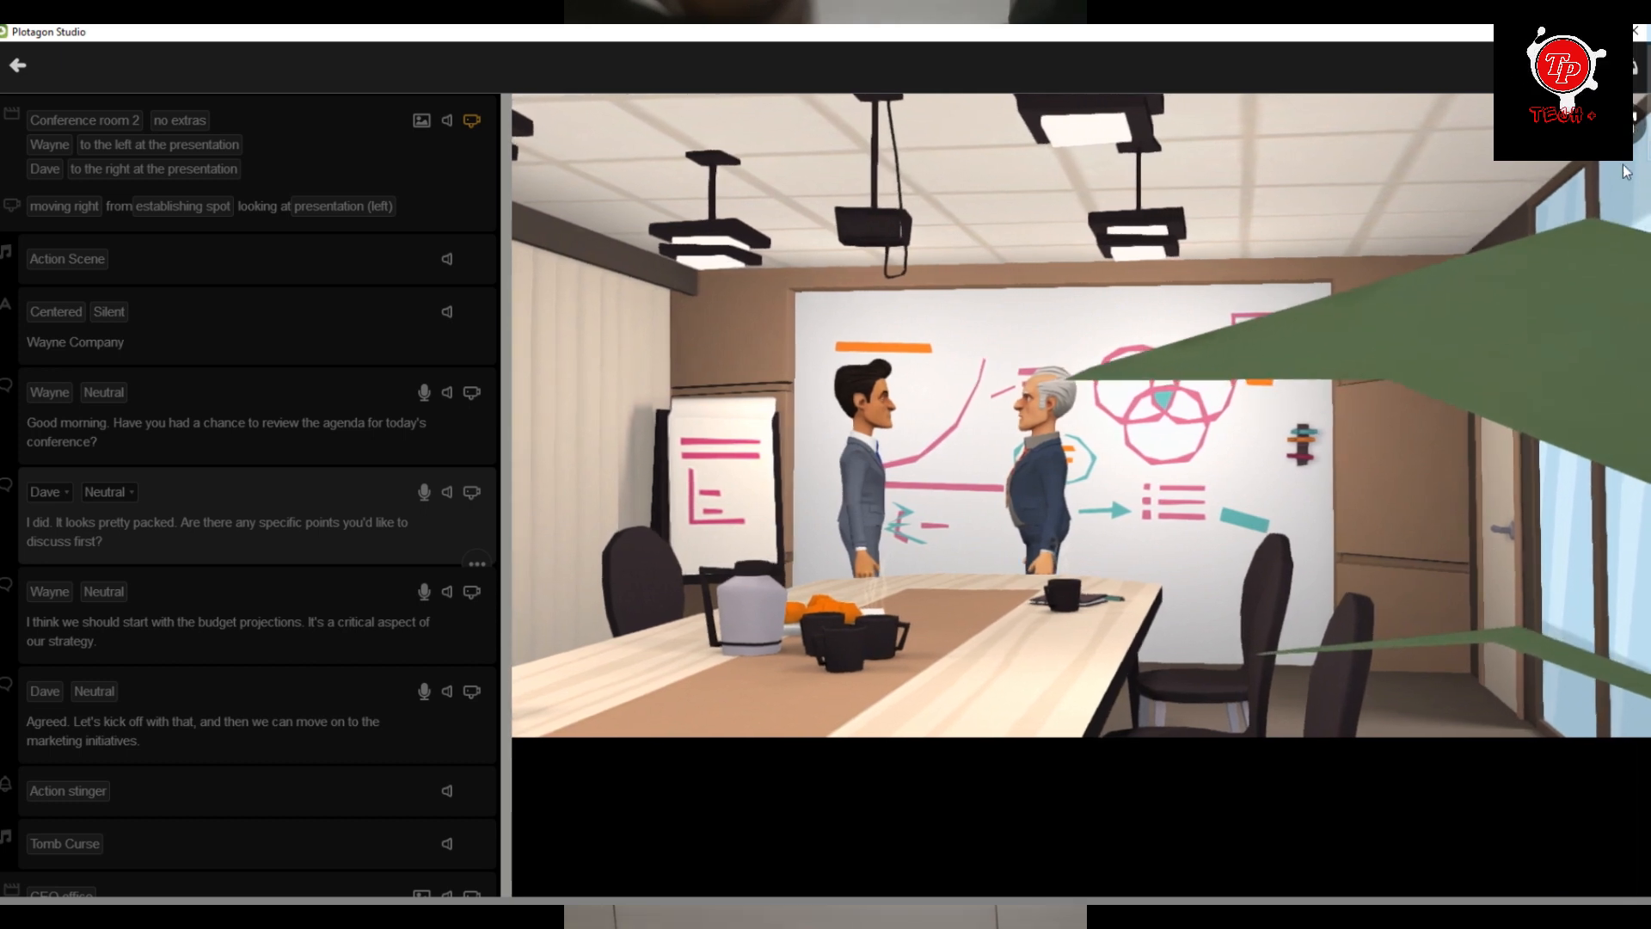
# Play the preview of the Conference room 2 scene and put the movie window away.
pyautogui.click(1628, 119)
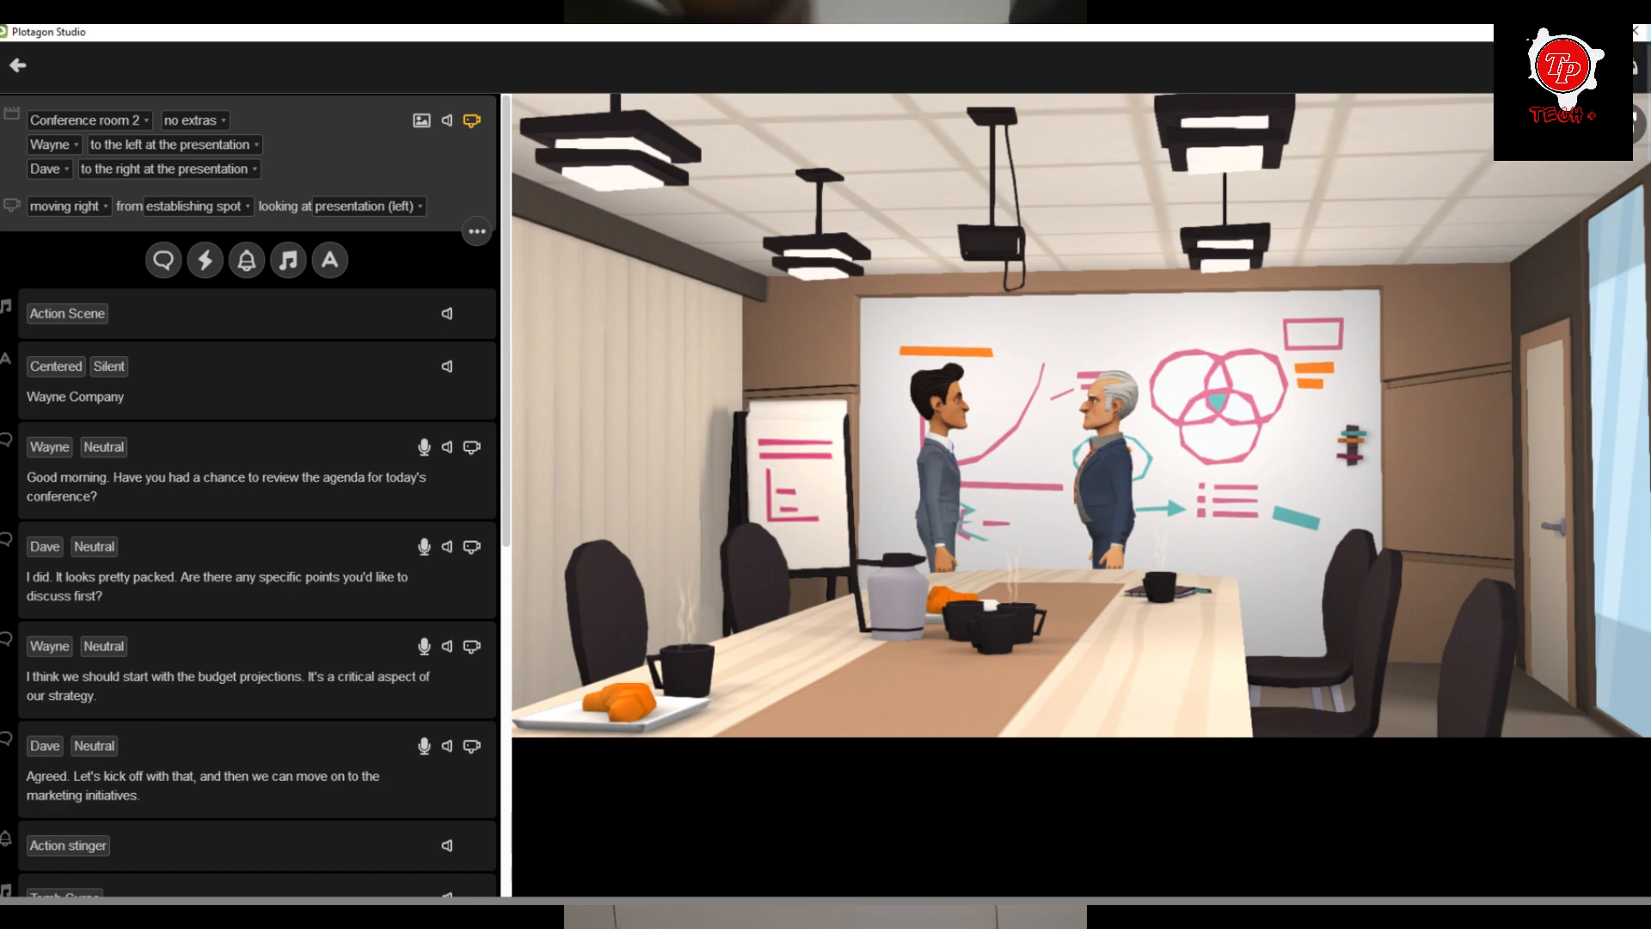
pyautogui.click(1594, 32)
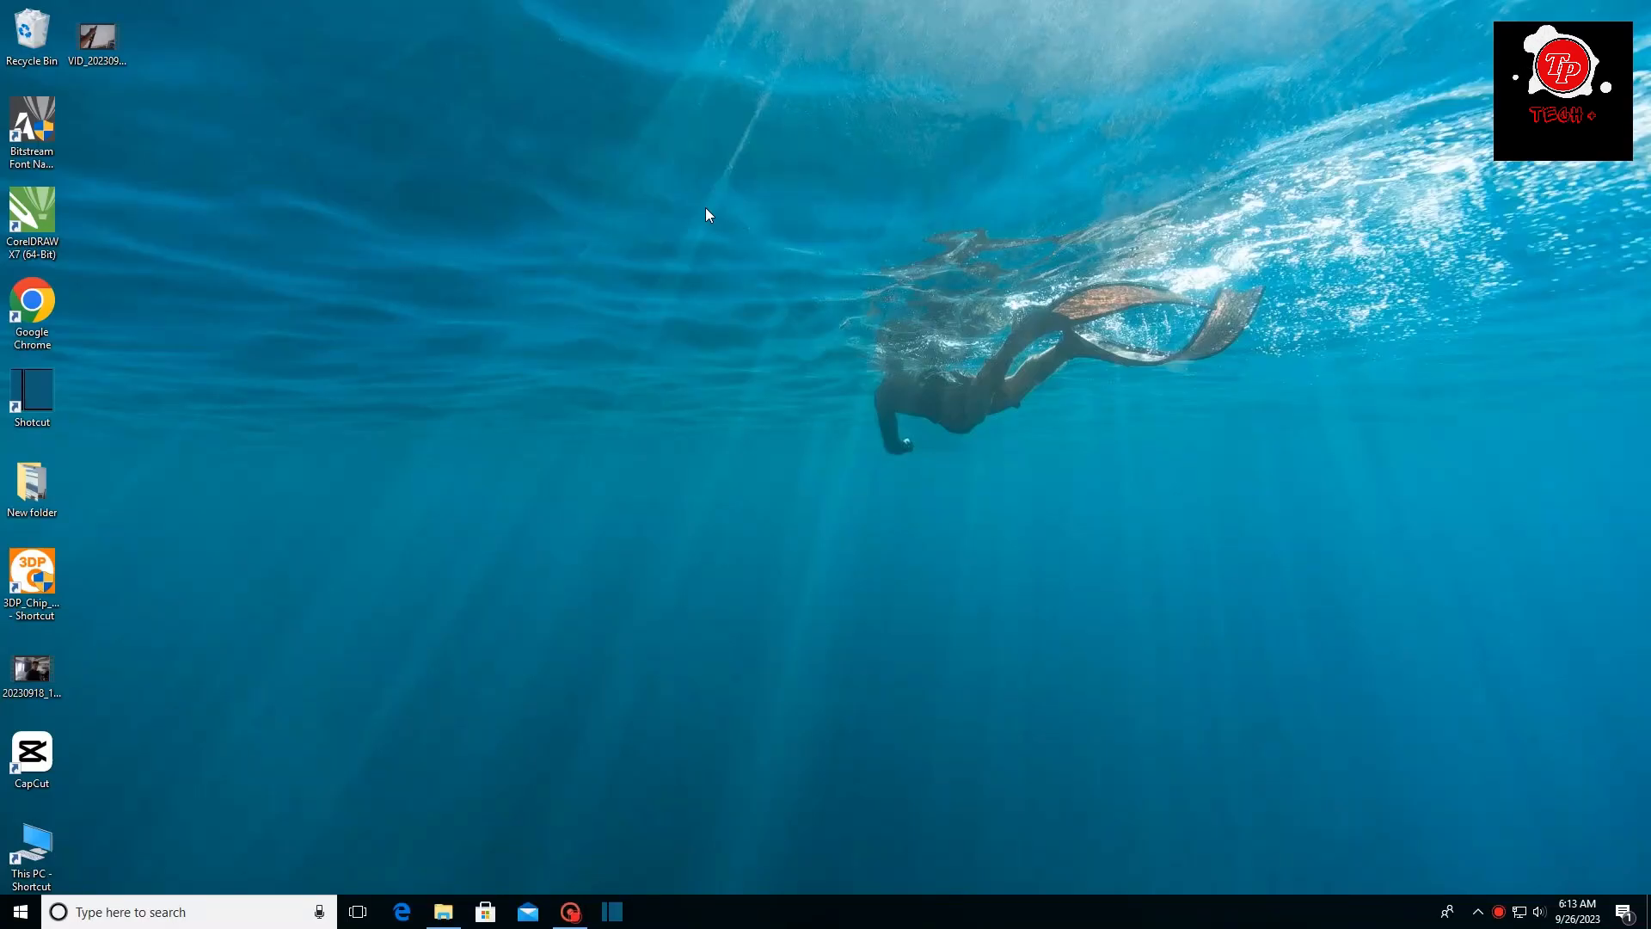
# Open Google Chrome and search the web for "plotagon studio".
pyautogui.doubleClick(34, 300)
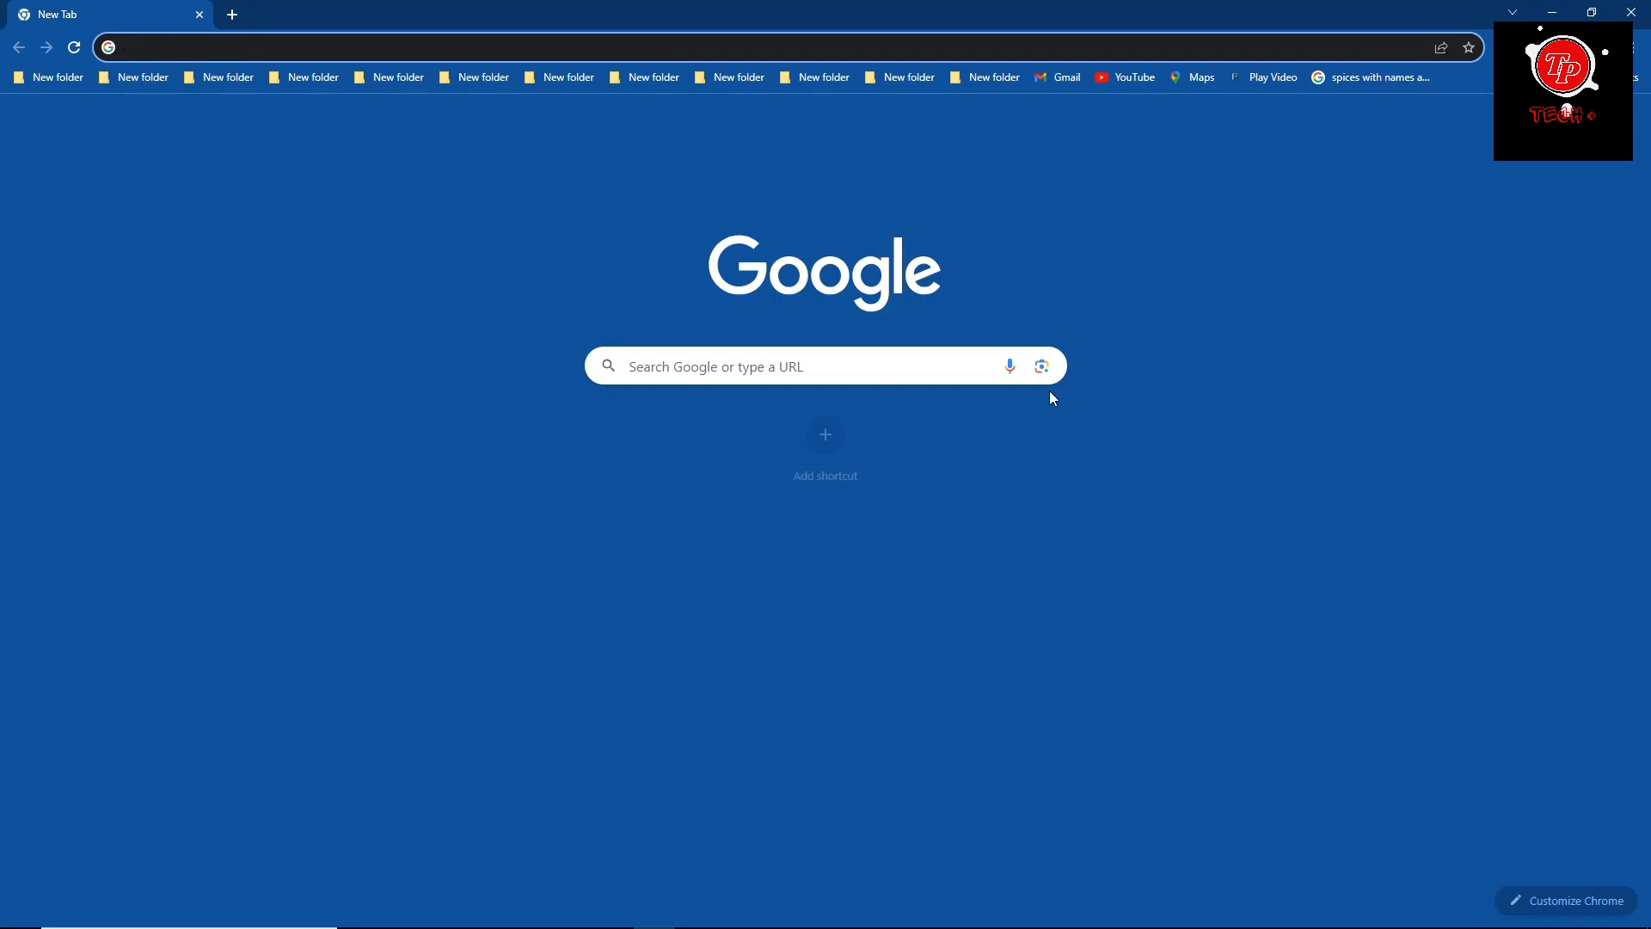
pyautogui.click(844, 45)
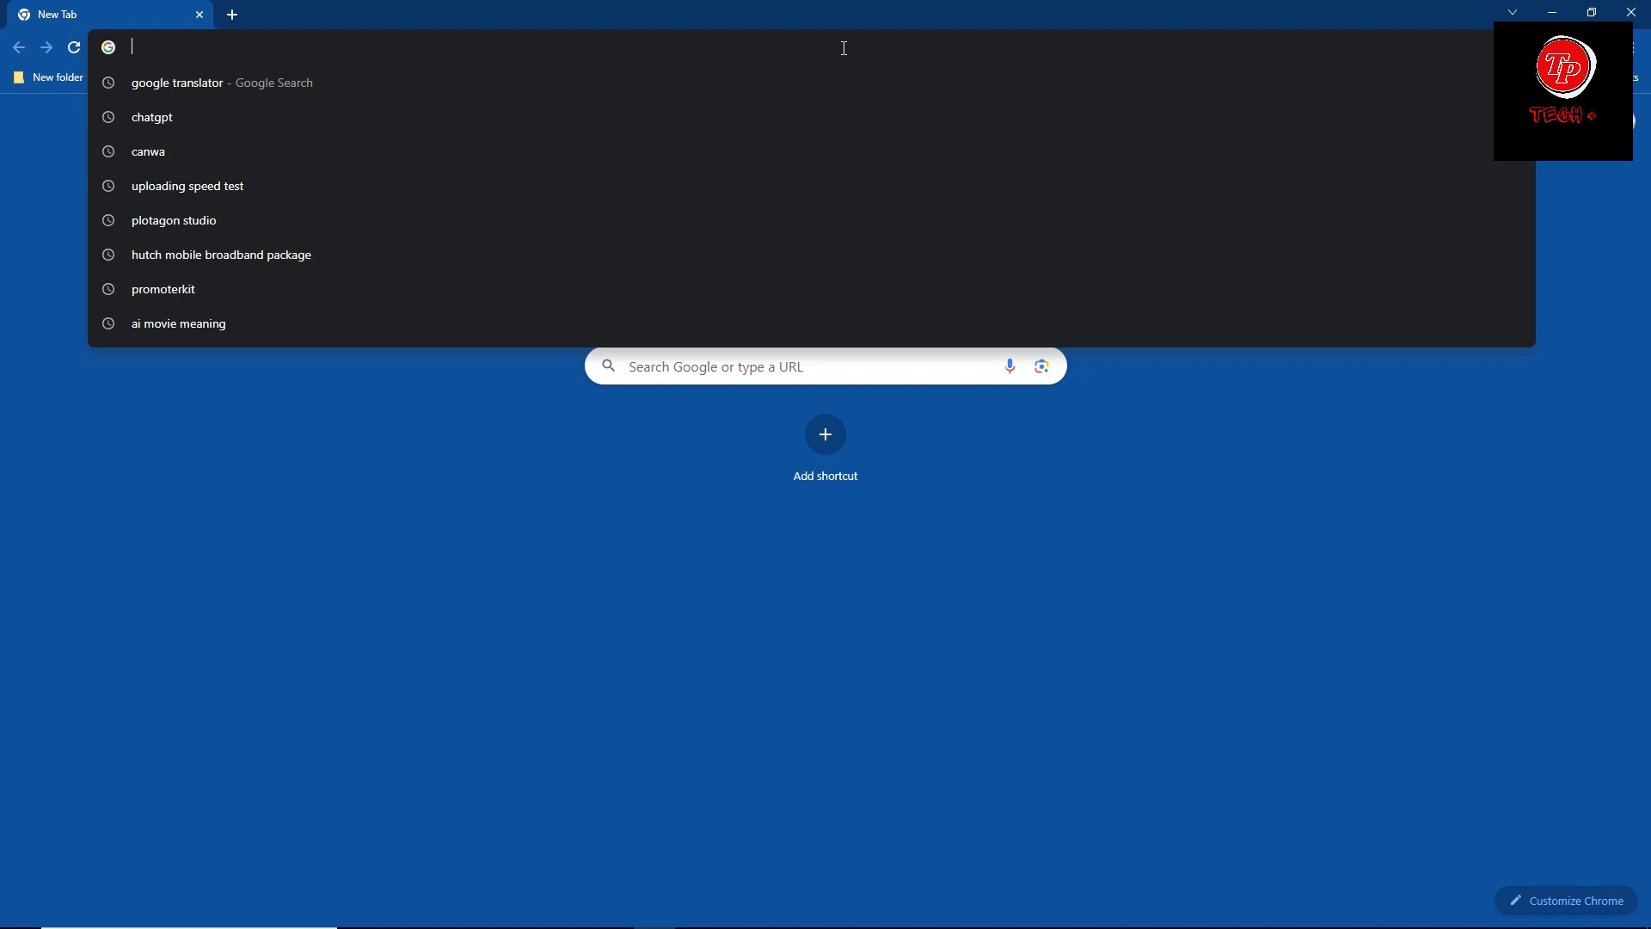
pyautogui.write('plo')
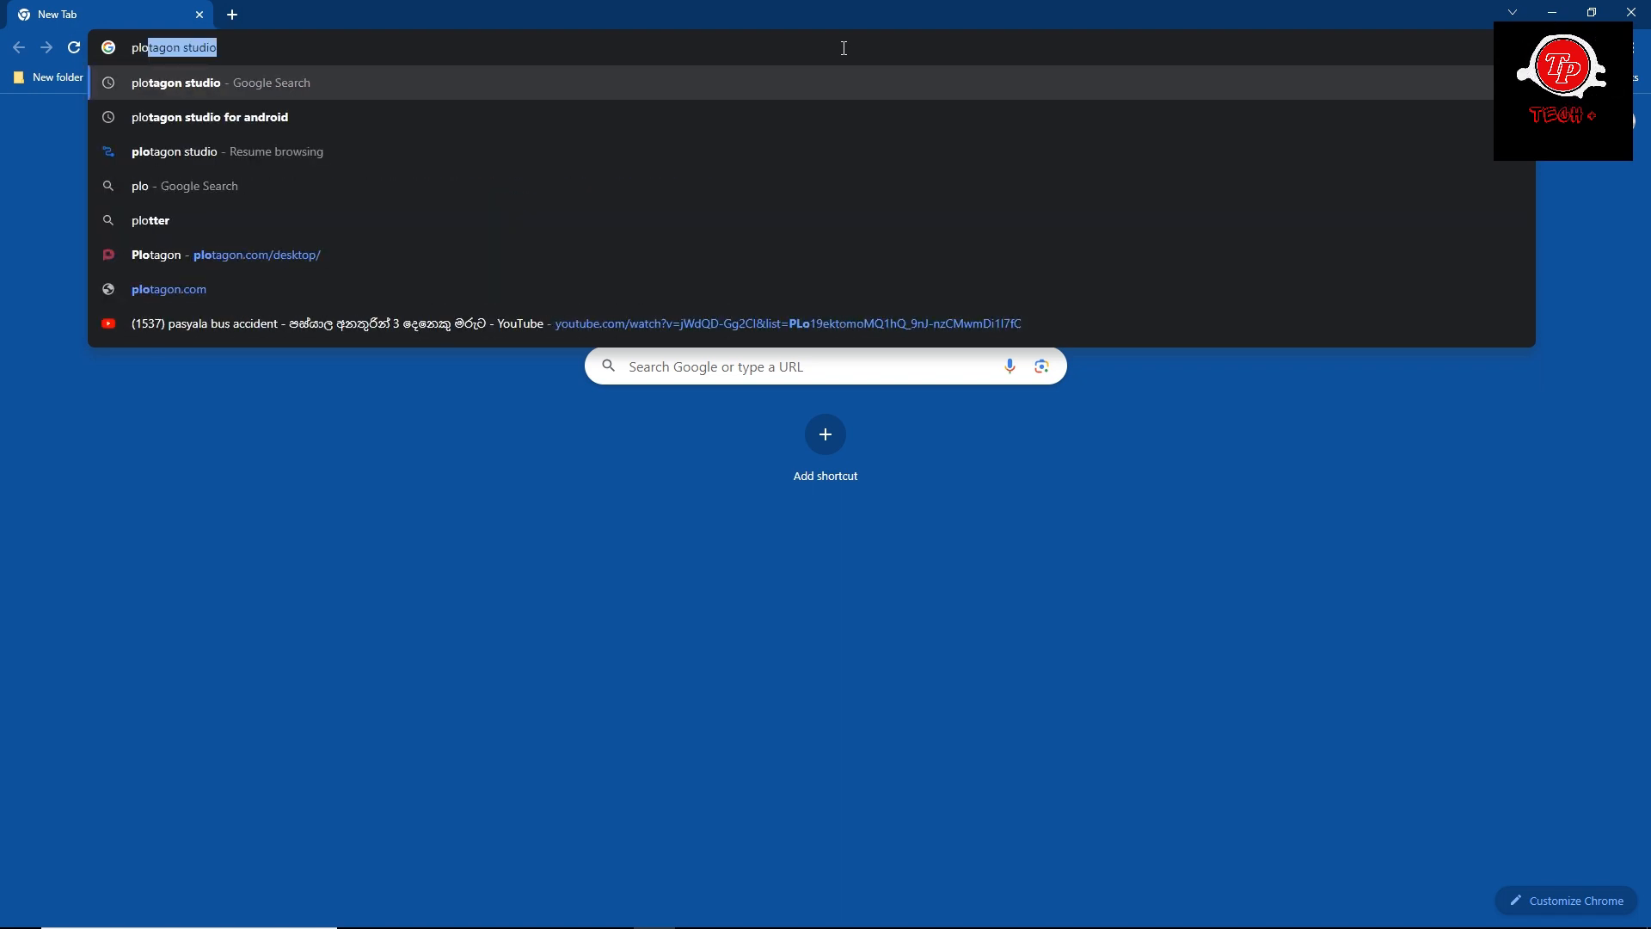
pyautogui.write('t')
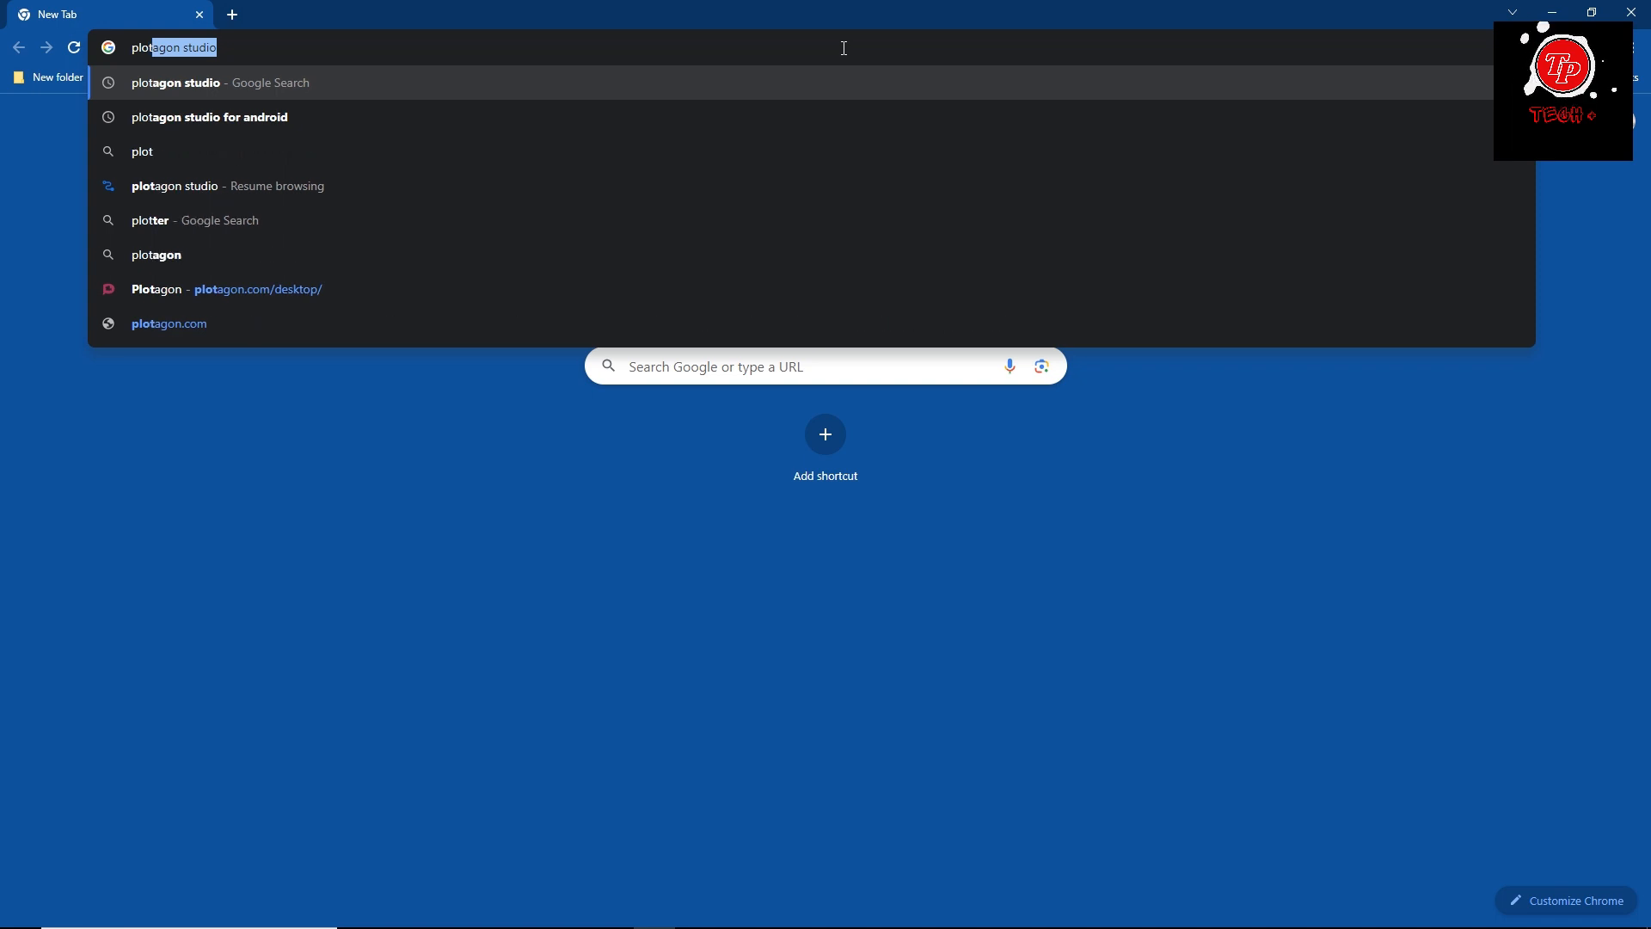
pyautogui.write('a')
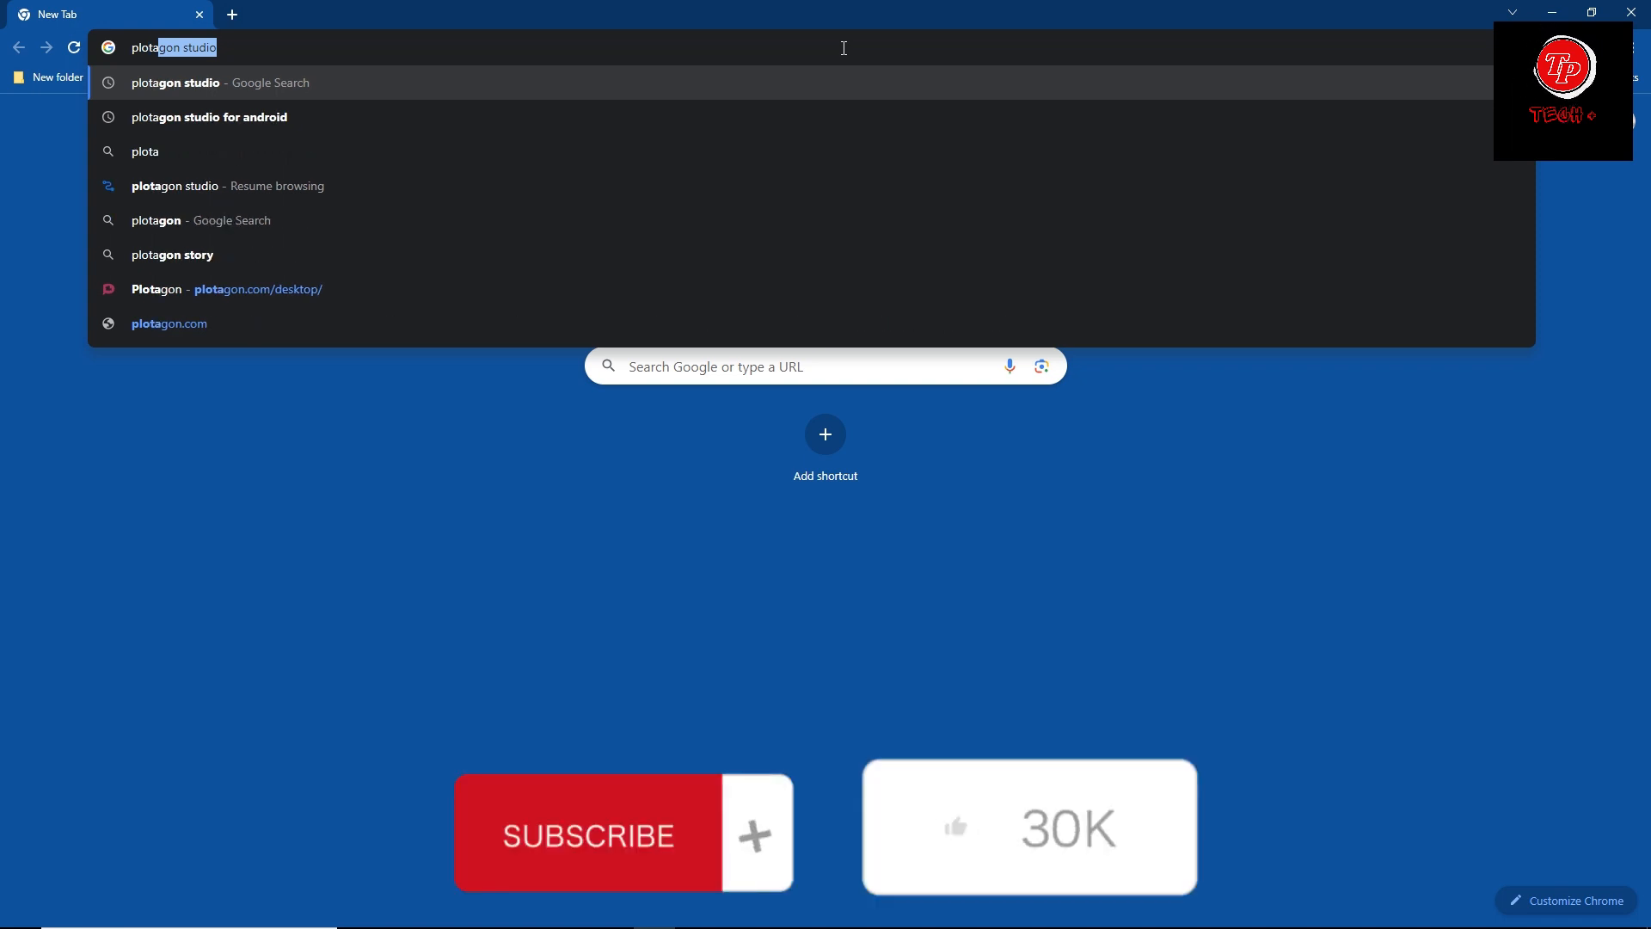
pyautogui.write('go')
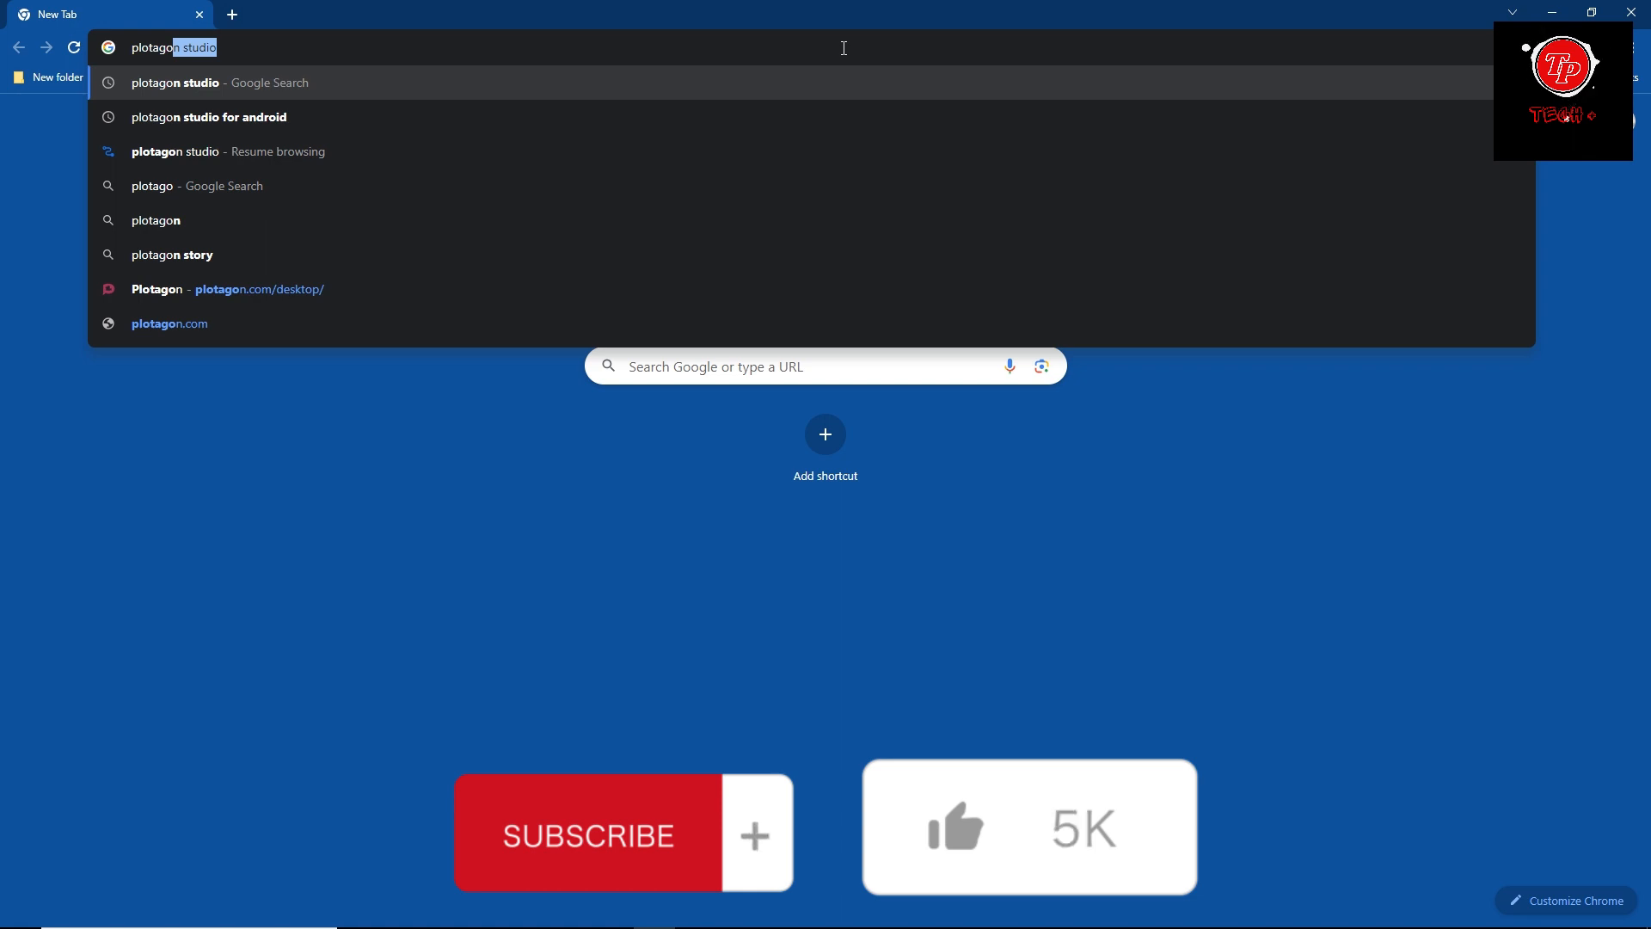
pyautogui.write('n')
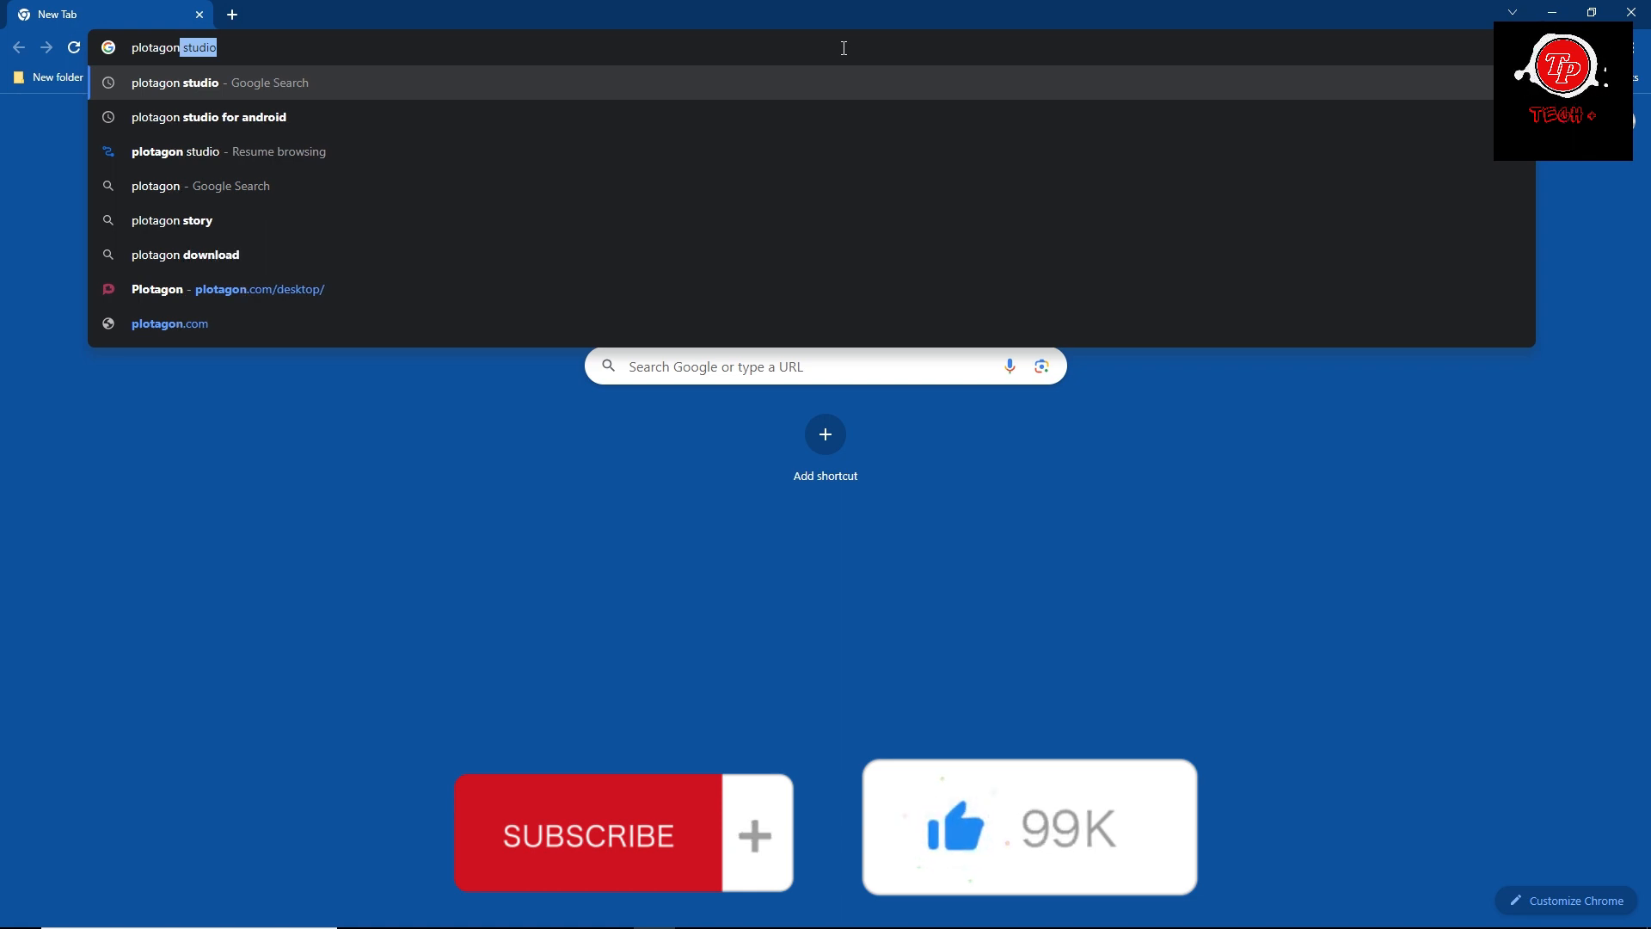
pyautogui.click(457, 81)
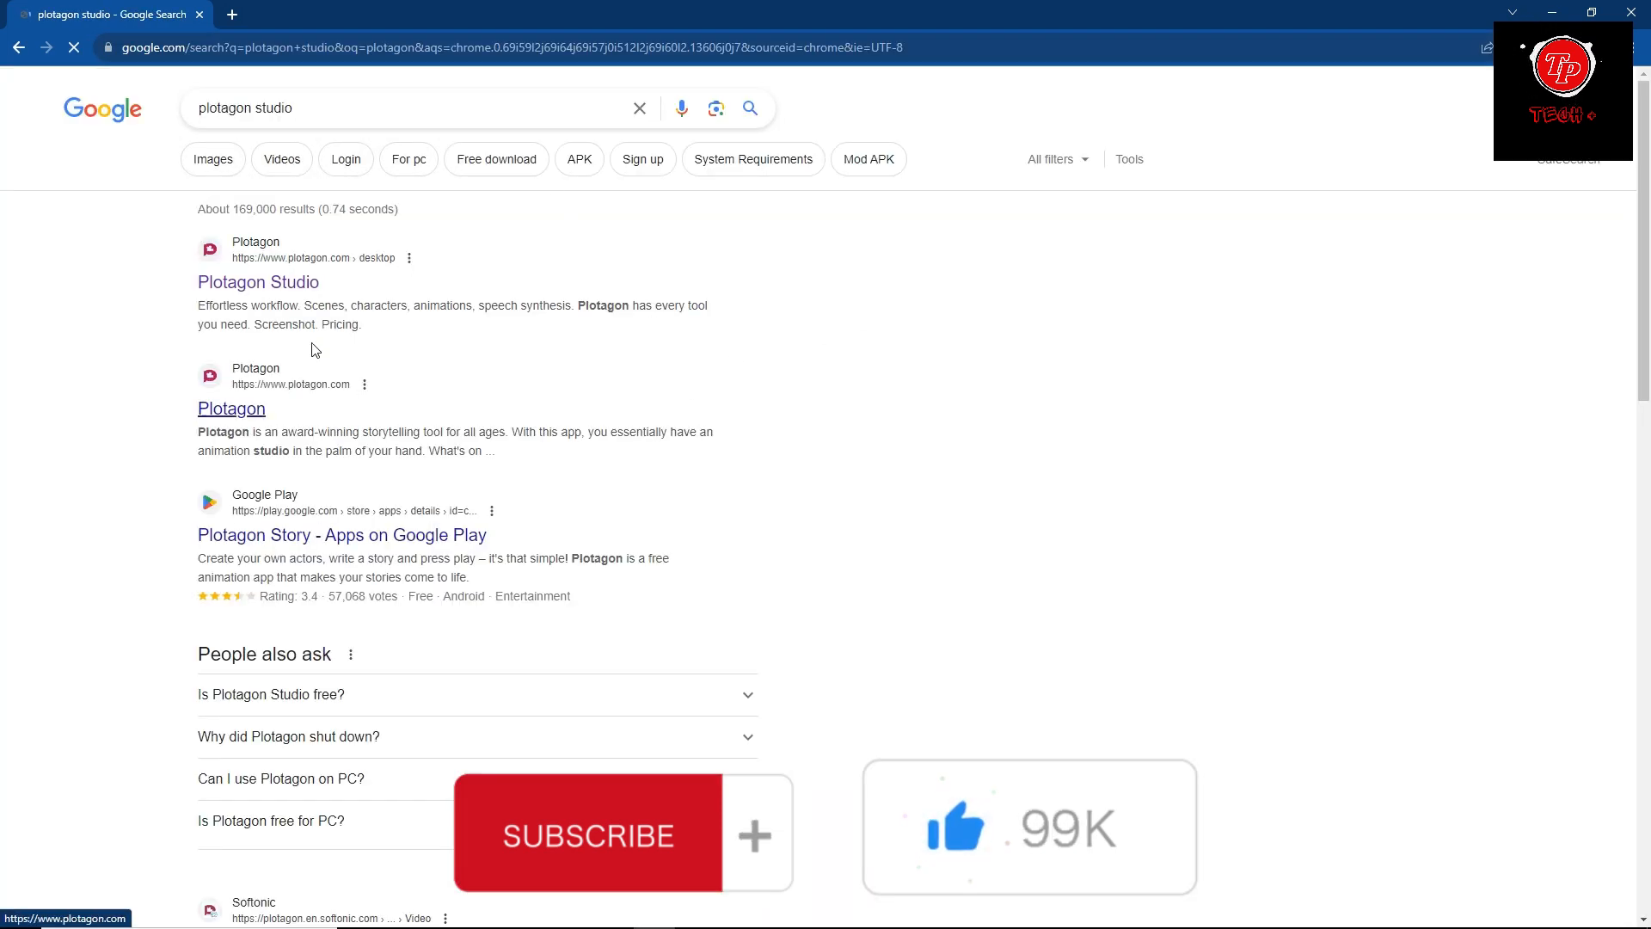
# Open the Plotagon Studio desktop page and save the Windows installer Plotagon Studio-1-11-0 in the Downloads folder.
pyautogui.click(292, 286)
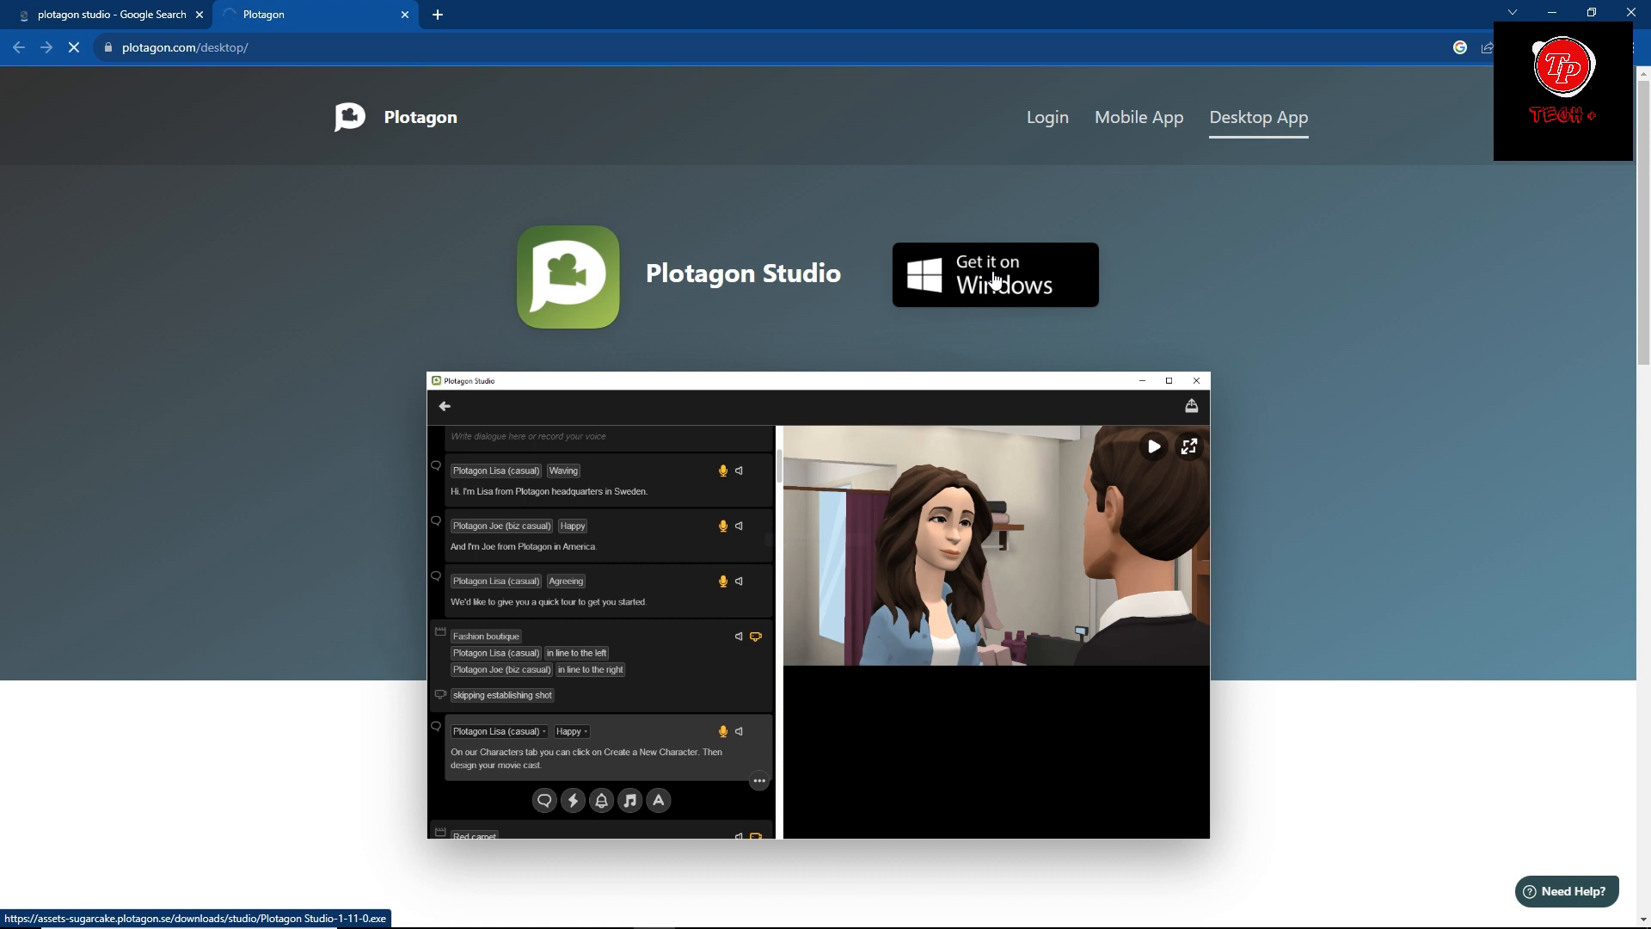
pyautogui.click(995, 278)
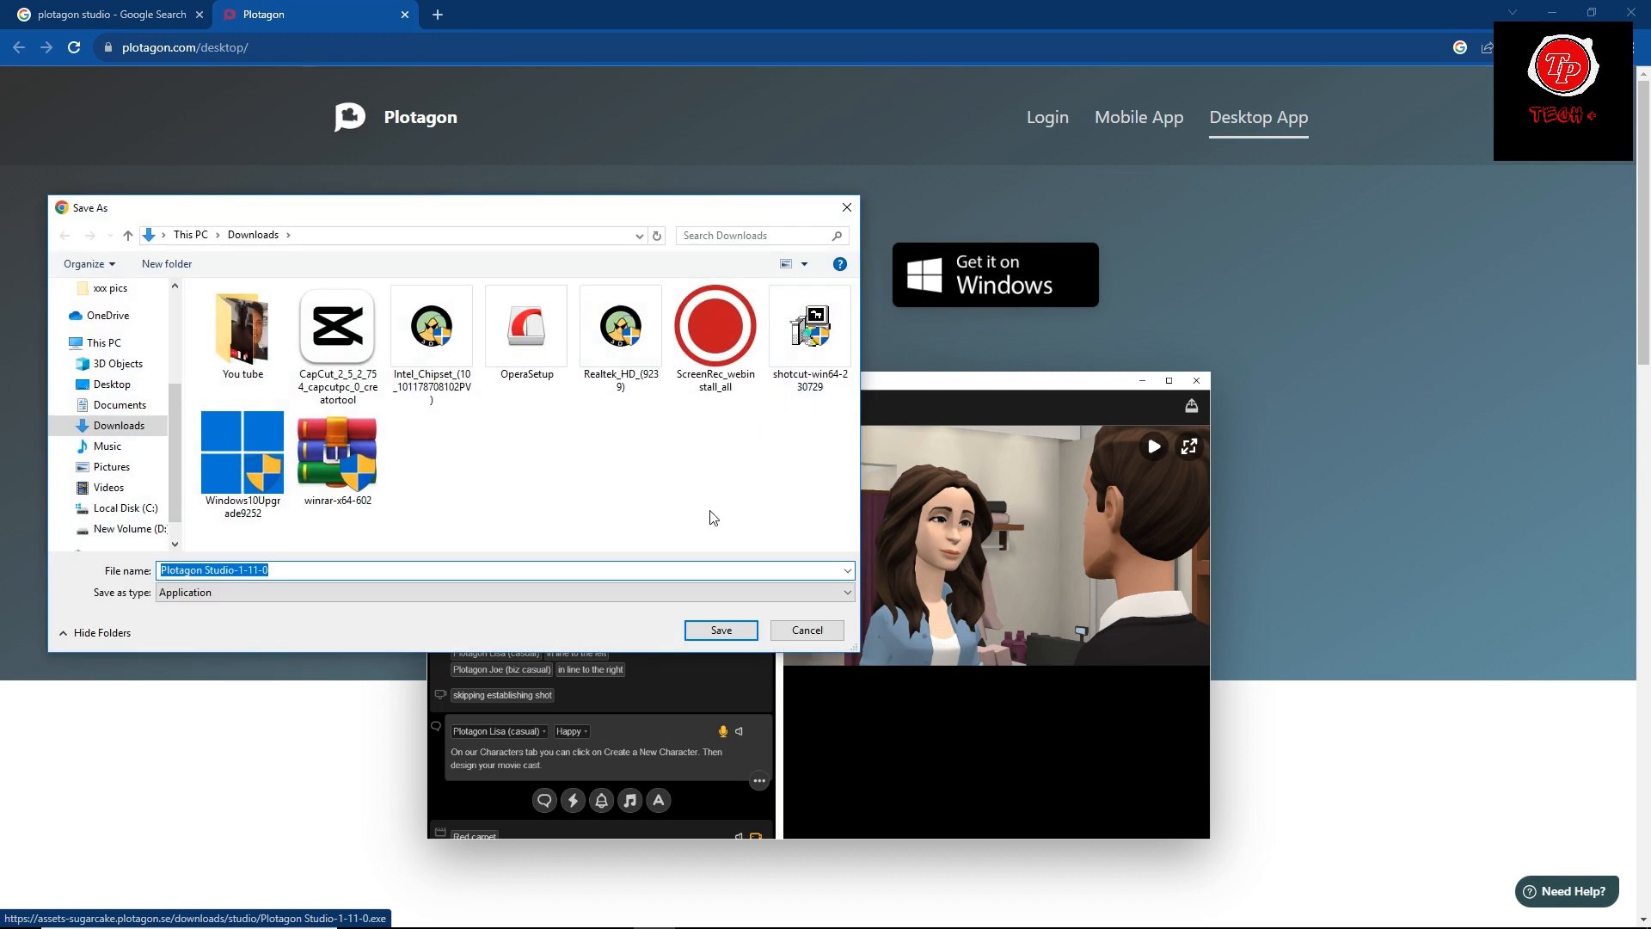
pyautogui.click(720, 631)
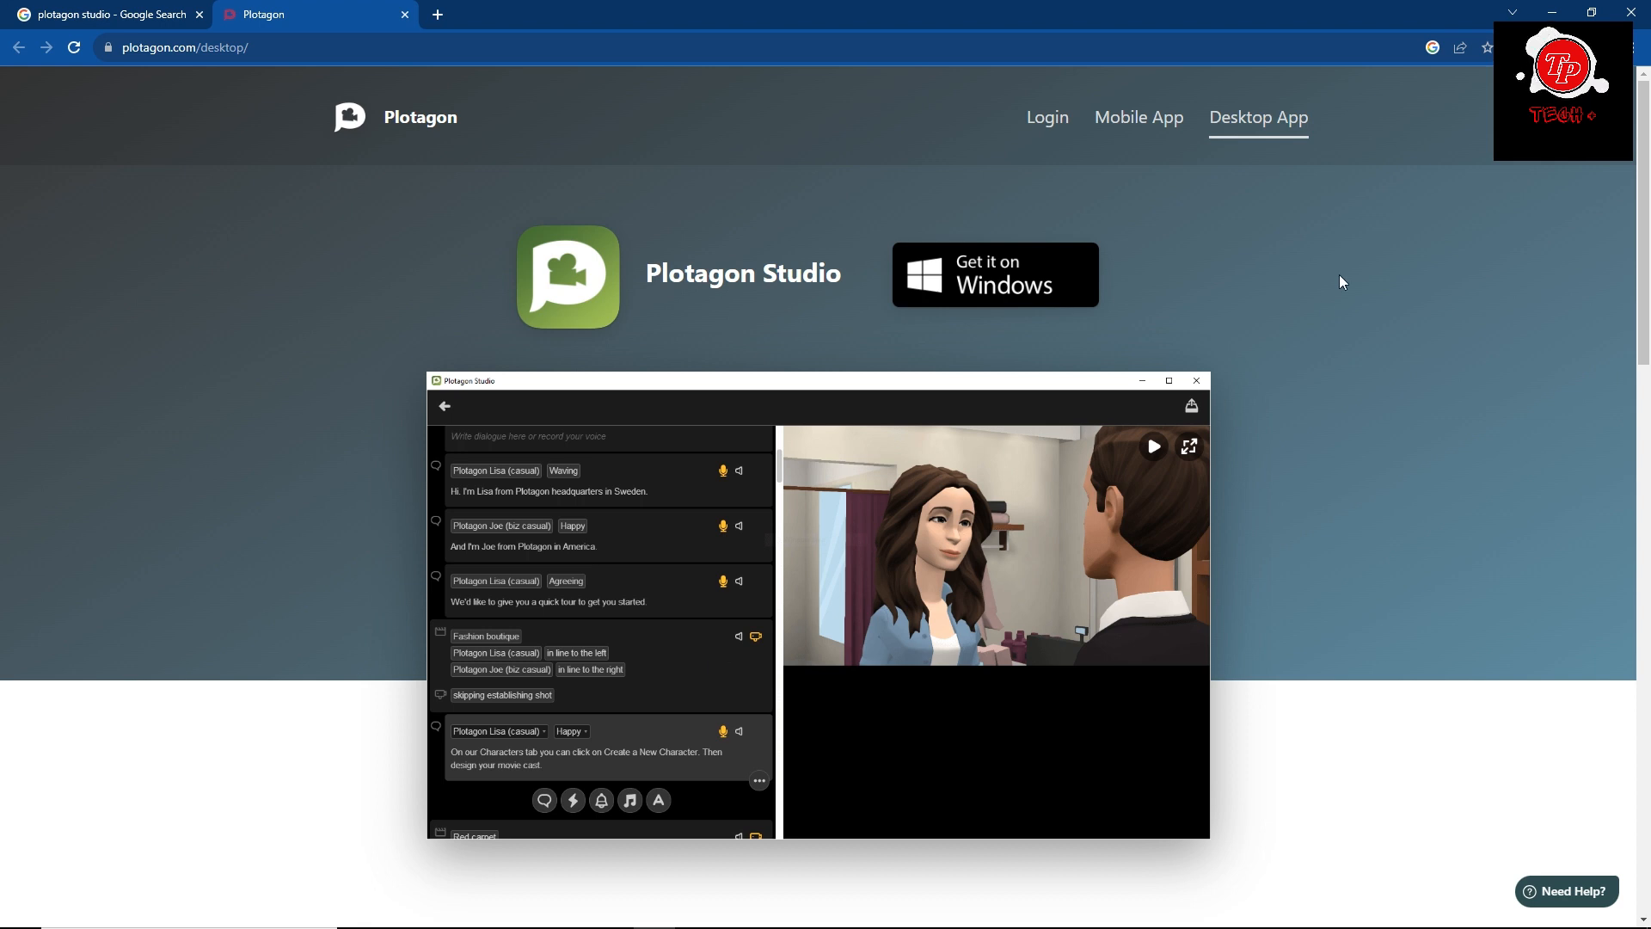
# Run the downloaded Plotagon Studio setup, agree to the license terms and install it in the default folder.
pyautogui.click(1547, 49)
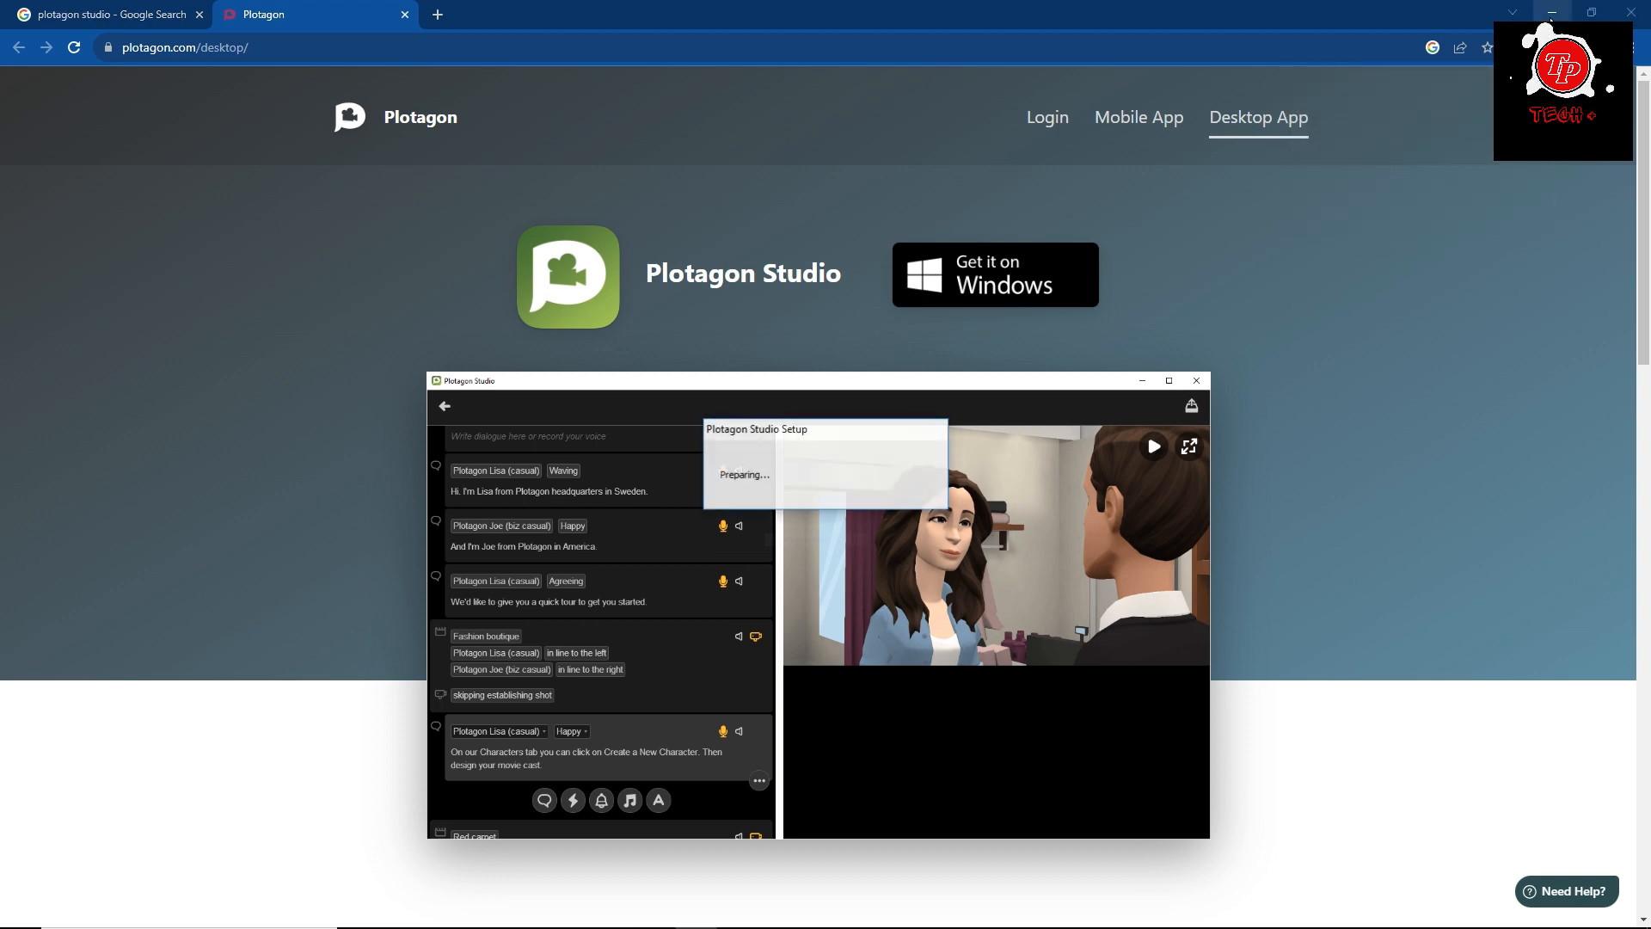
pyautogui.click(1552, 13)
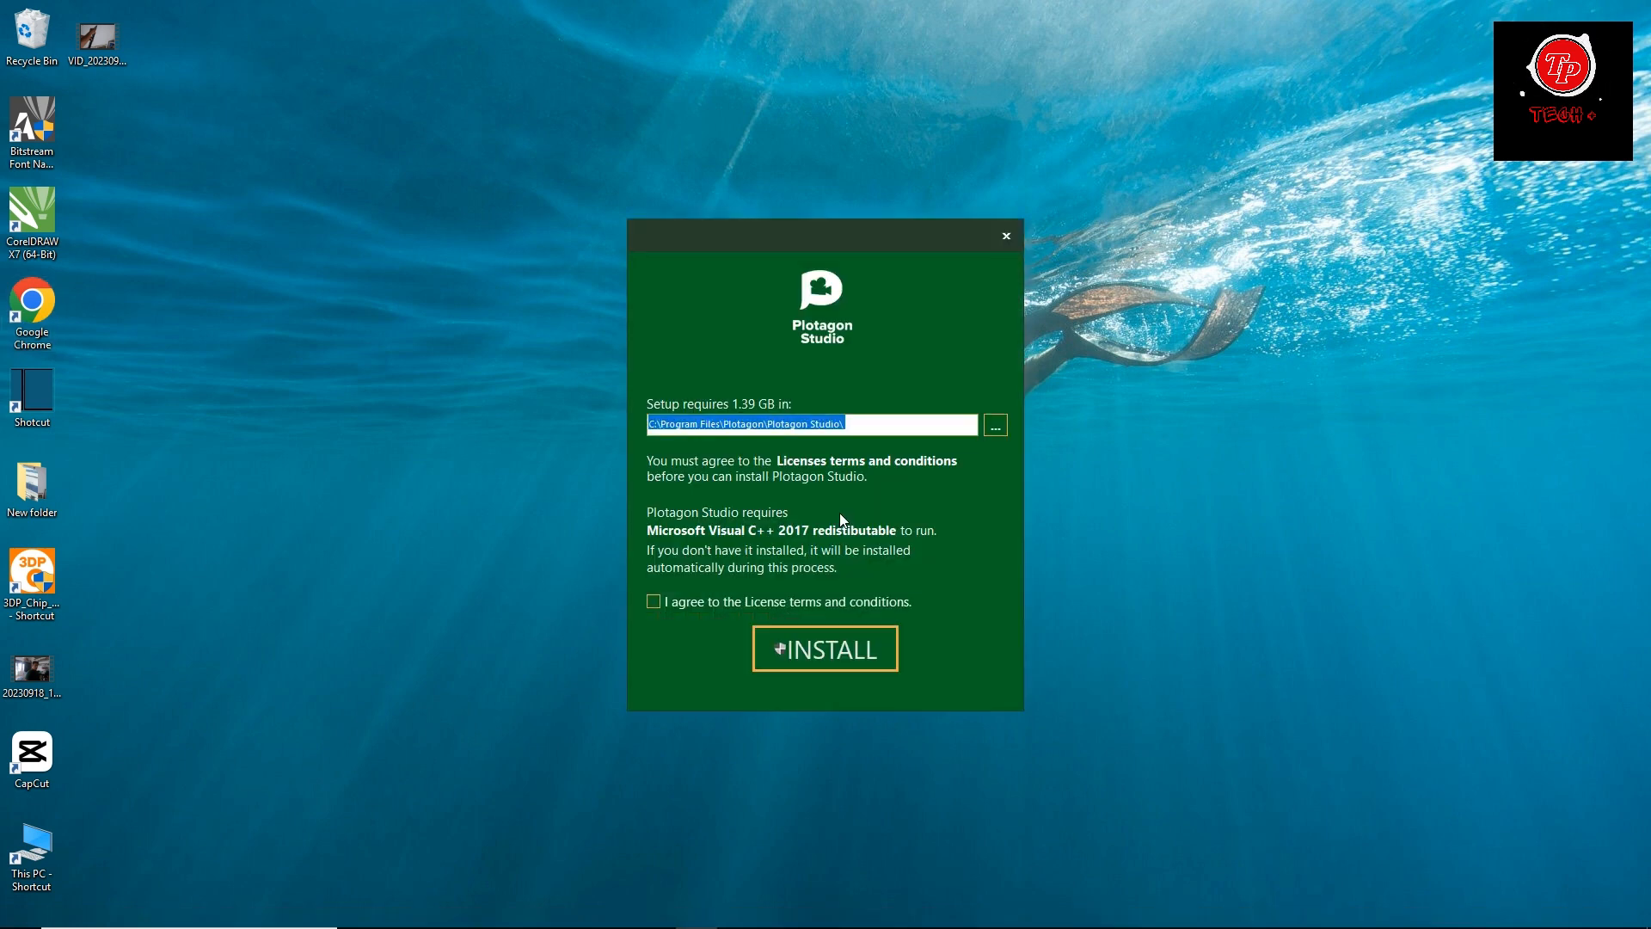
pyautogui.click(652, 601)
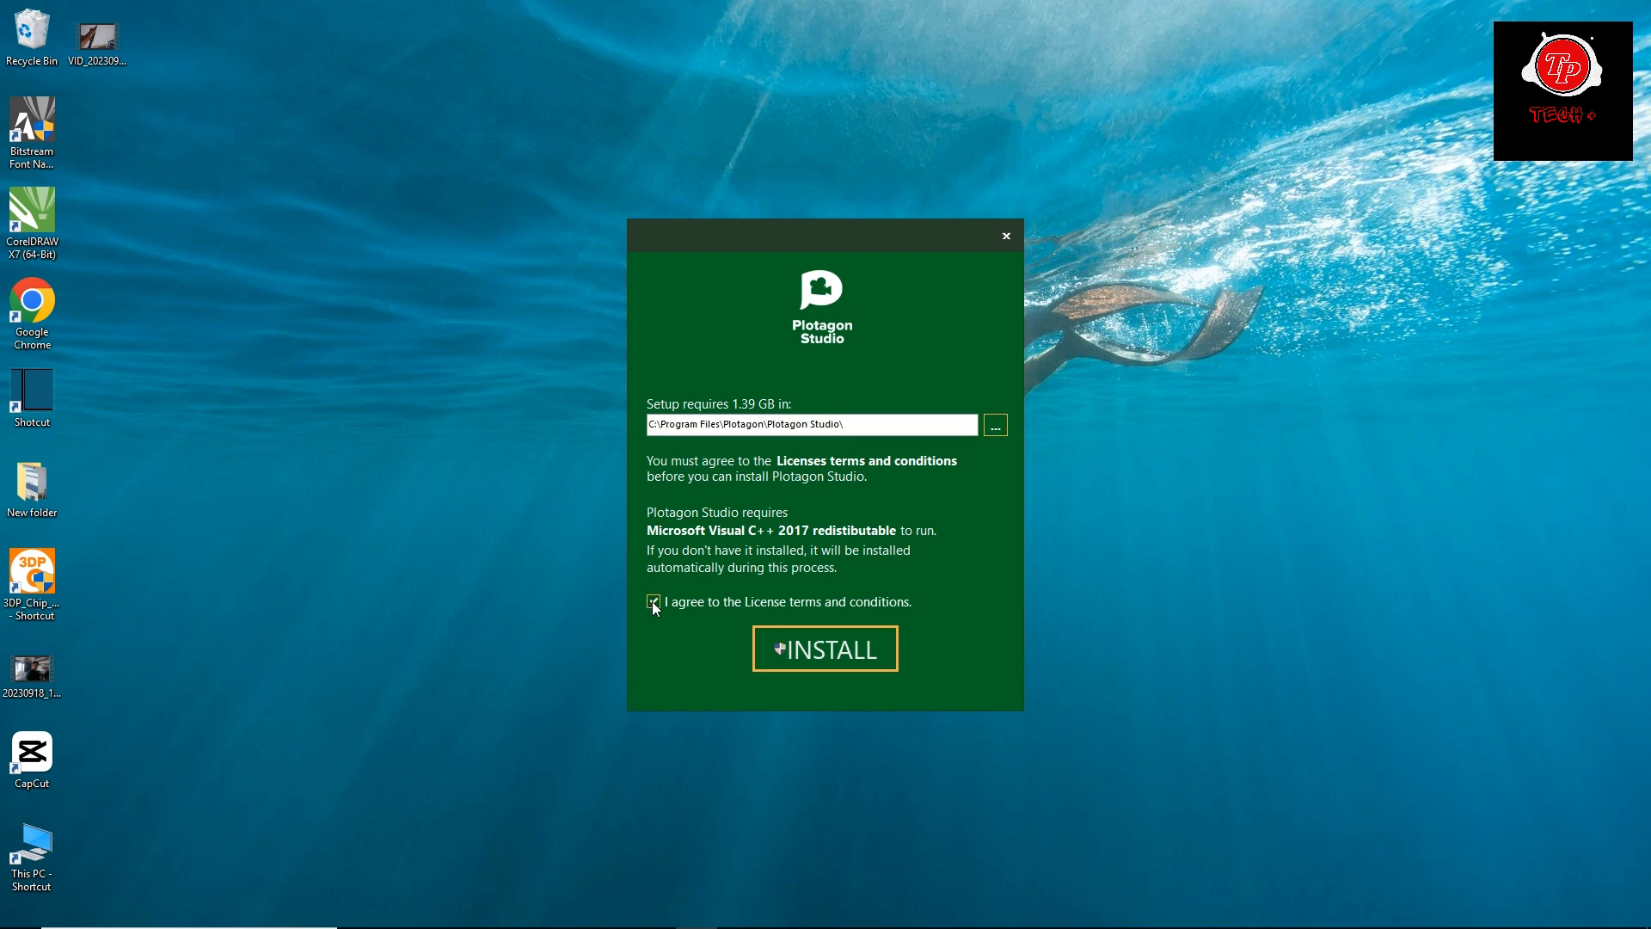
pyautogui.click(836, 658)
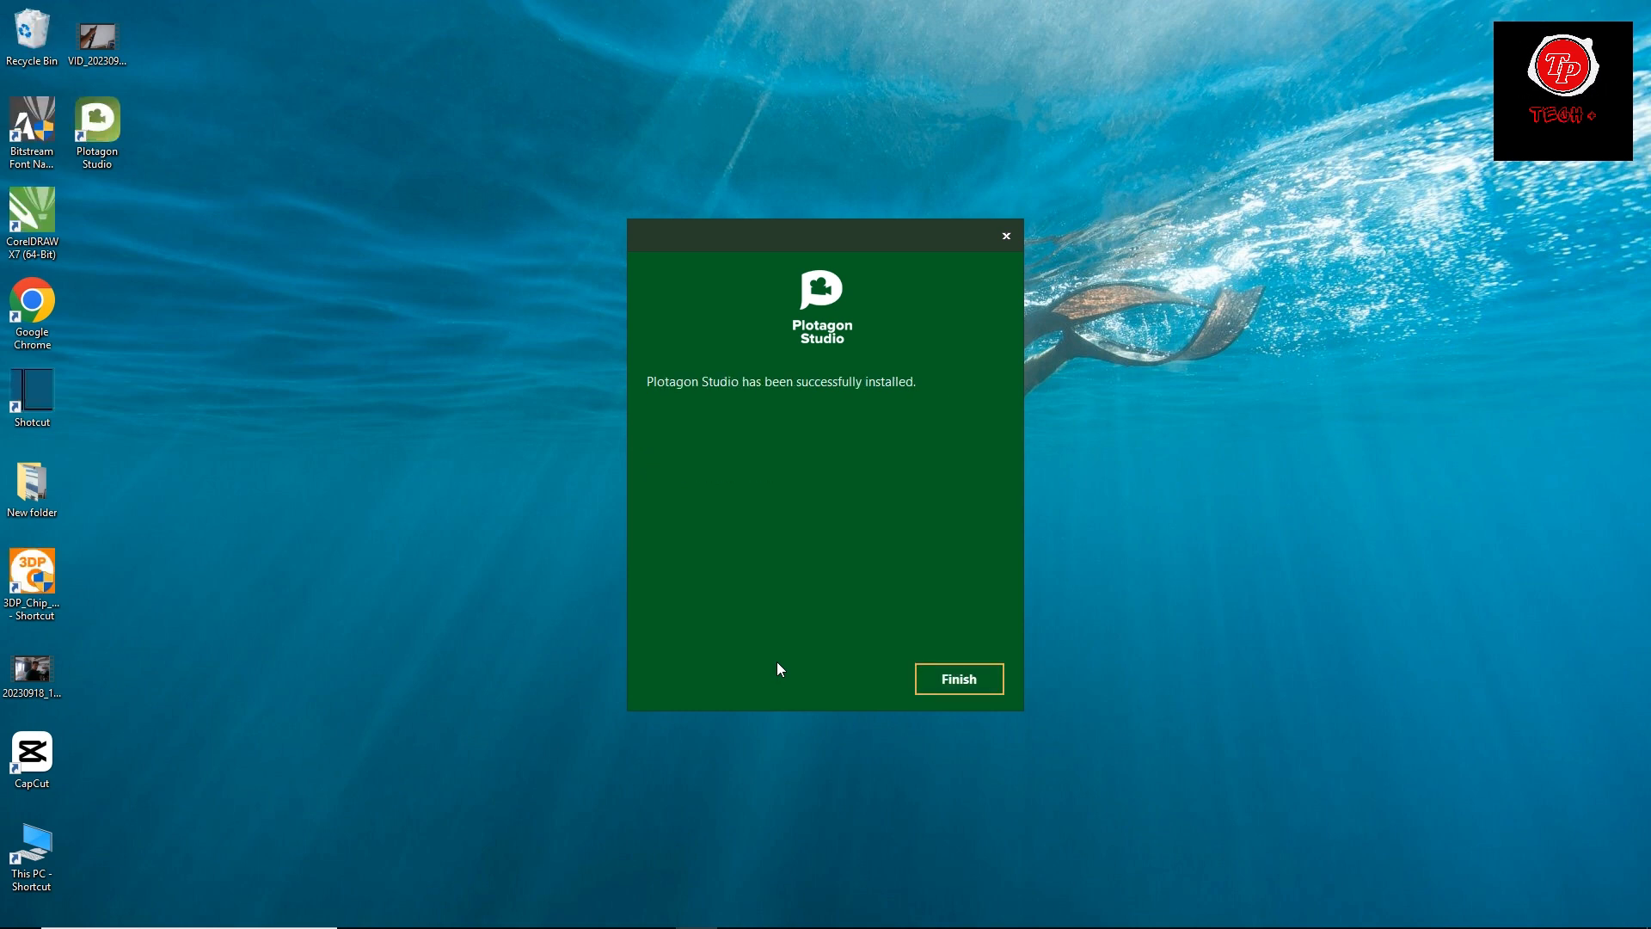
pyautogui.click(974, 683)
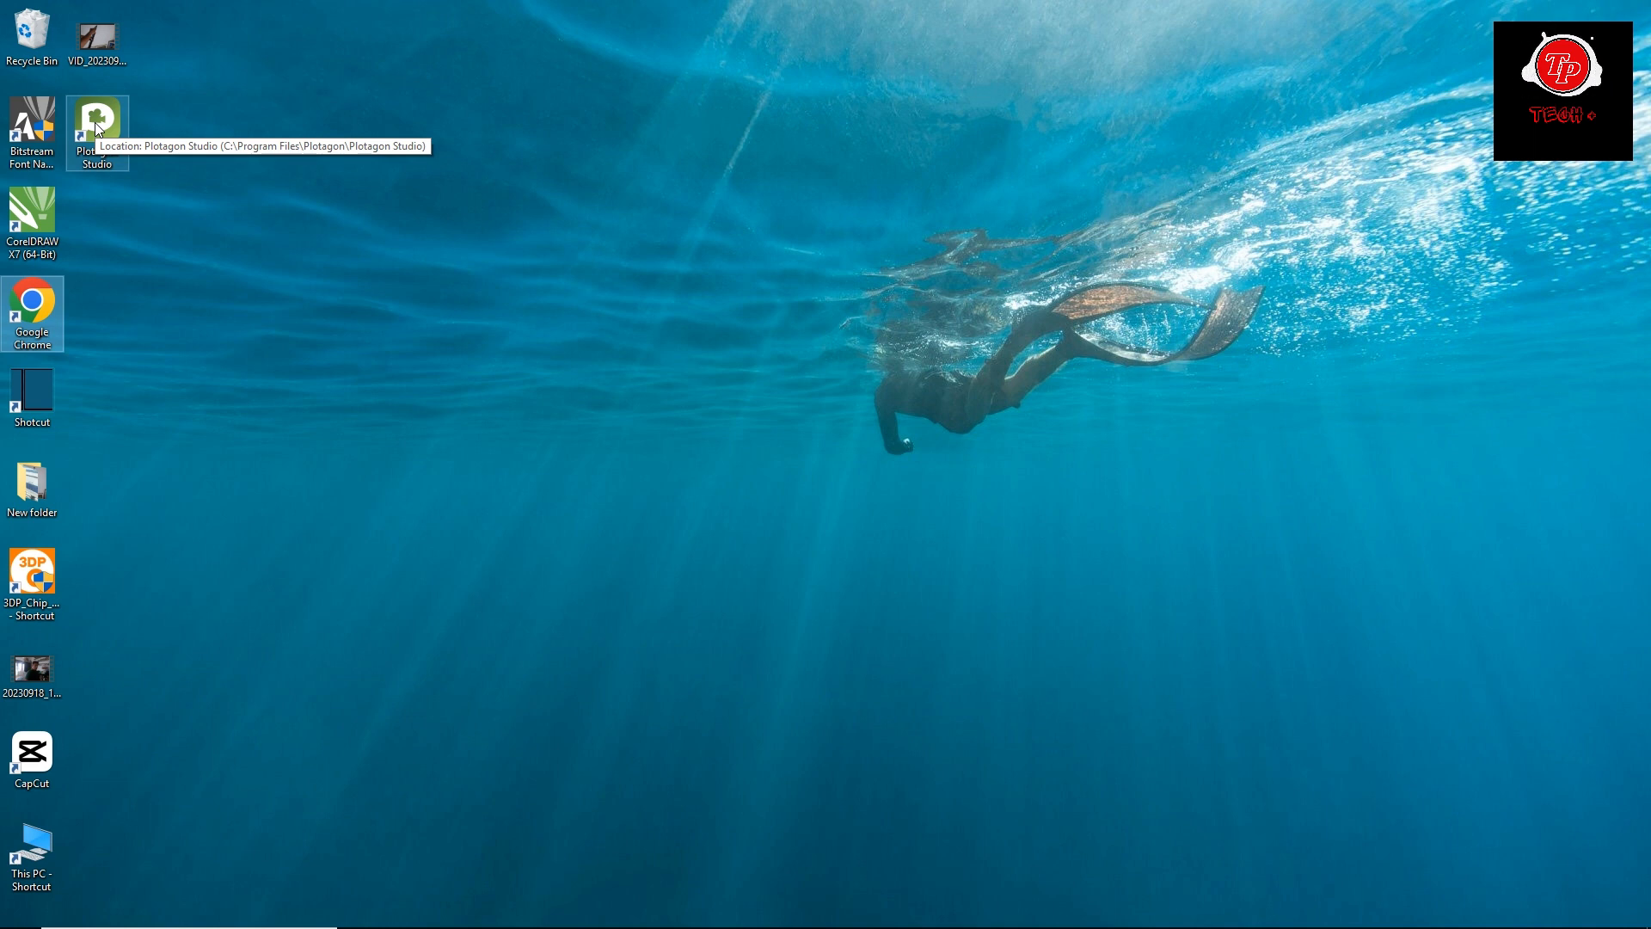
# Move the Plotagon Studio desktop shortcut to just below Google Chrome and launch Plotagon Studio.
pyautogui.moveTo(95, 122); pyautogui.dragTo(60, 392)
pyautogui.doubleClick(49, 389)
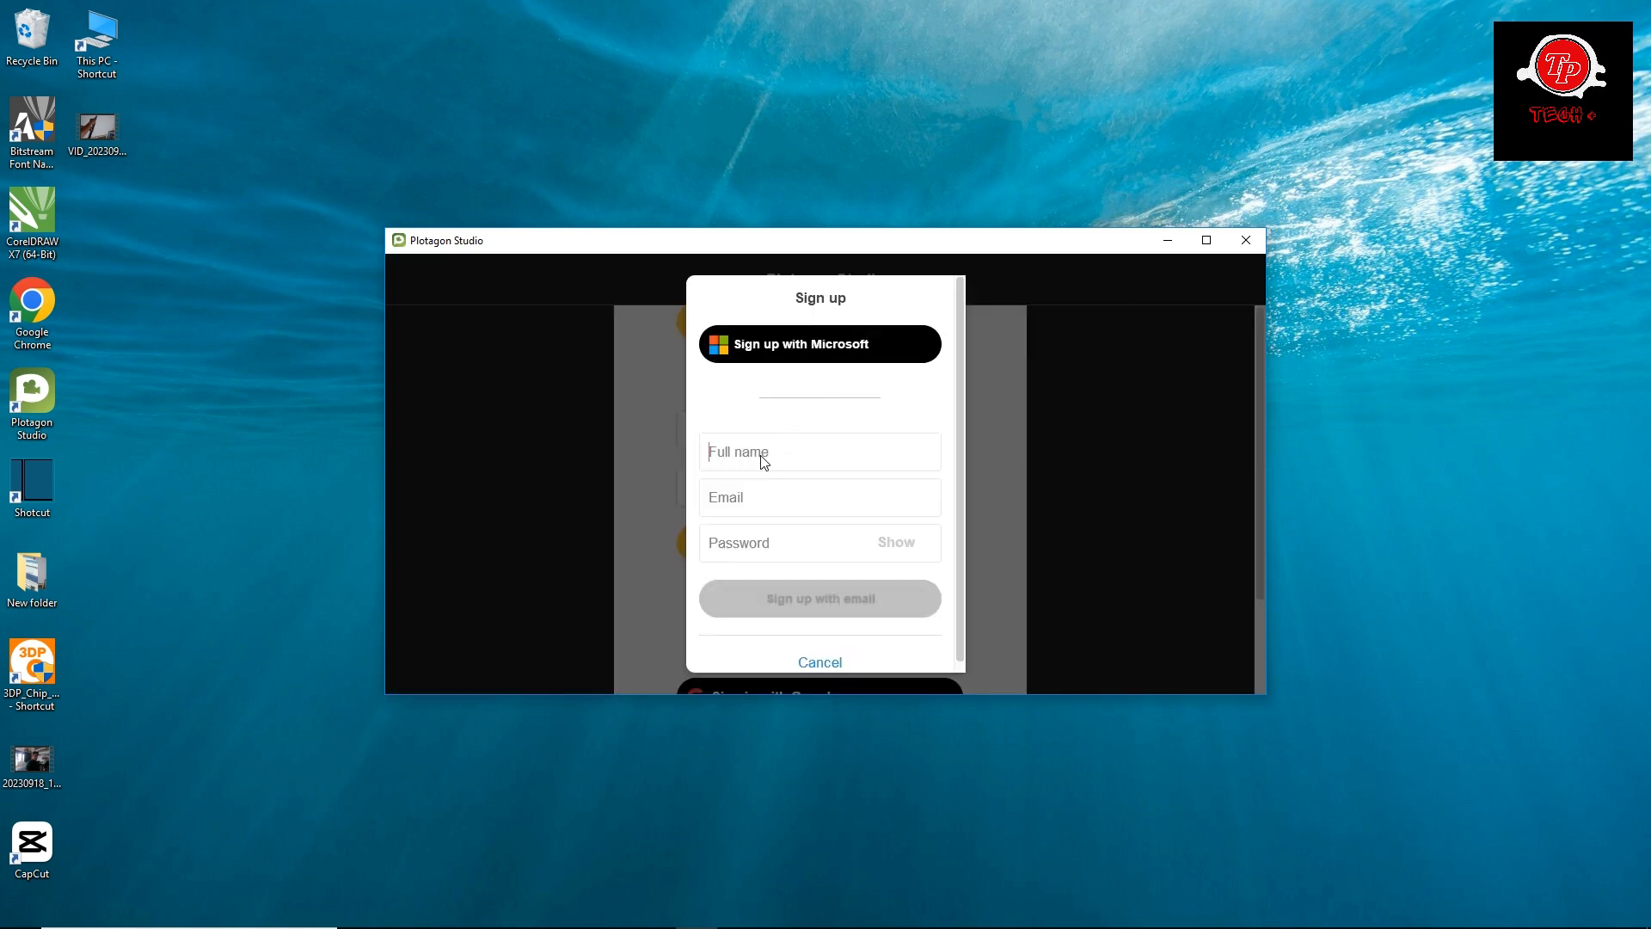
# Fill in the full name and the e-mail address in the sign-up form.
pyautogui.write('tech')
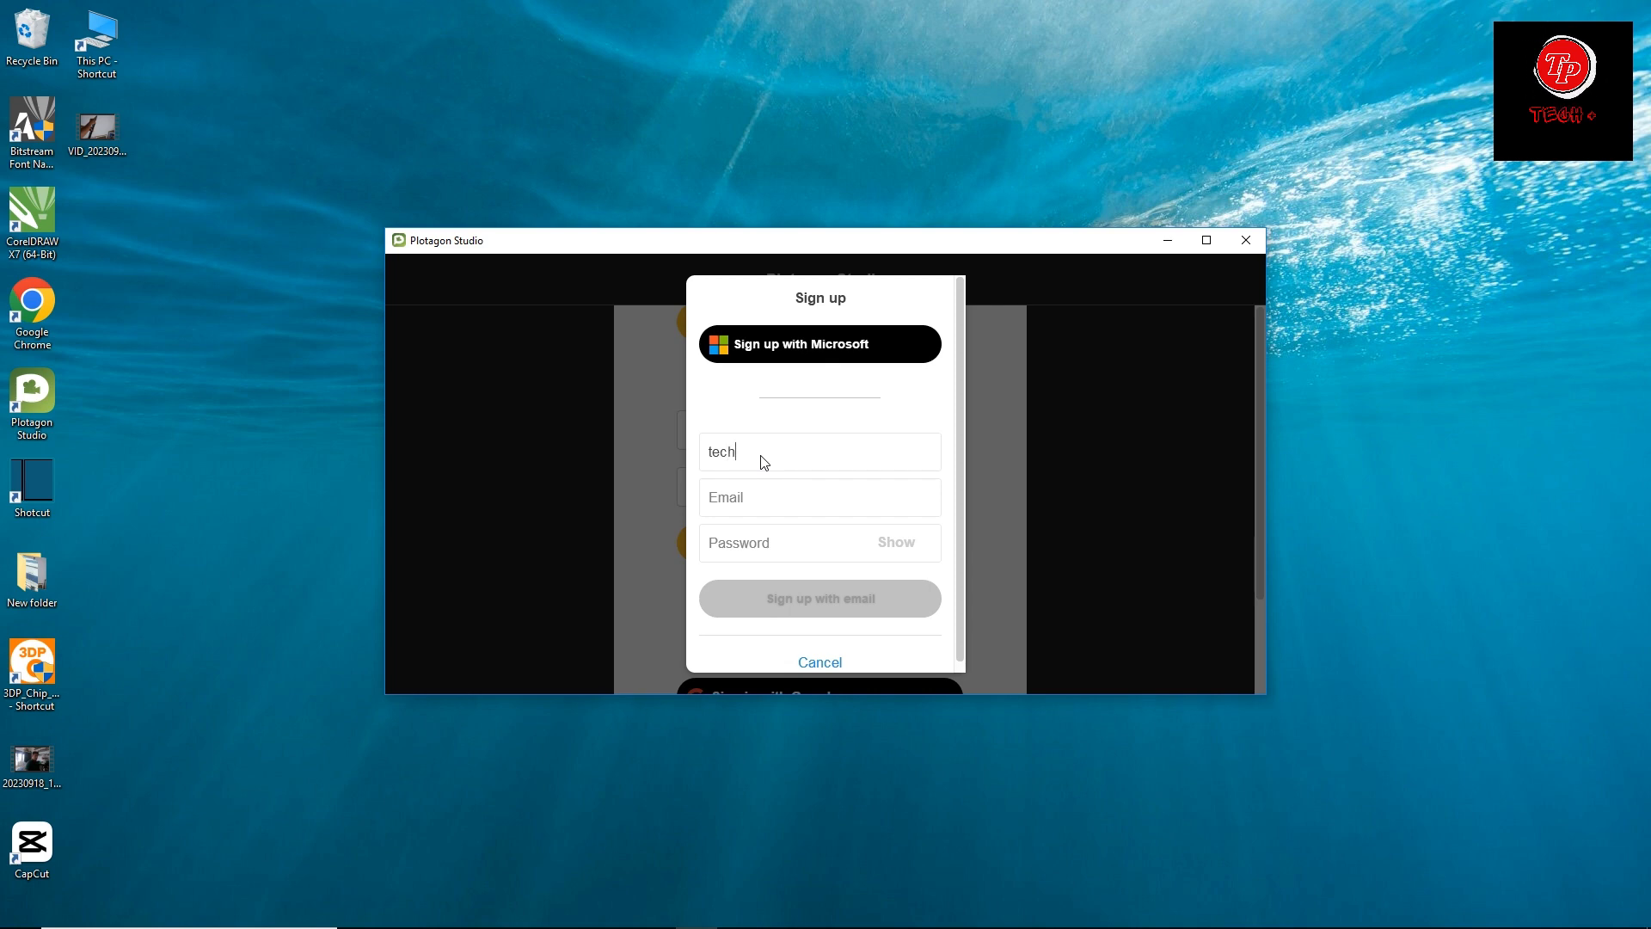
pyautogui.write(' plu')
pyautogui.write('s')
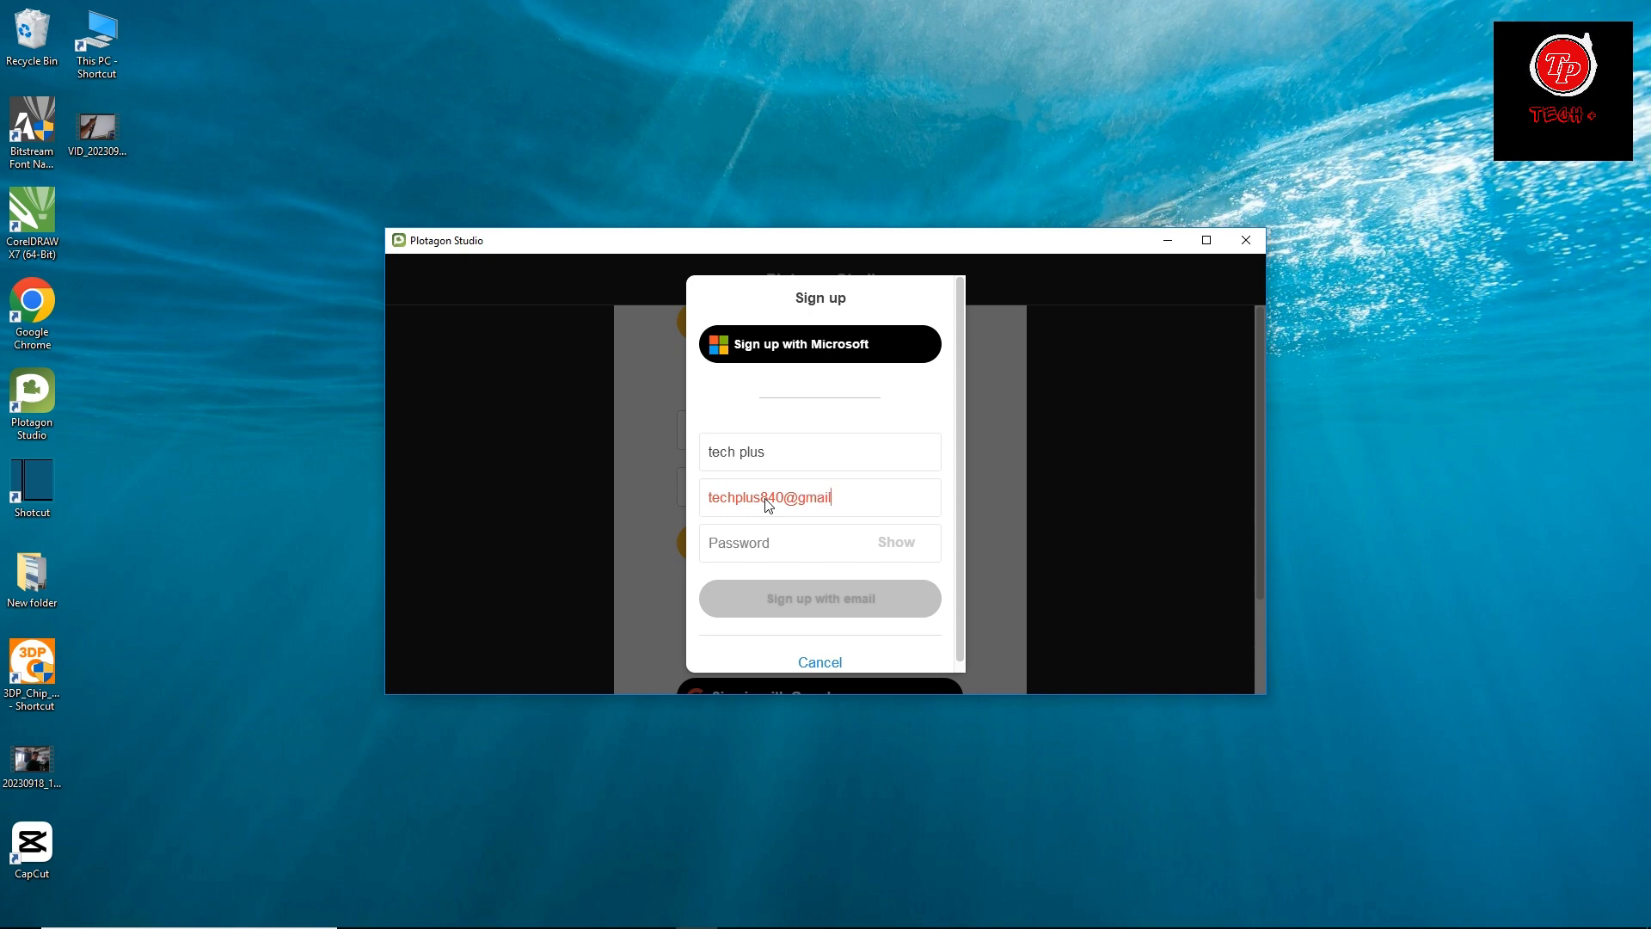
# Enter the account password and submit the sign-up with email.
pyautogui.write('••')
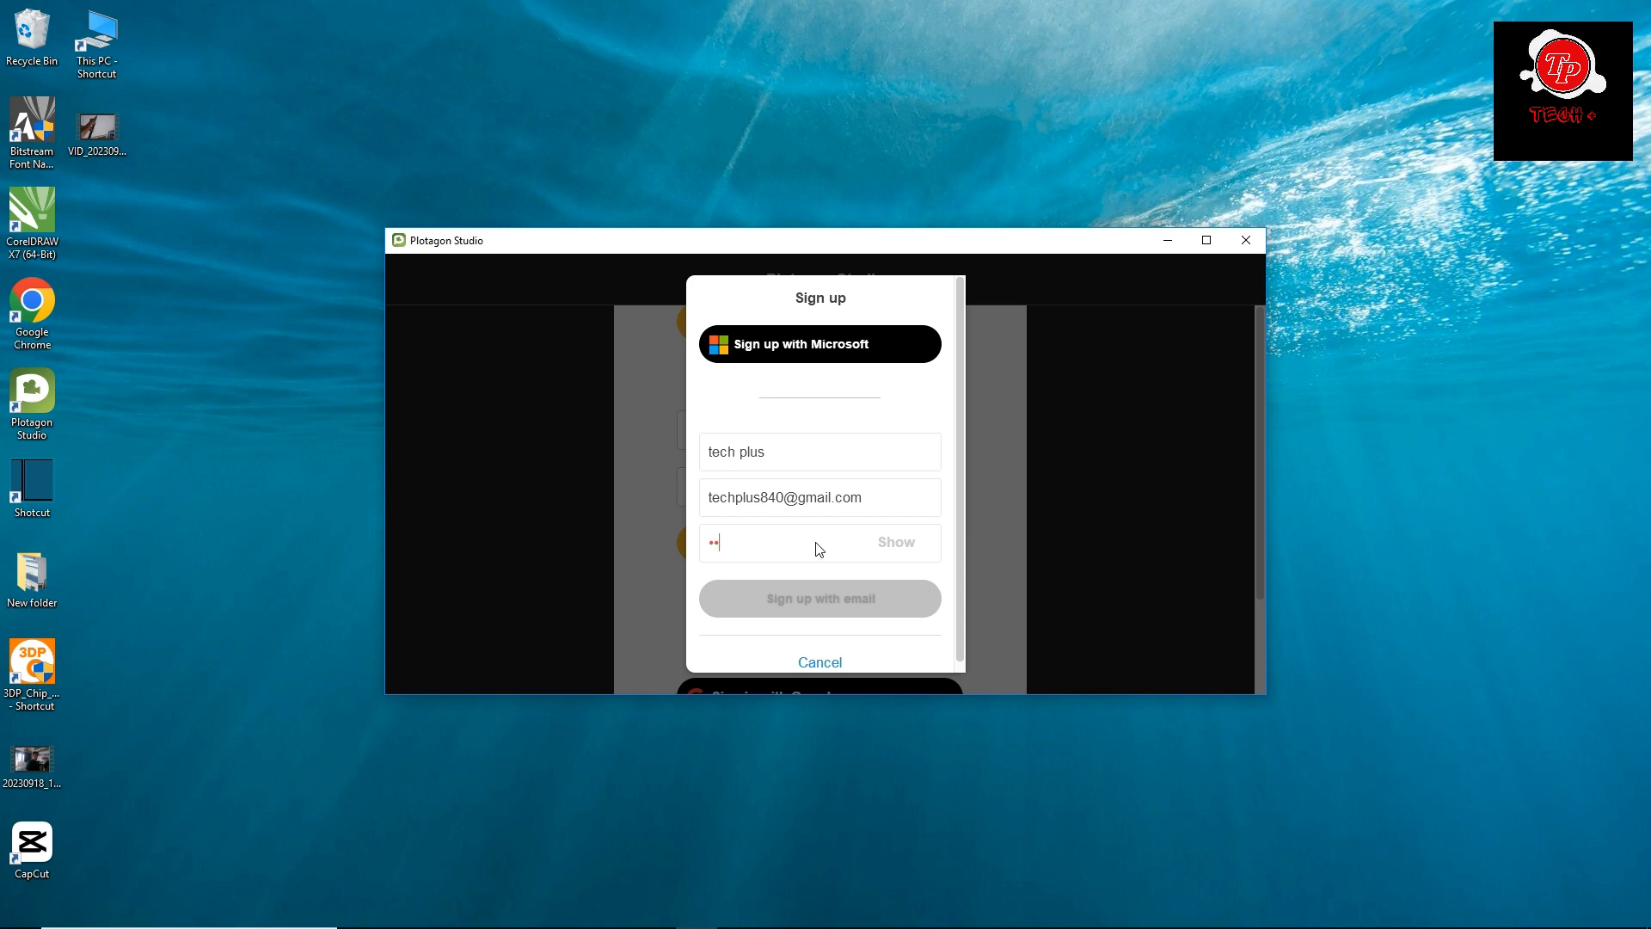
pyautogui.press('BackSpace')
pyautogui.press('BackSpace')
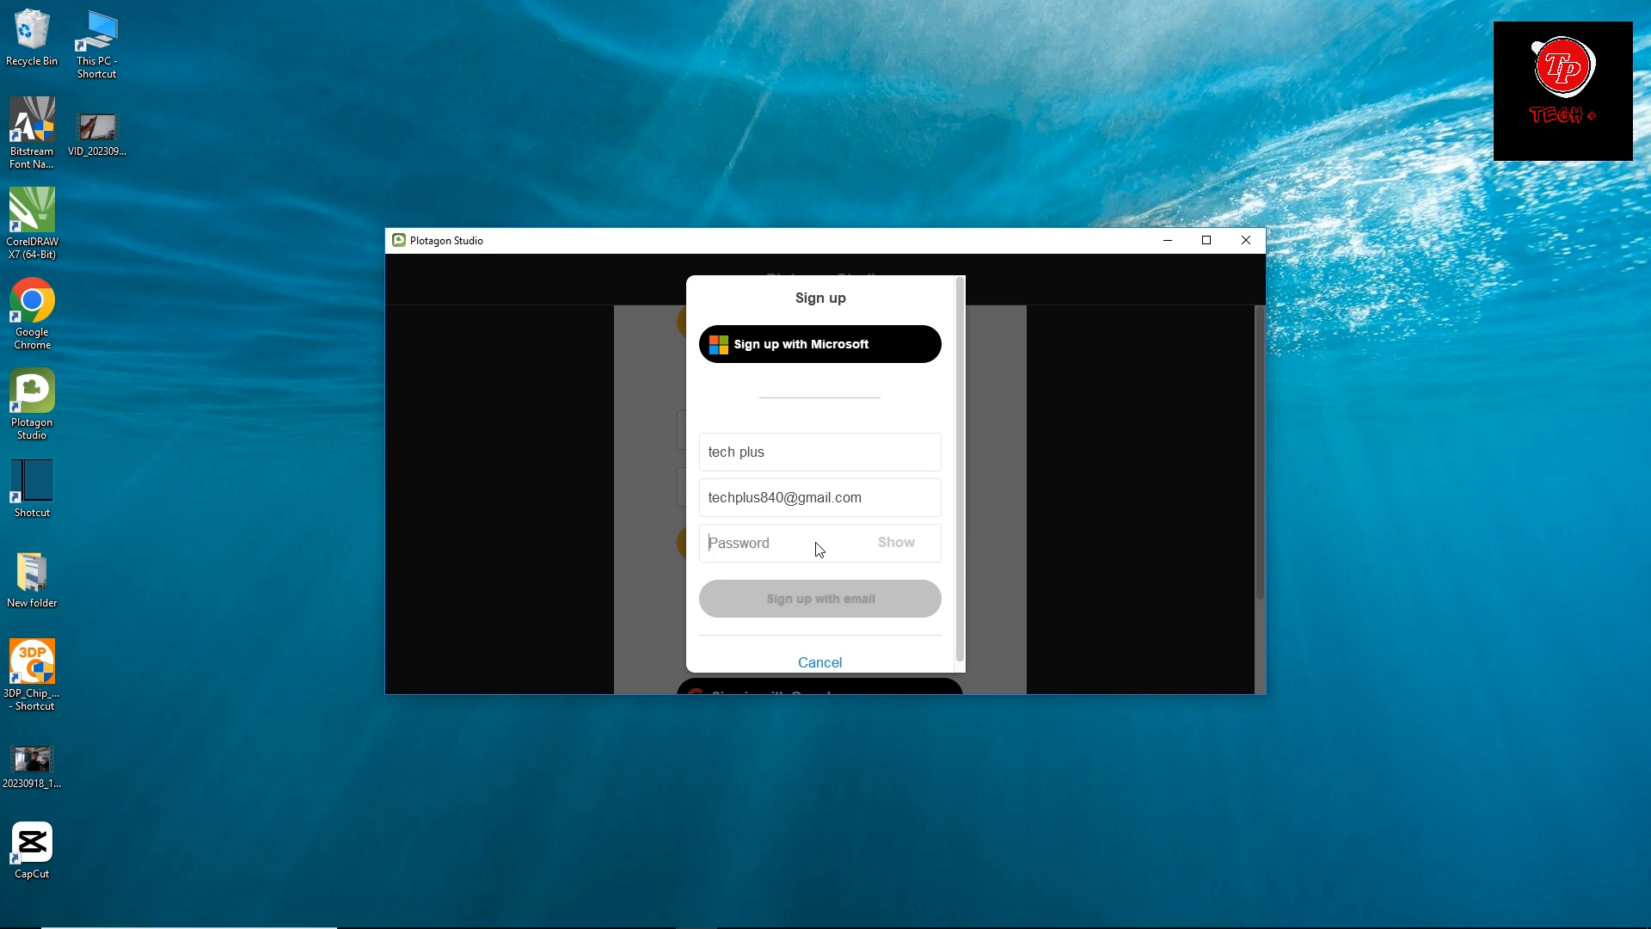
pyautogui.write('•')
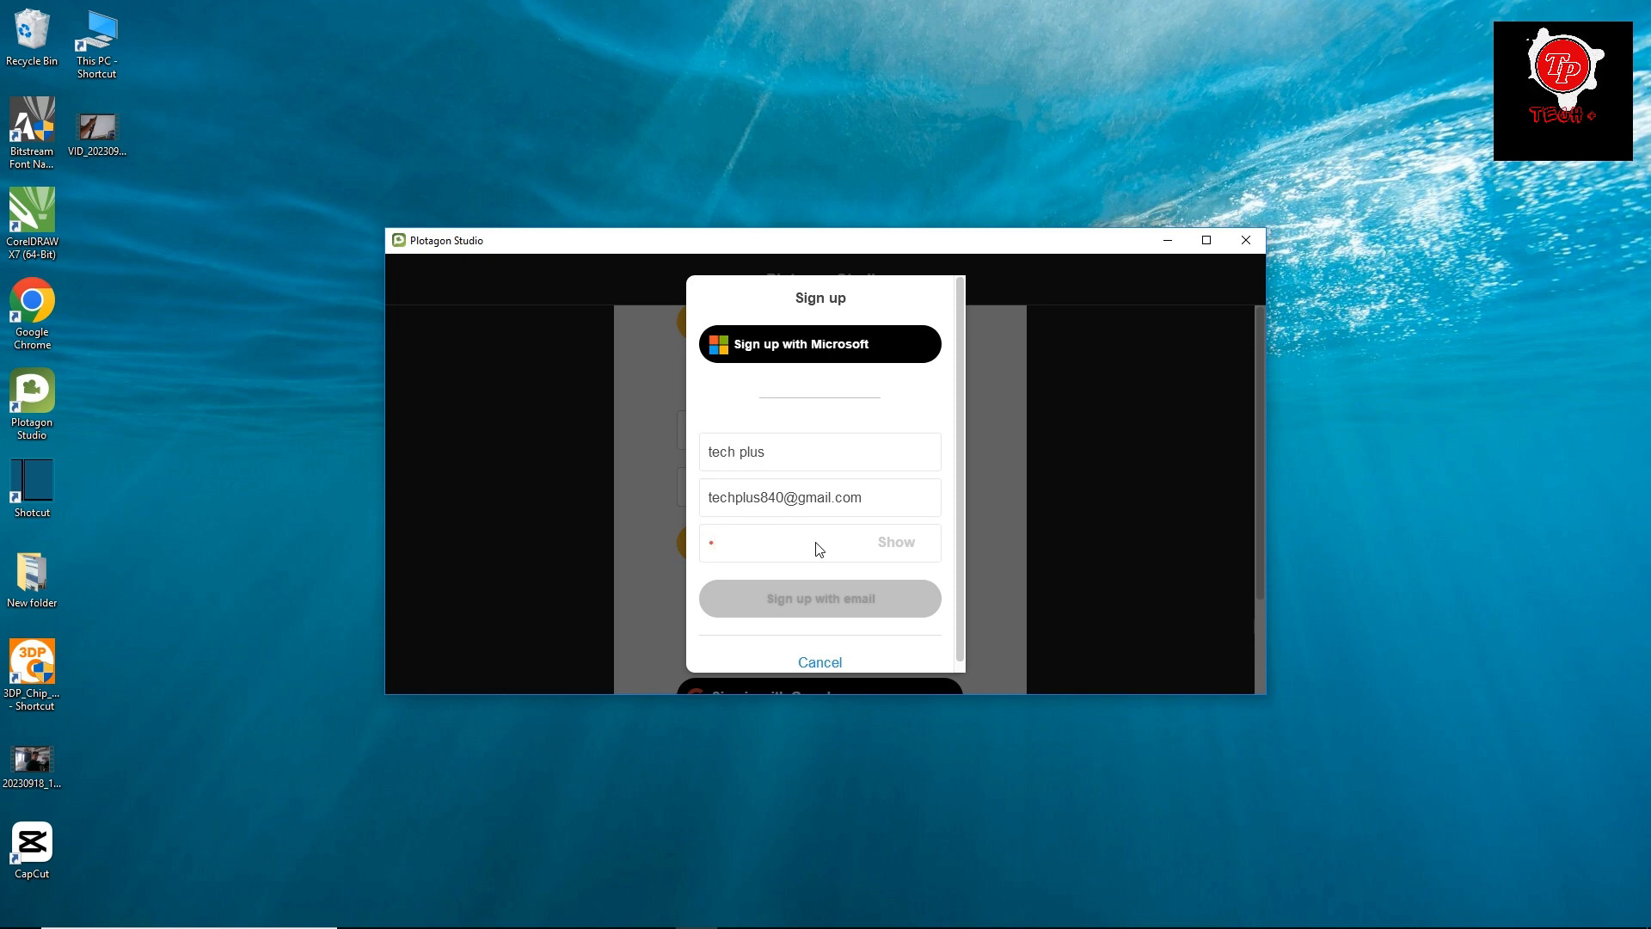
pyautogui.write('••••')
pyautogui.press('BackSpace')
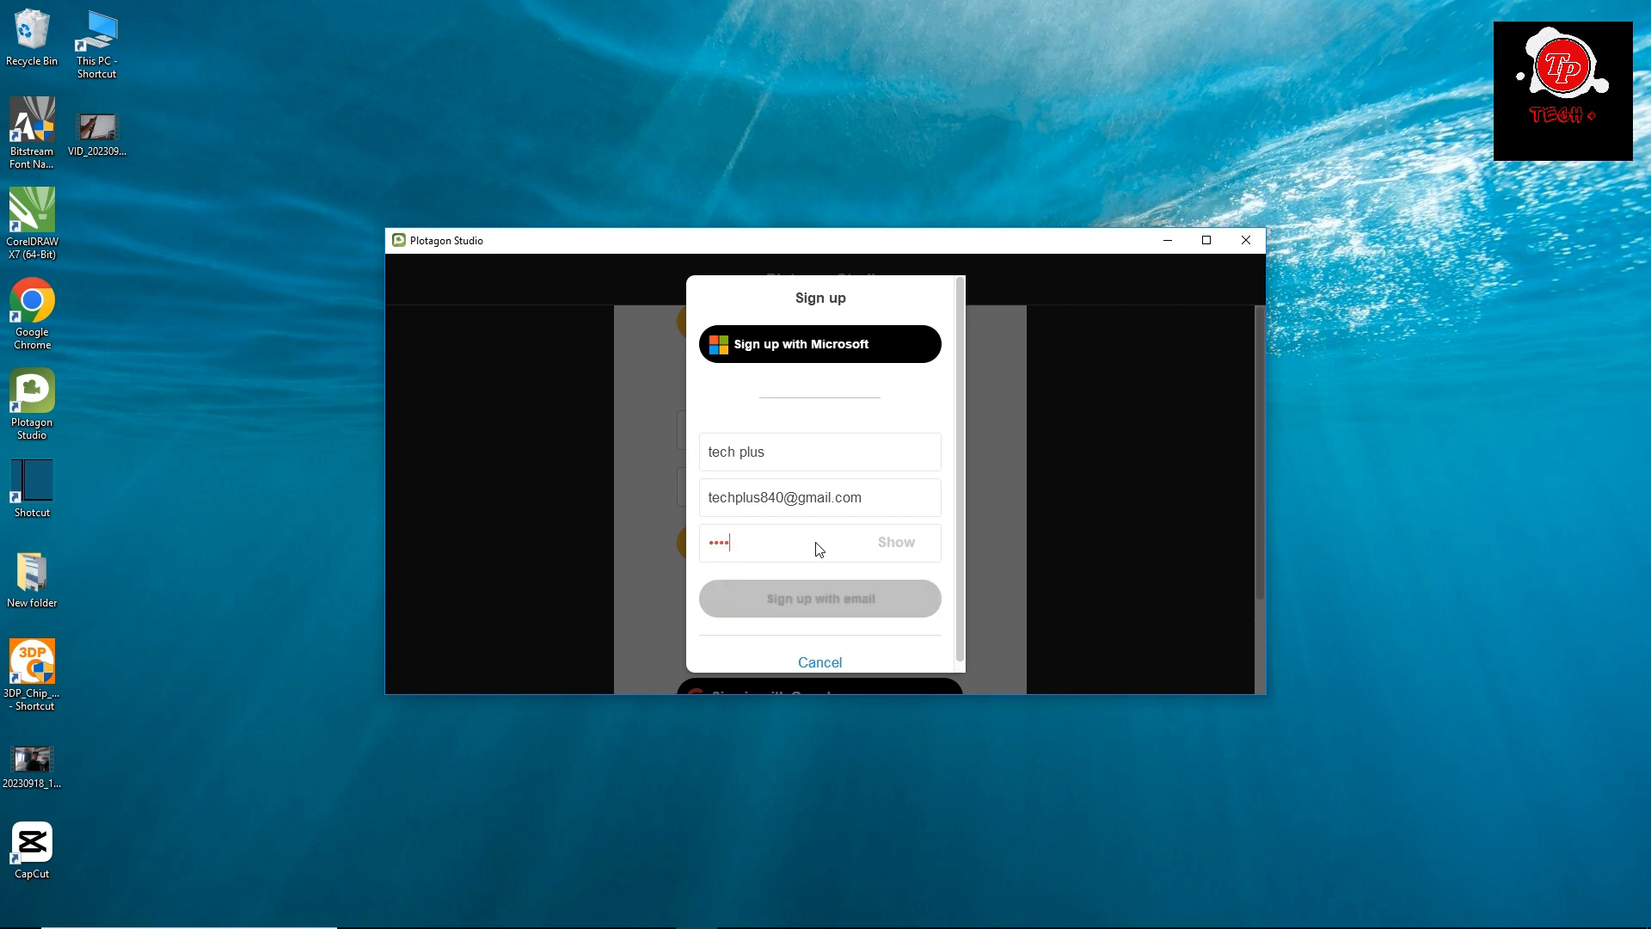
pyautogui.write('•')
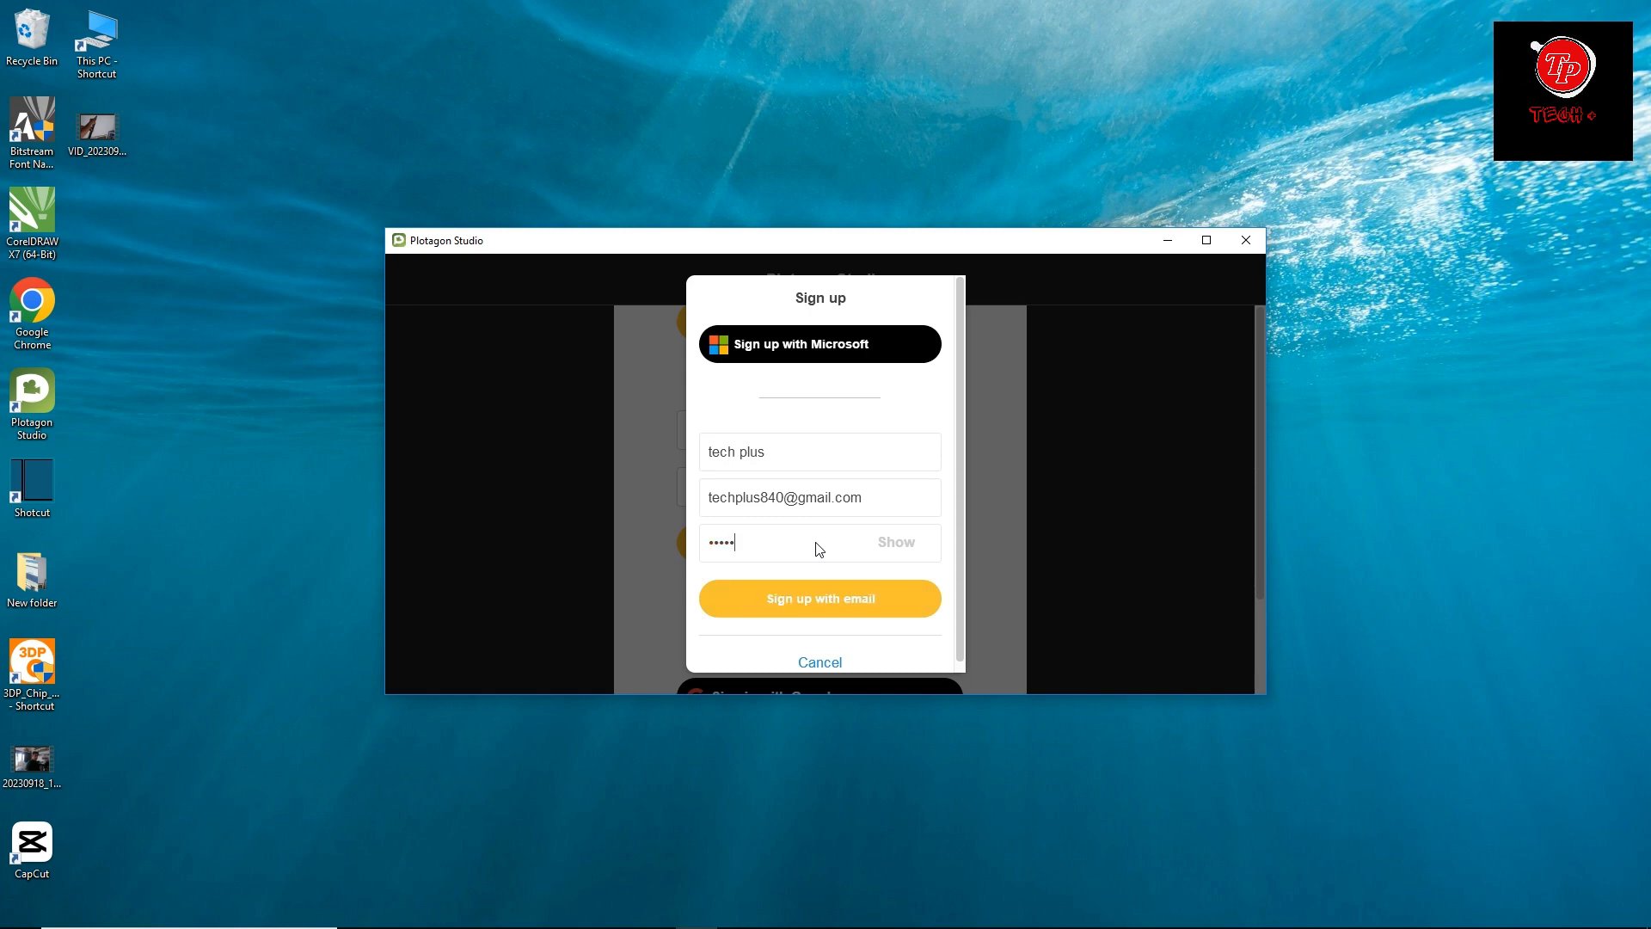
pyautogui.write('•••')
pyautogui.click(816, 604)
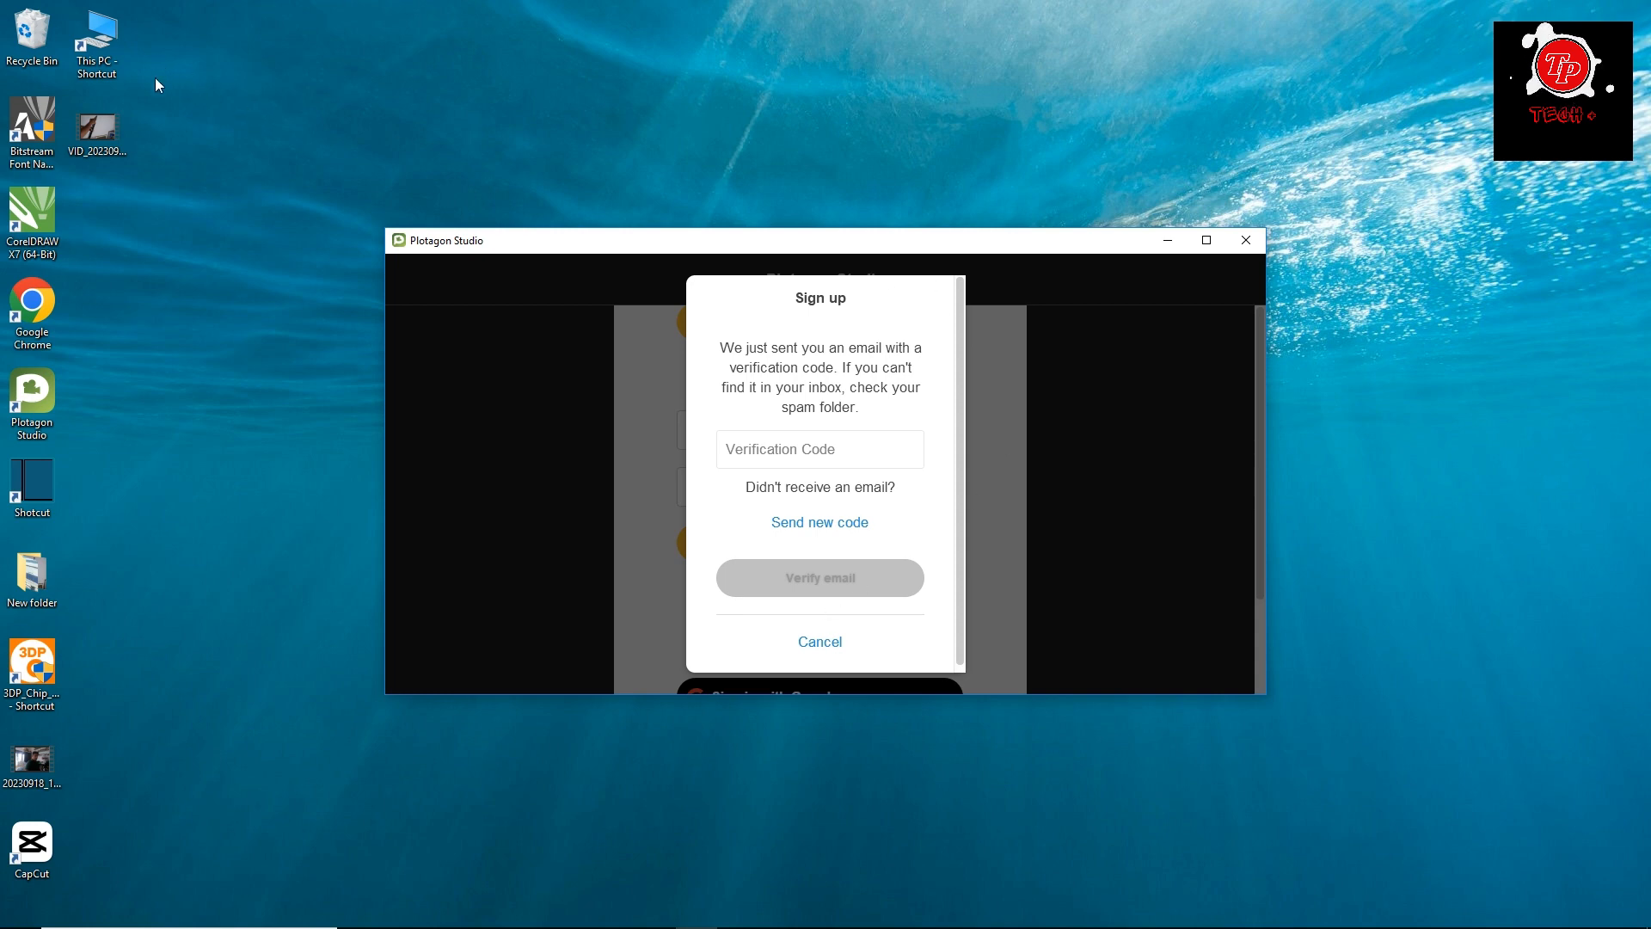
# Switch to Google Chrome, open the Gmail inbox of the sign-up address and open Plotagon's verification message.
pyautogui.click(32, 310)
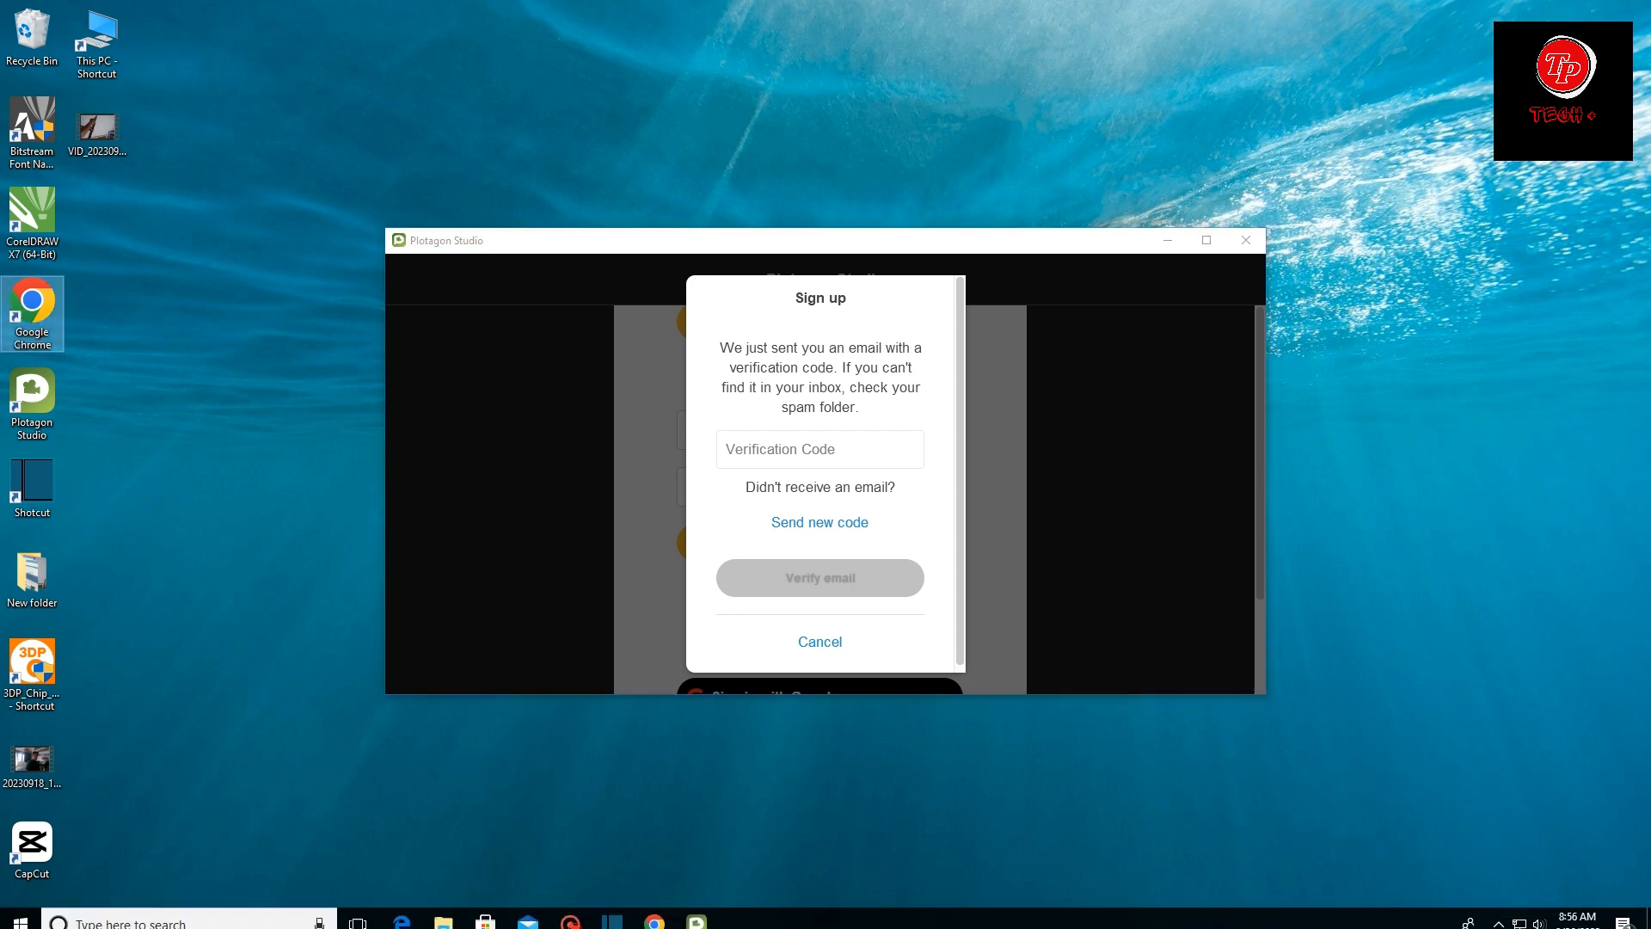
pyautogui.click(655, 920)
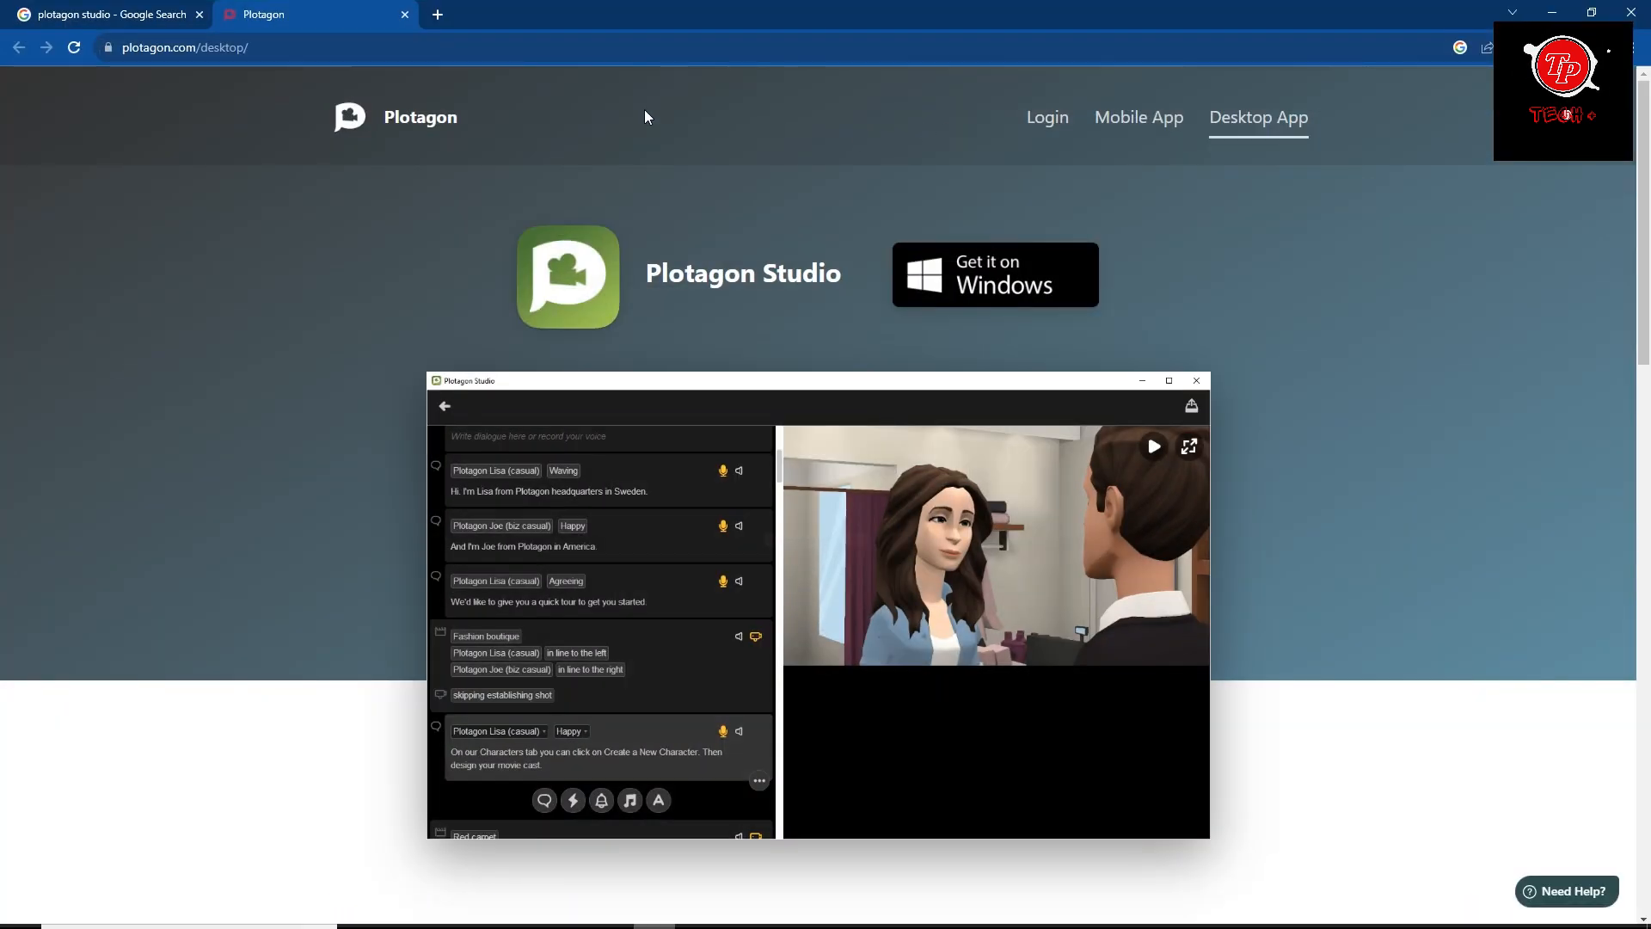
pyautogui.click(438, 14)
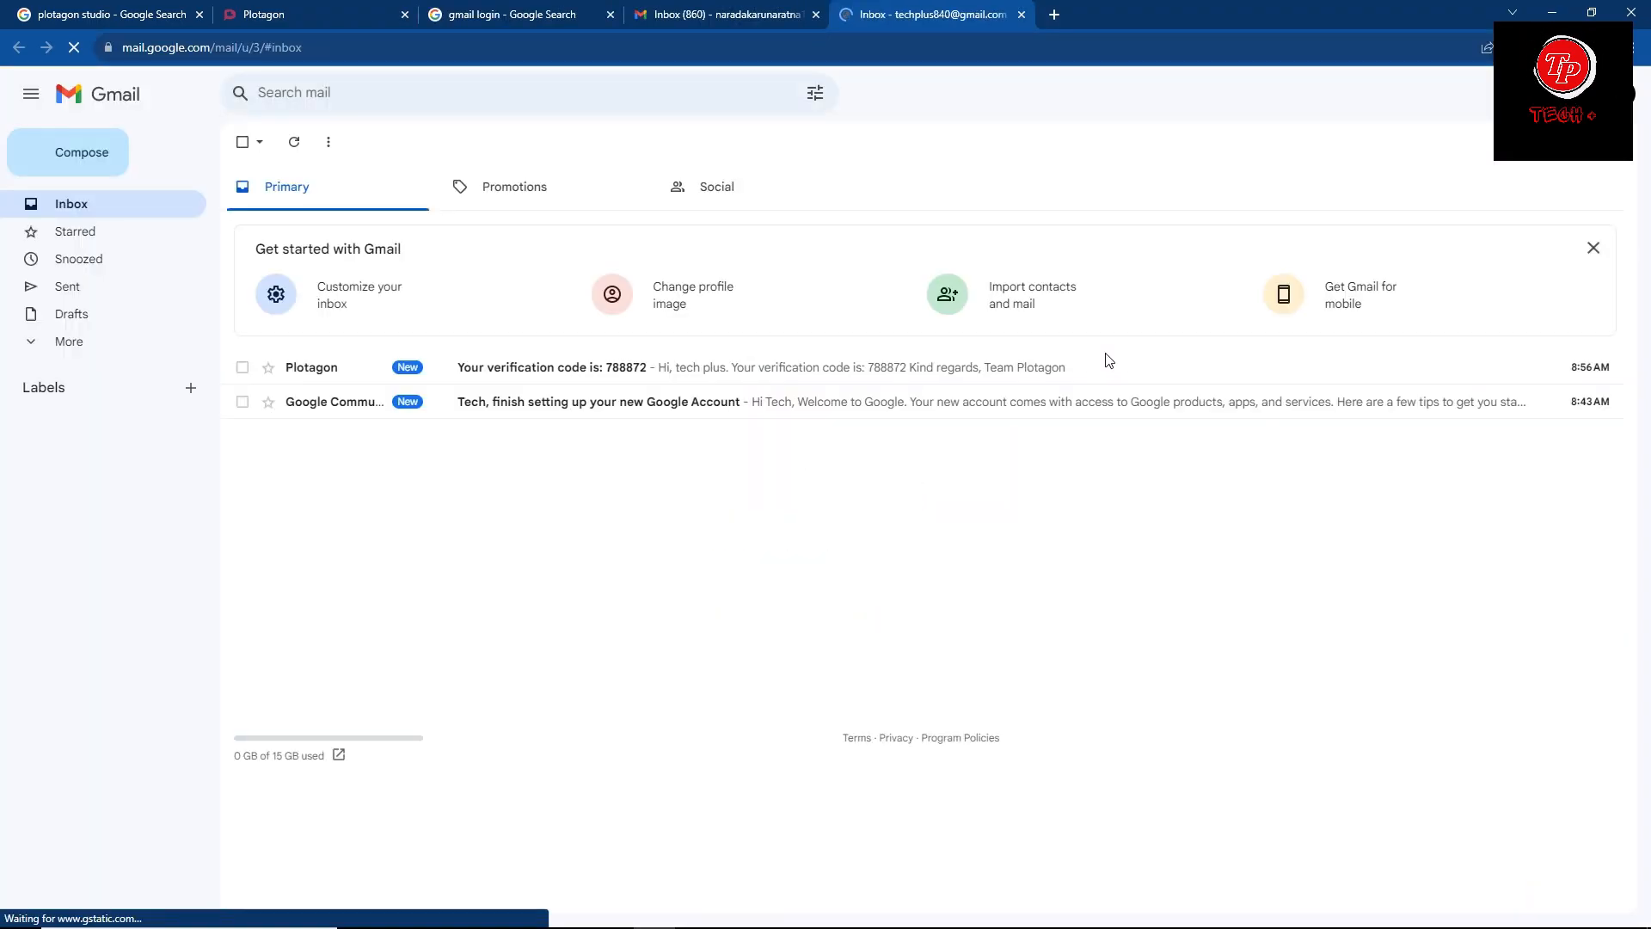
pyautogui.click(816, 15)
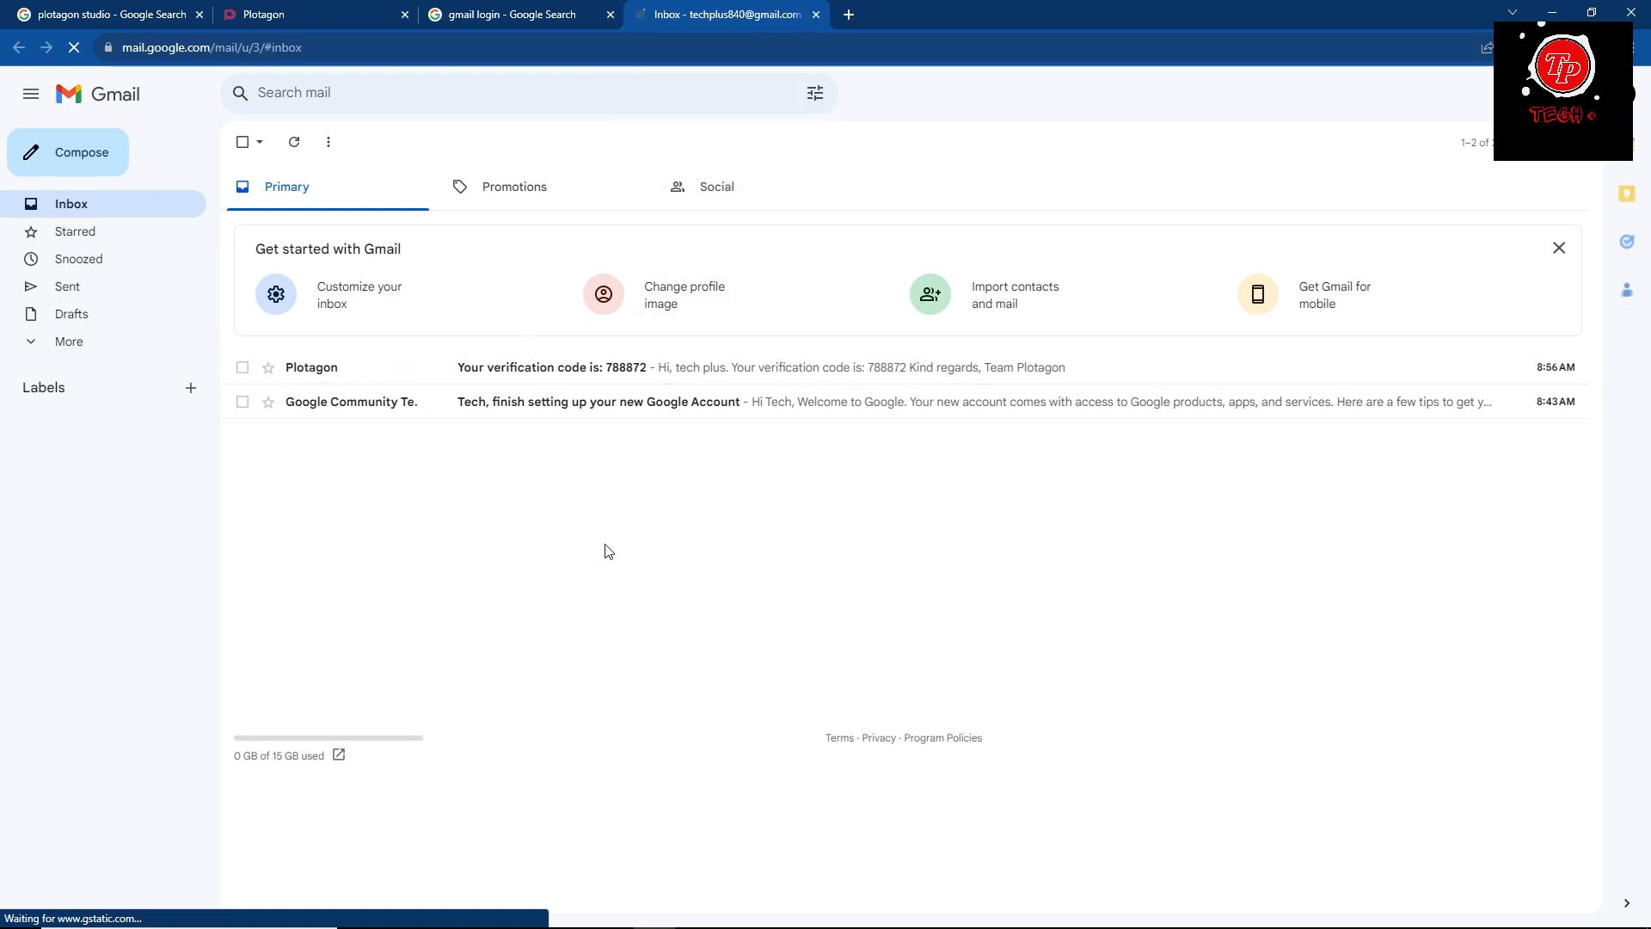
pyautogui.click(613, 368)
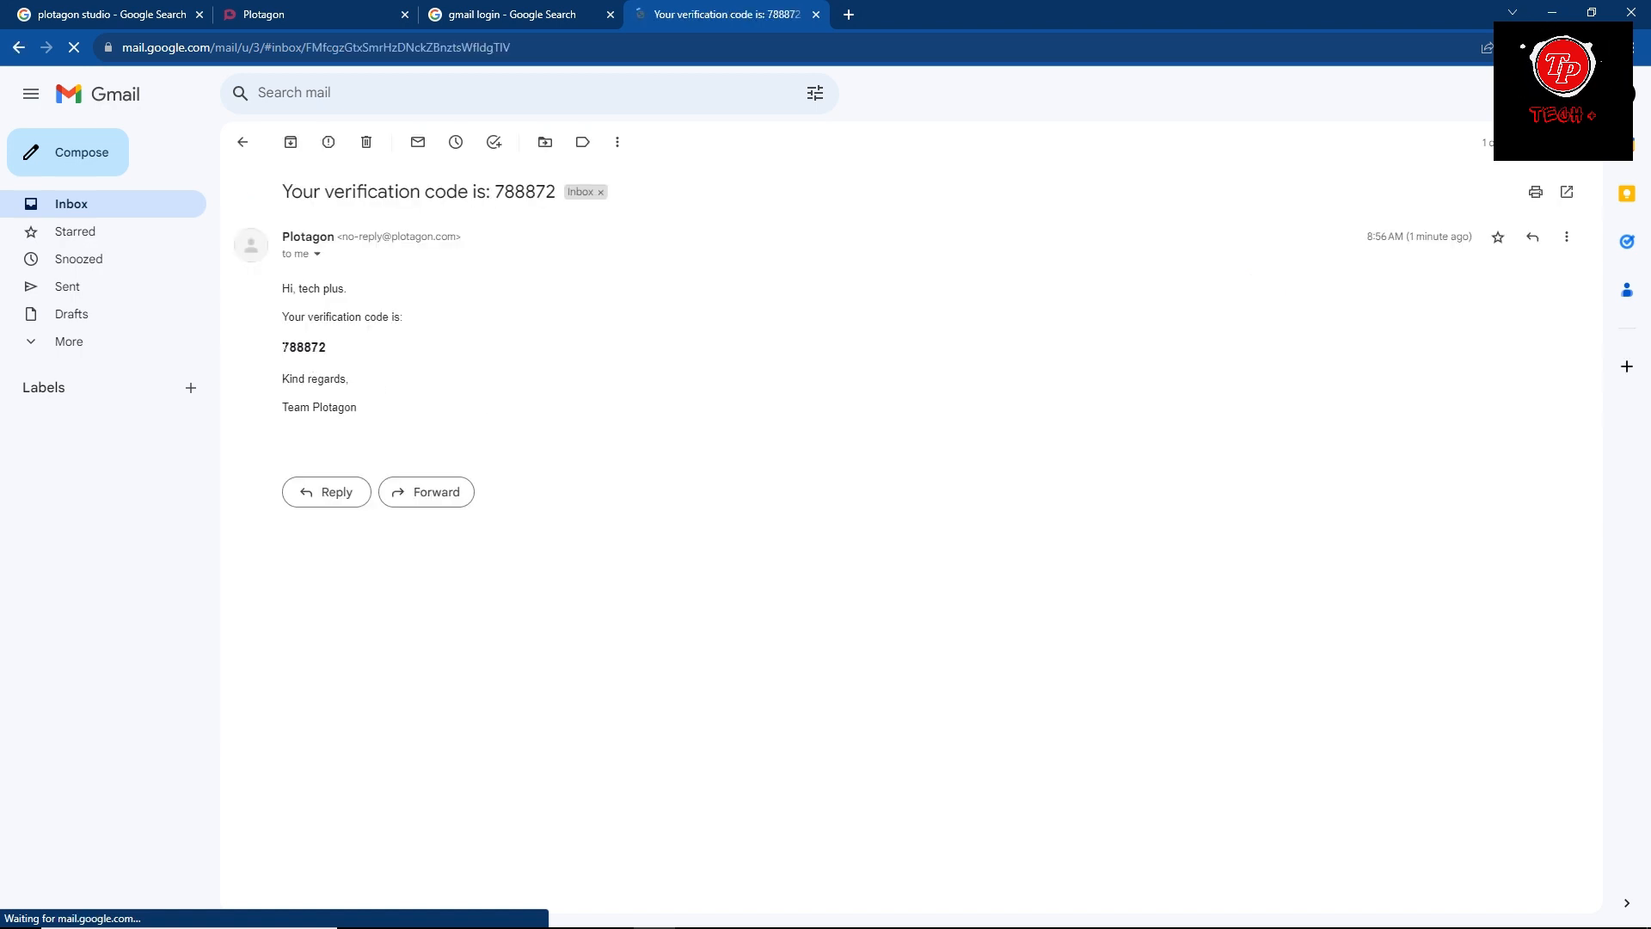
# Copy the verification code from the body of the Plotagon e-mail.
pyautogui.moveTo(284, 346); pyautogui.dragTo(328, 348)
pyautogui.rightClick(333, 355)
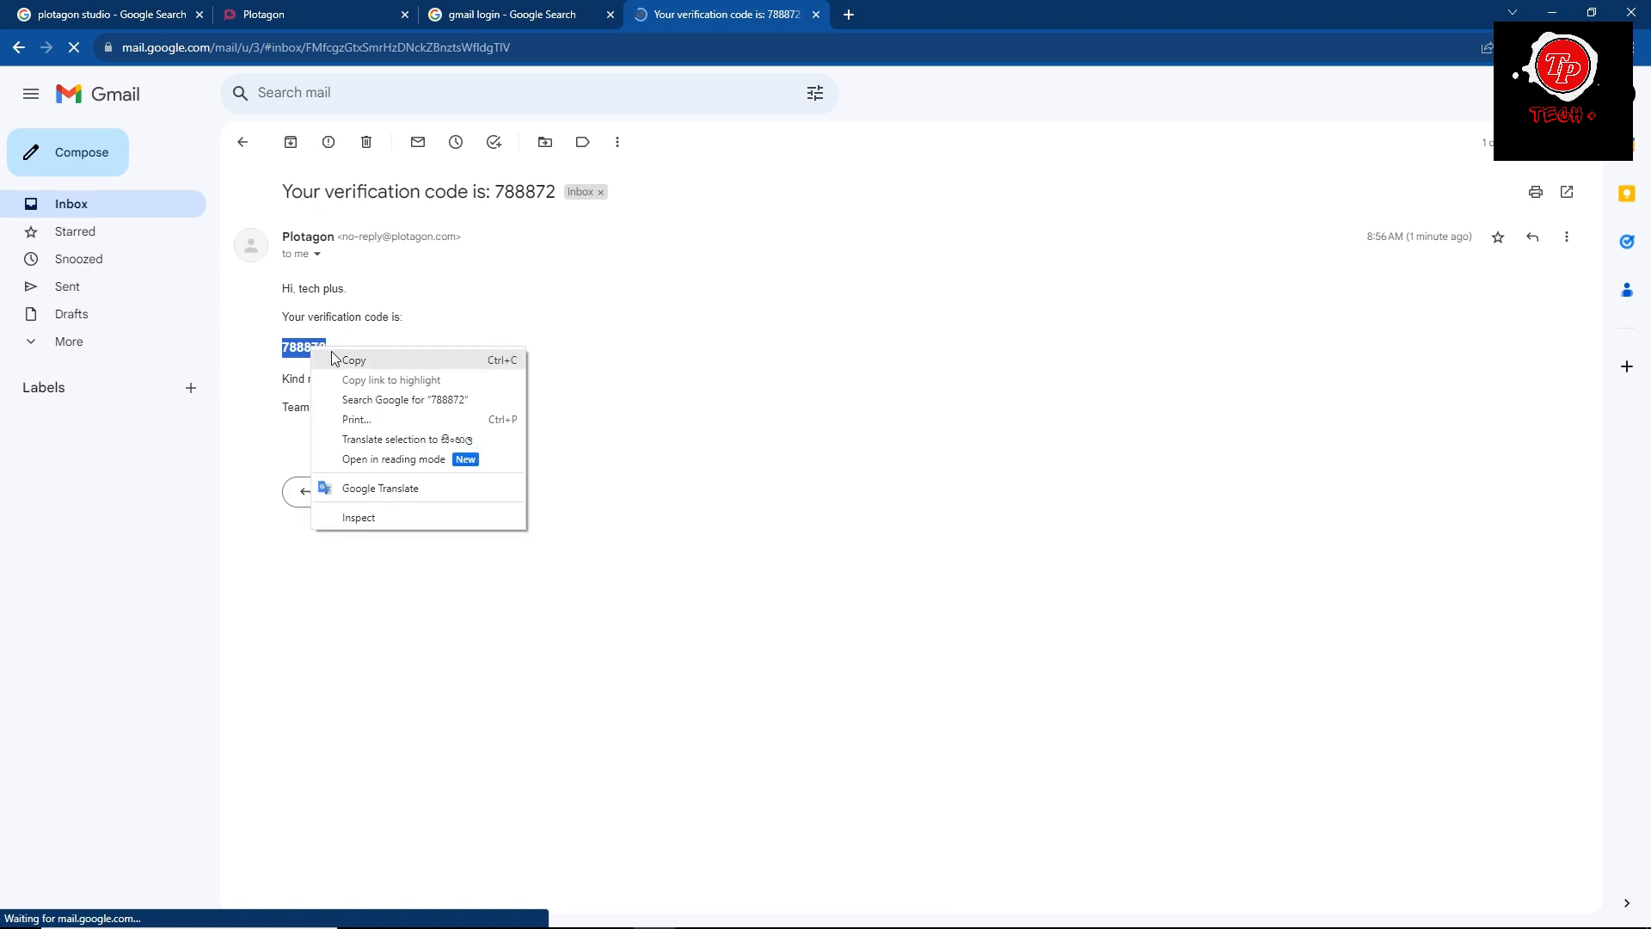
pyautogui.click(353, 359)
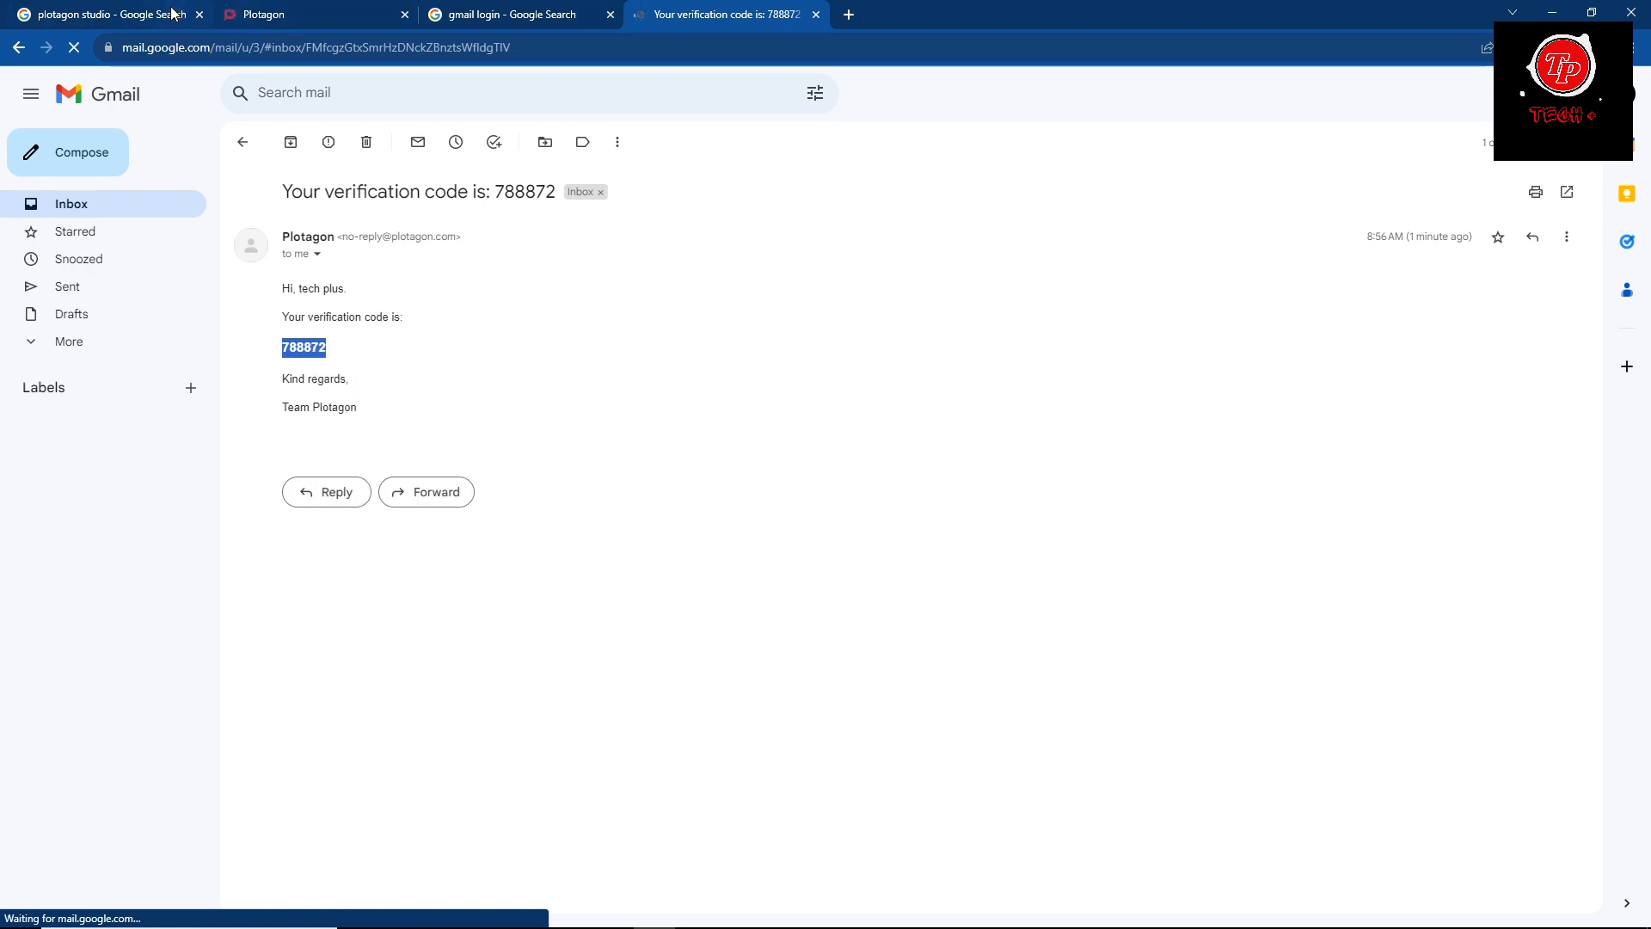
pyautogui.moveTo(650, 927)
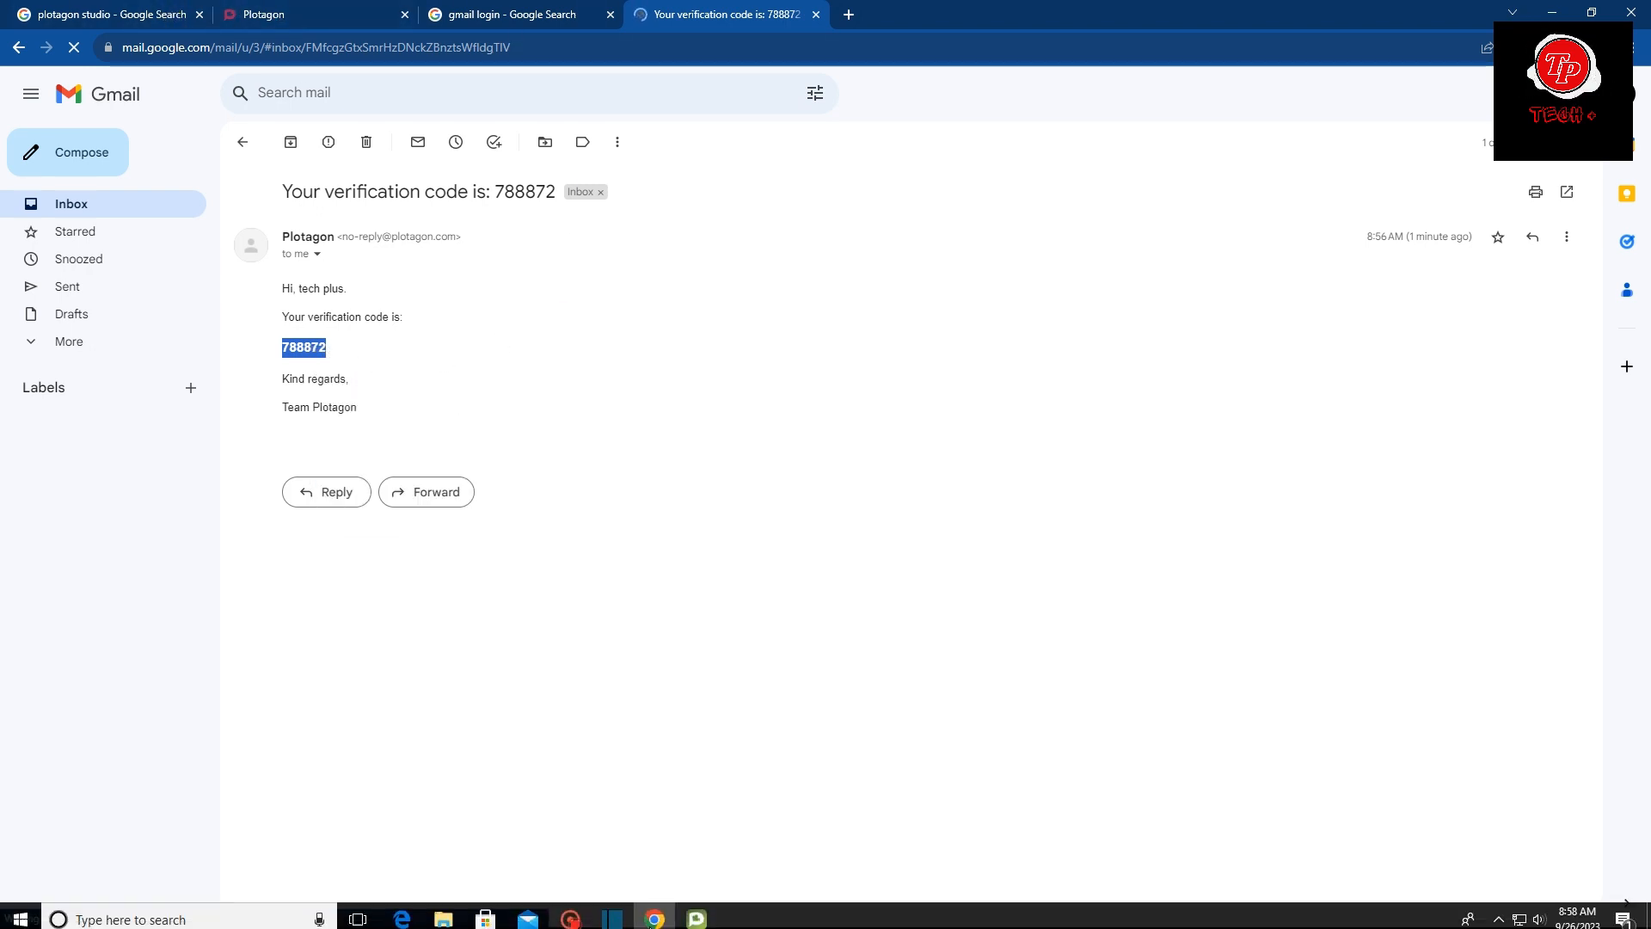
# Switch back to Plotagon Studio and paste the copied code into the sign-up form's verification code field.
pyautogui.click(779, 661)
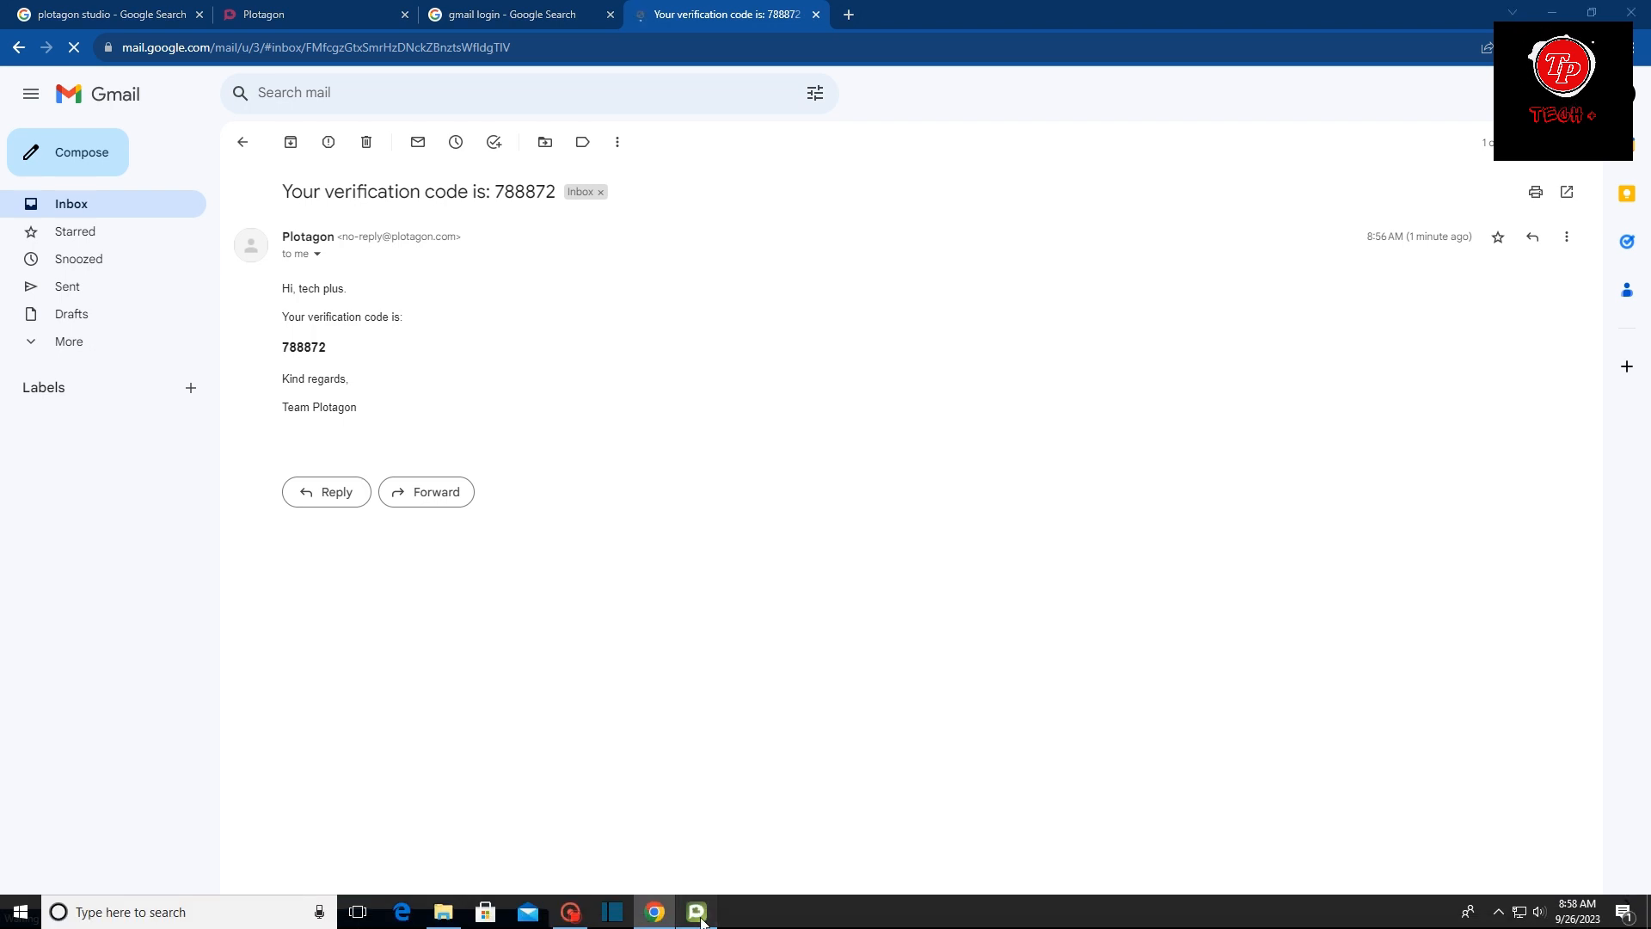
pyautogui.click(696, 913)
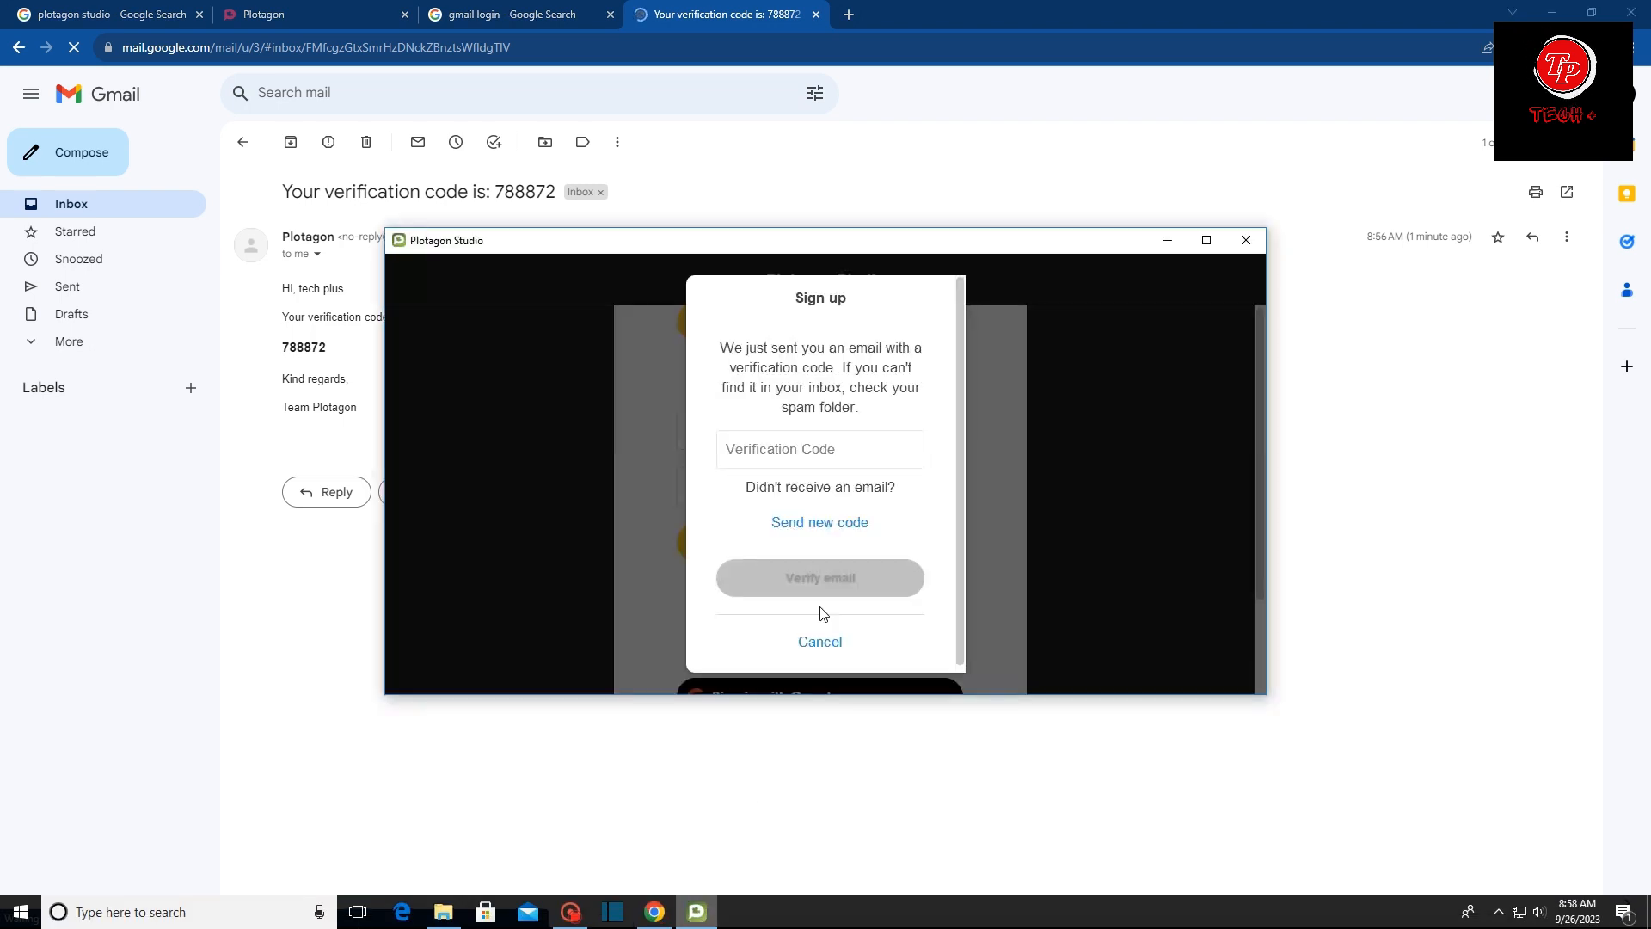
pyautogui.click(782, 450)
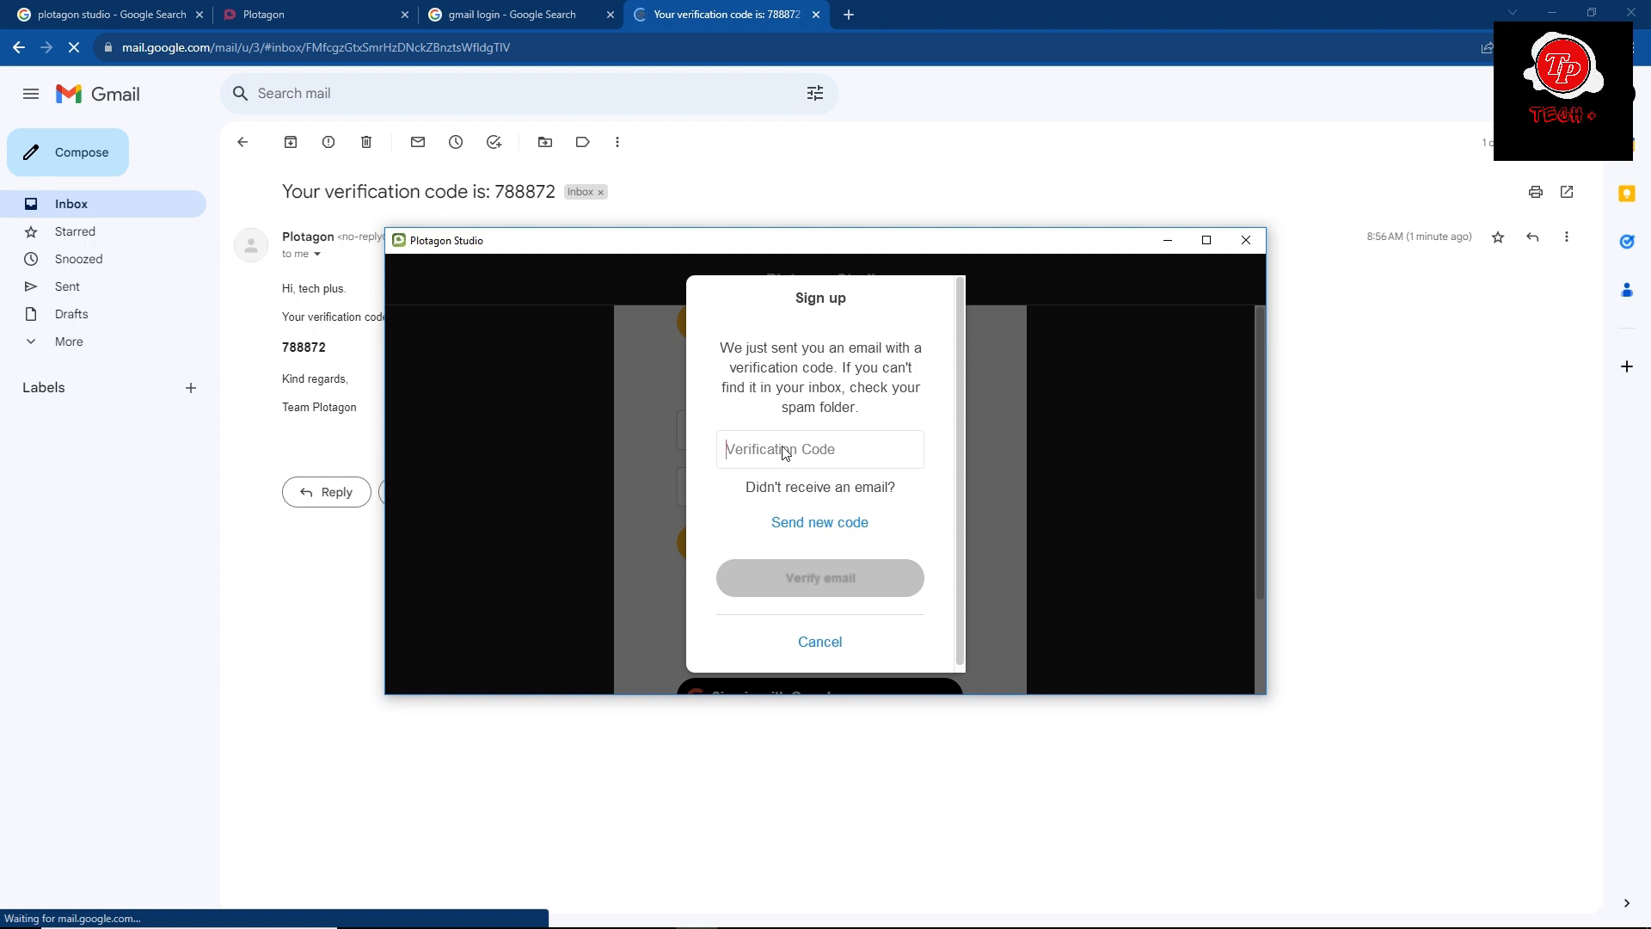
pyautogui.hotkey('ctrl', 'v')
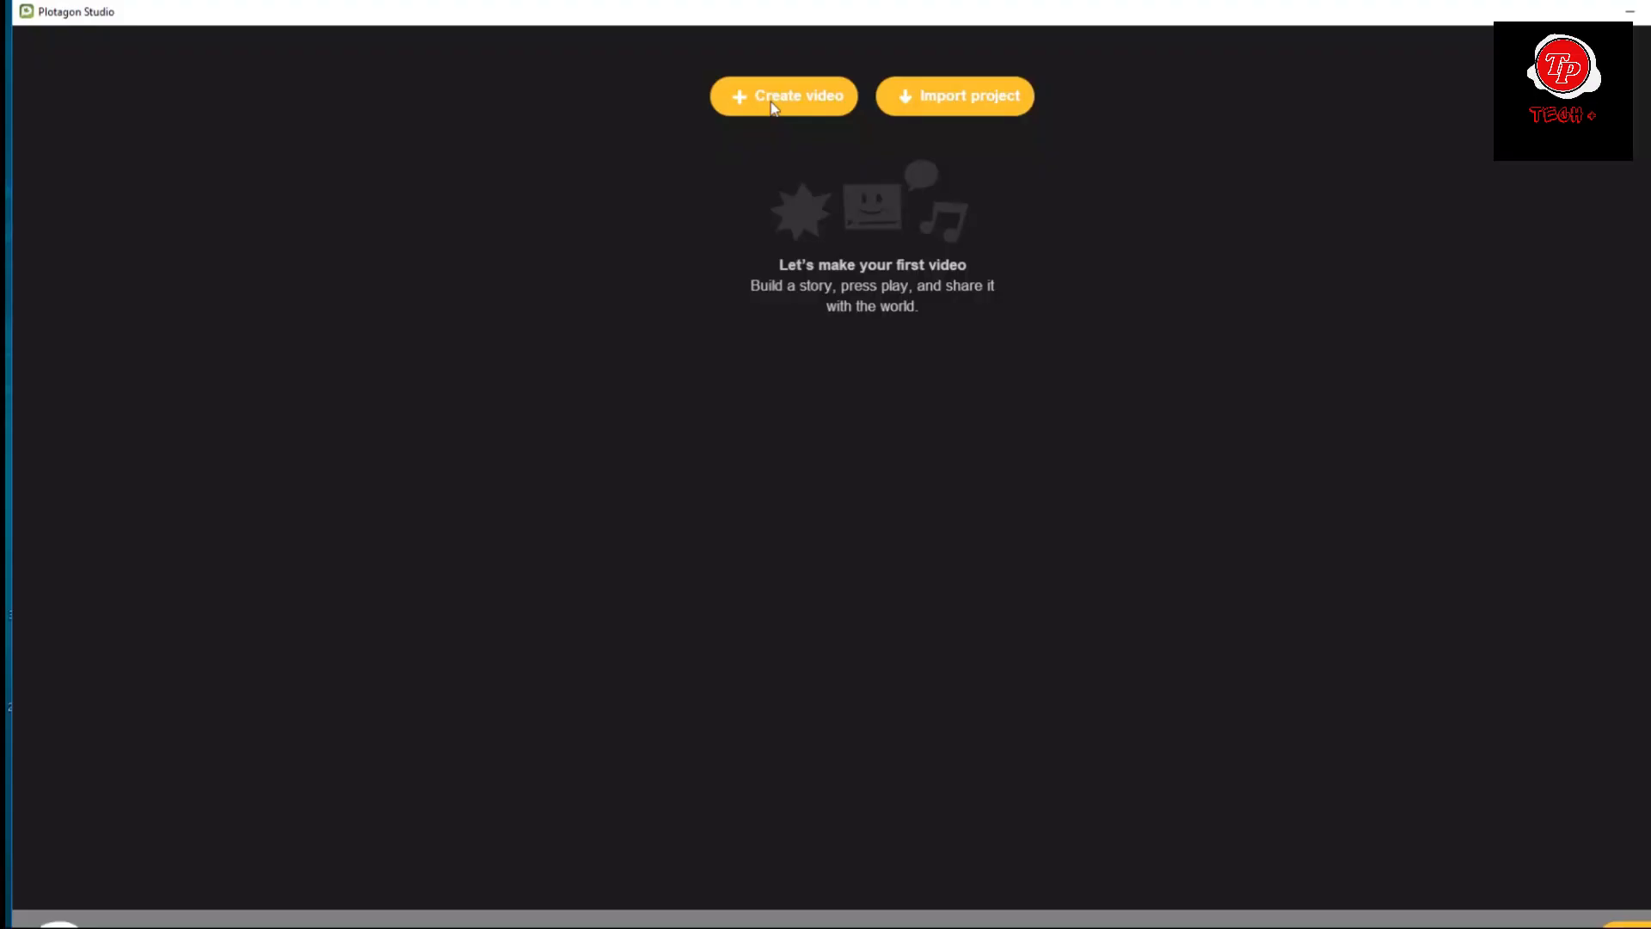
# Add a scene to the plot, set it in Conference room 2 and make it skip the establishing shot.
pyautogui.click(784, 92)
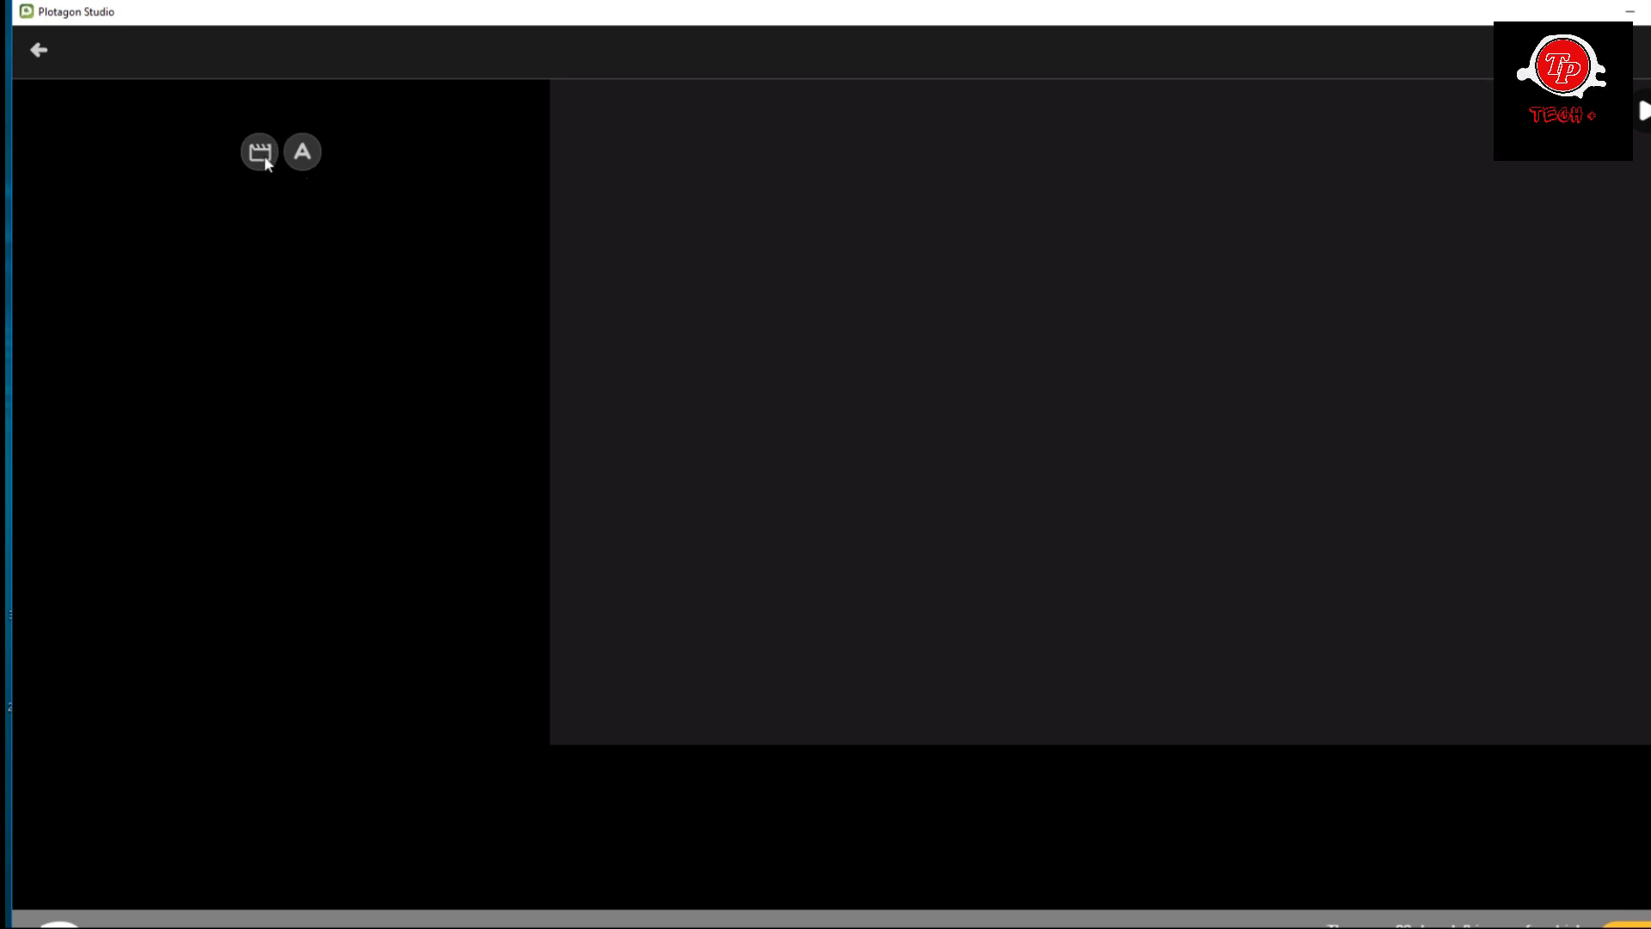
pyautogui.click(265, 155)
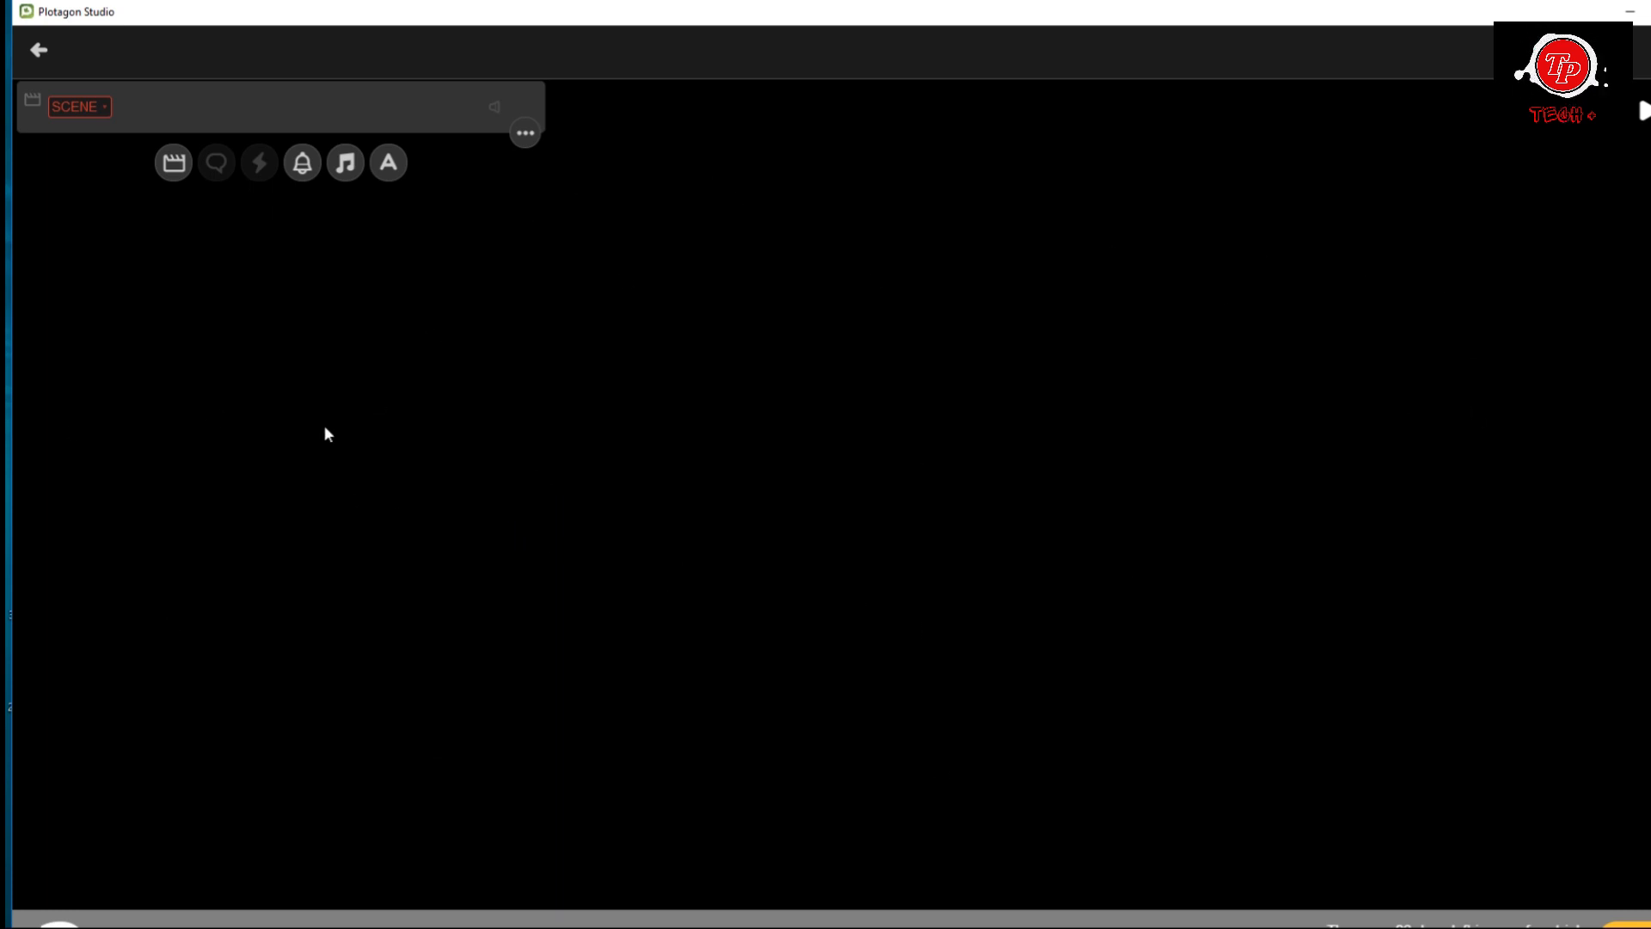
pyautogui.click(72, 109)
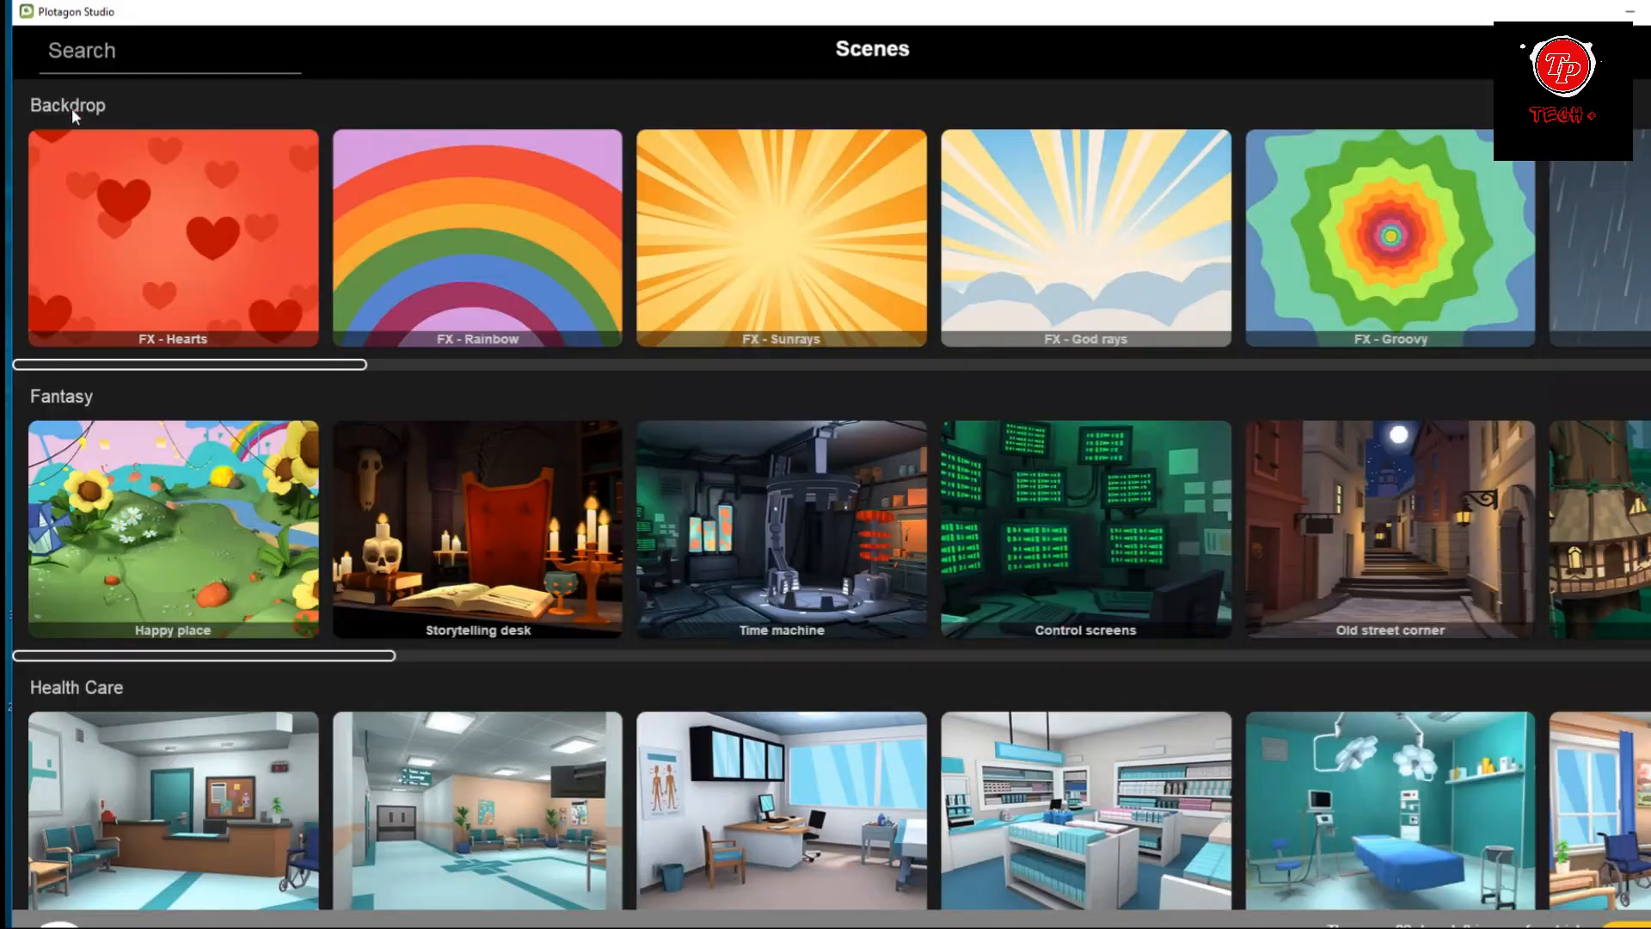
pyautogui.scroll(-8, 774, 392)
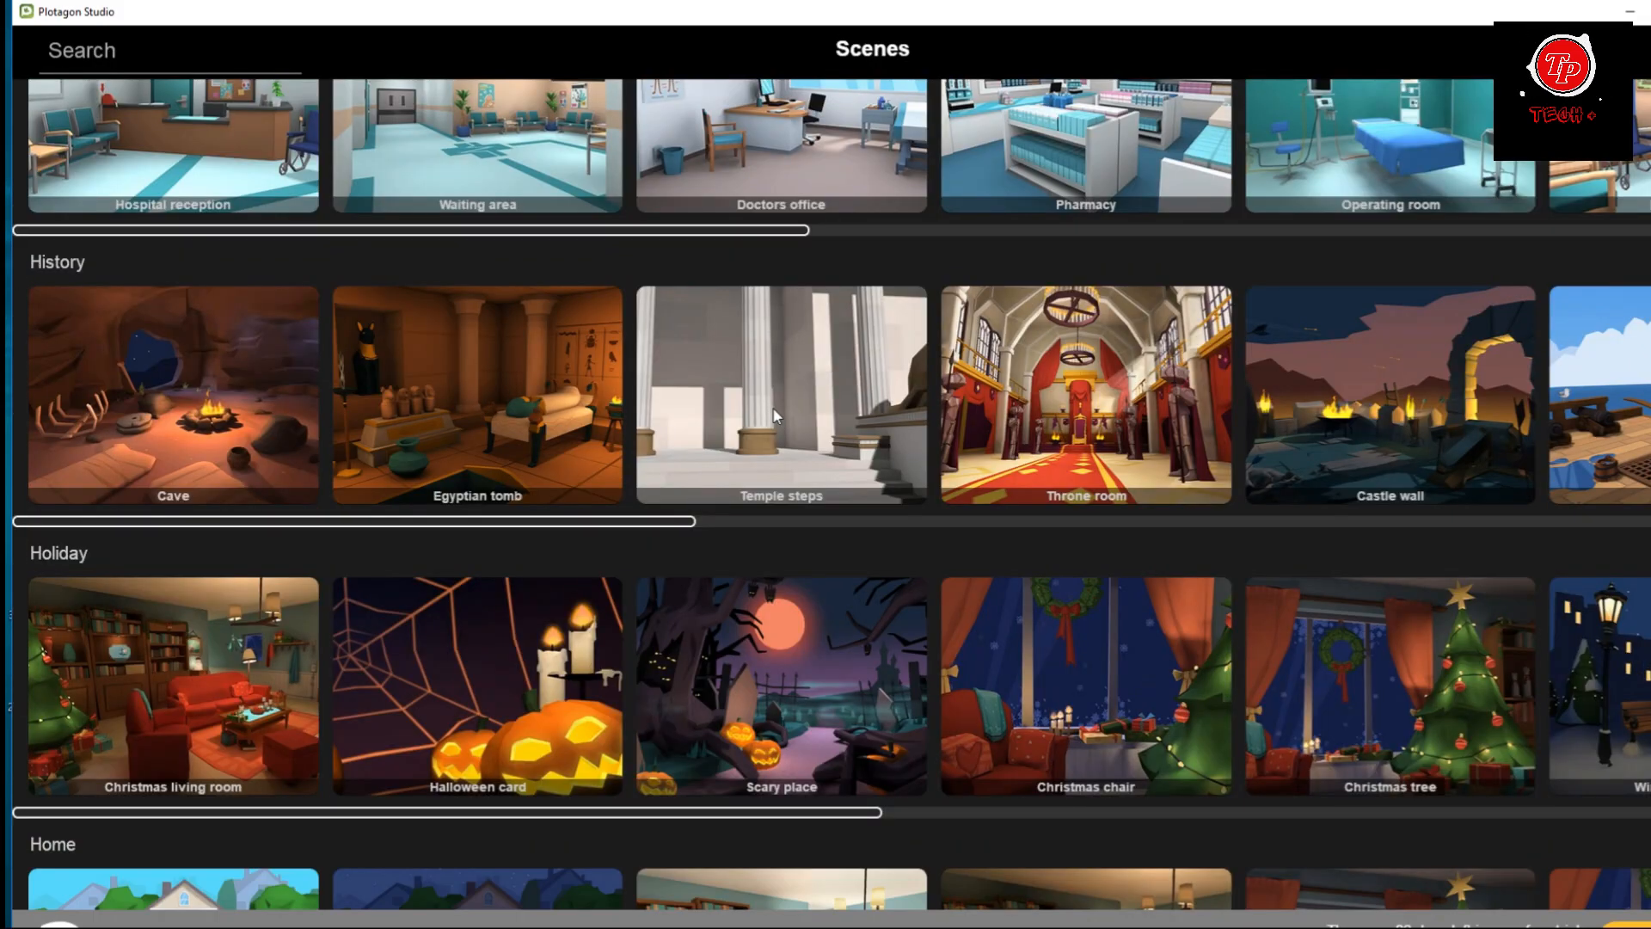
pyautogui.scroll(-6, 772, 411)
pyautogui.scroll(-6, 774, 416)
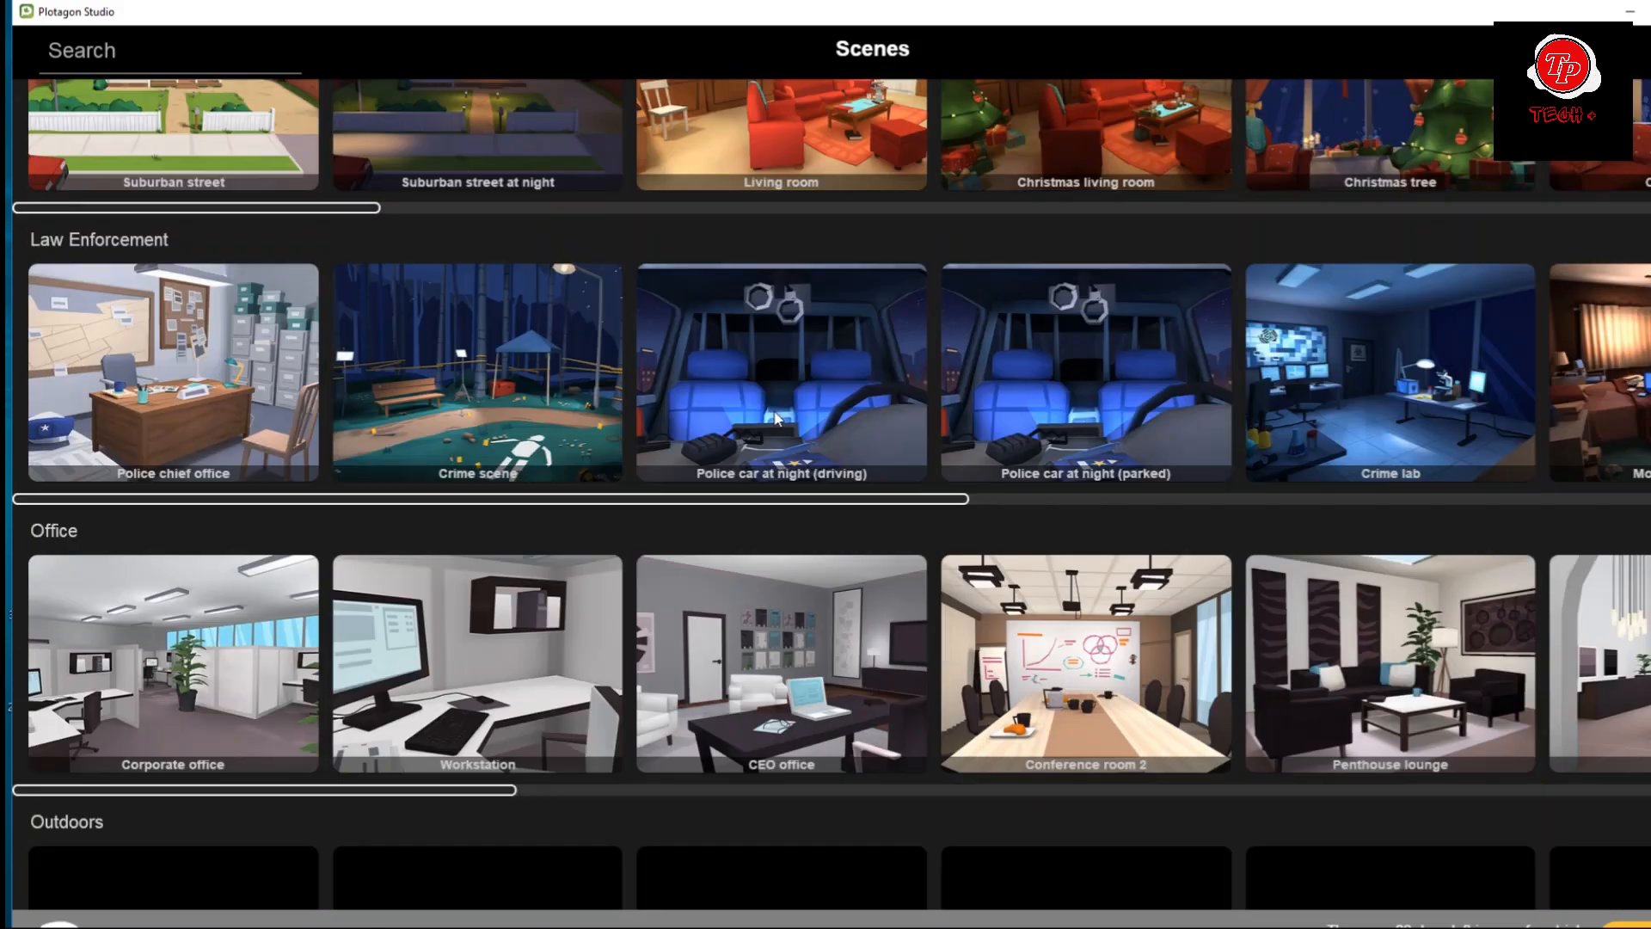
pyautogui.scroll(-1, 776, 420)
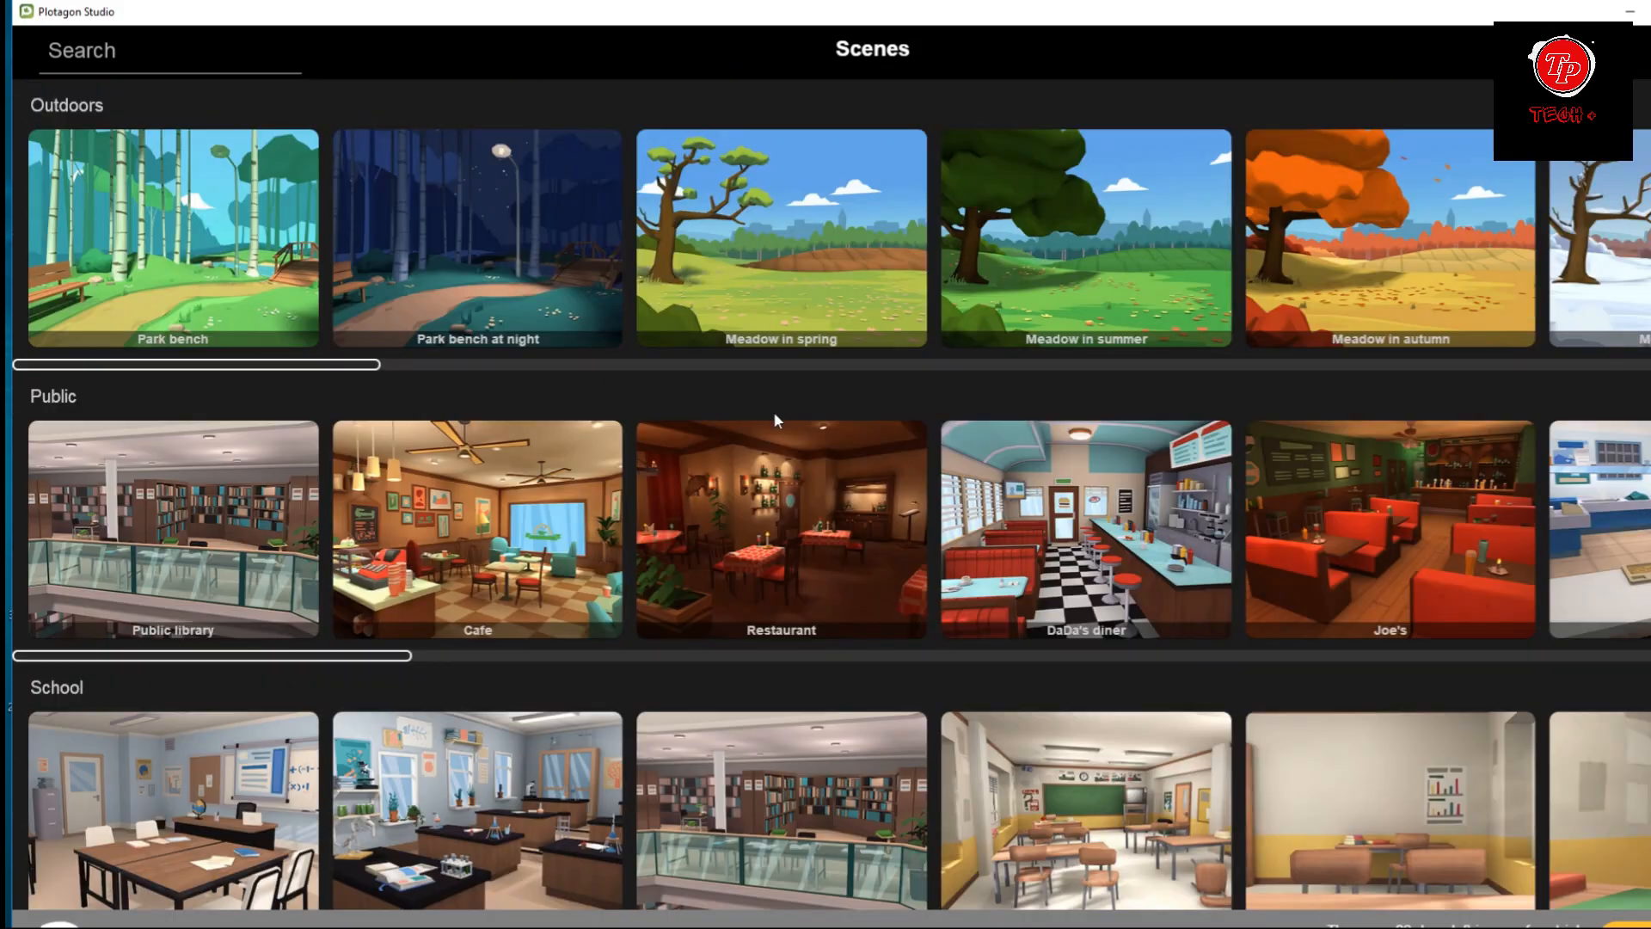
pyautogui.scroll(7, 774, 412)
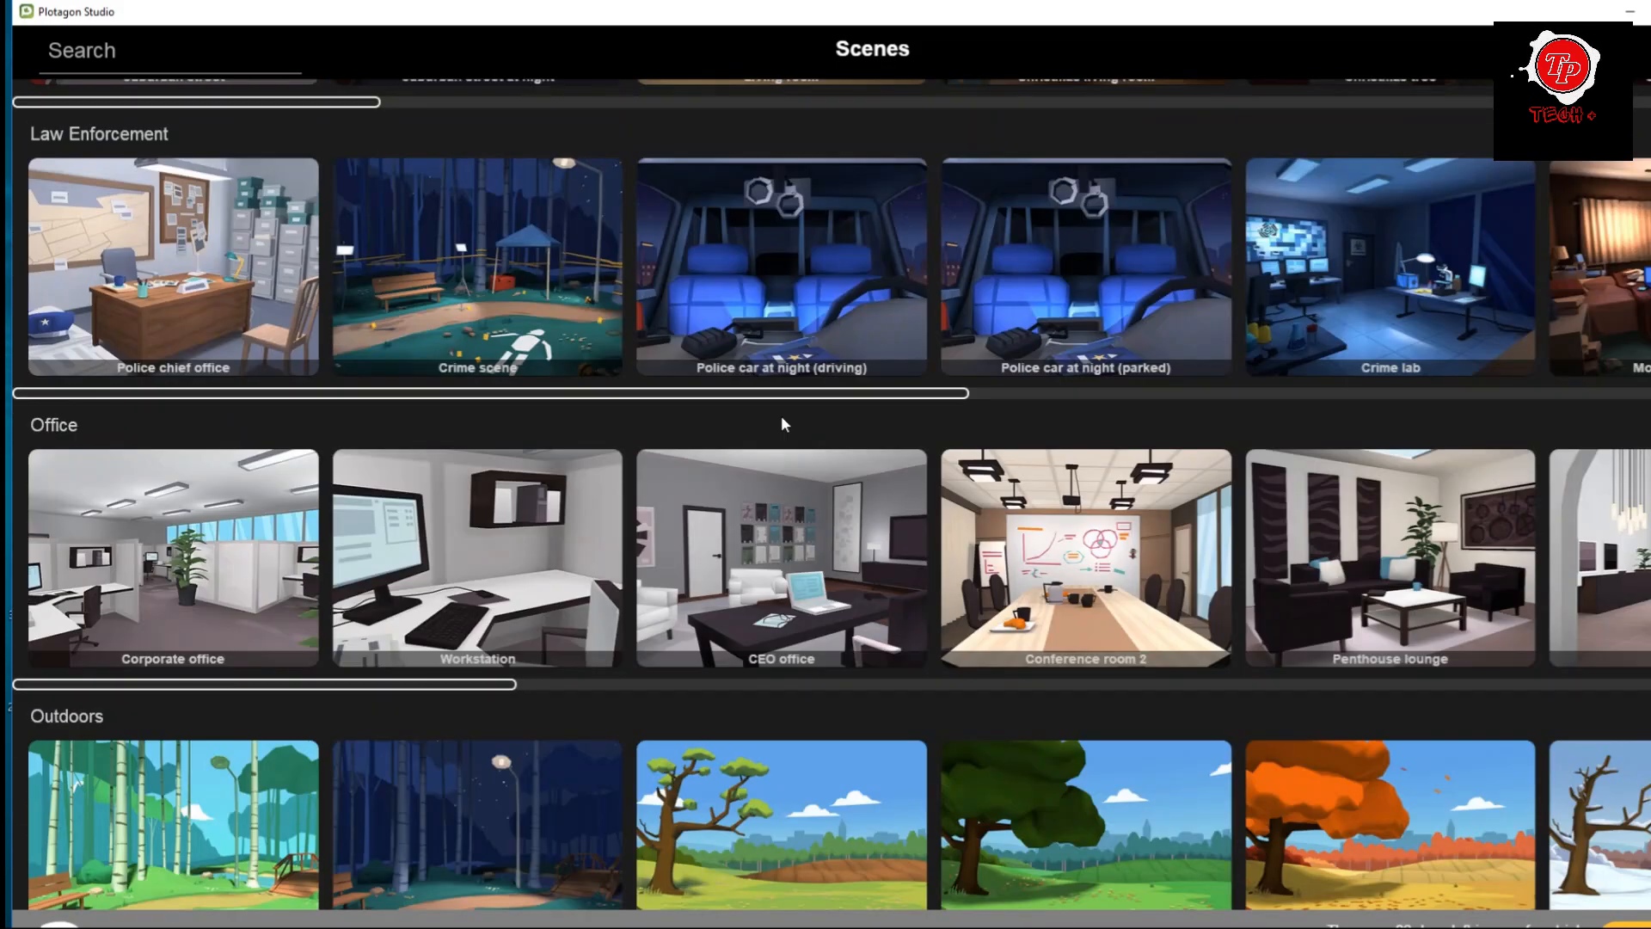
pyautogui.scroll(-2, 781, 416)
pyautogui.scroll(1, 817, 443)
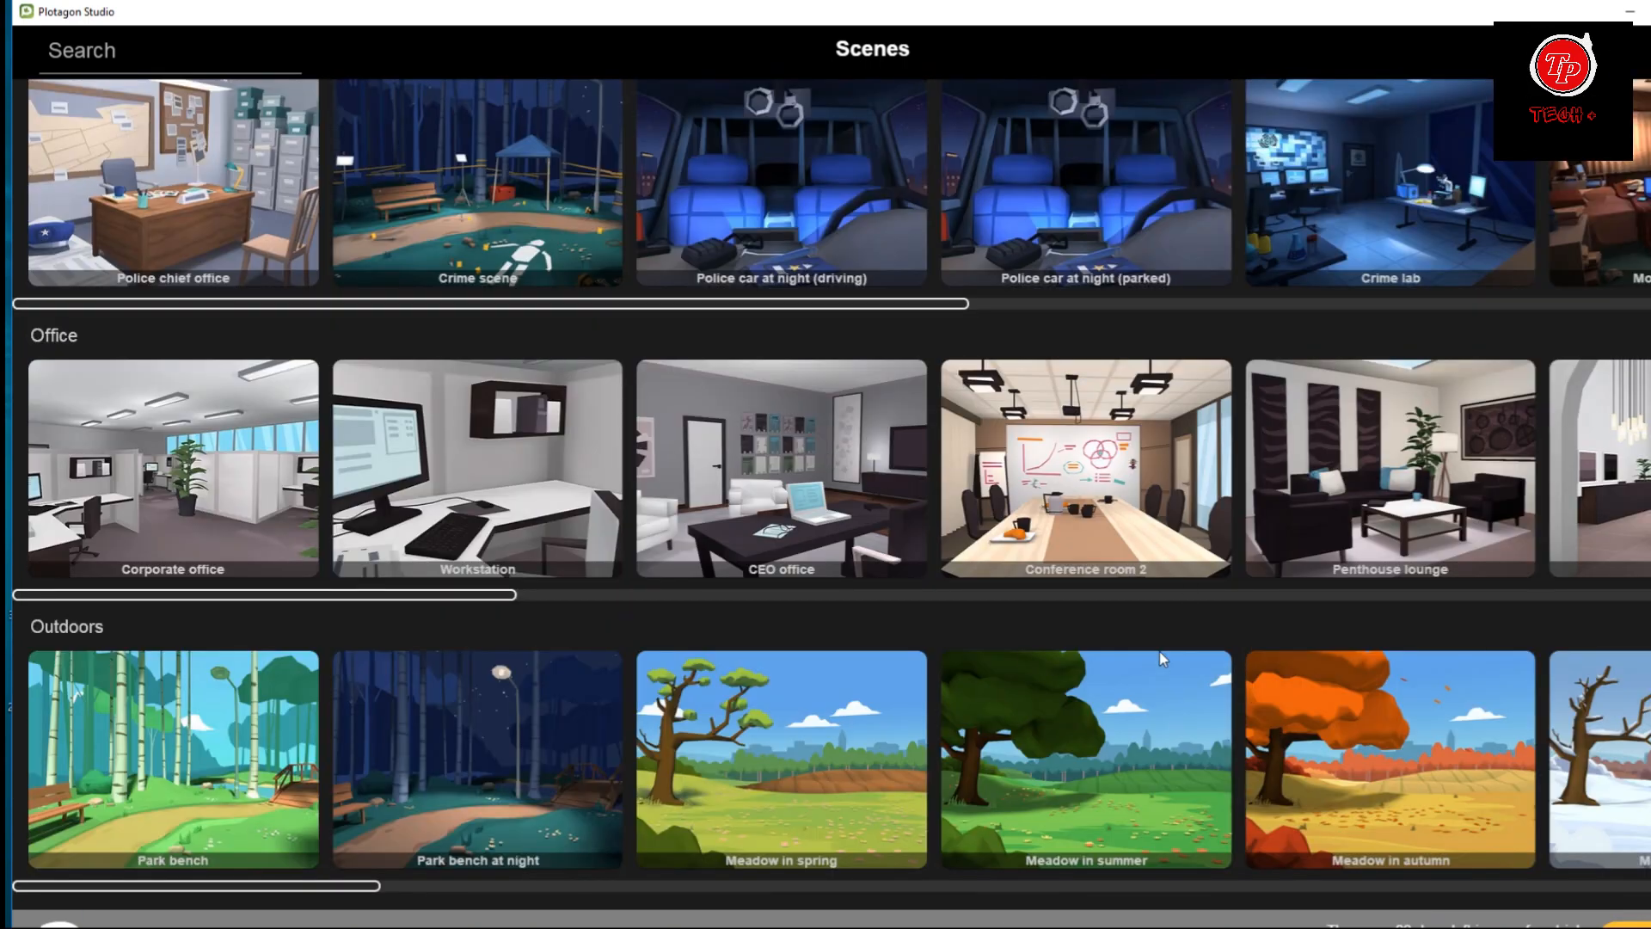
pyautogui.click(1093, 486)
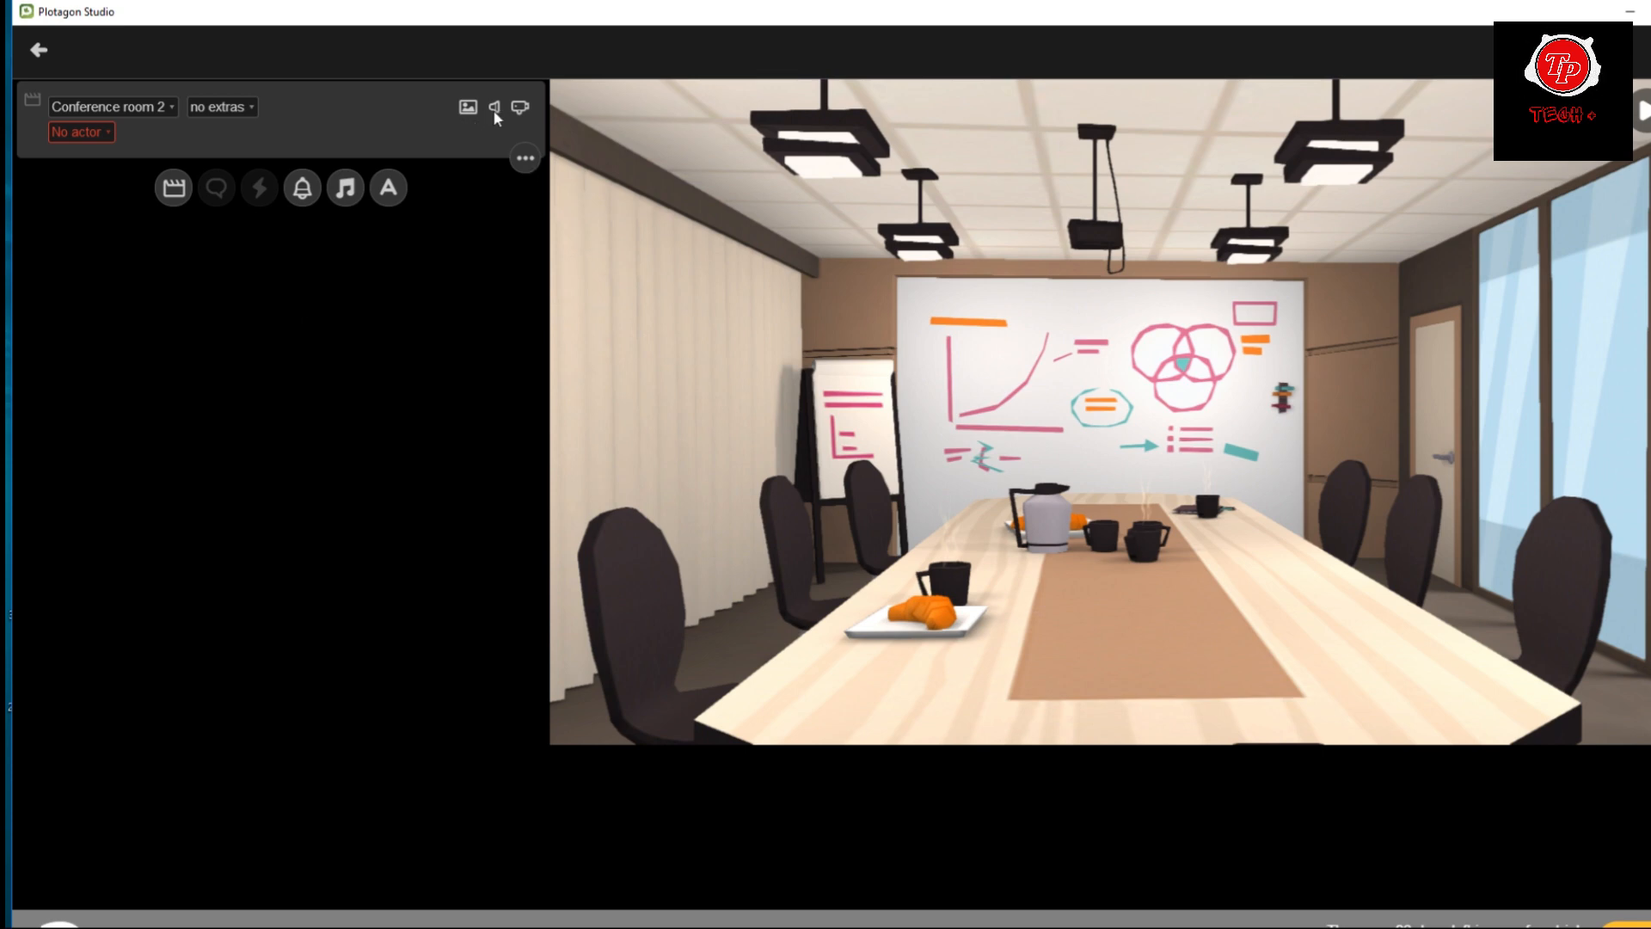
pyautogui.click(520, 109)
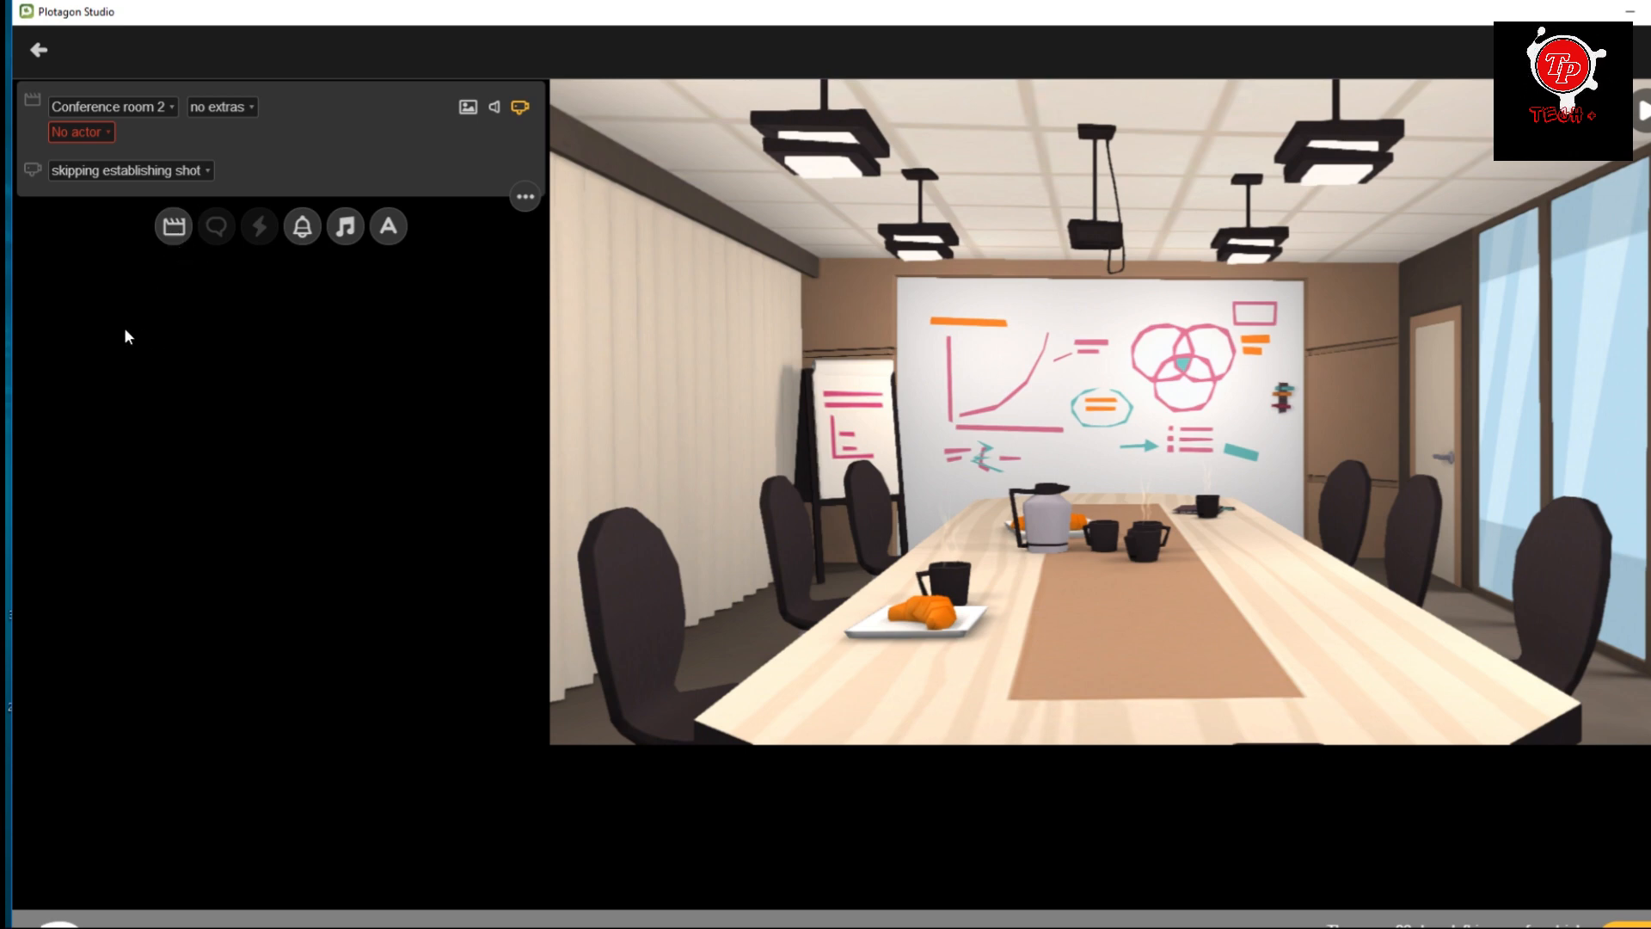
# Create a new character for the scene's empty actor slot and give it the wrinkled, full-cheeked head shape.
pyautogui.click(80, 133)
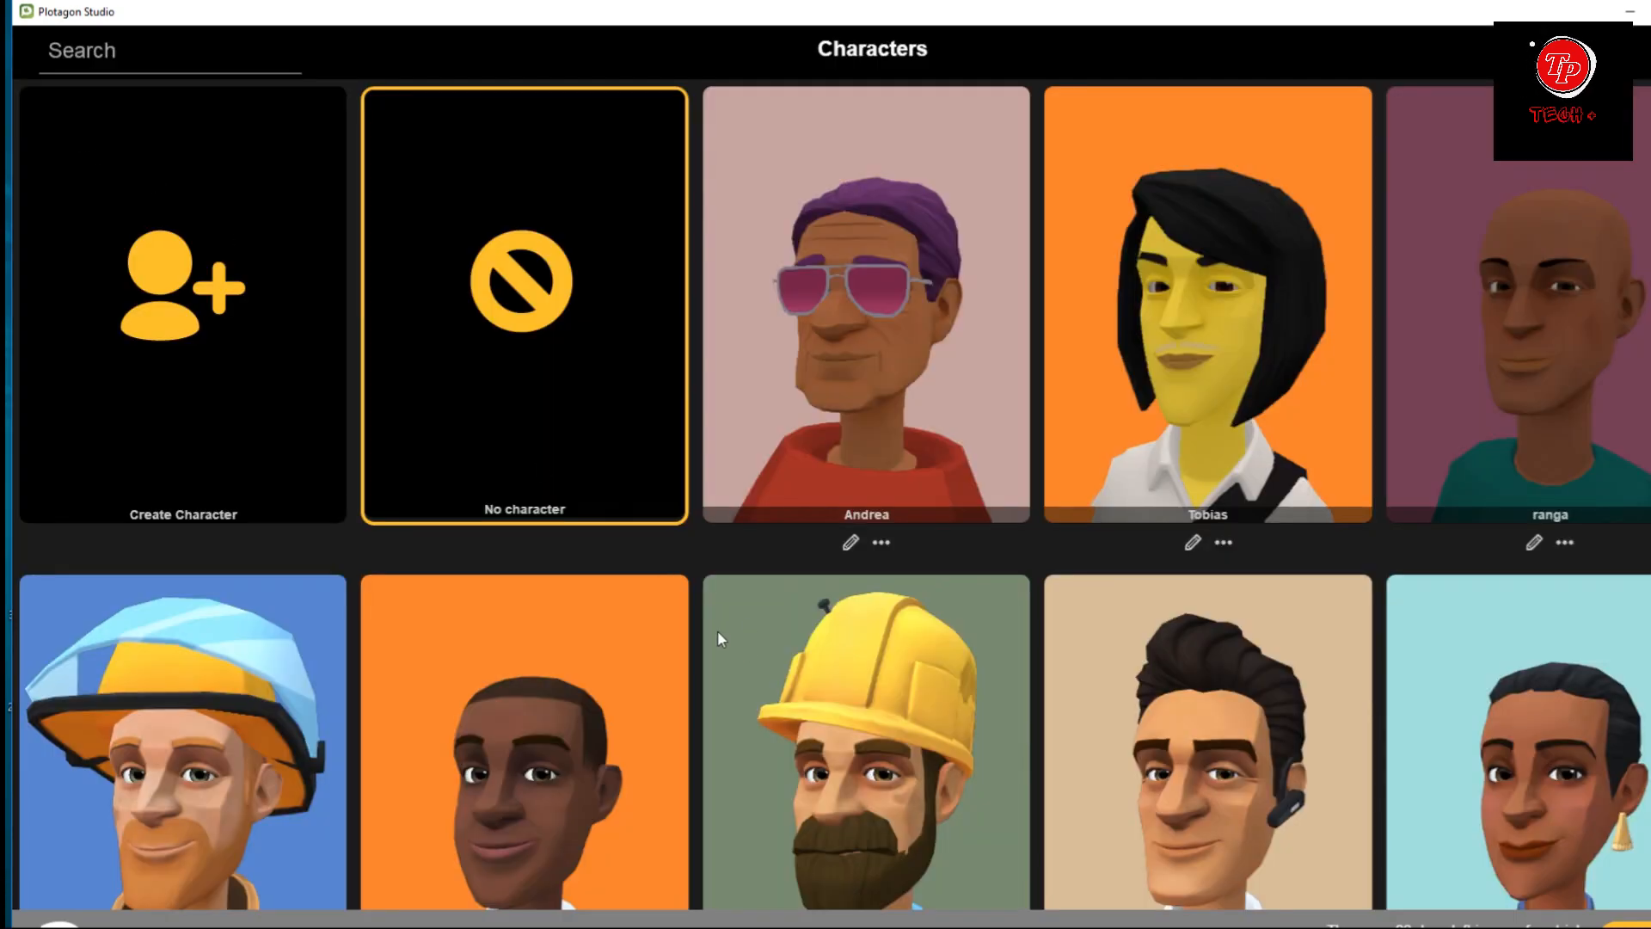
pyautogui.scroll(-1, 971, 522)
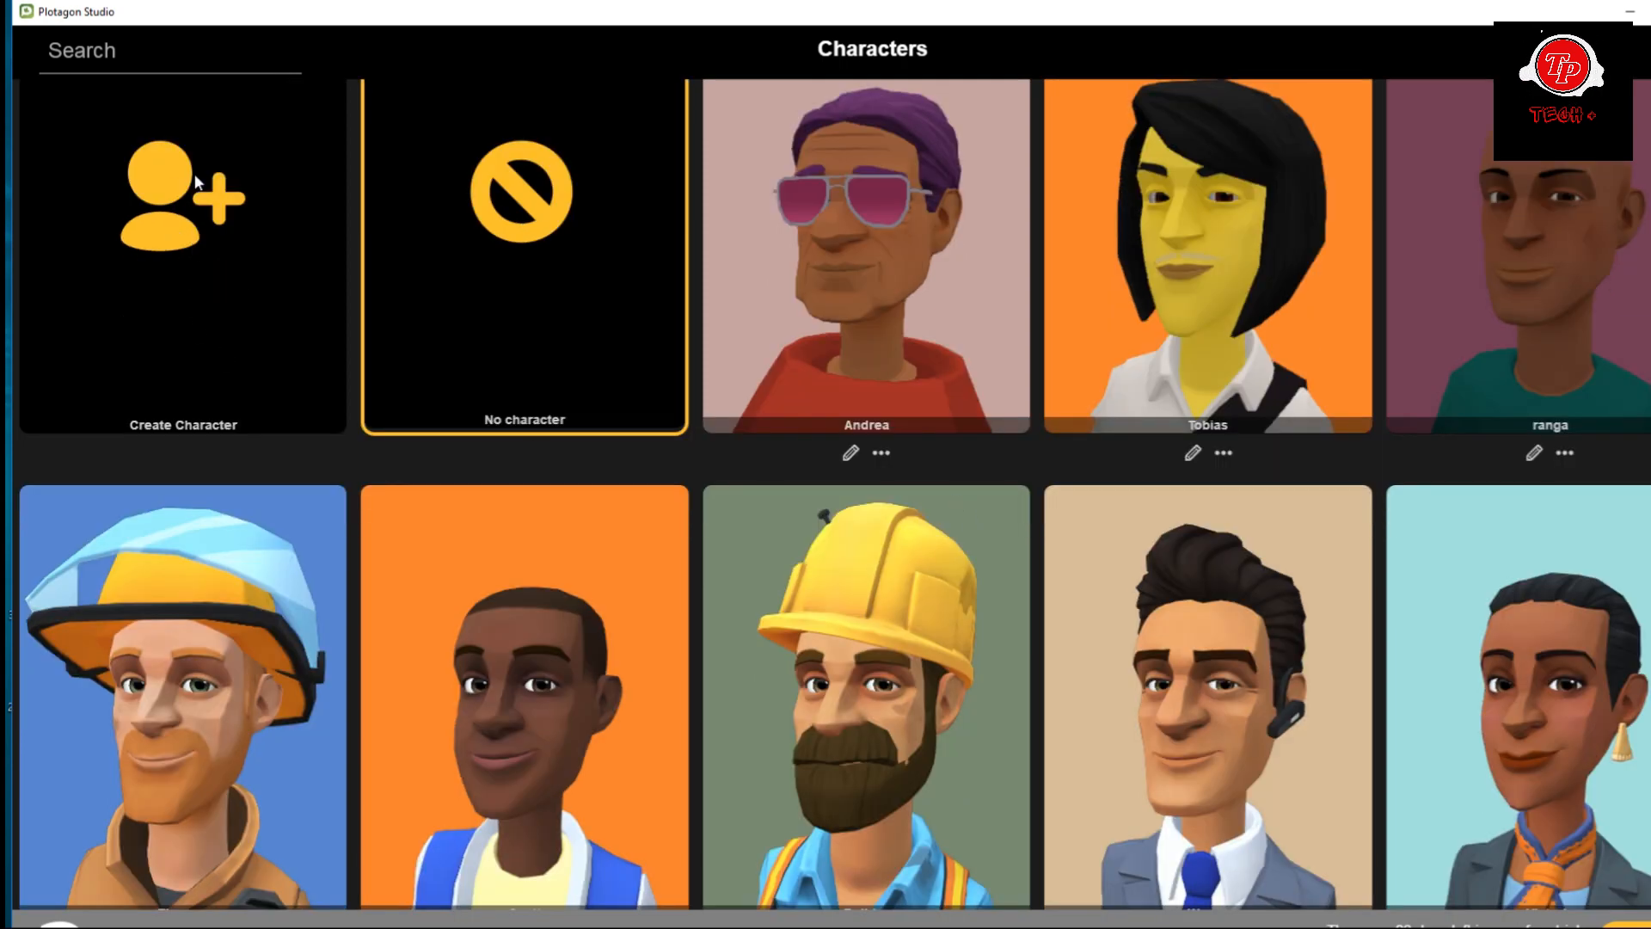
pyautogui.click(182, 226)
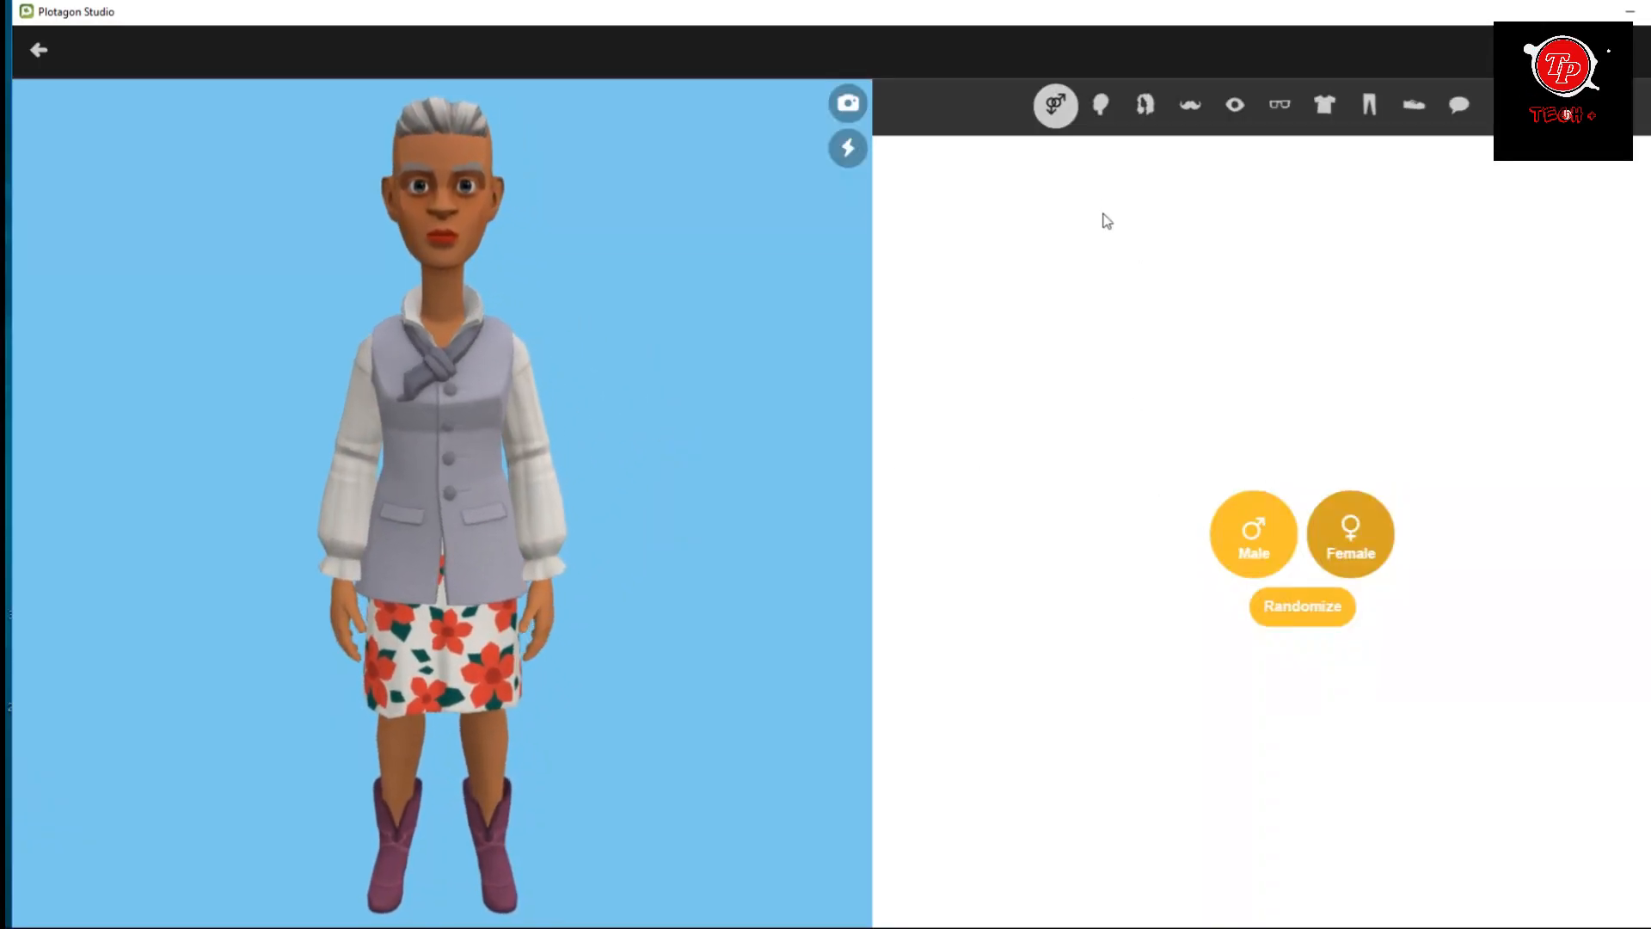
pyautogui.click(1103, 104)
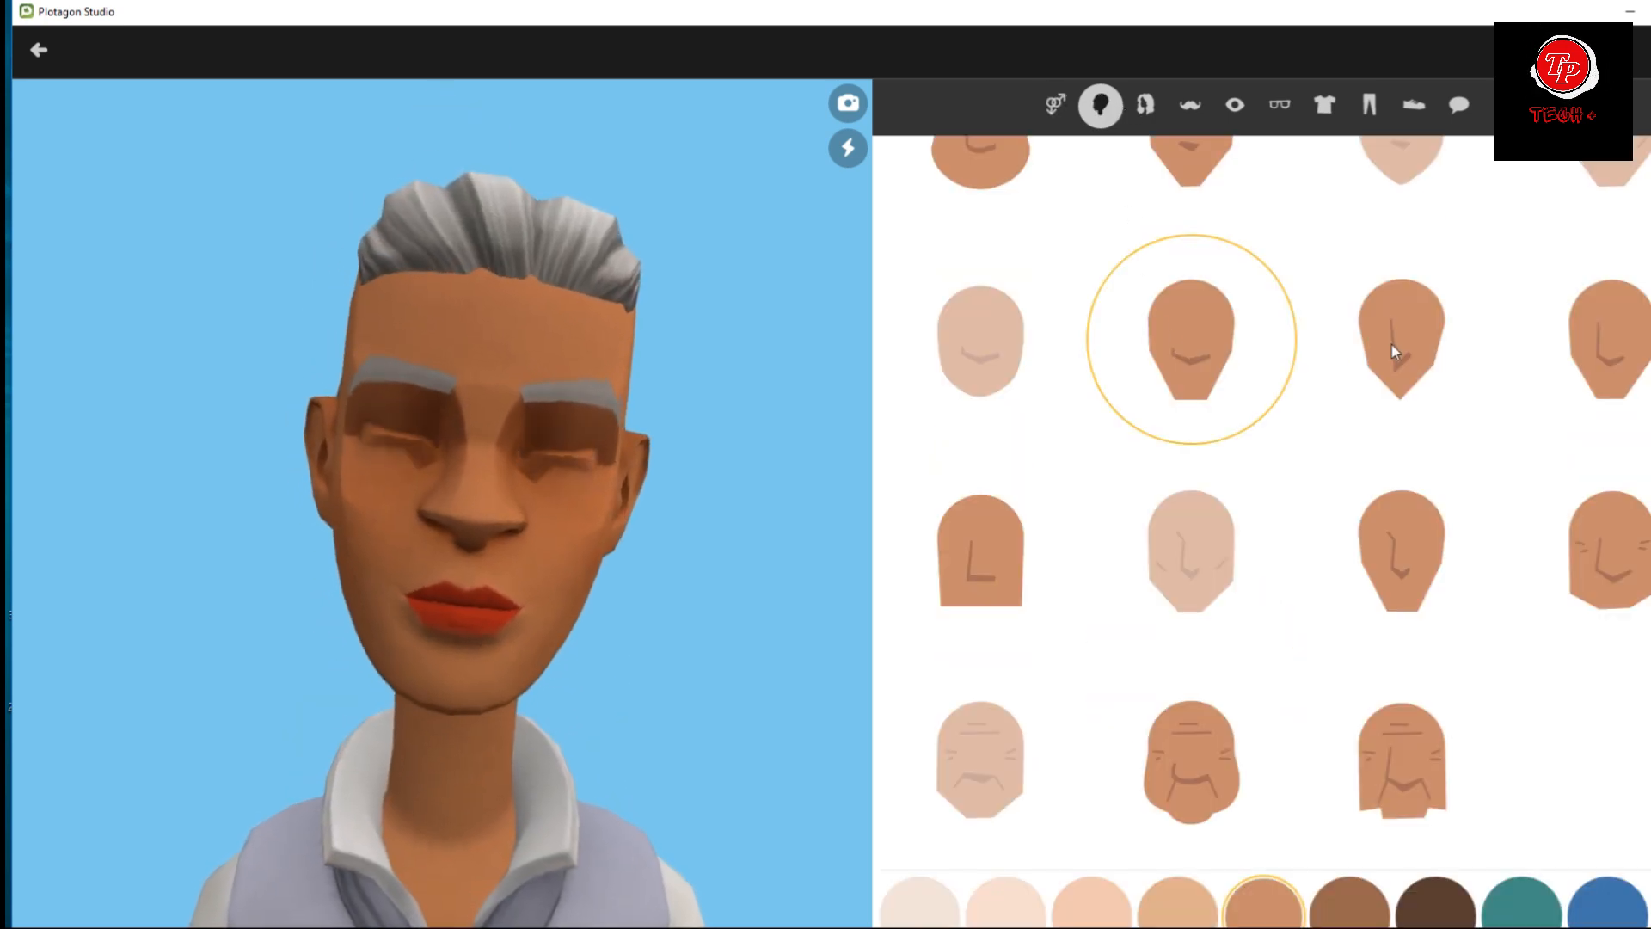
pyautogui.click(1395, 350)
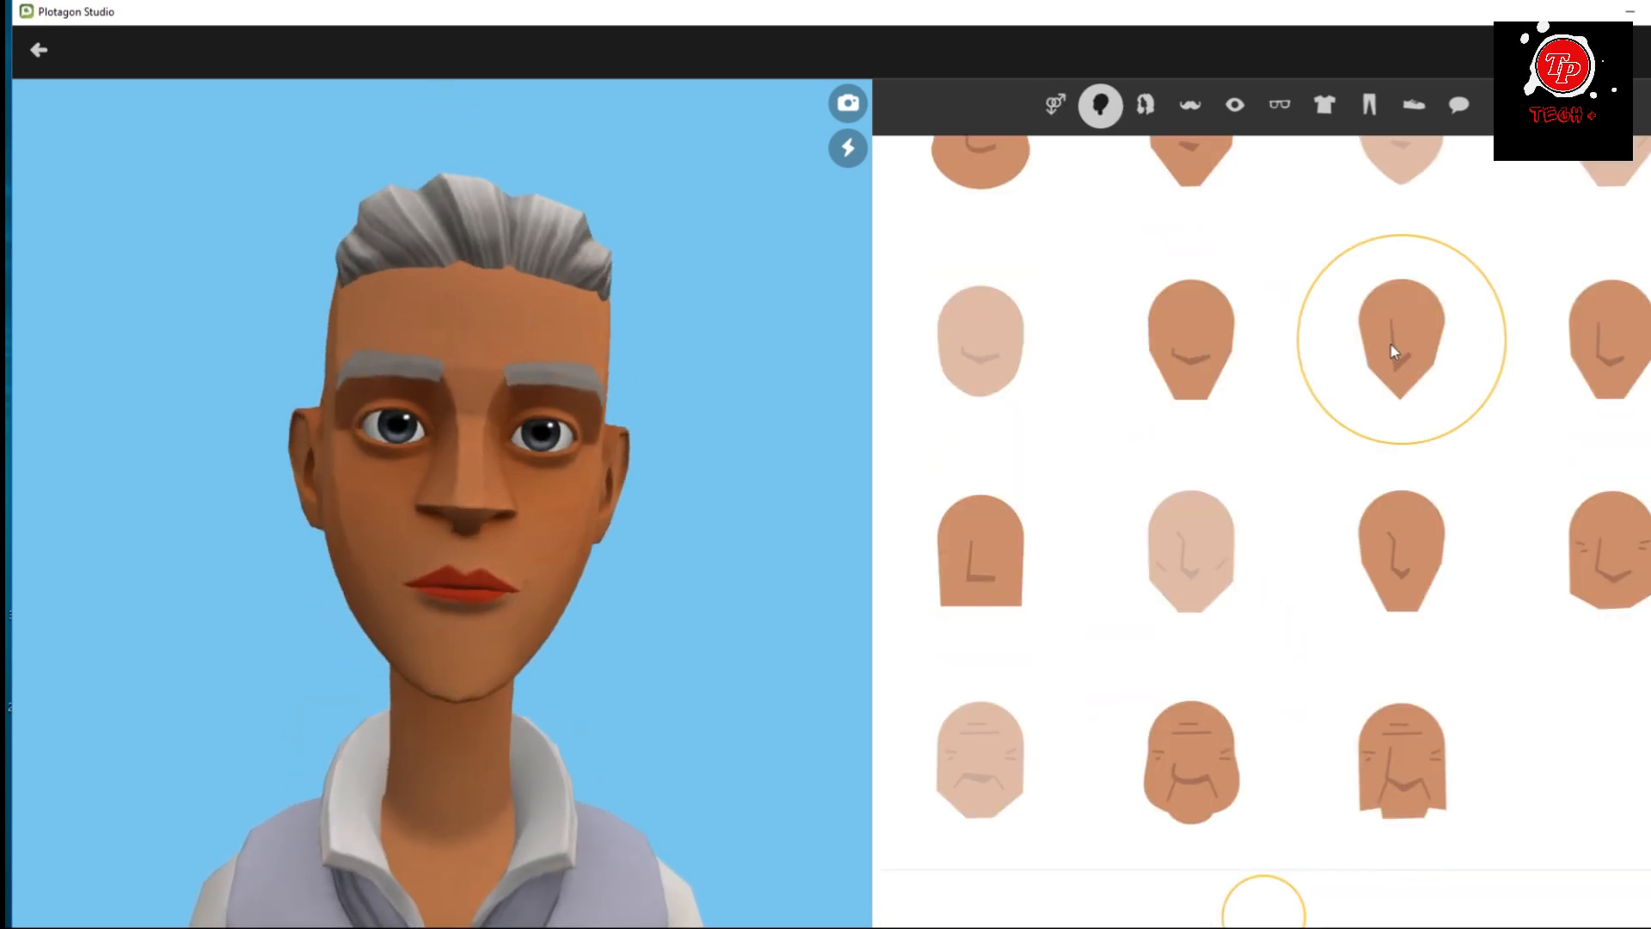
pyautogui.click(1199, 772)
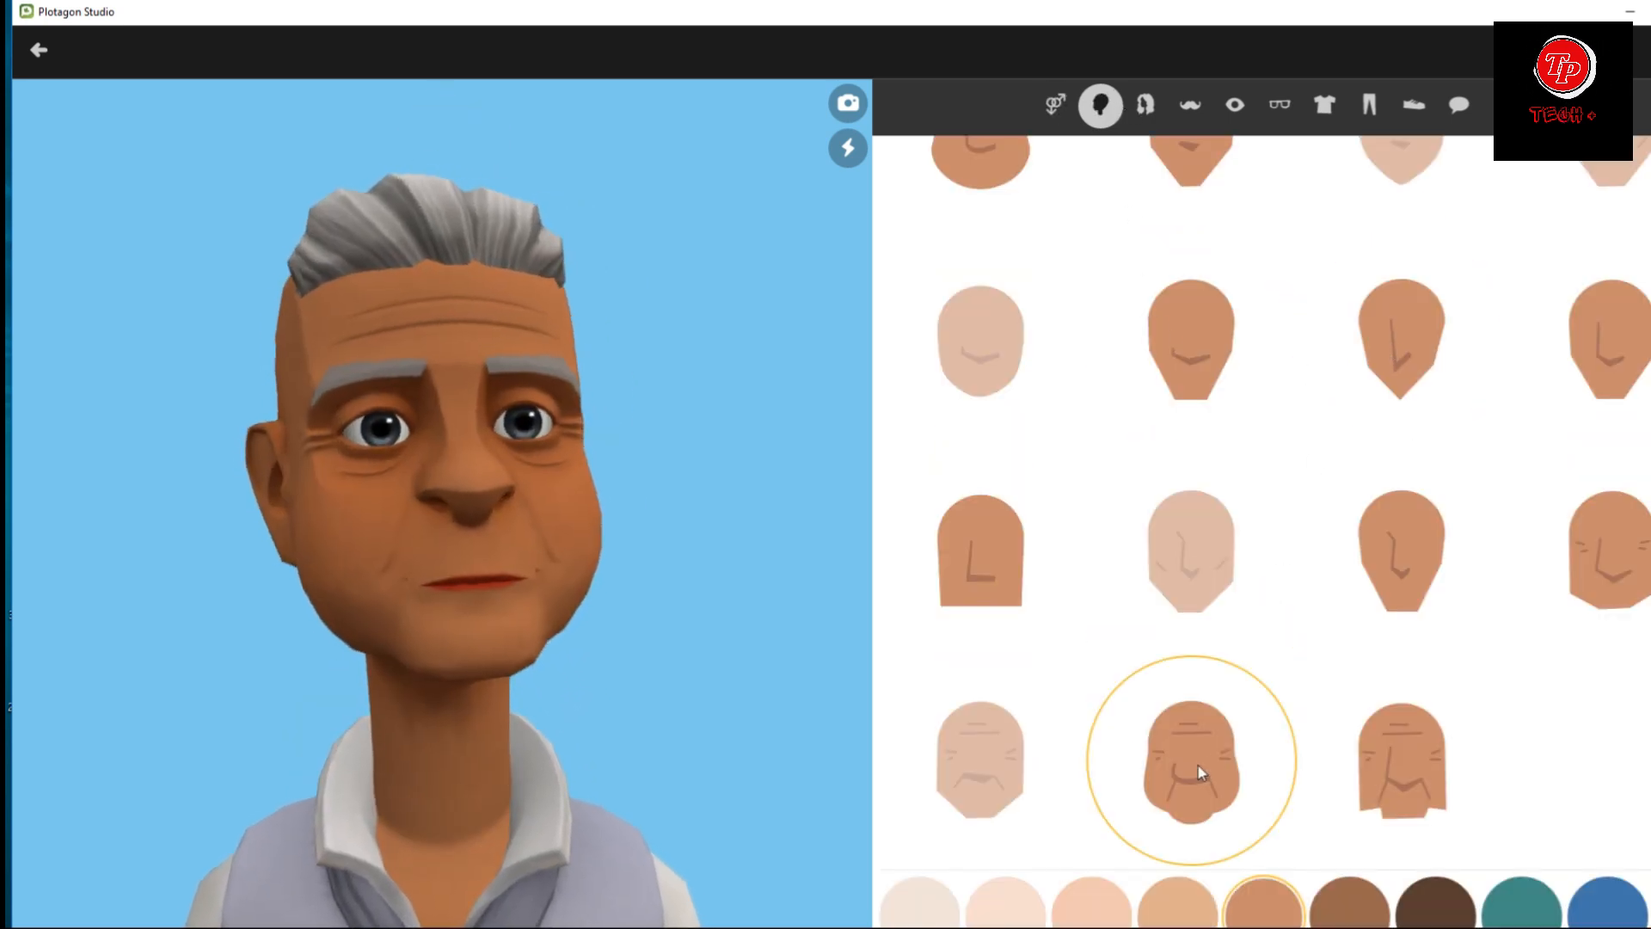
# Give the character the long, straight dark grey hairstyle with bangs.
pyautogui.click(1145, 105)
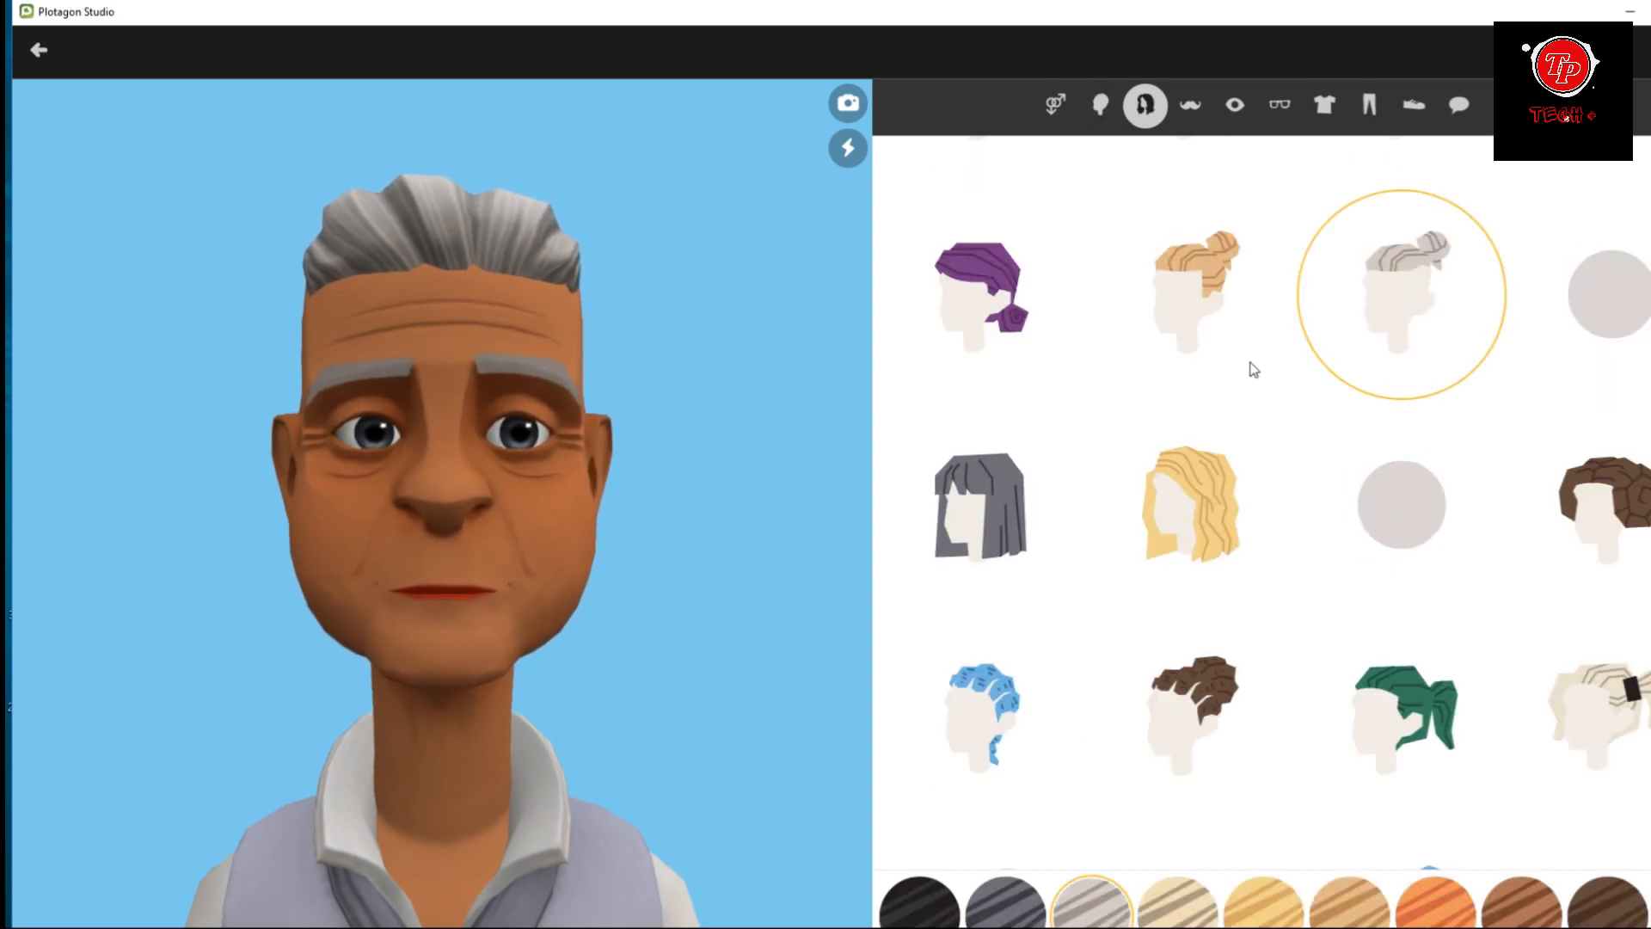
pyautogui.click(1199, 301)
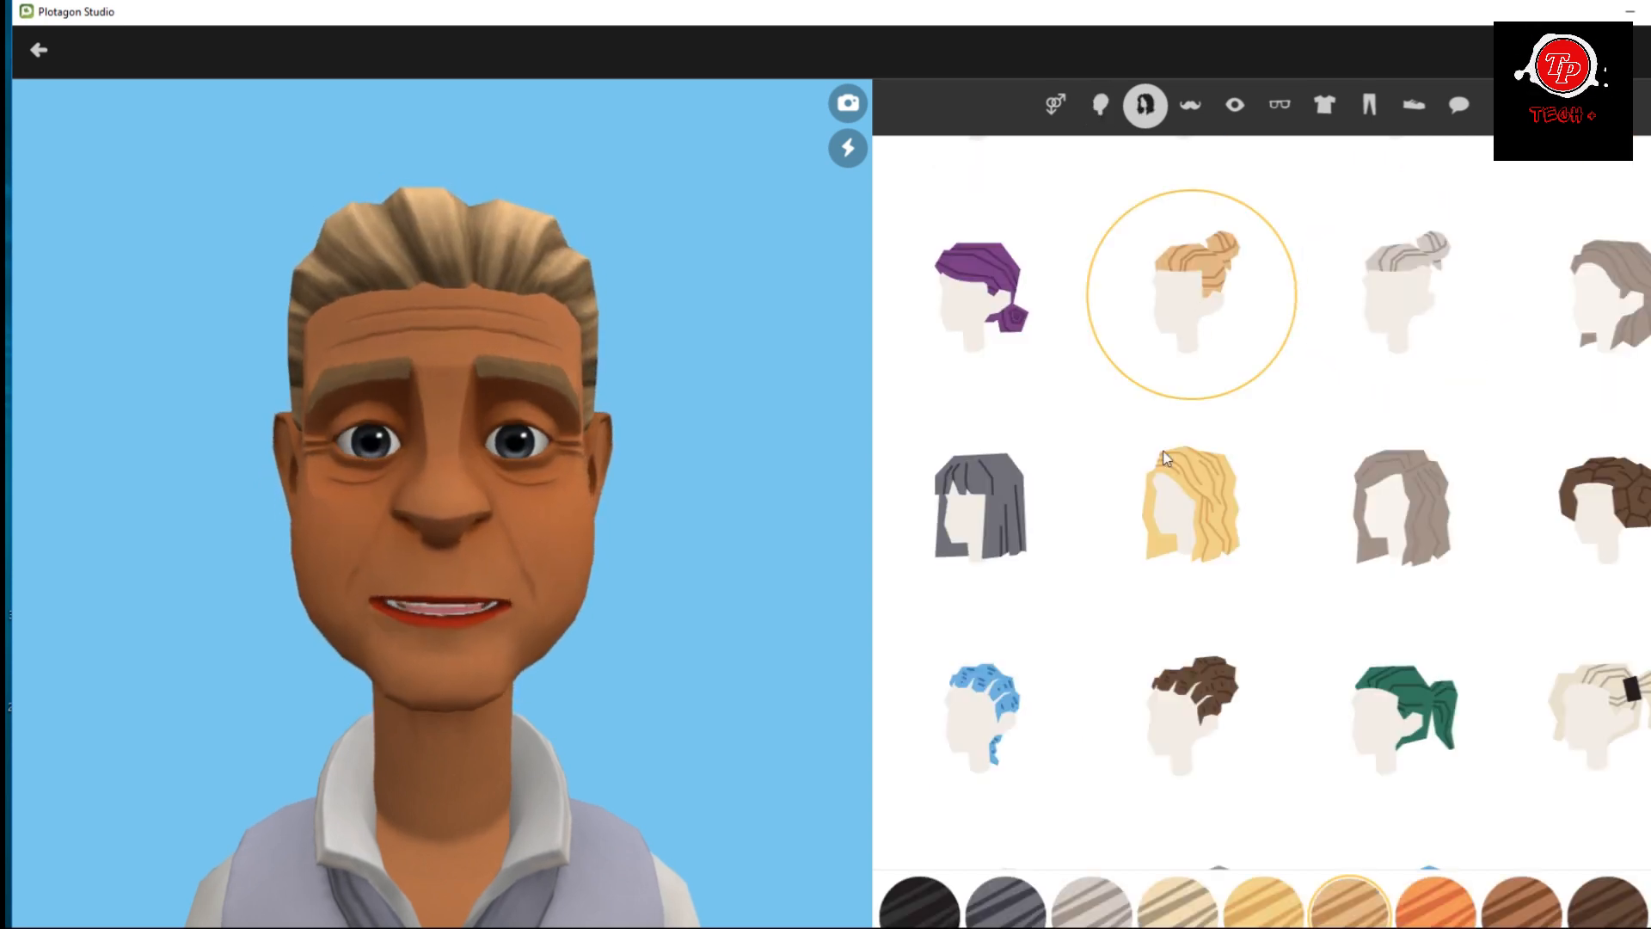
pyautogui.click(1173, 510)
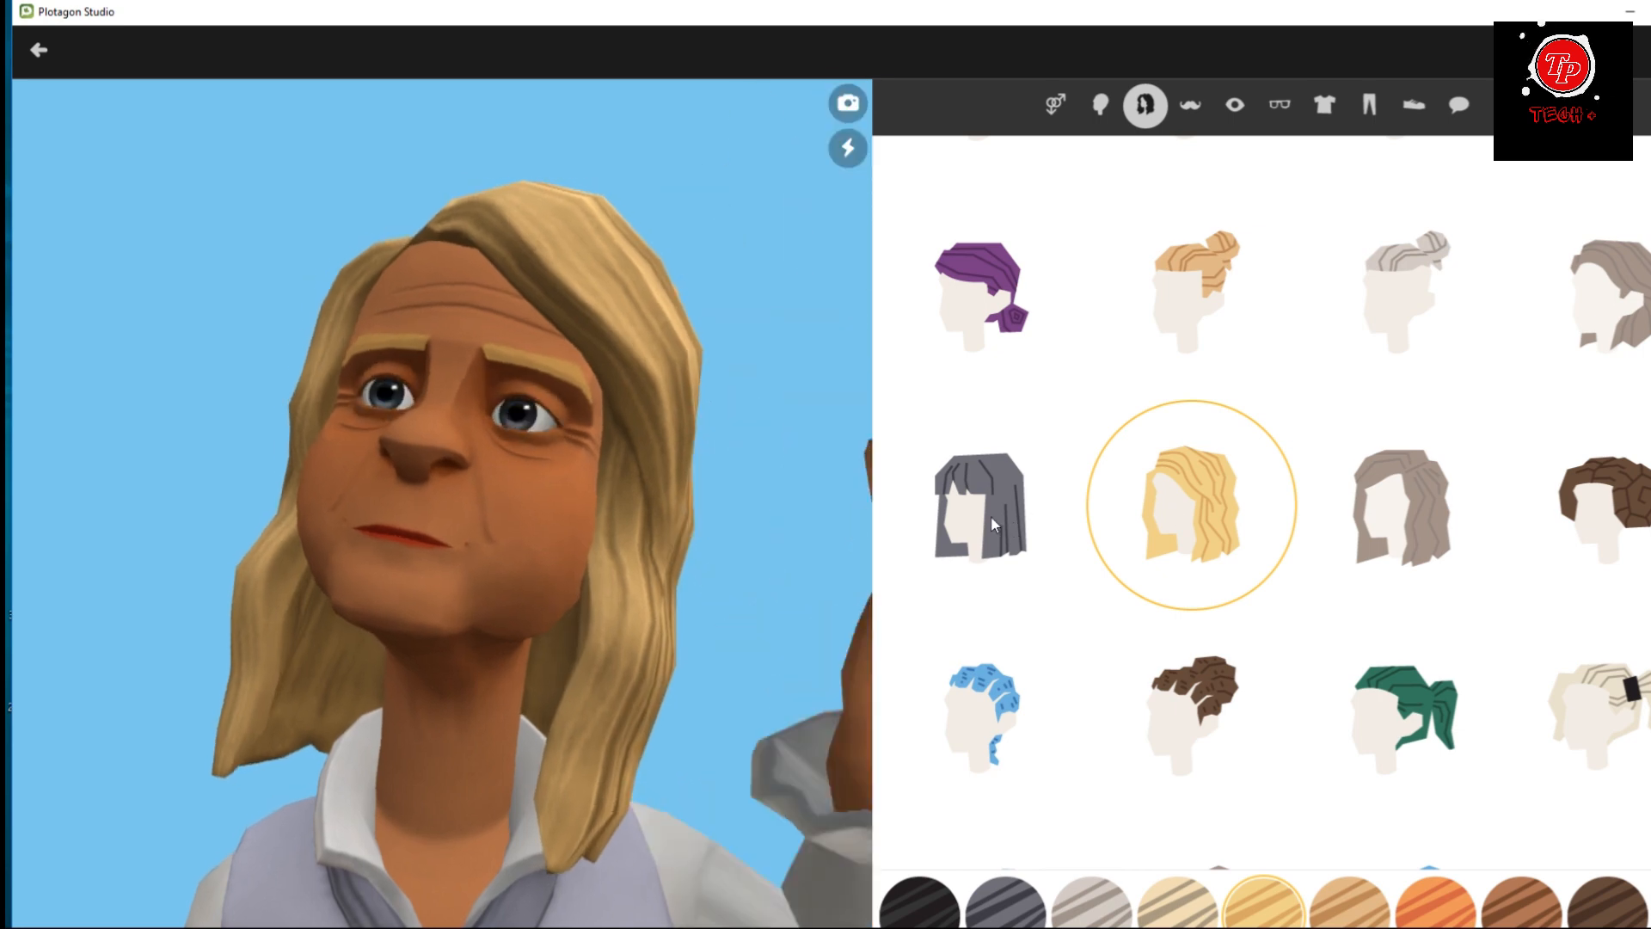
pyautogui.click(991, 514)
# Add the dark grey moustache with curled ends to the character's face.
pyautogui.click(1190, 119)
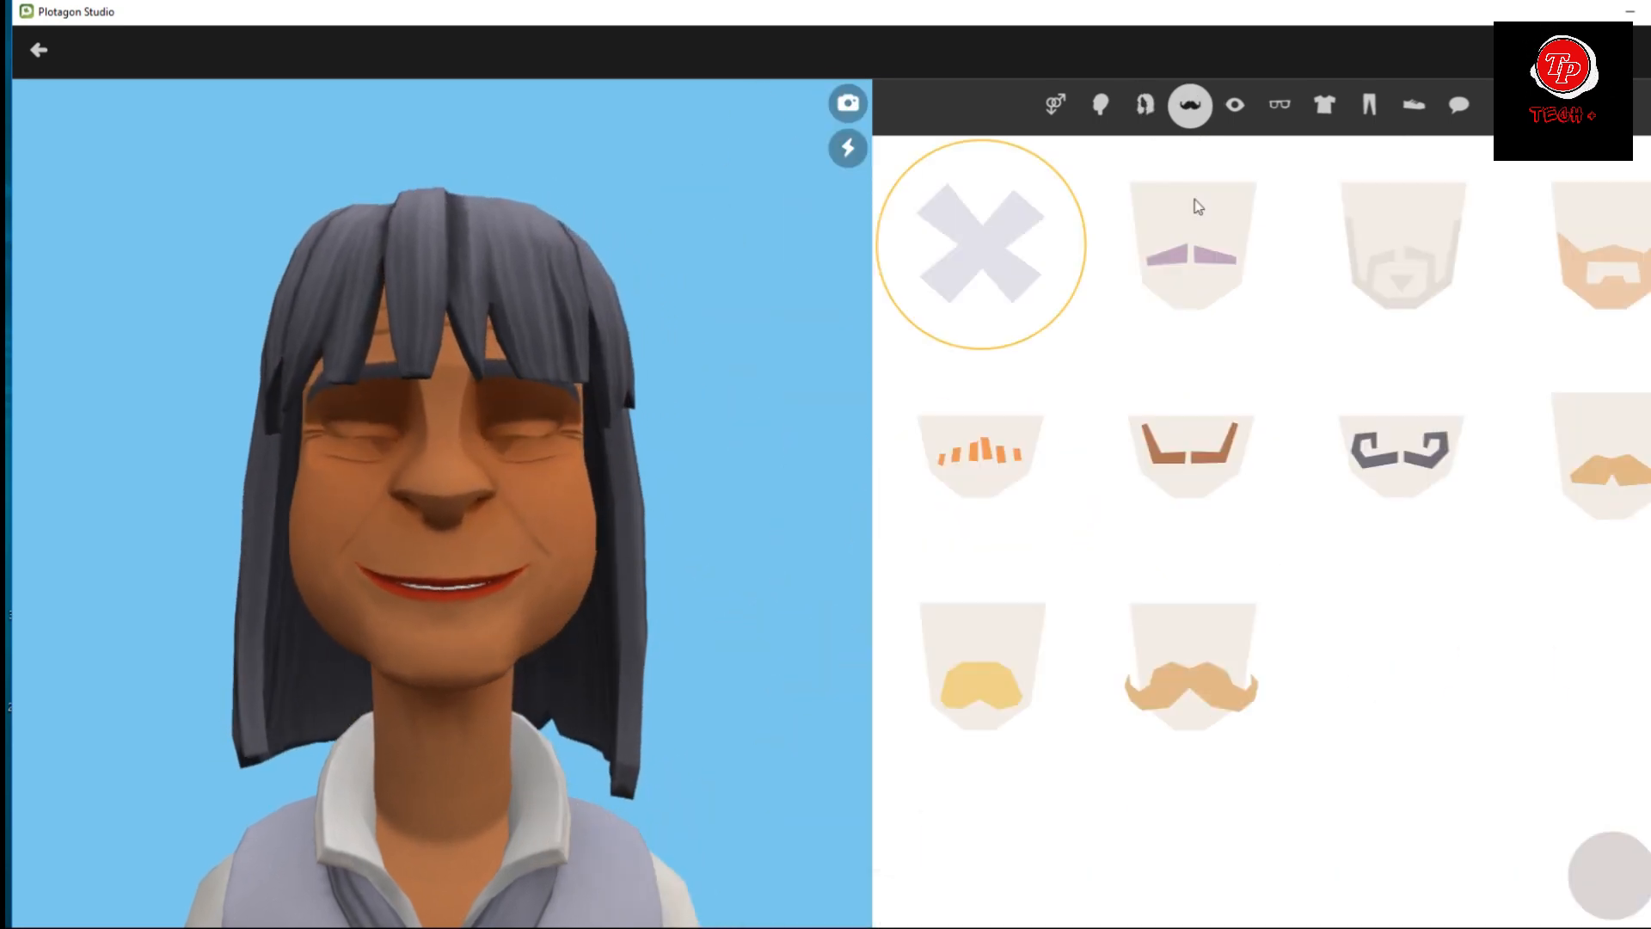
pyautogui.click(1204, 460)
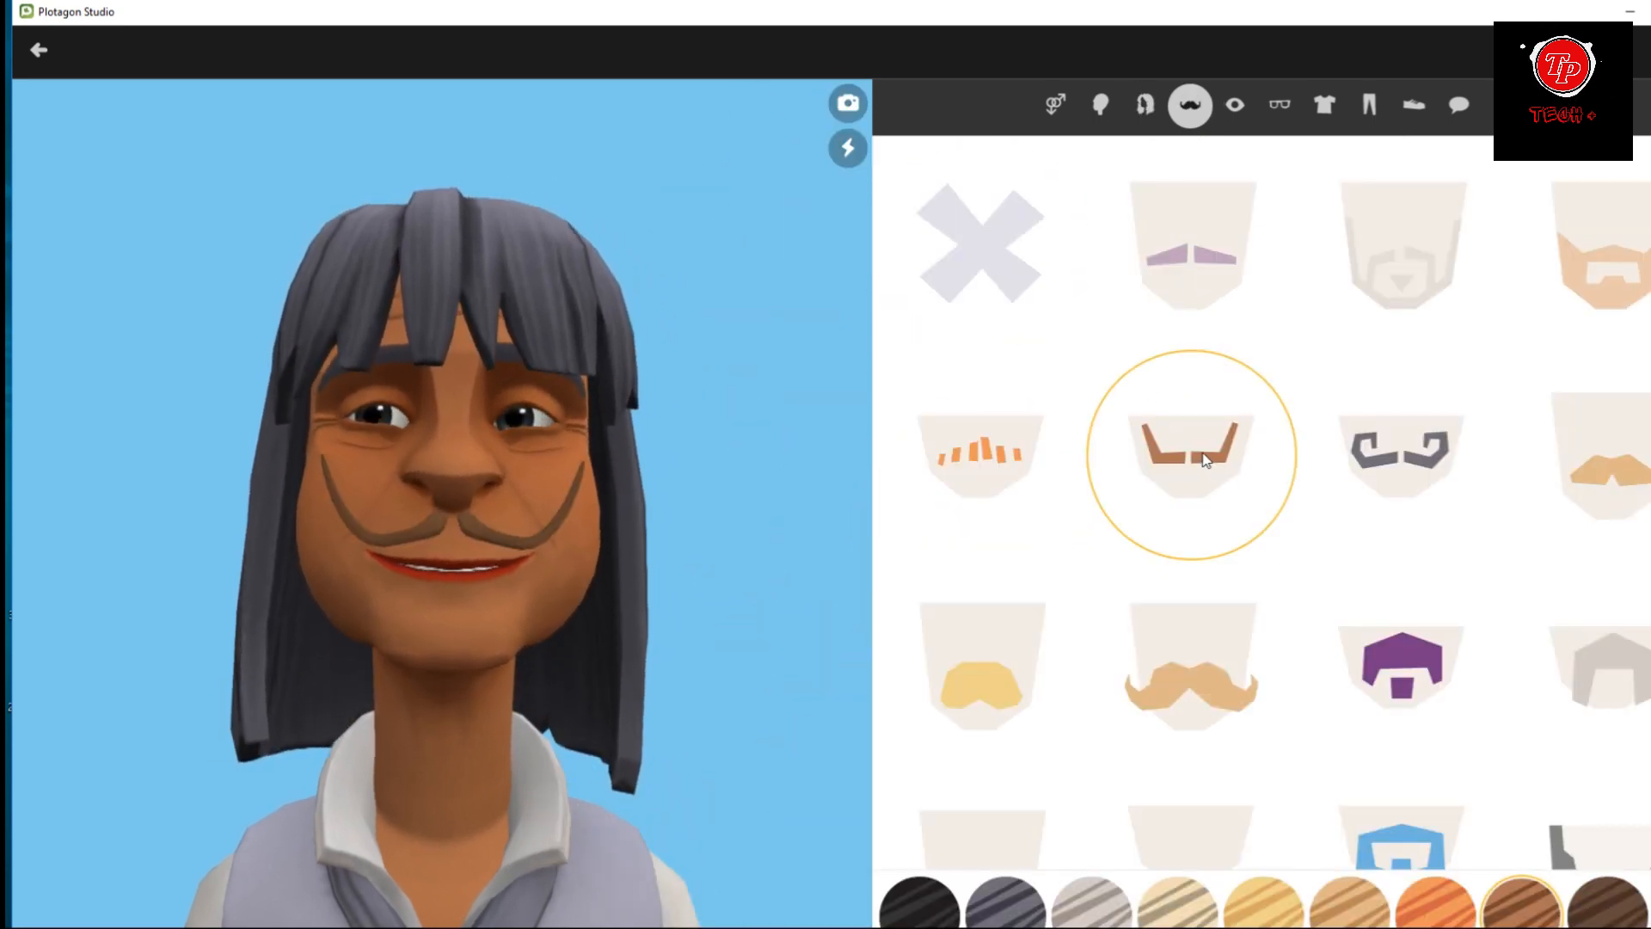
pyautogui.click(1288, 470)
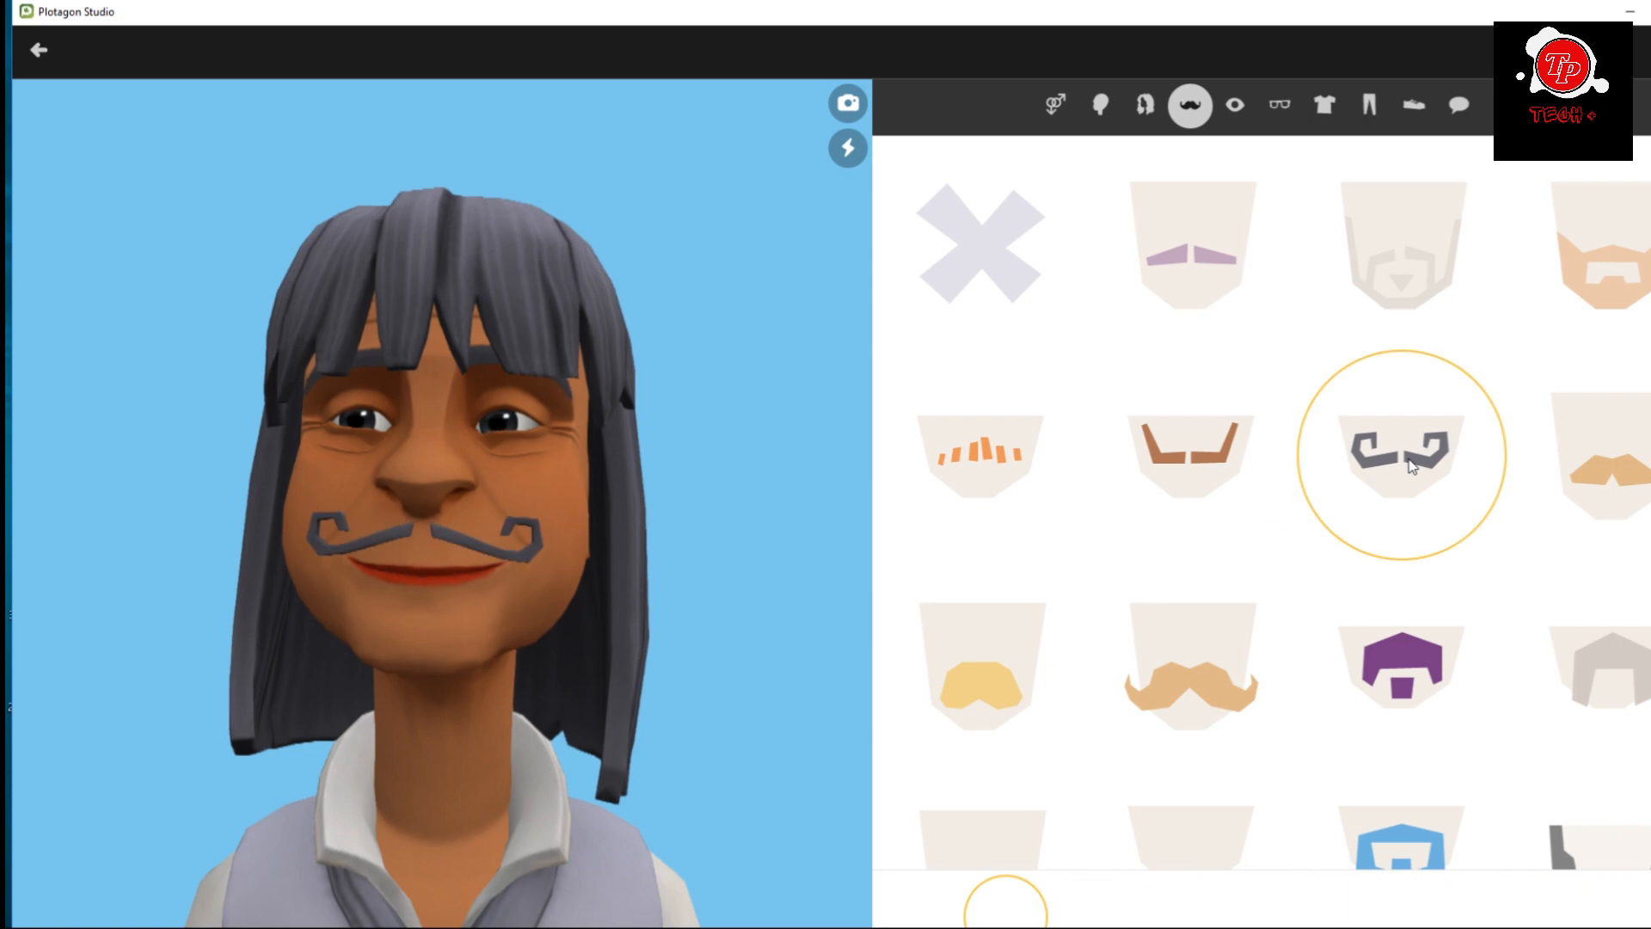
# Try the red and black eye colours on the character and settle on blue.
pyautogui.click(1234, 104)
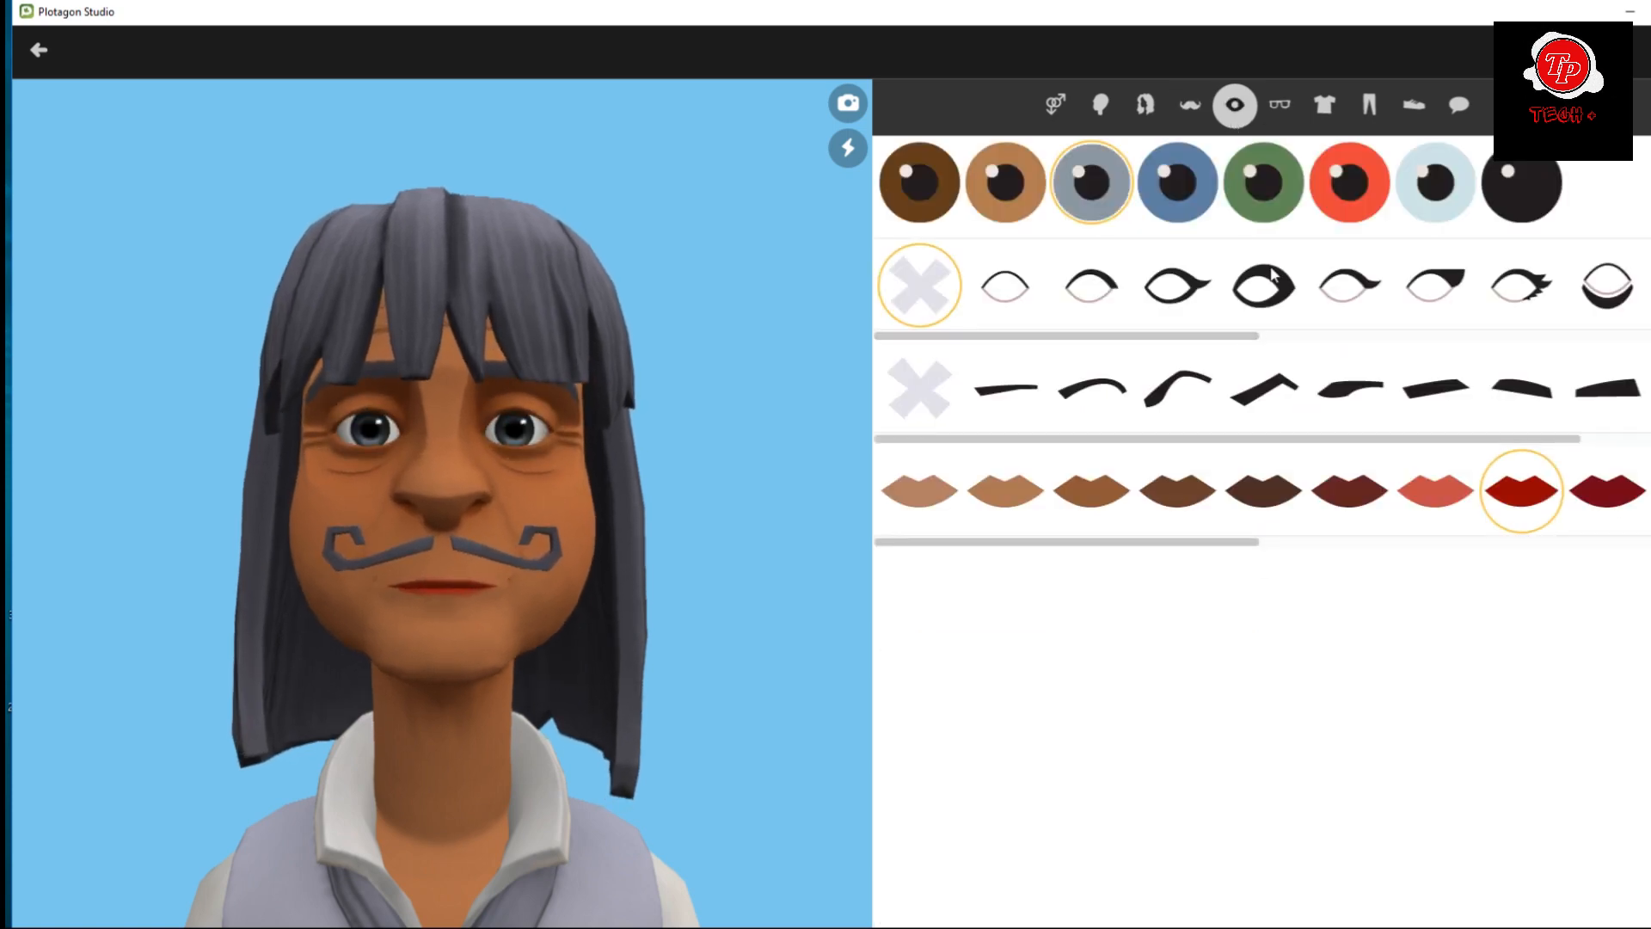
pyautogui.click(1351, 192)
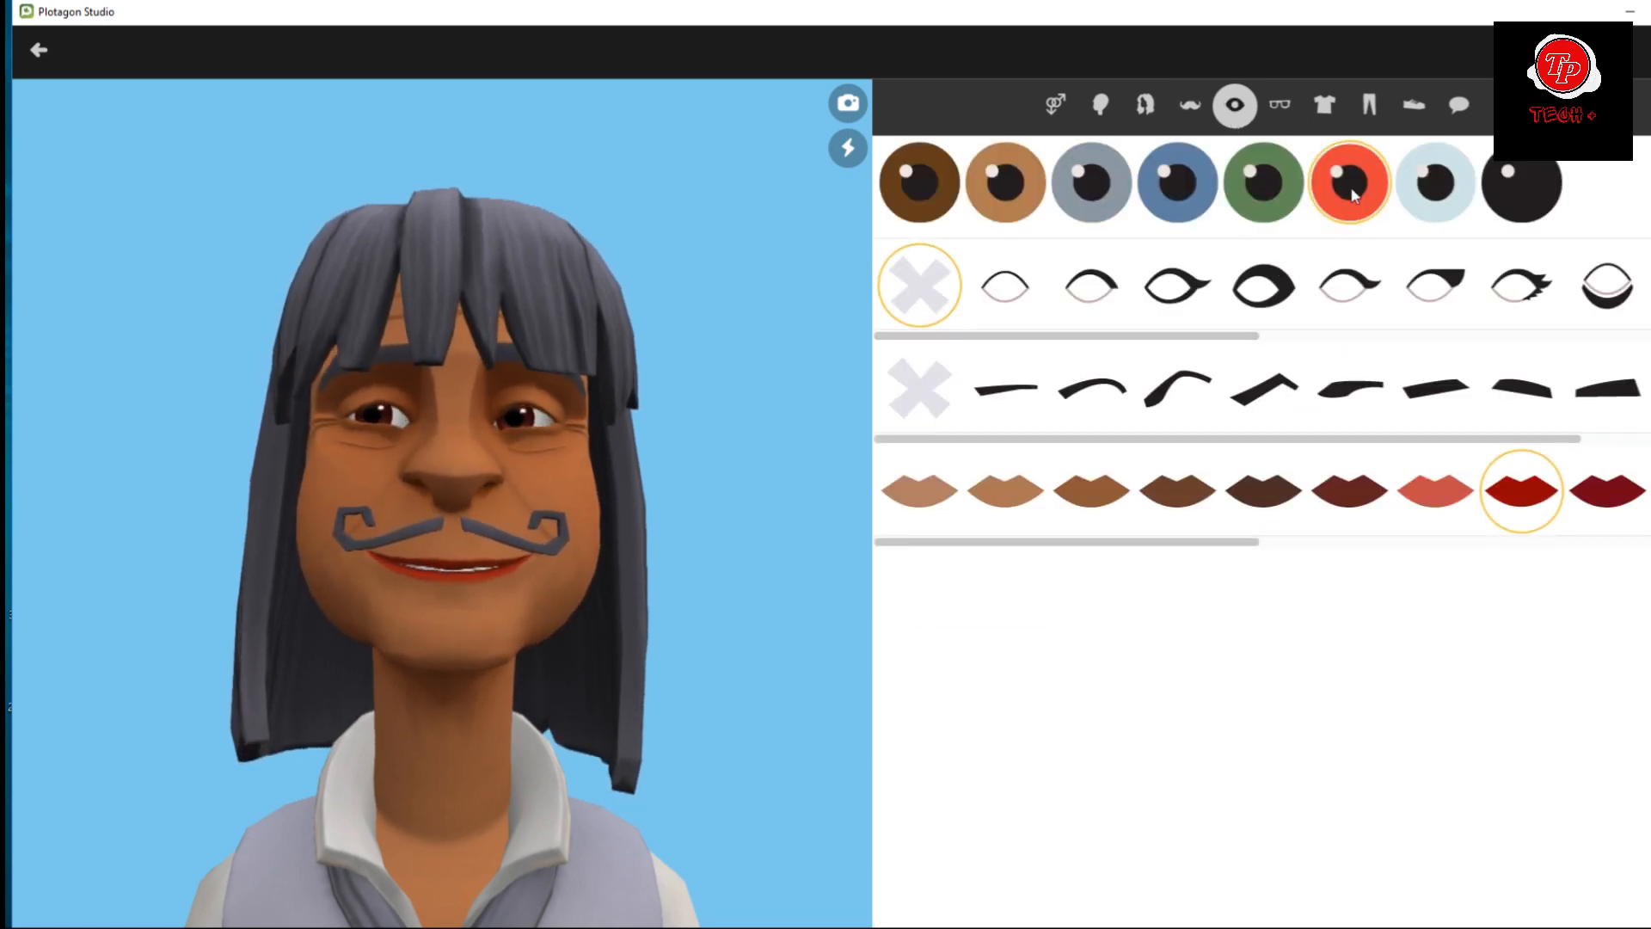
pyautogui.click(1502, 188)
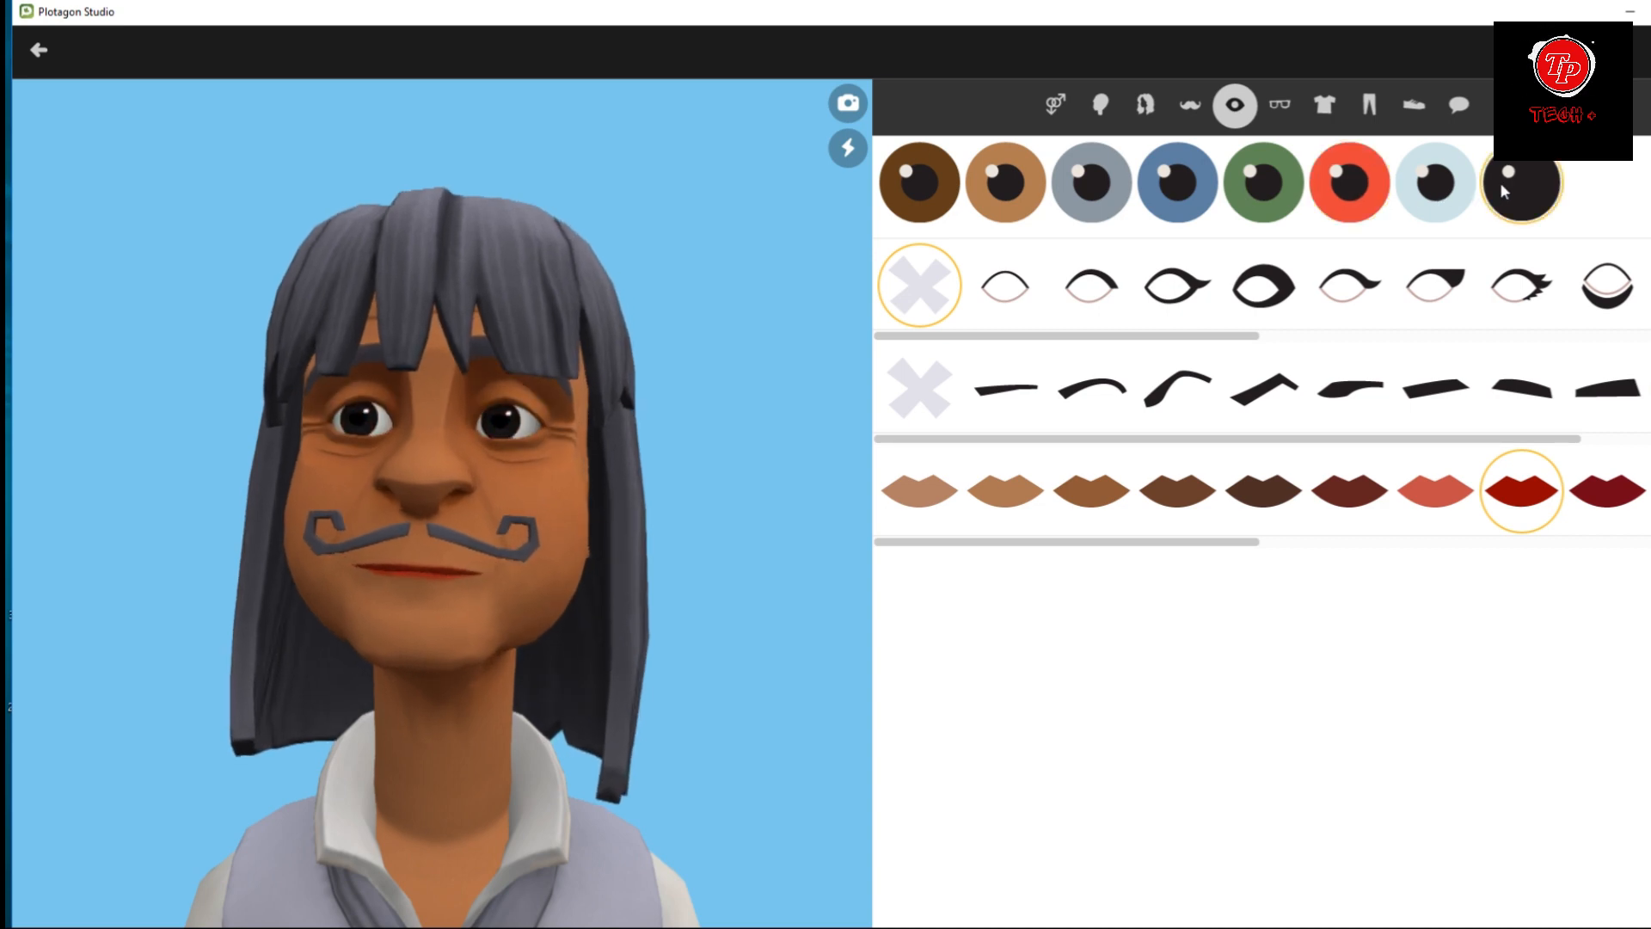
pyautogui.click(1178, 192)
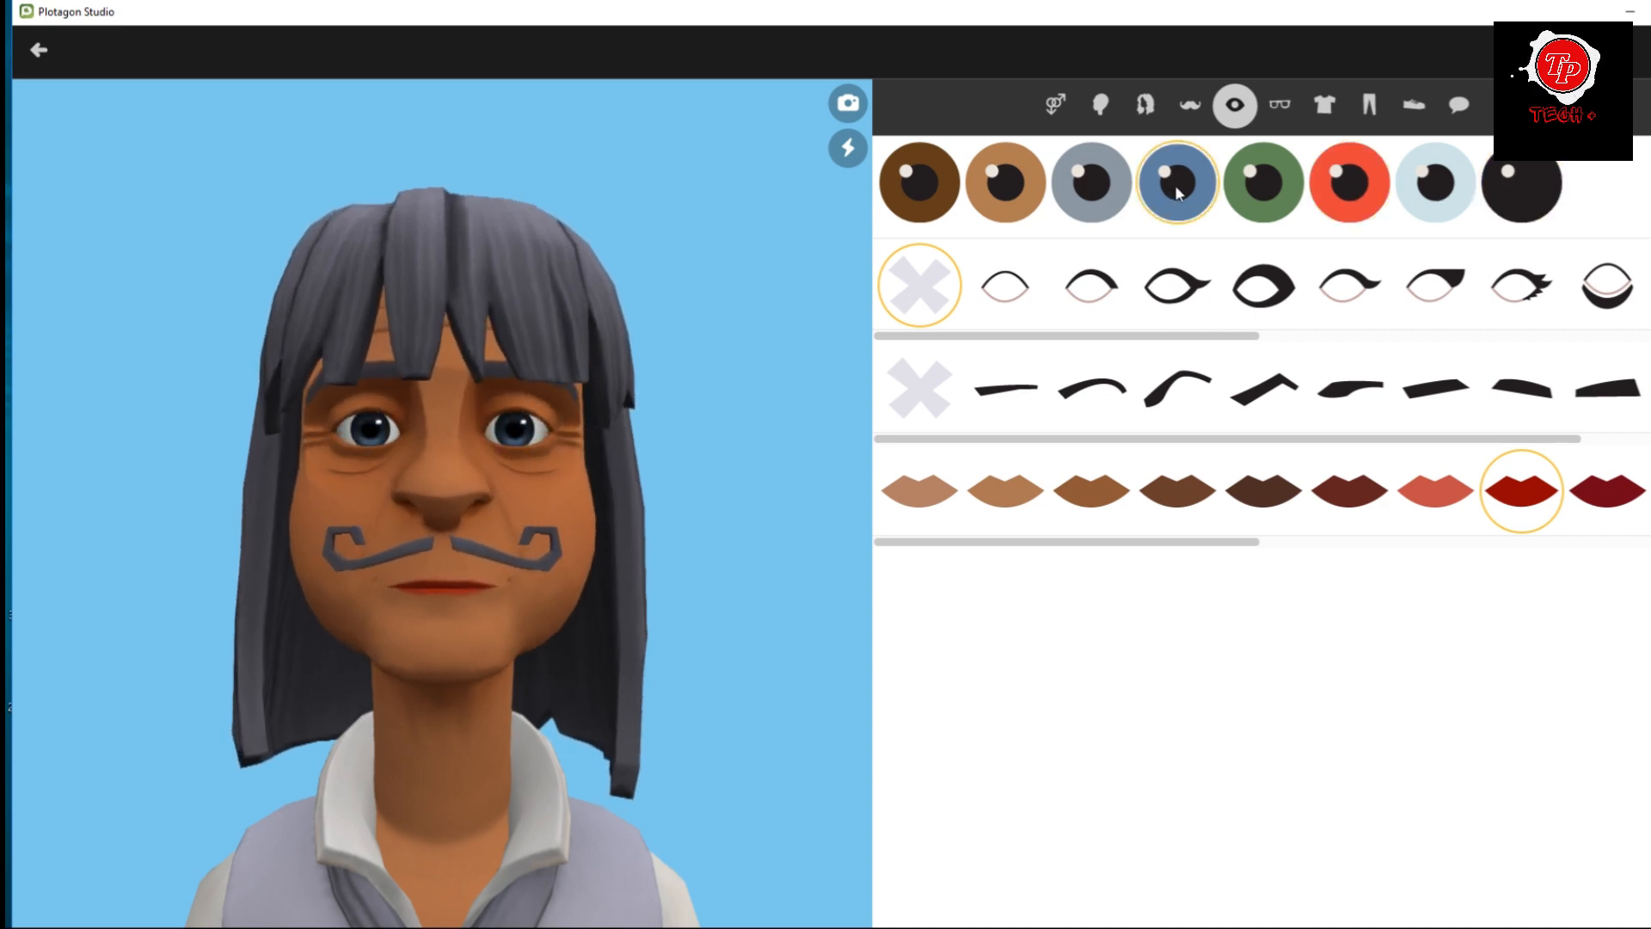
# Dress the character in the white skirt with red polka dots and the navy shirt with a black vest.
pyautogui.click(1369, 105)
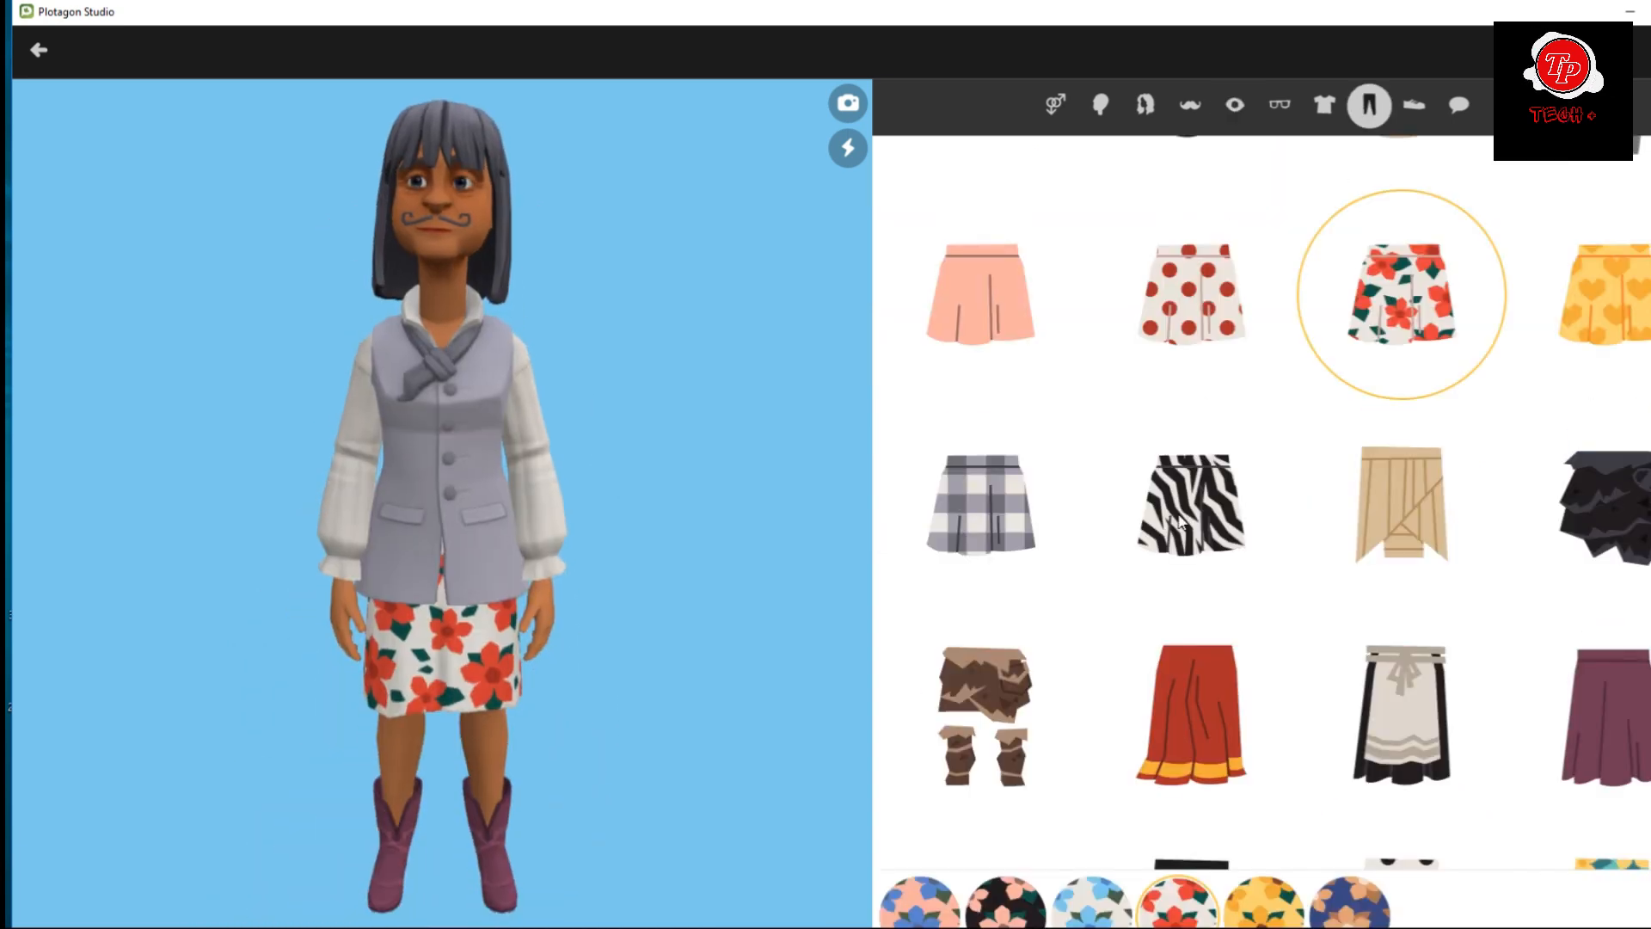
pyautogui.click(1190, 520)
pyautogui.click(987, 516)
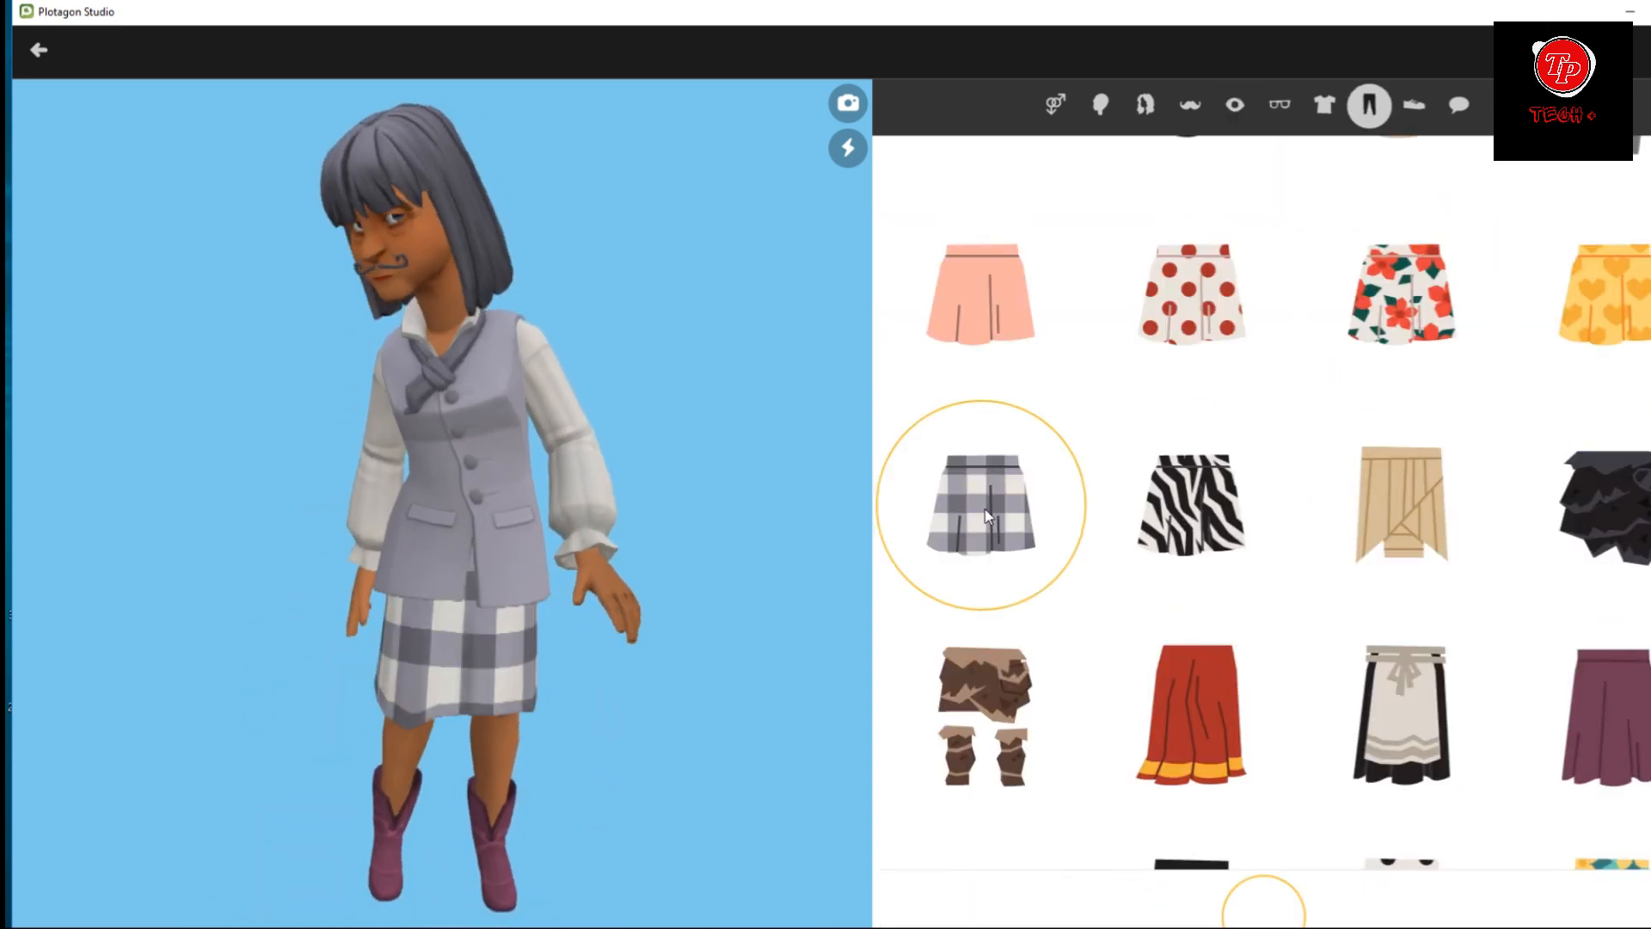
pyautogui.click(1333, 101)
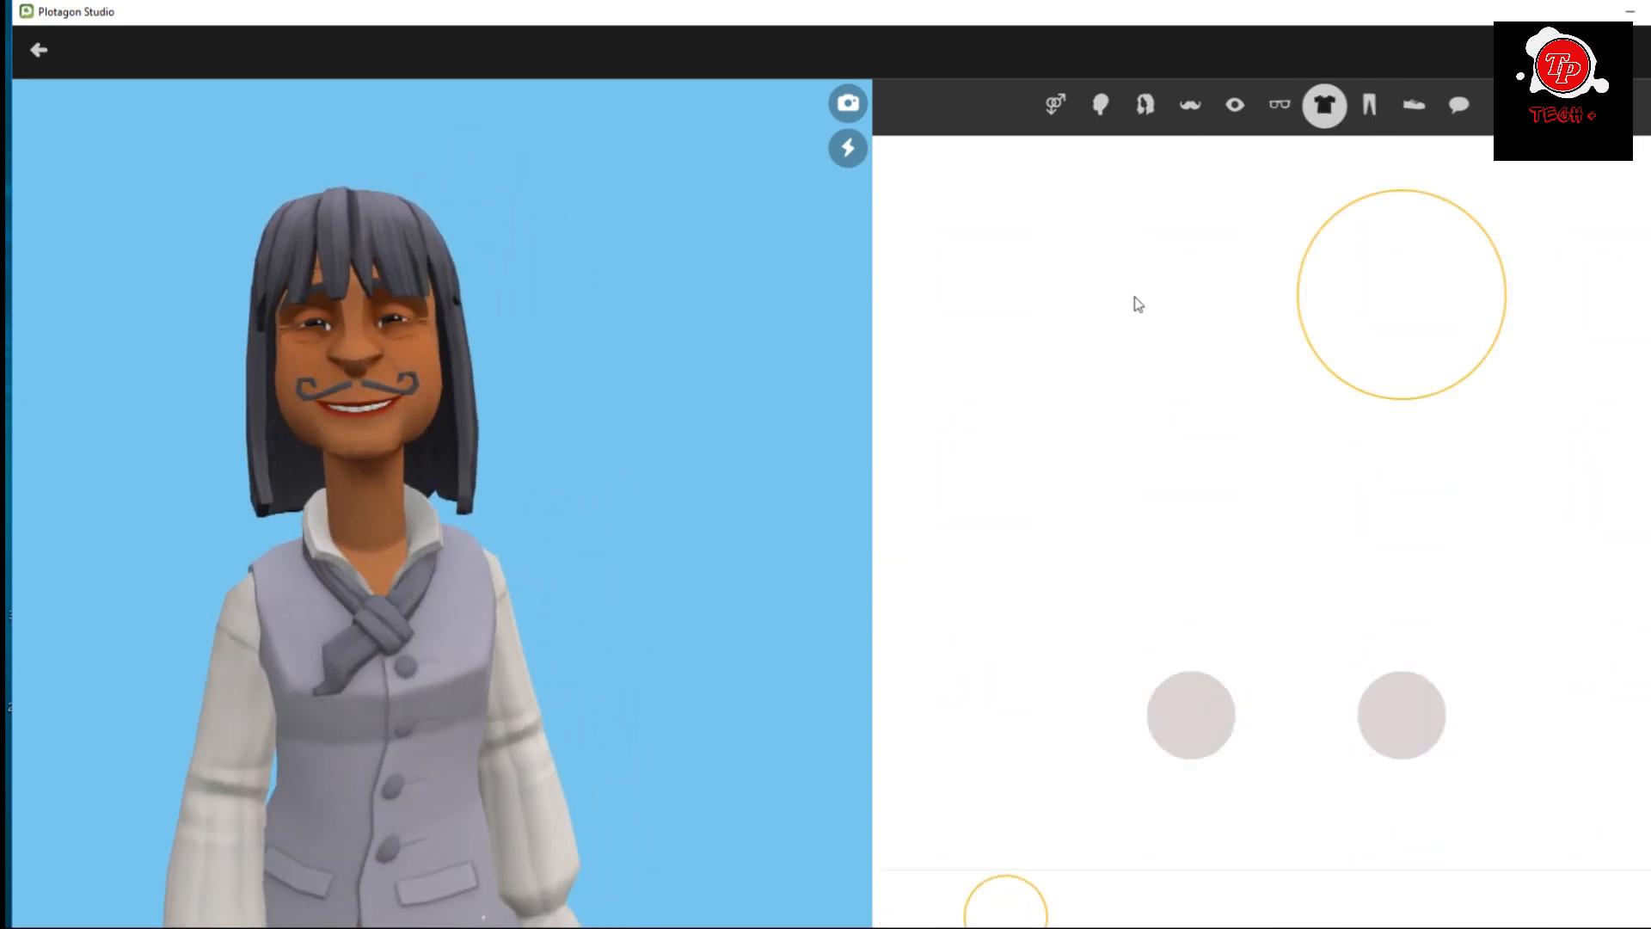
pyautogui.click(980, 502)
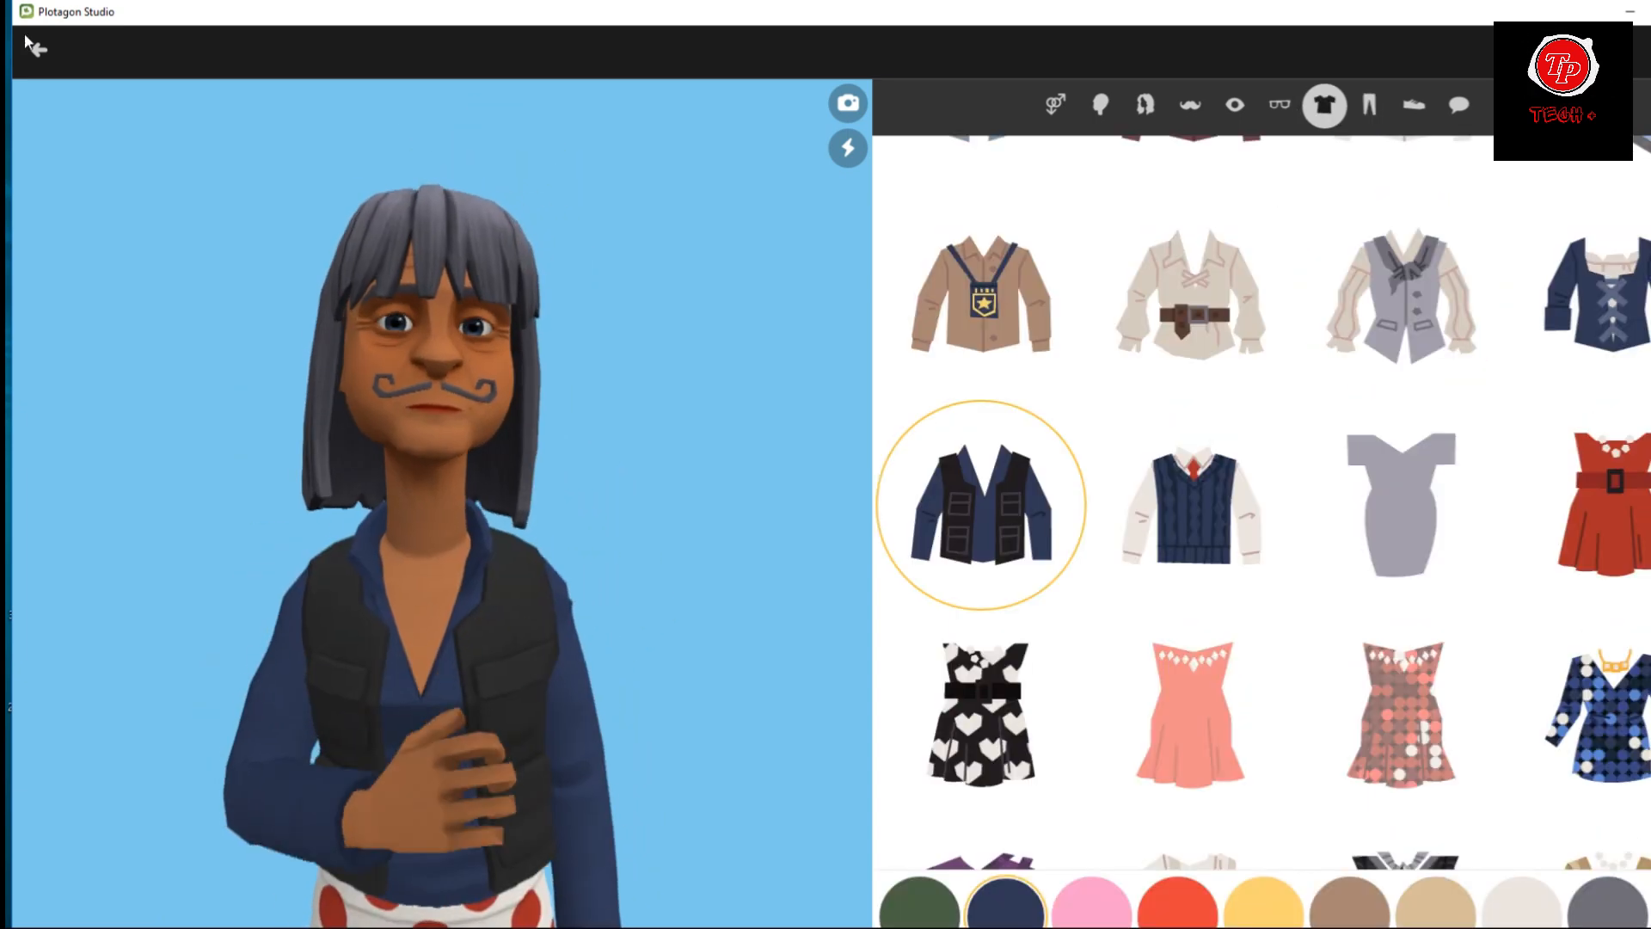
# Leave the character editor and choose the newly created character as the scene's actor.
pyautogui.click(38, 48)
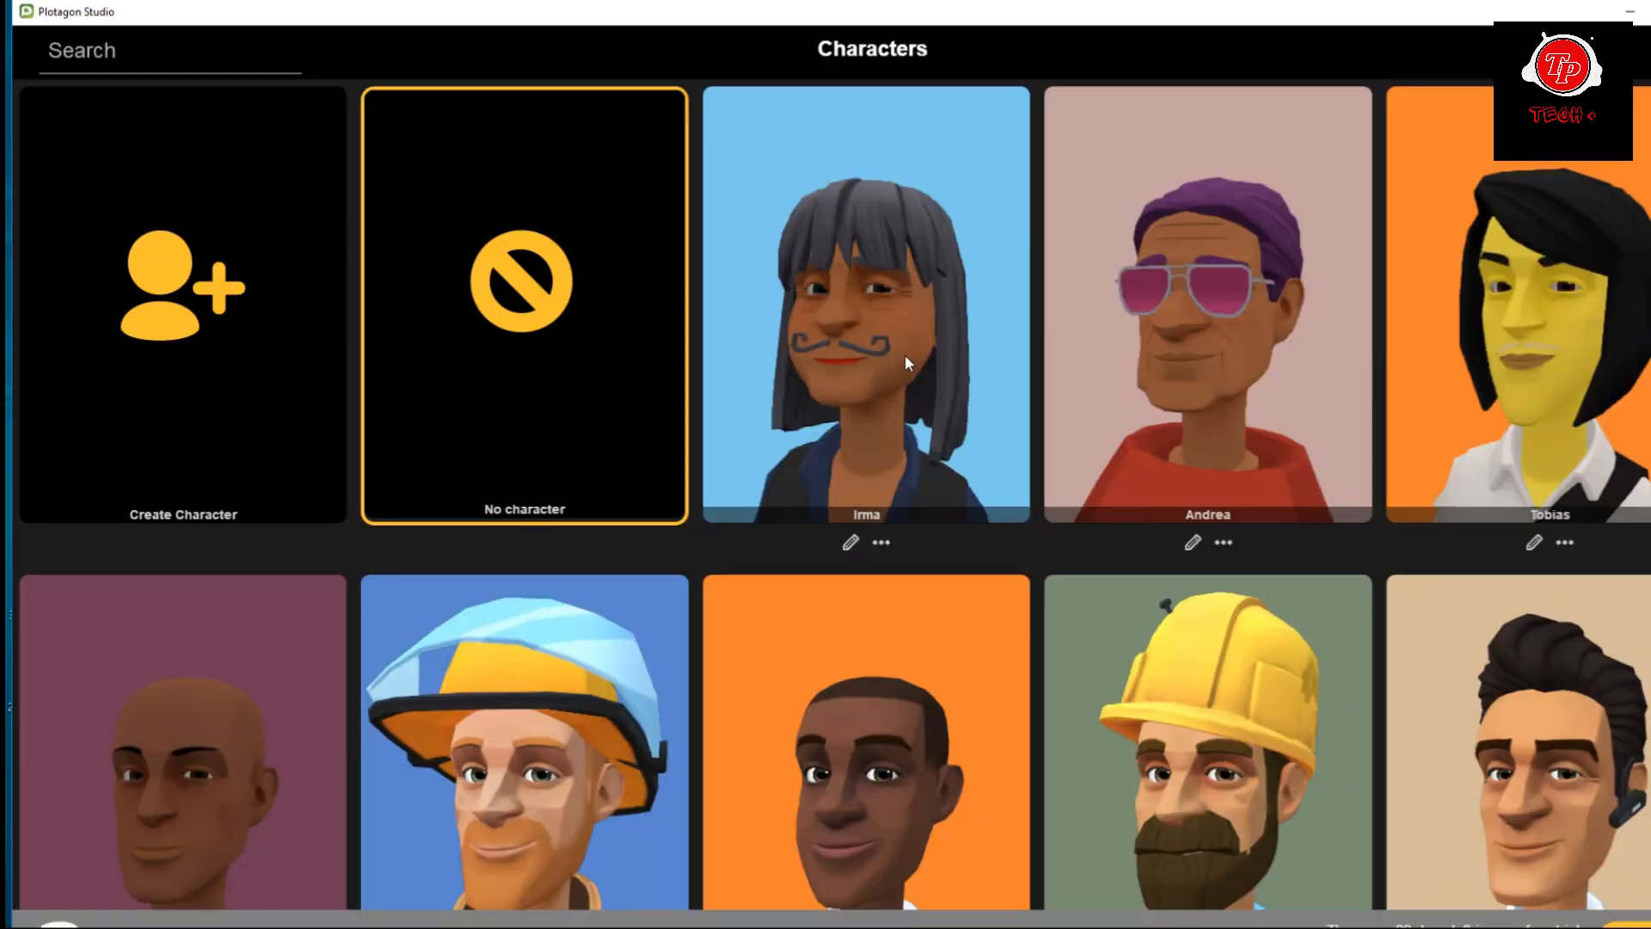
pyautogui.click(905, 357)
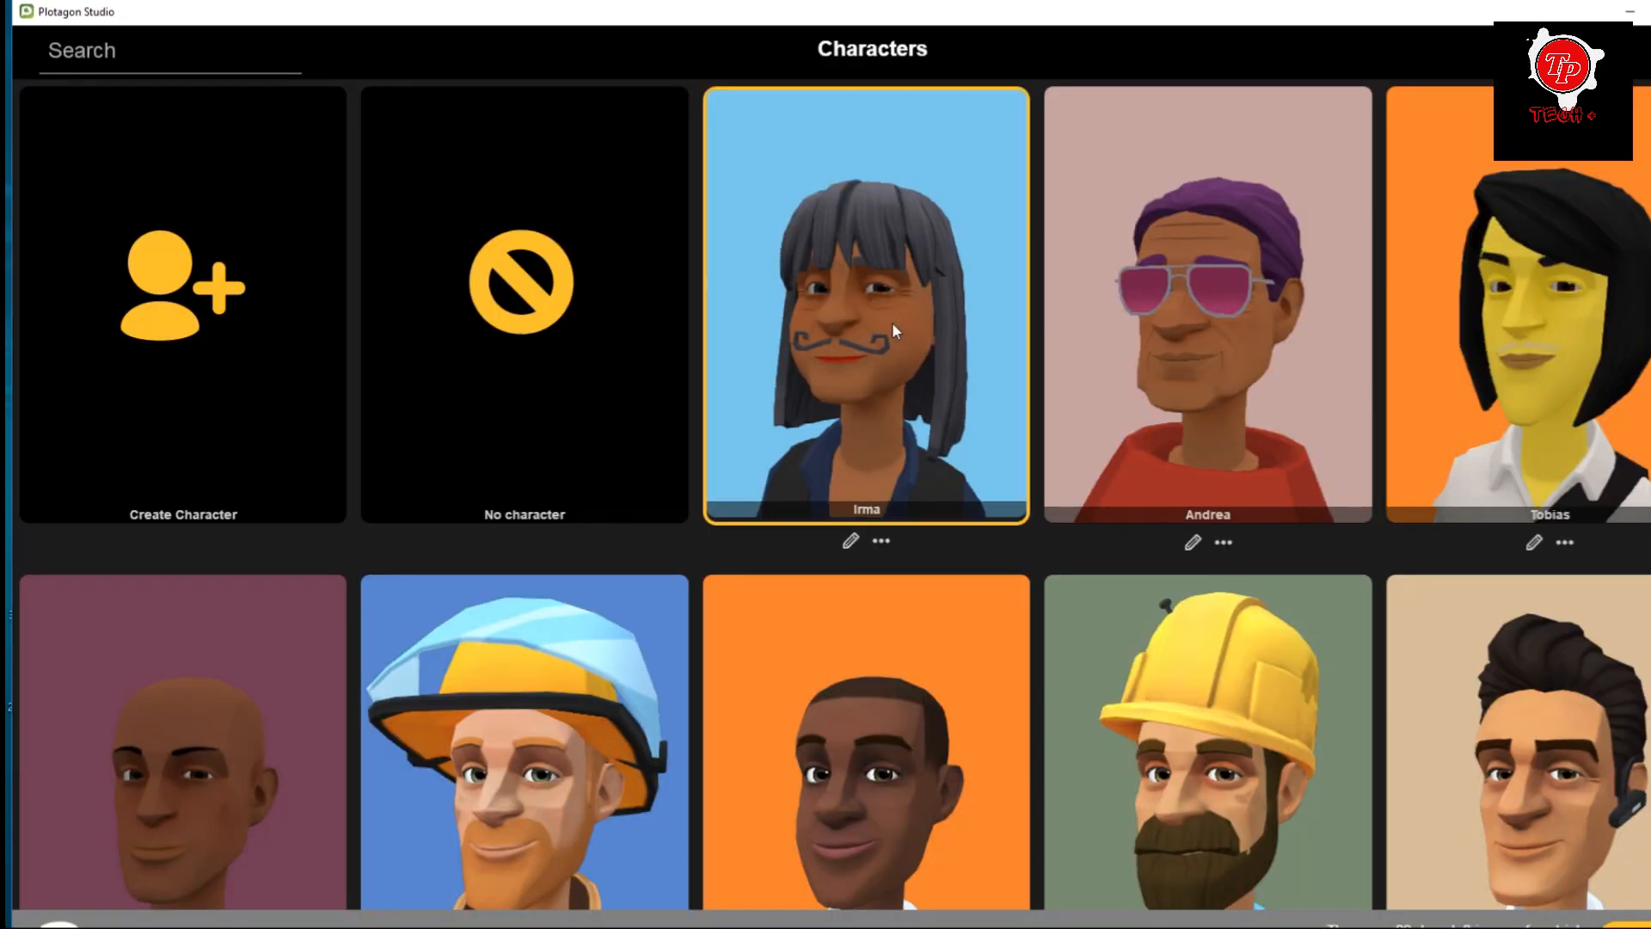
# Choose Dave, the white-haired man in the navy suit, as the scene's first actor.
pyautogui.scroll(-4, 891, 323)
pyautogui.scroll(-4, 890, 327)
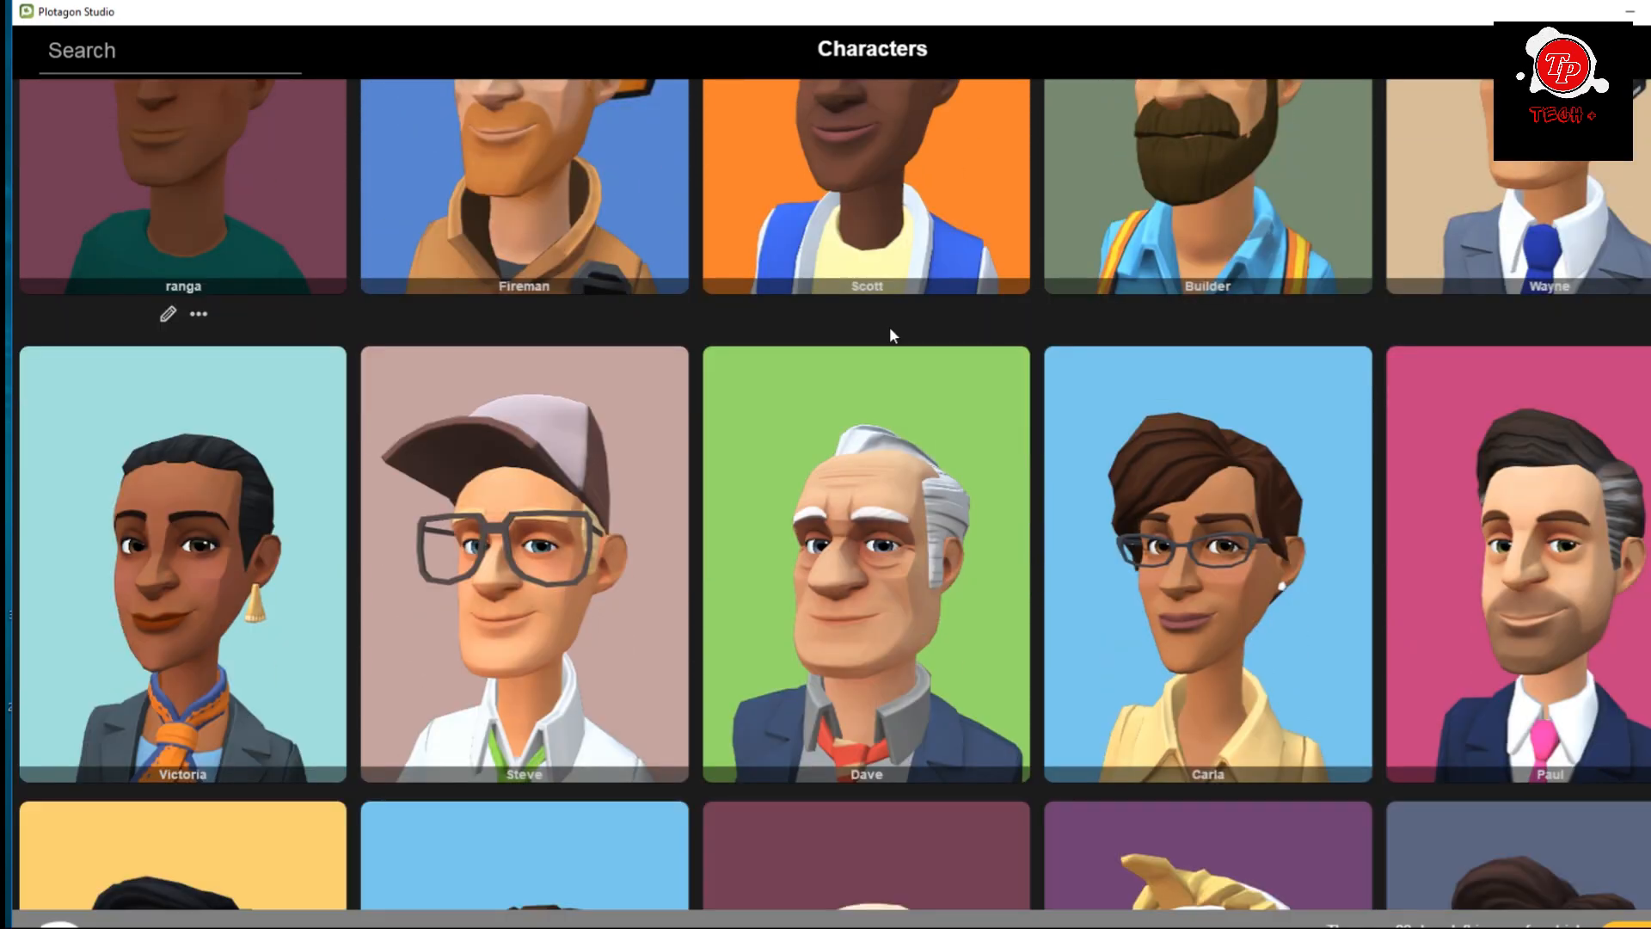
pyautogui.scroll(-1, 889, 331)
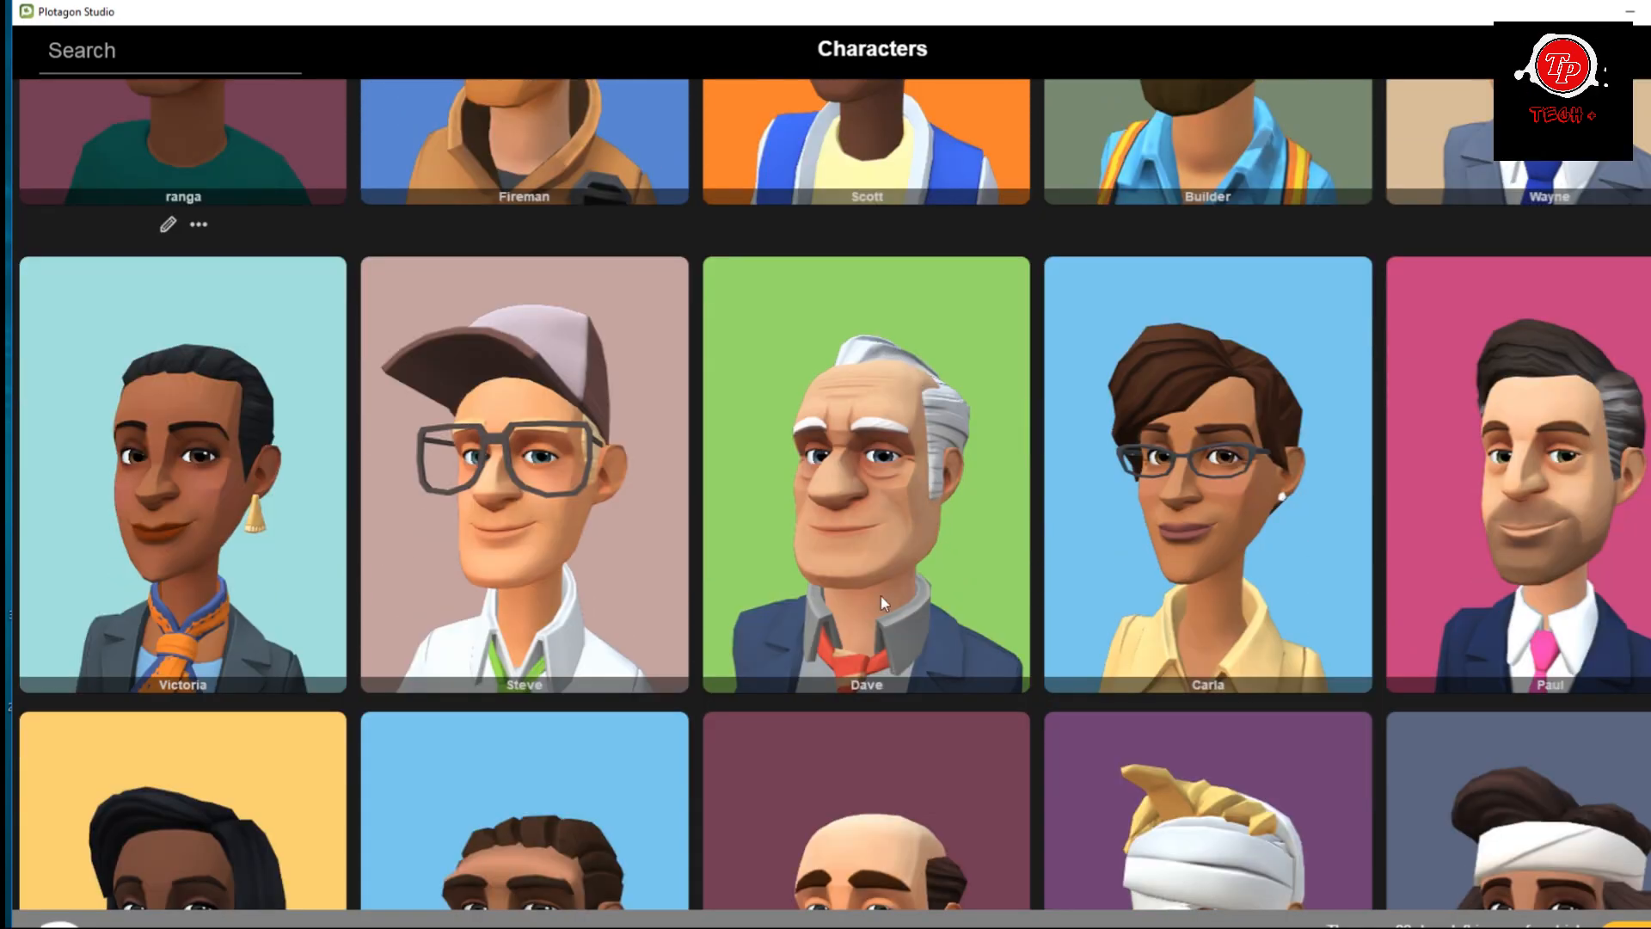
pyautogui.click(870, 497)
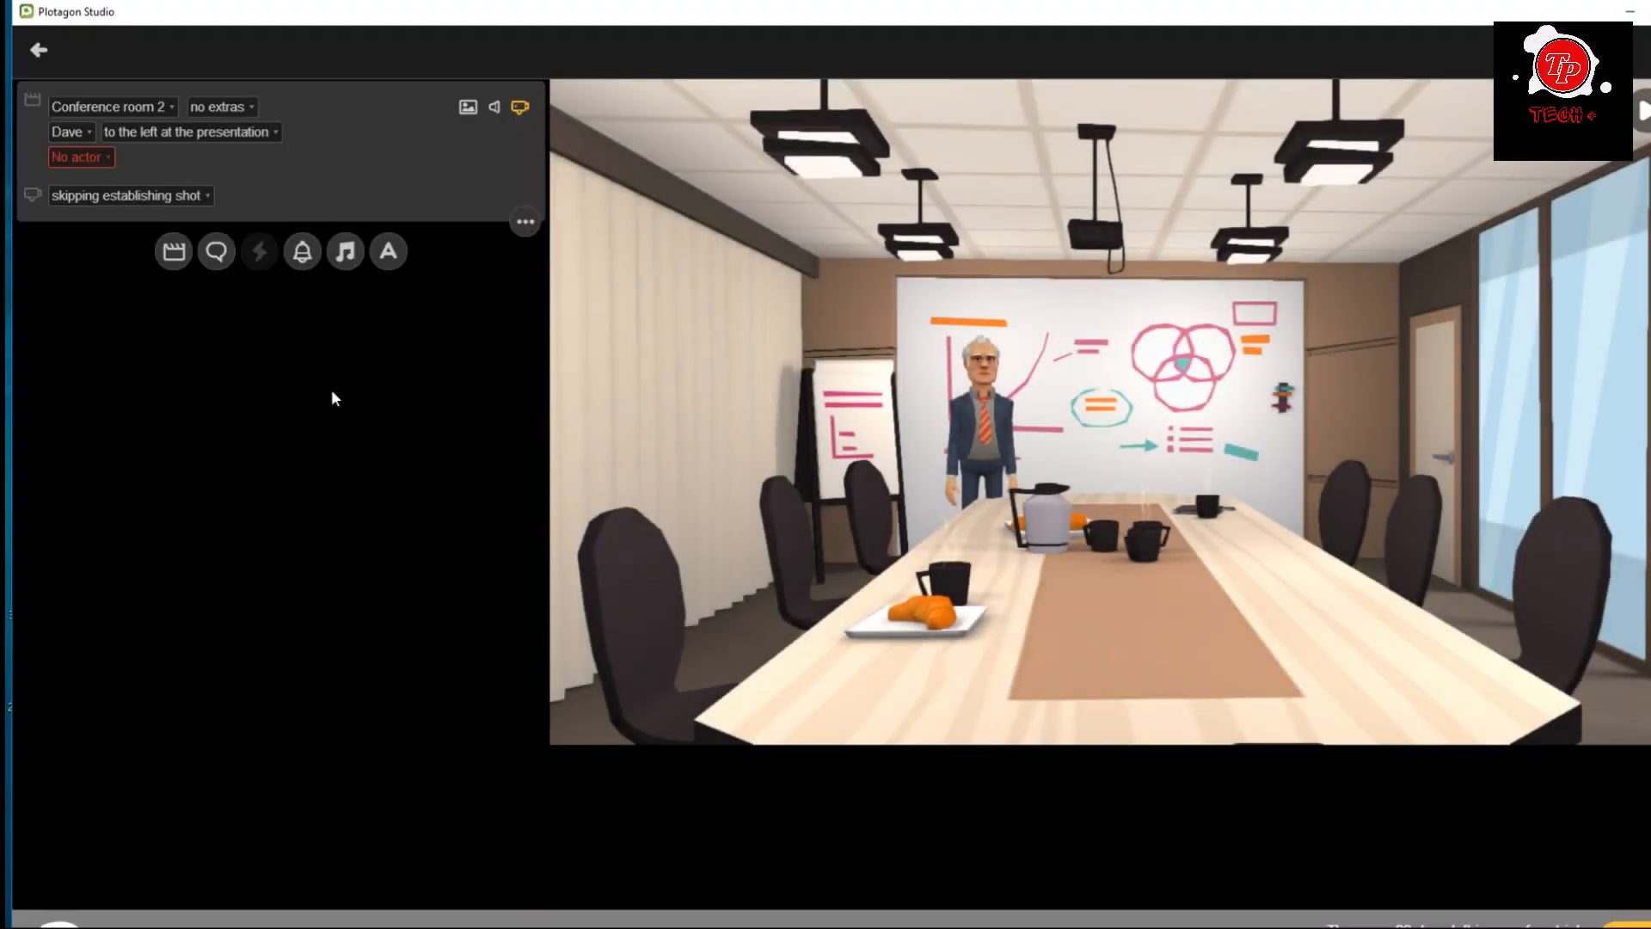
# Assign Wayne, the dark-haired man in the grey suit and blue tie, as the scene's second actor.
pyautogui.click(76, 159)
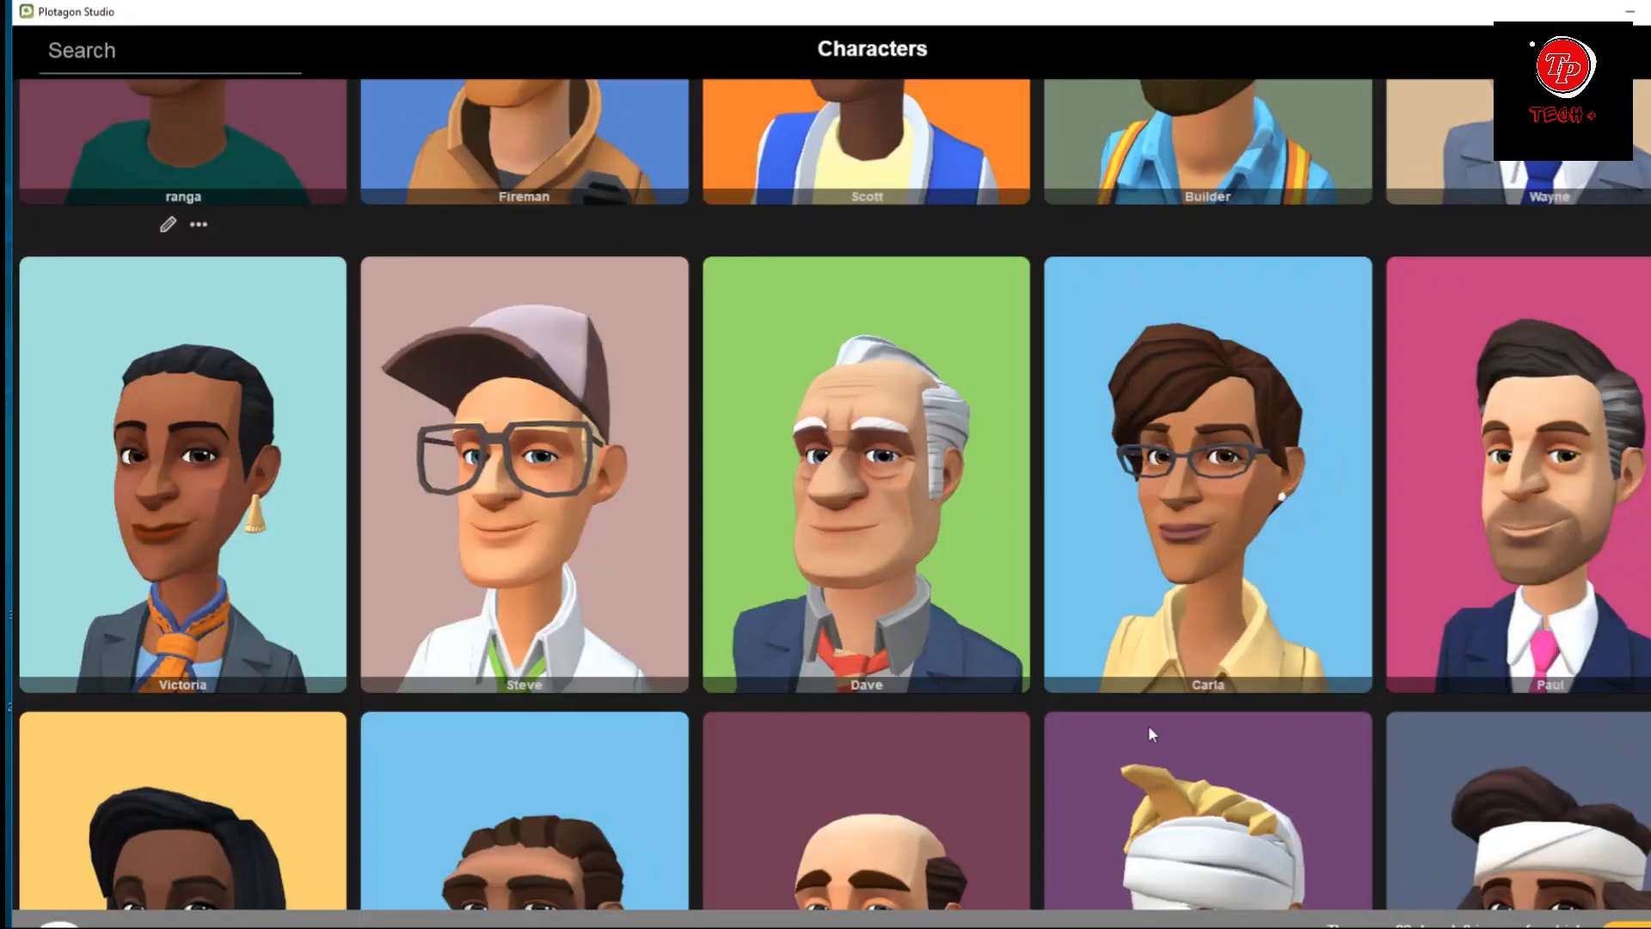
pyautogui.scroll(5, 1116, 566)
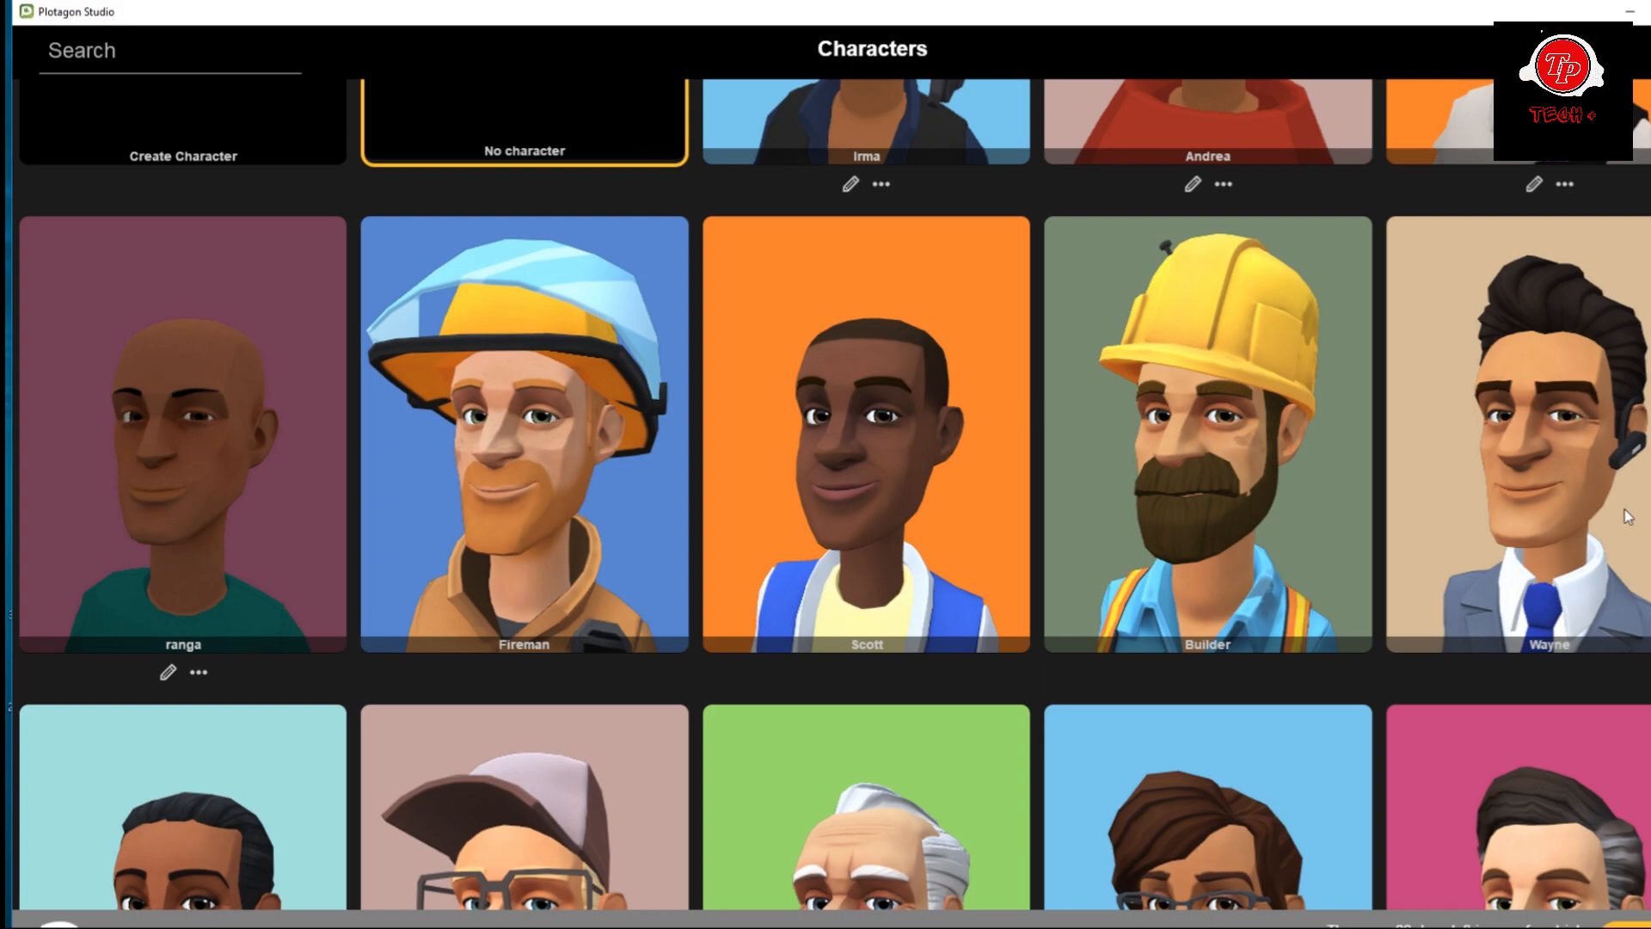
pyautogui.click(1555, 486)
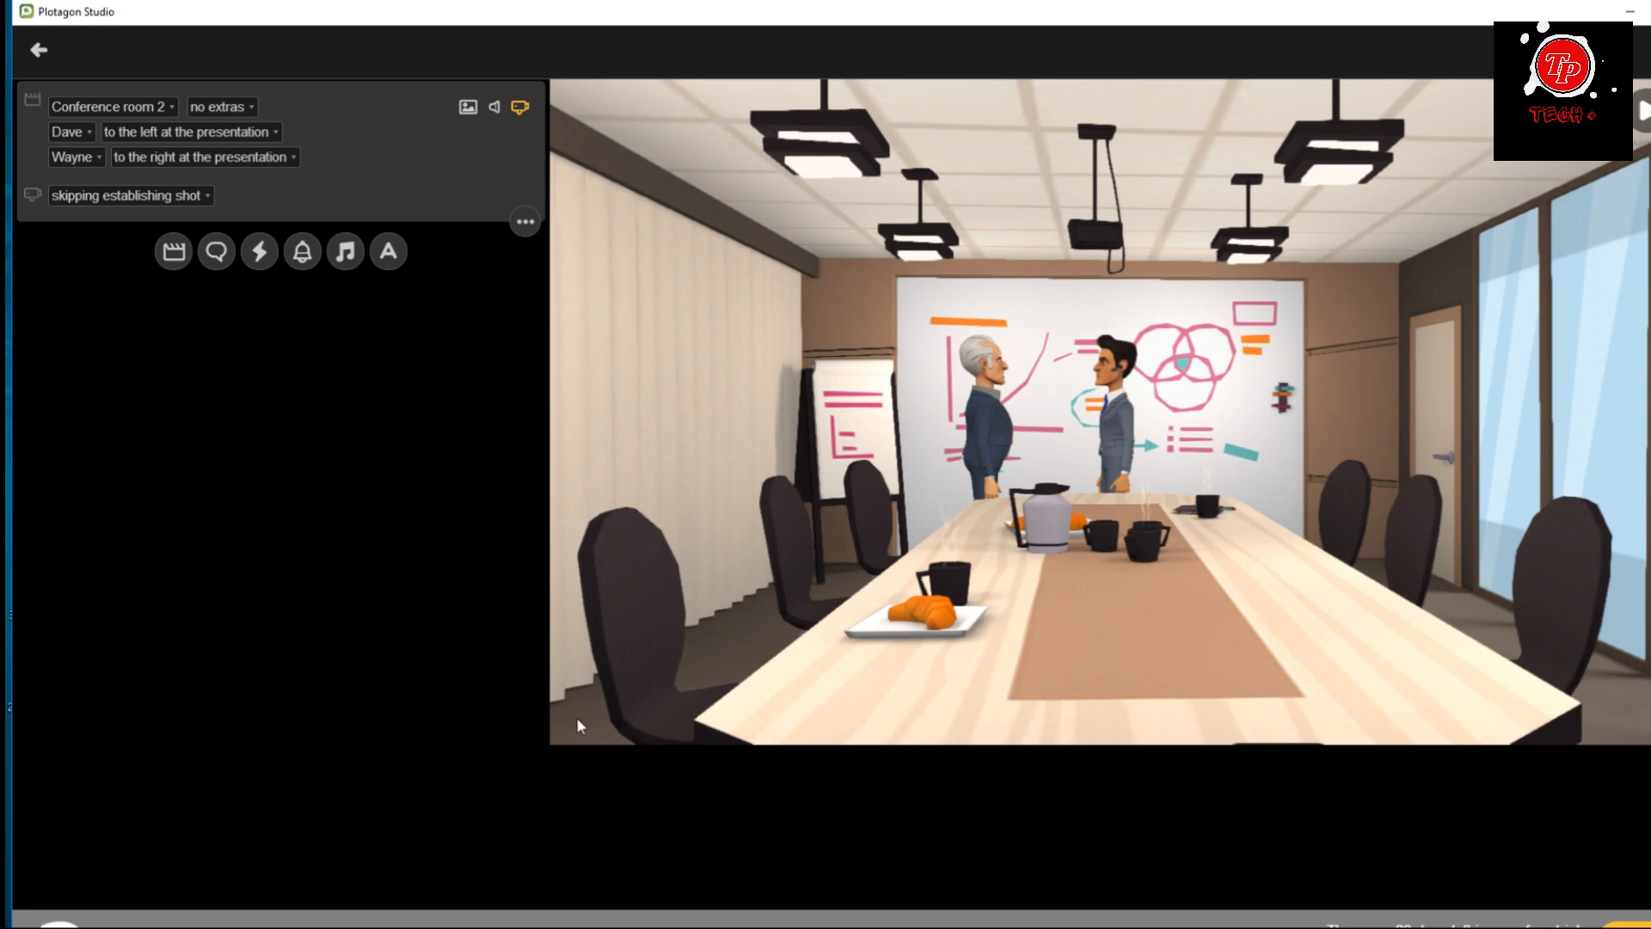
# Switch to ChatGPT in the browser and send the prompt "conversation about 2 sentences with 2 person".
pyautogui.click(1631, 14)
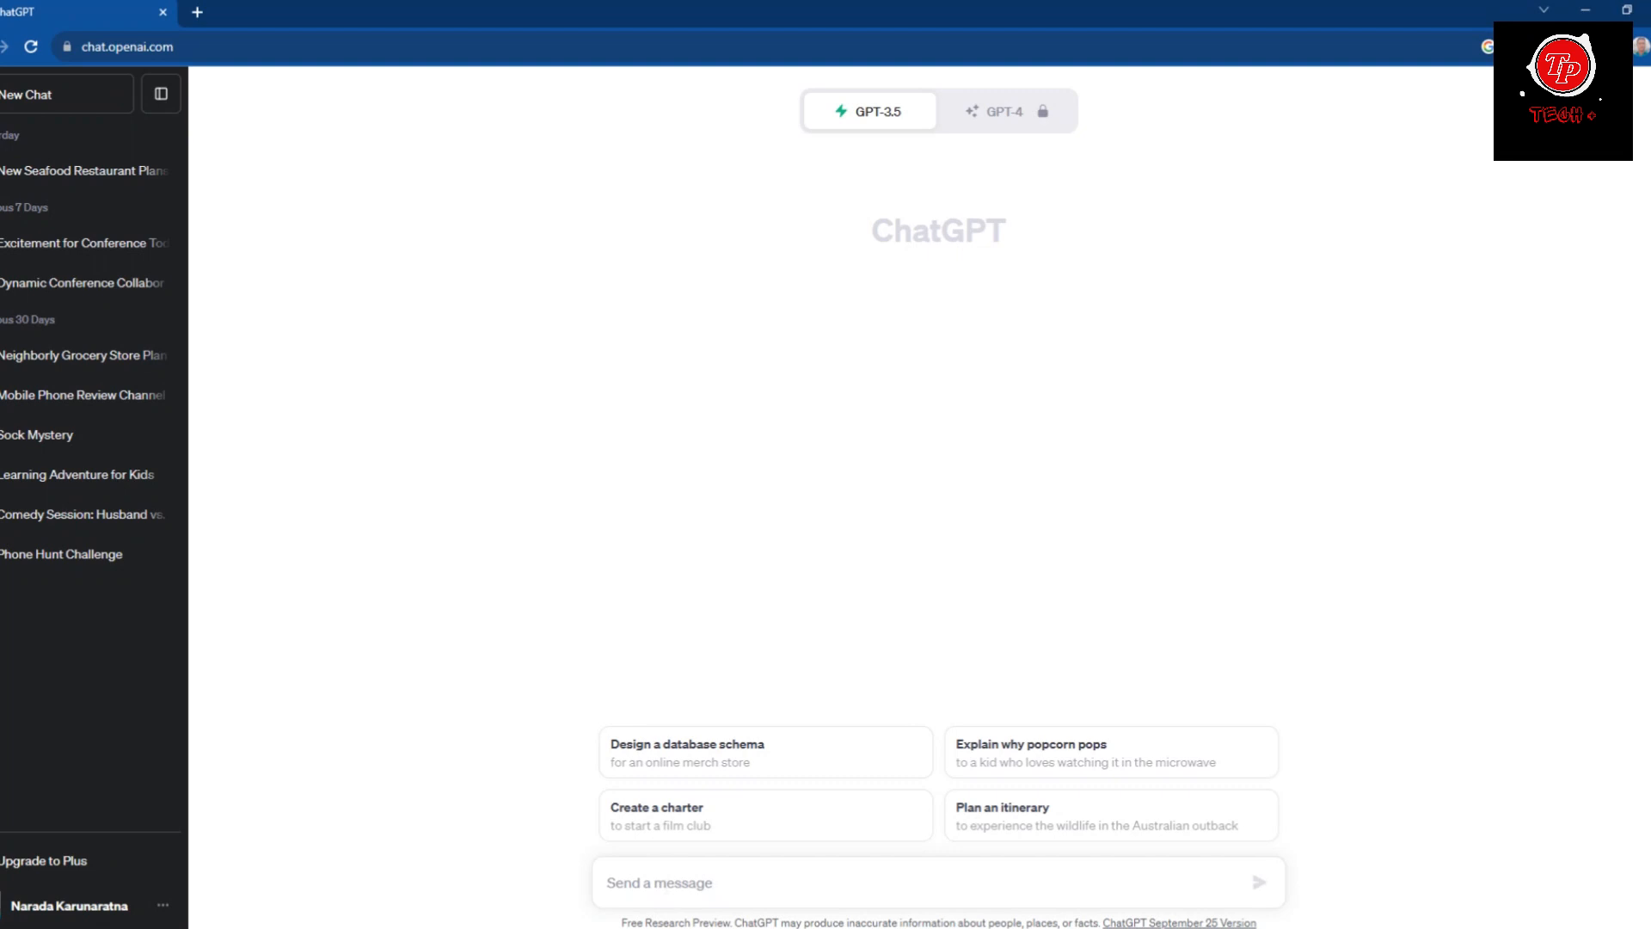
pyautogui.write('c')
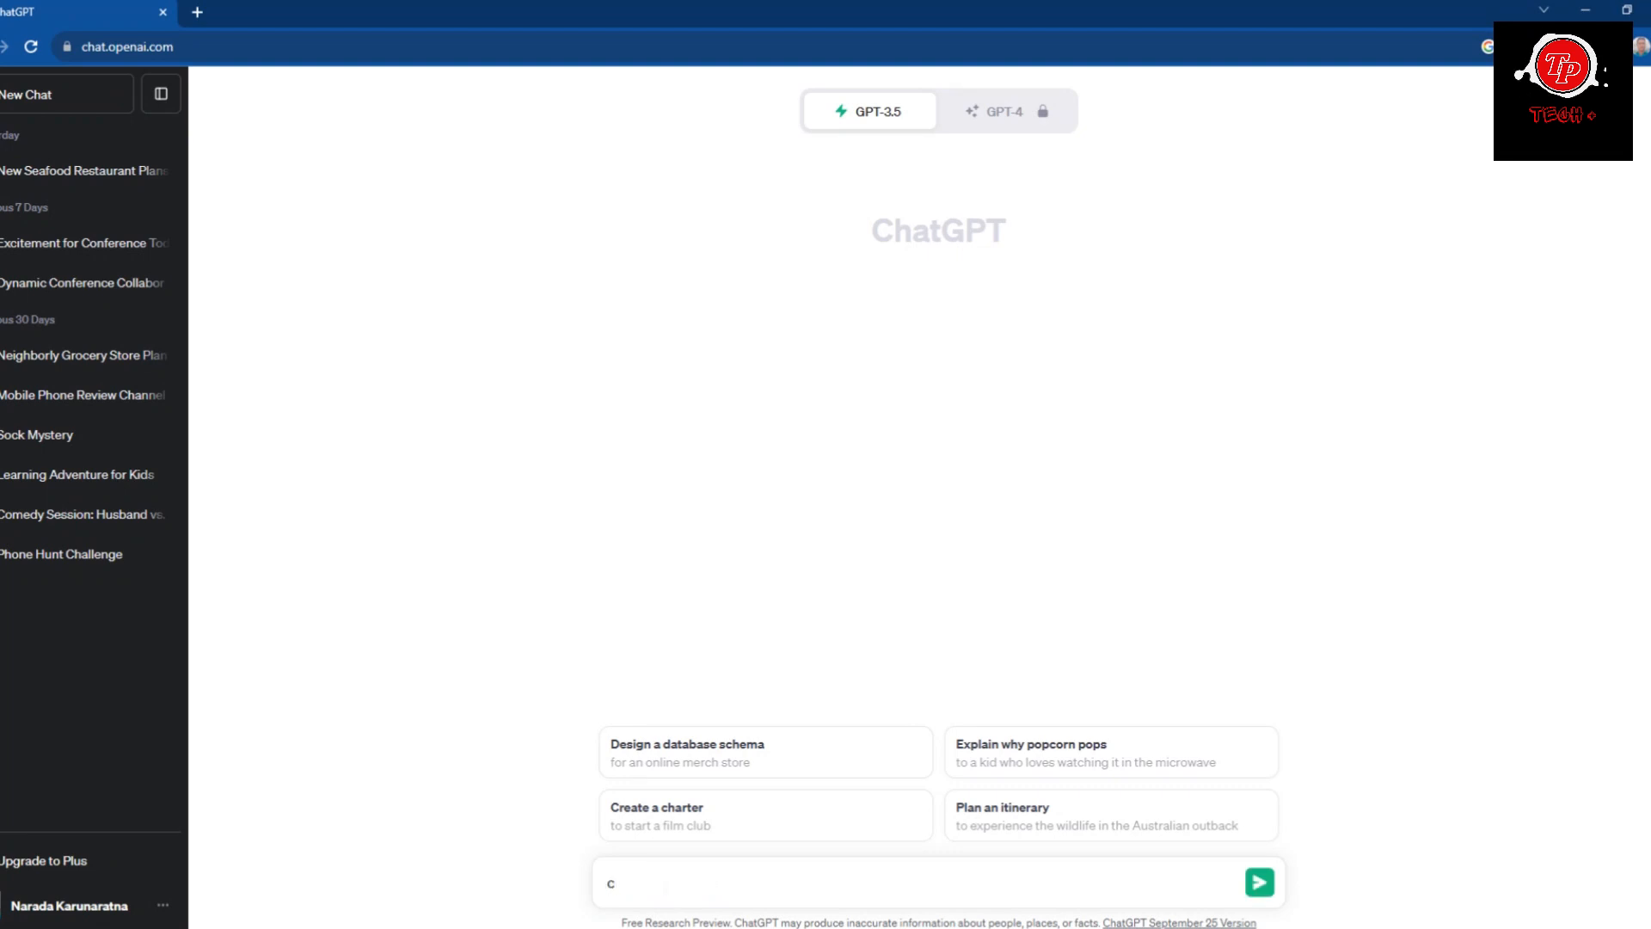
pyautogui.write('onversation ab')
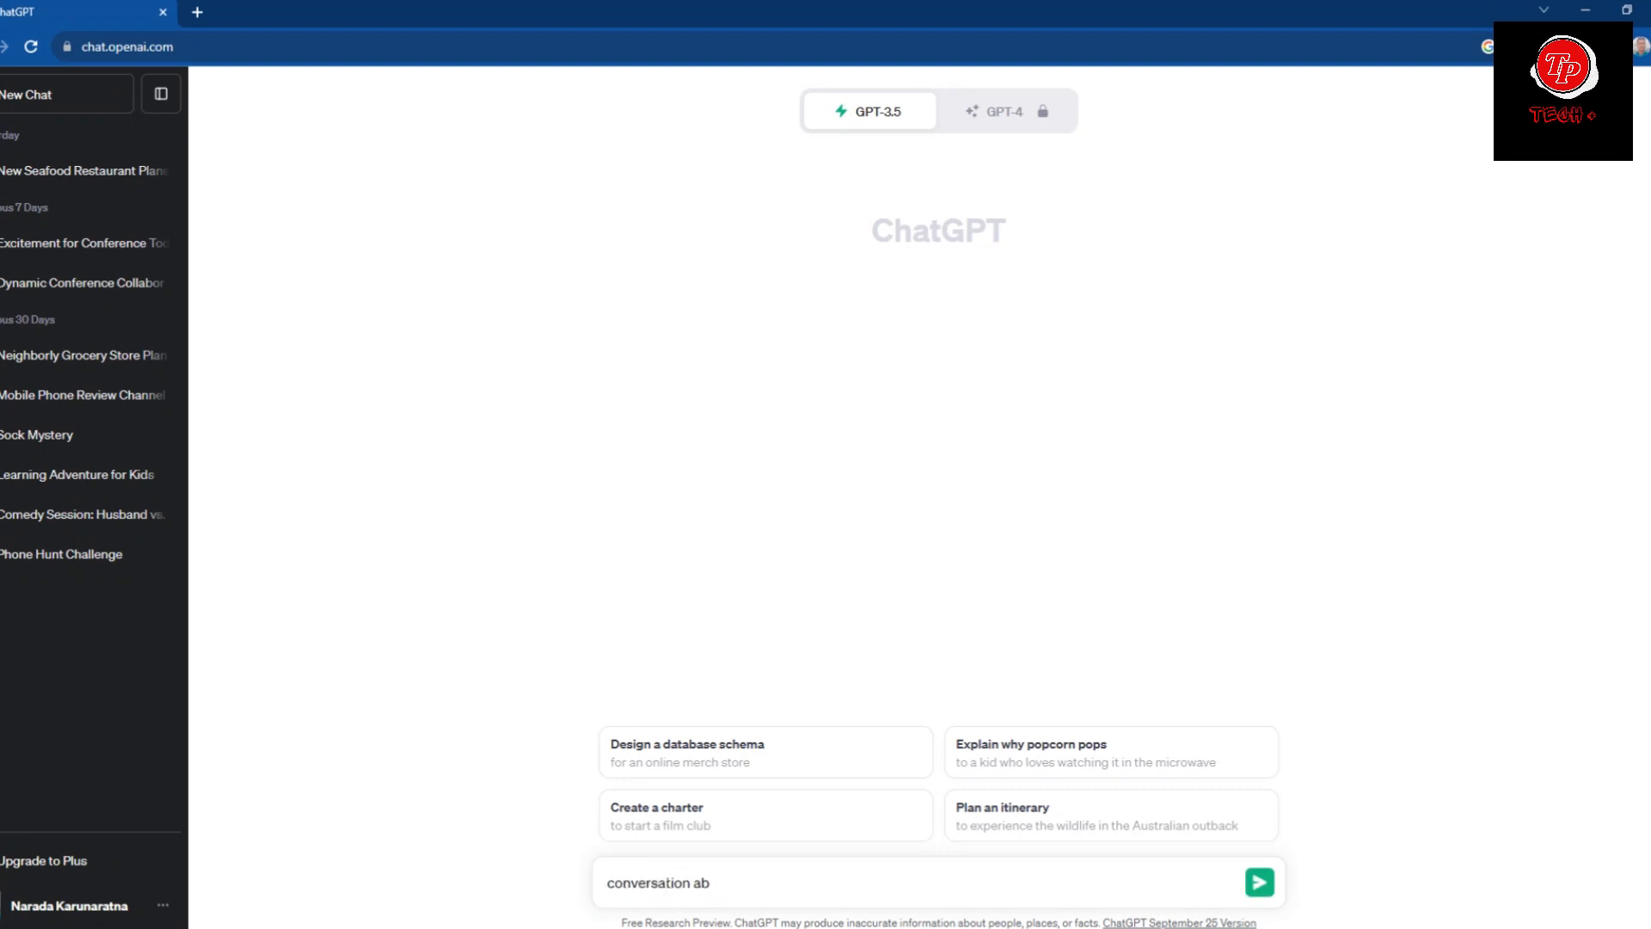
pyautogui.write('bout')
pyautogui.click(716, 883)
pyautogui.press('BackSpace')
pyautogui.write('2 sentences')
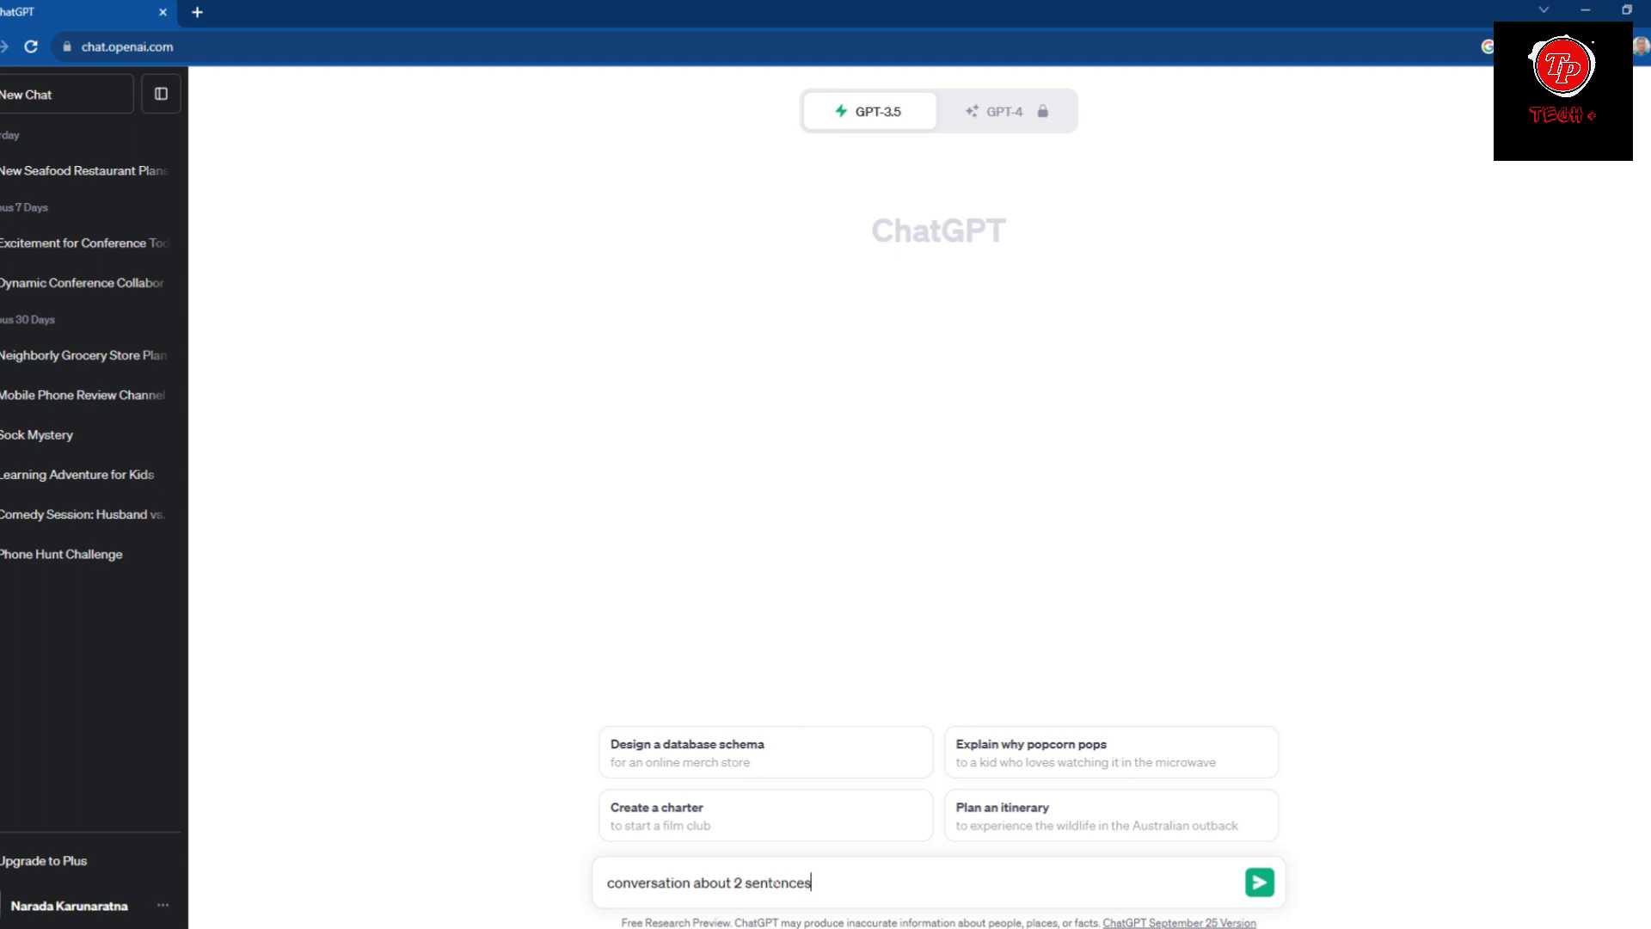
pyautogui.write(' with')
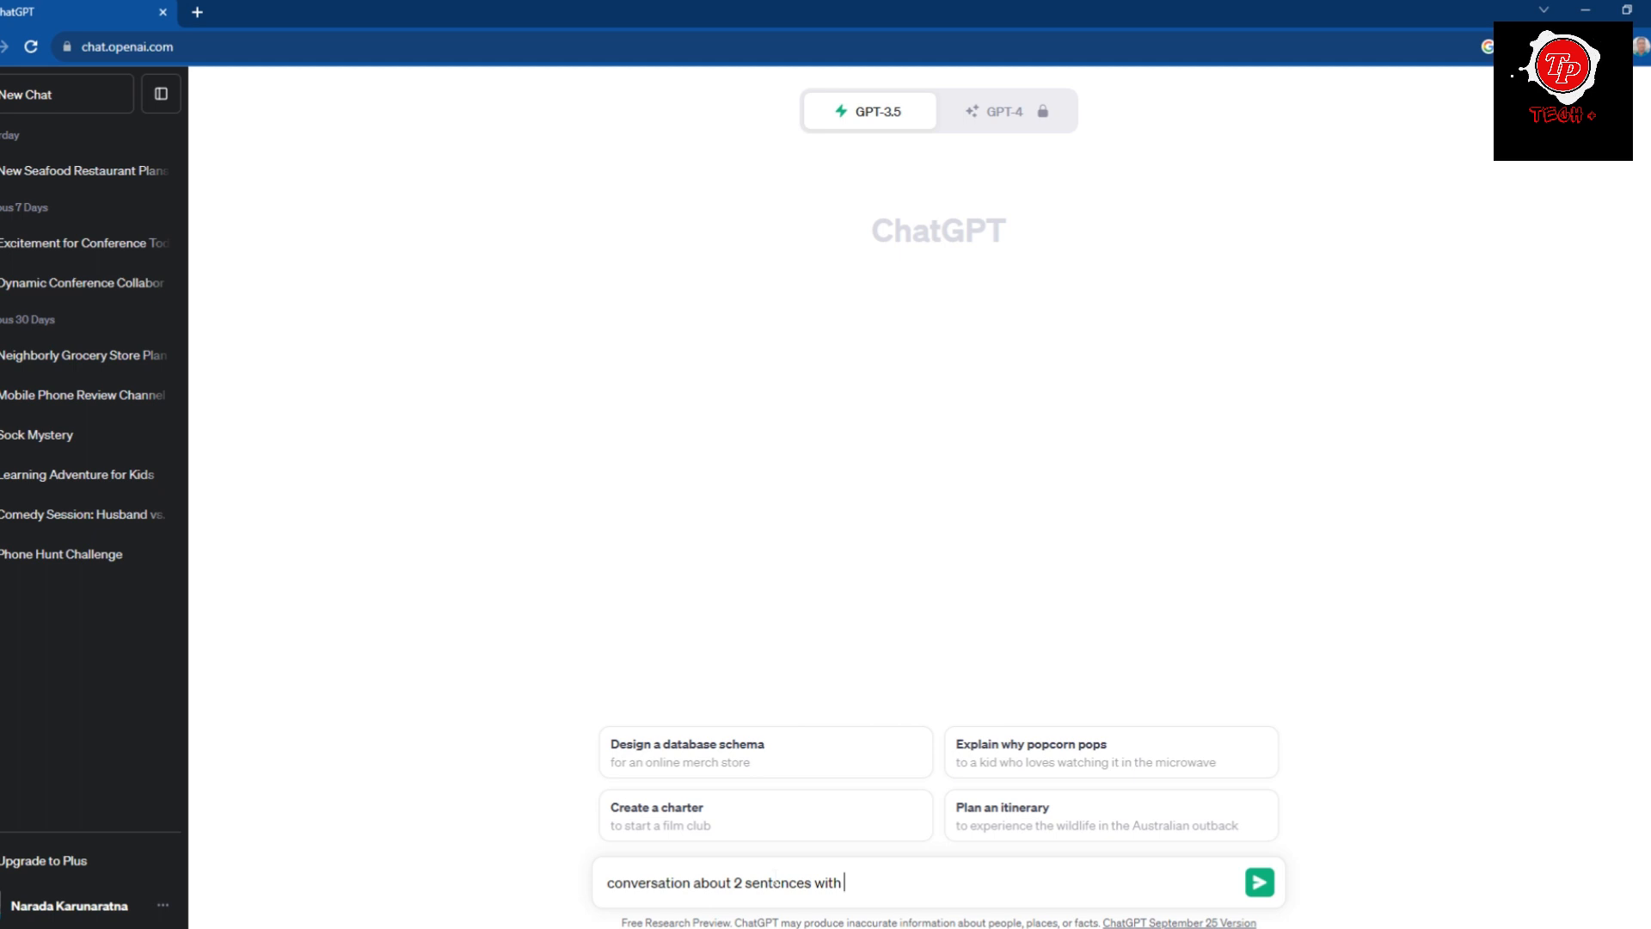
pyautogui.write(' 2 person')
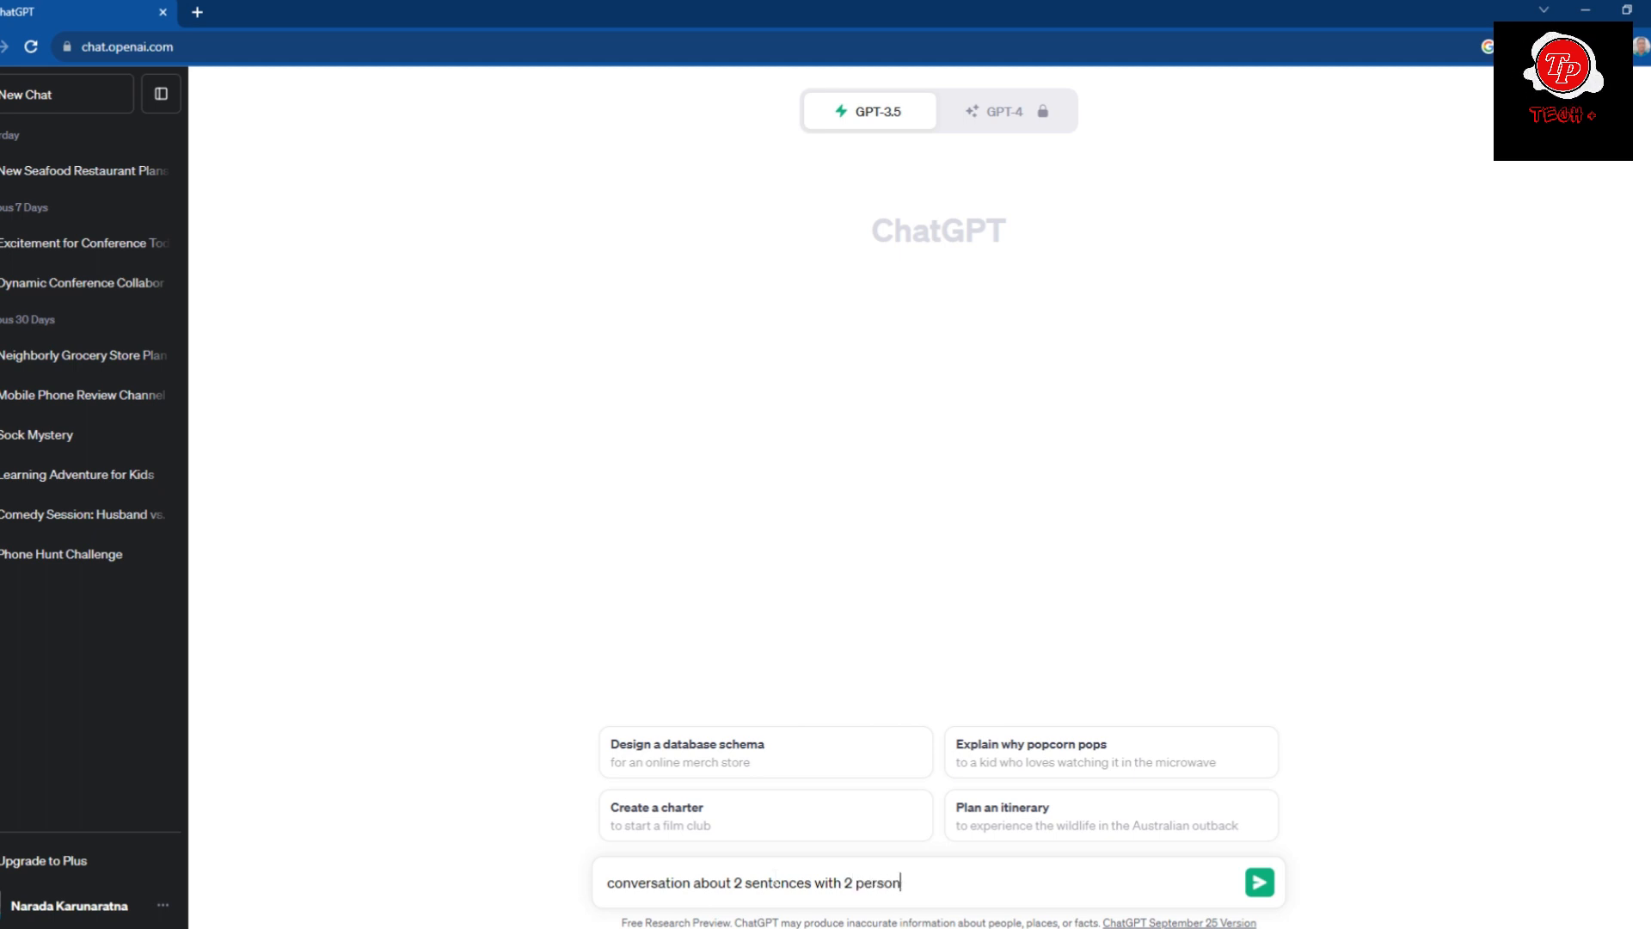
pyautogui.press('Return')
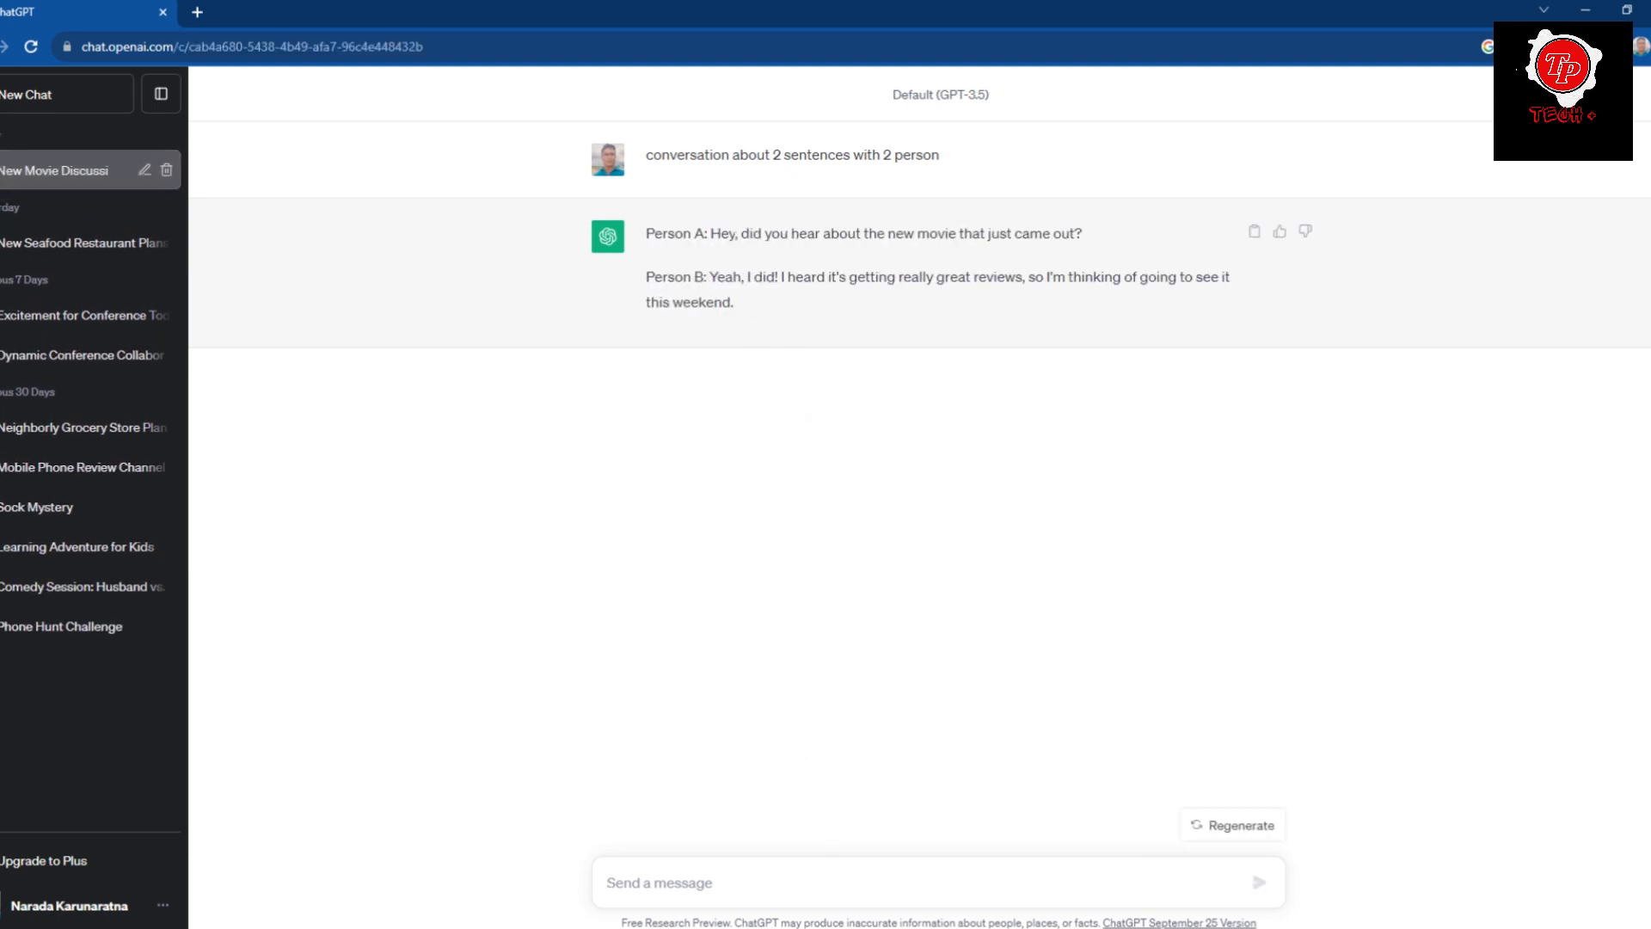
# Copy Person A's sentence from the ChatGPT reply, leaving out the speaker label.
pyautogui.moveTo(710, 233); pyautogui.dragTo(1090, 247)
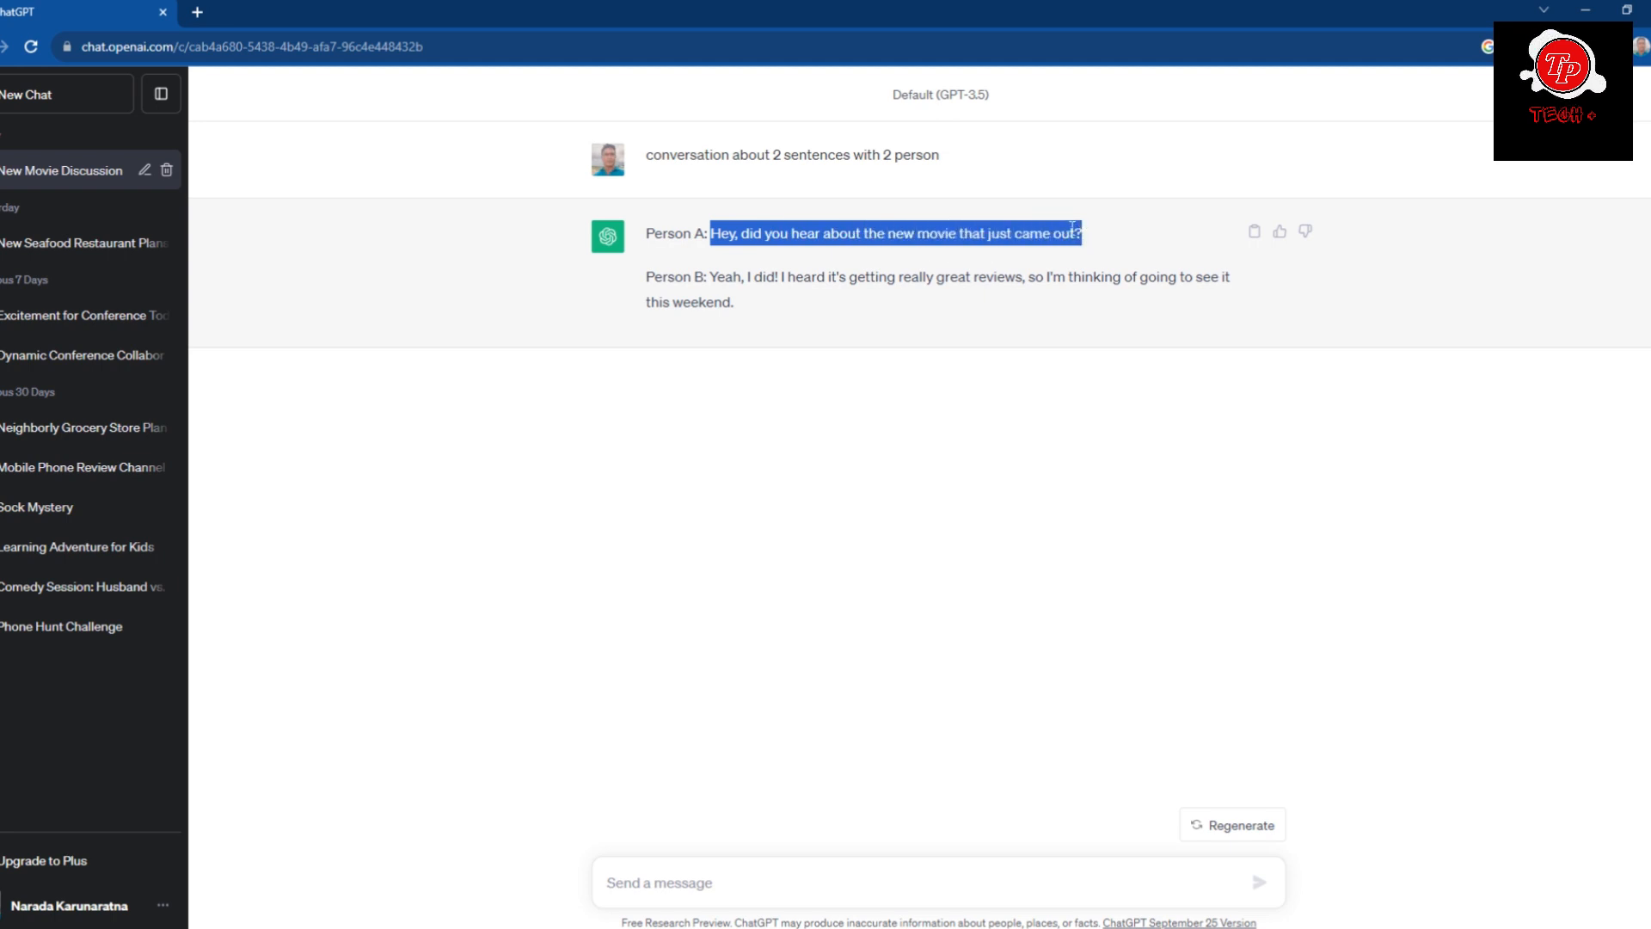
pyautogui.rightClick(1063, 225)
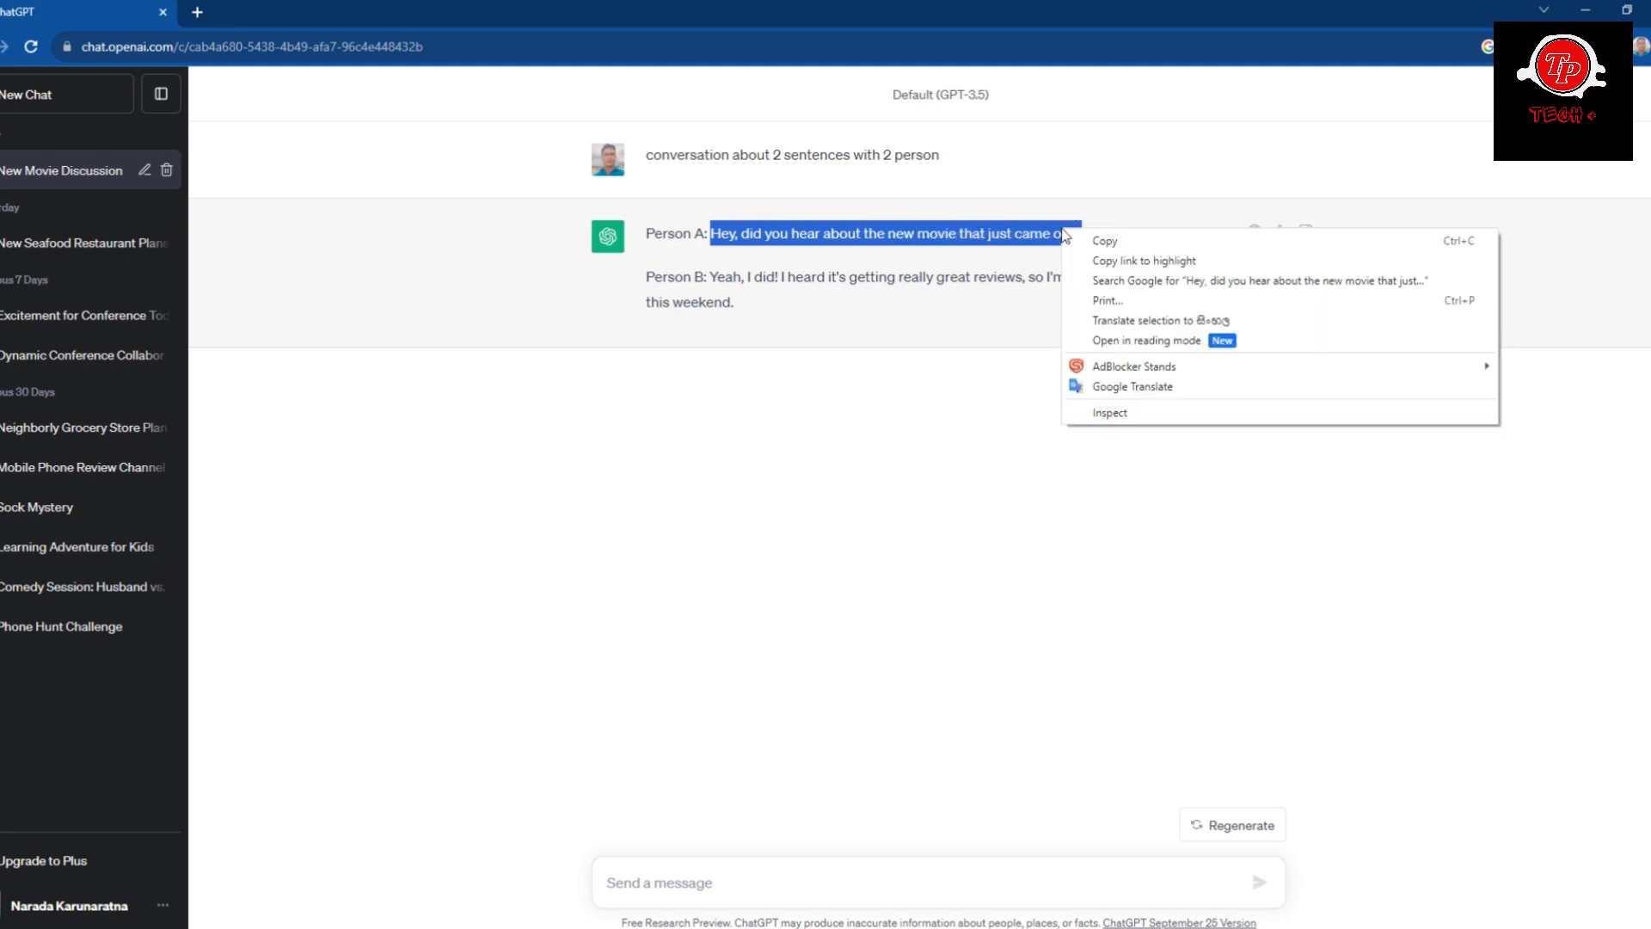
pyautogui.click(1104, 244)
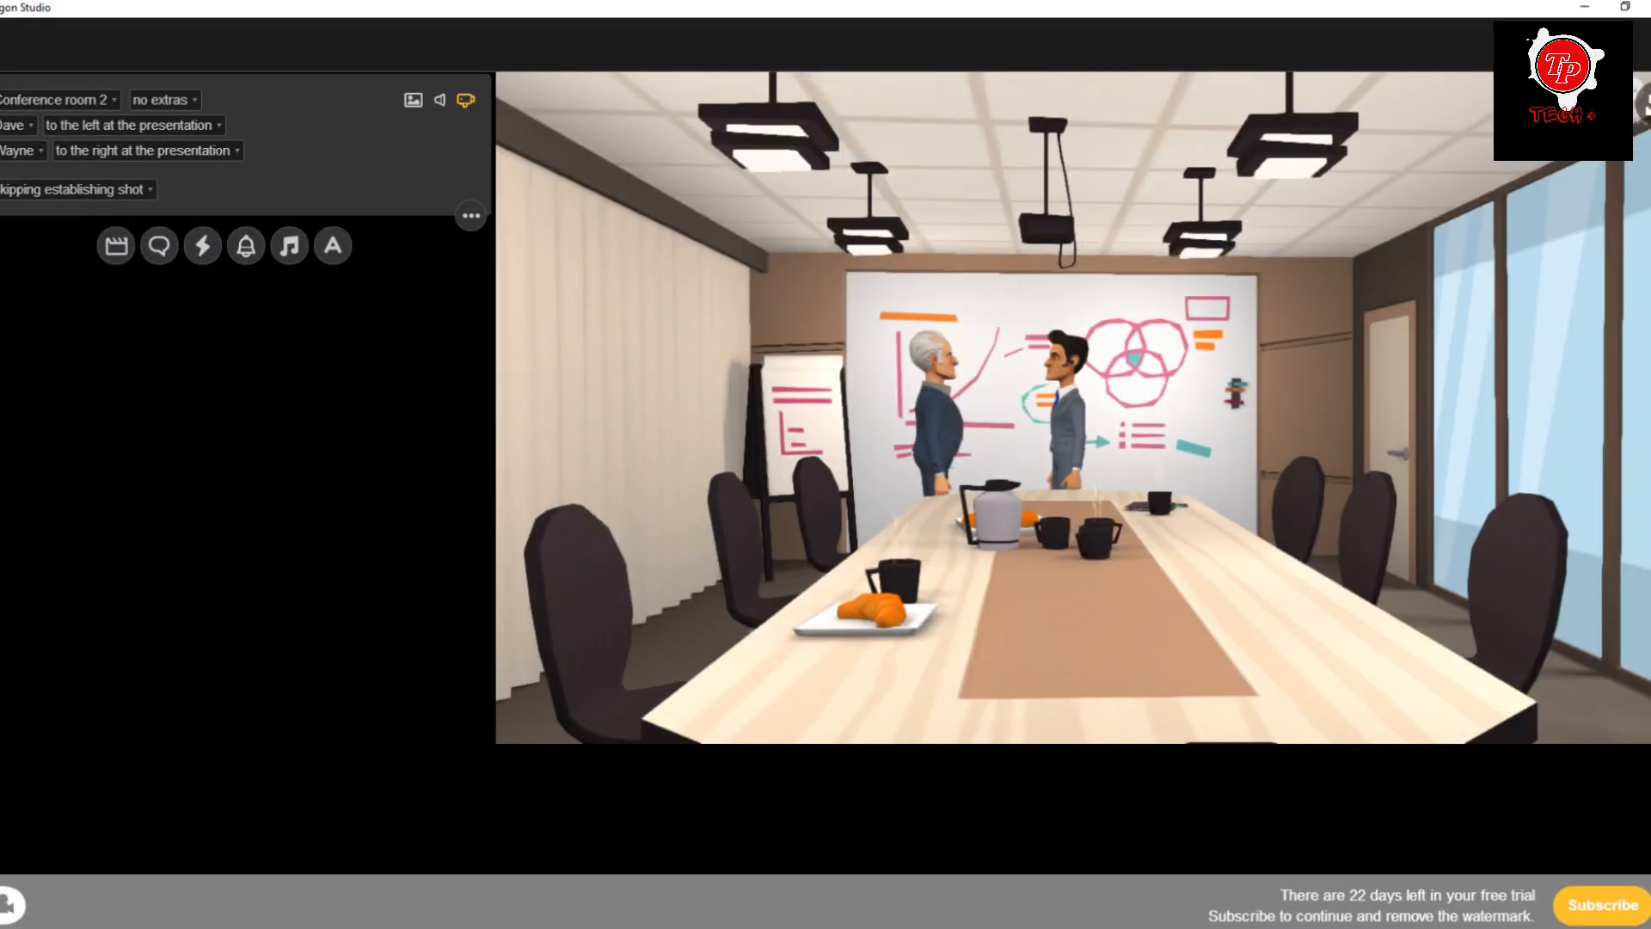
# In Plotagon Studio, add a dialogue line for Dave and paste in the copied sentence about the new movie.
pyautogui.click(160, 247)
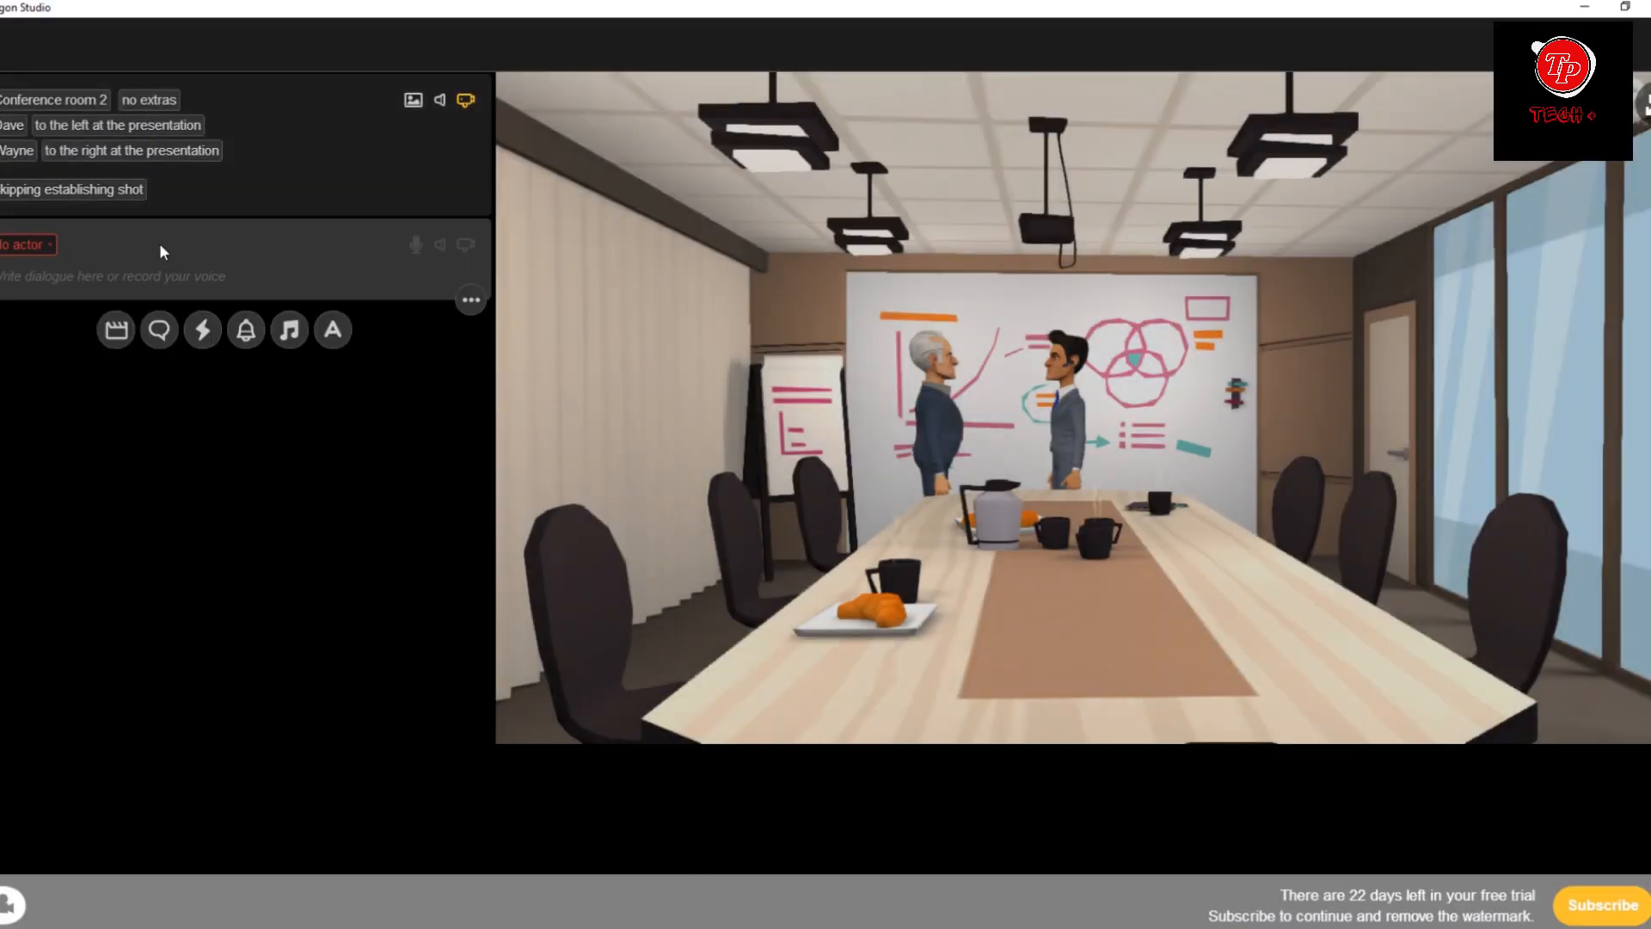
pyautogui.click(32, 245)
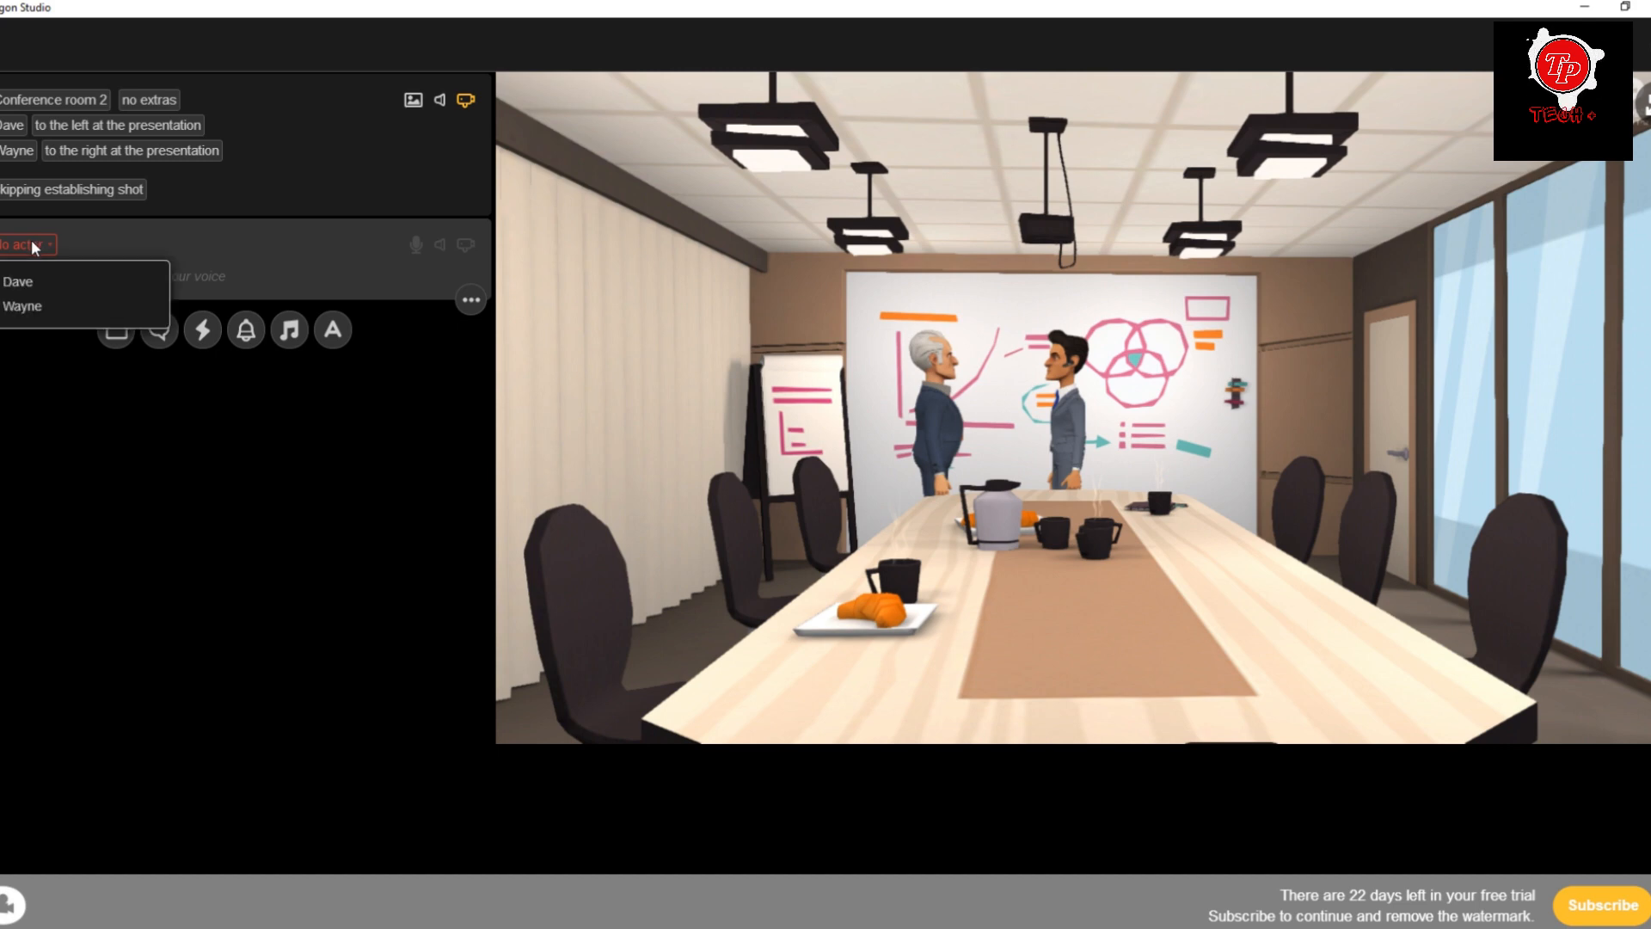
pyautogui.click(29, 286)
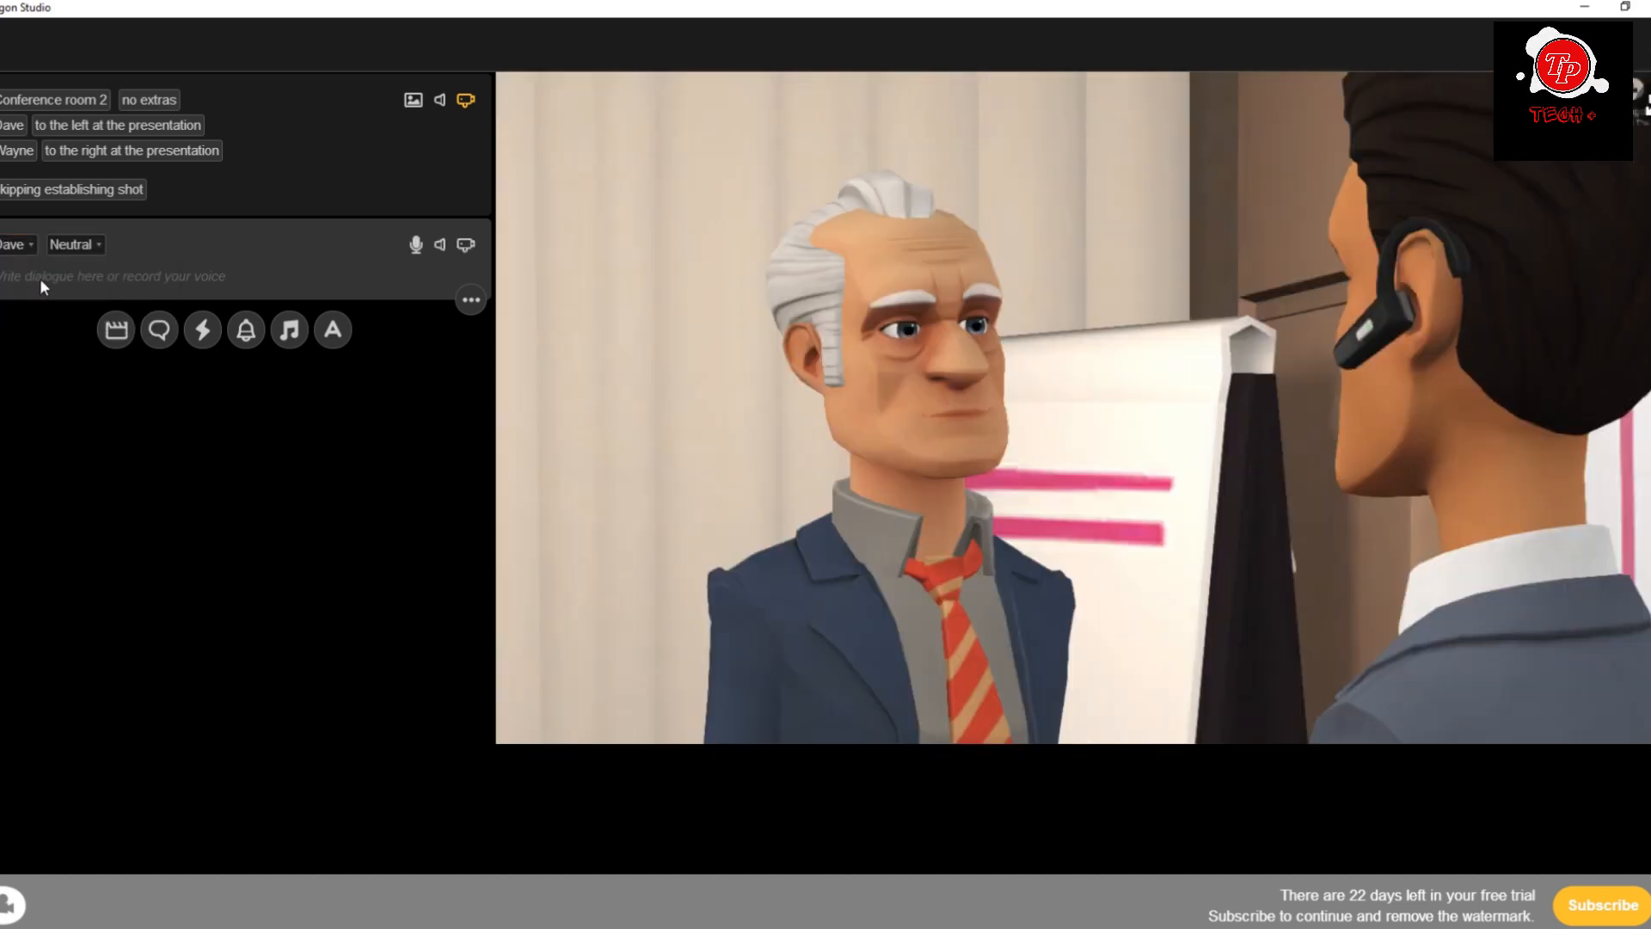
pyautogui.hotkey('ctrl', 'v')
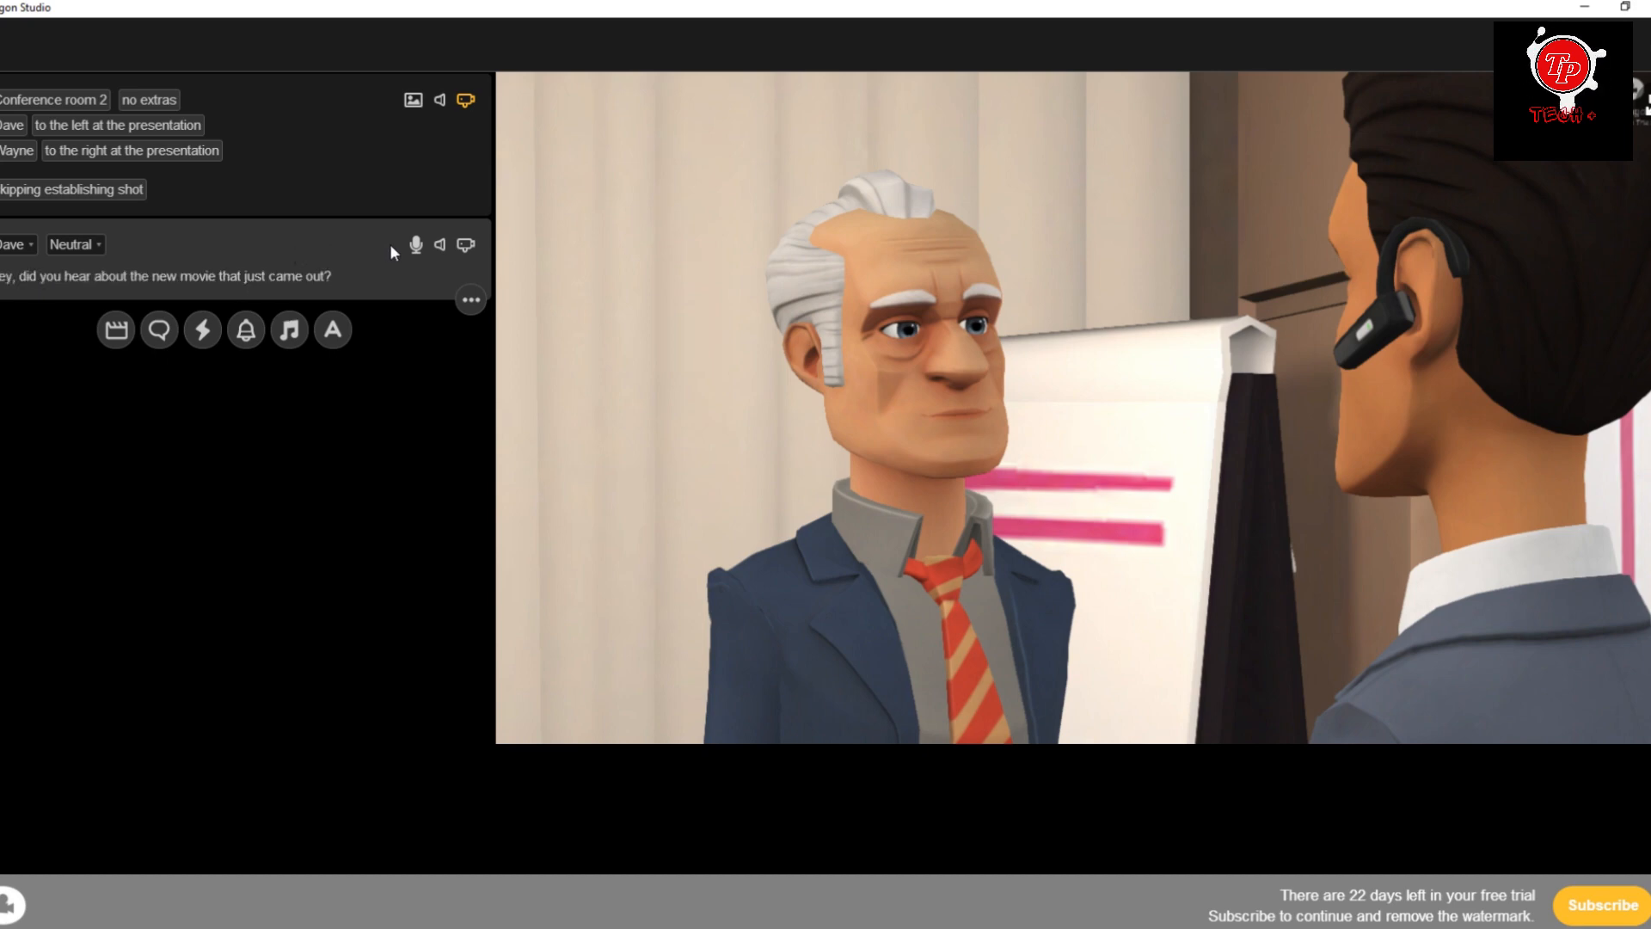
# Play back the voice for Dave's dialogue line in the voice recorder and accept it.
pyautogui.click(416, 245)
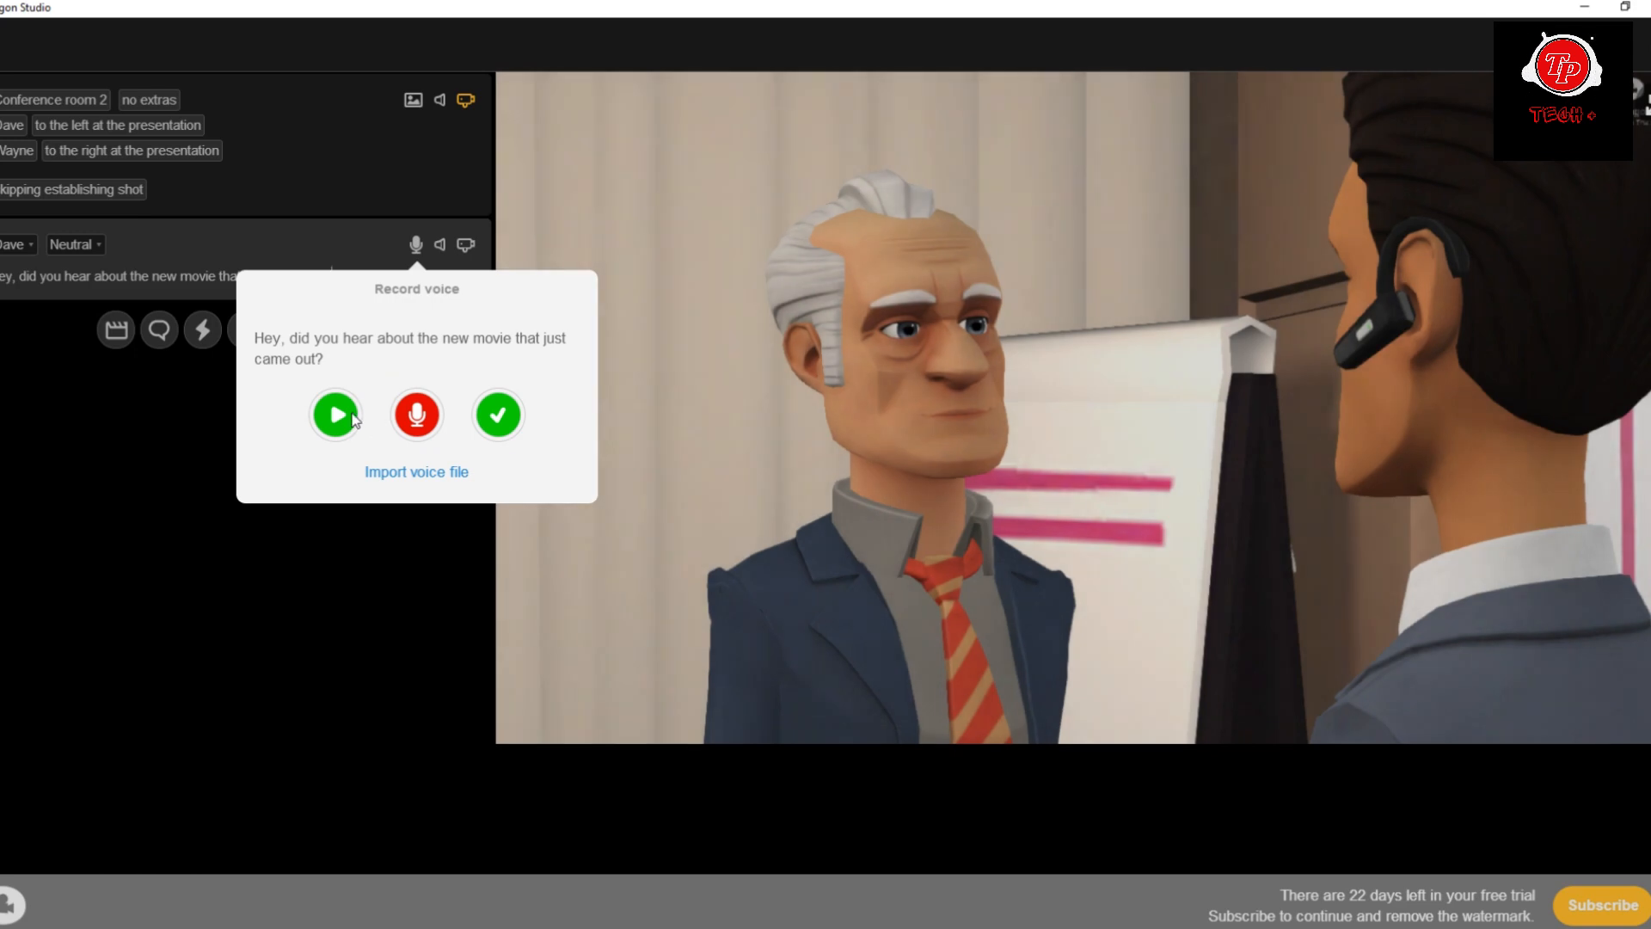
pyautogui.click(335, 416)
pyautogui.click(498, 417)
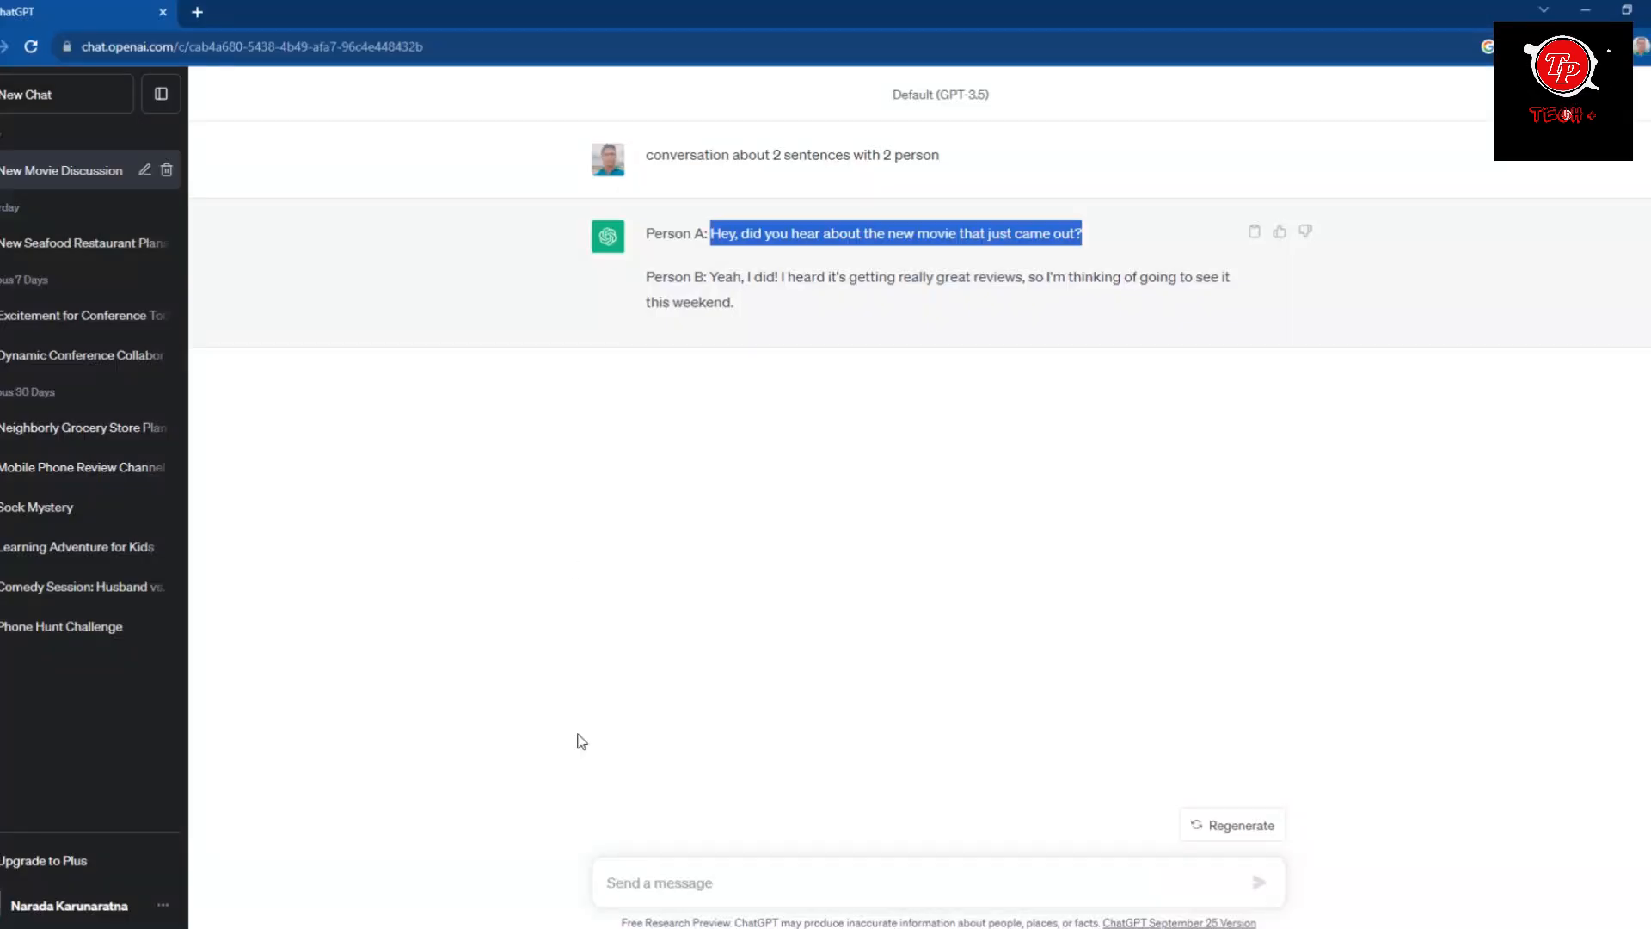
# Copy Person B's full answer from the ChatGPT reply, leaving out the speaker label.
pyautogui.moveTo(710, 276); pyautogui.dragTo(740, 307)
pyautogui.rightClick(712, 313)
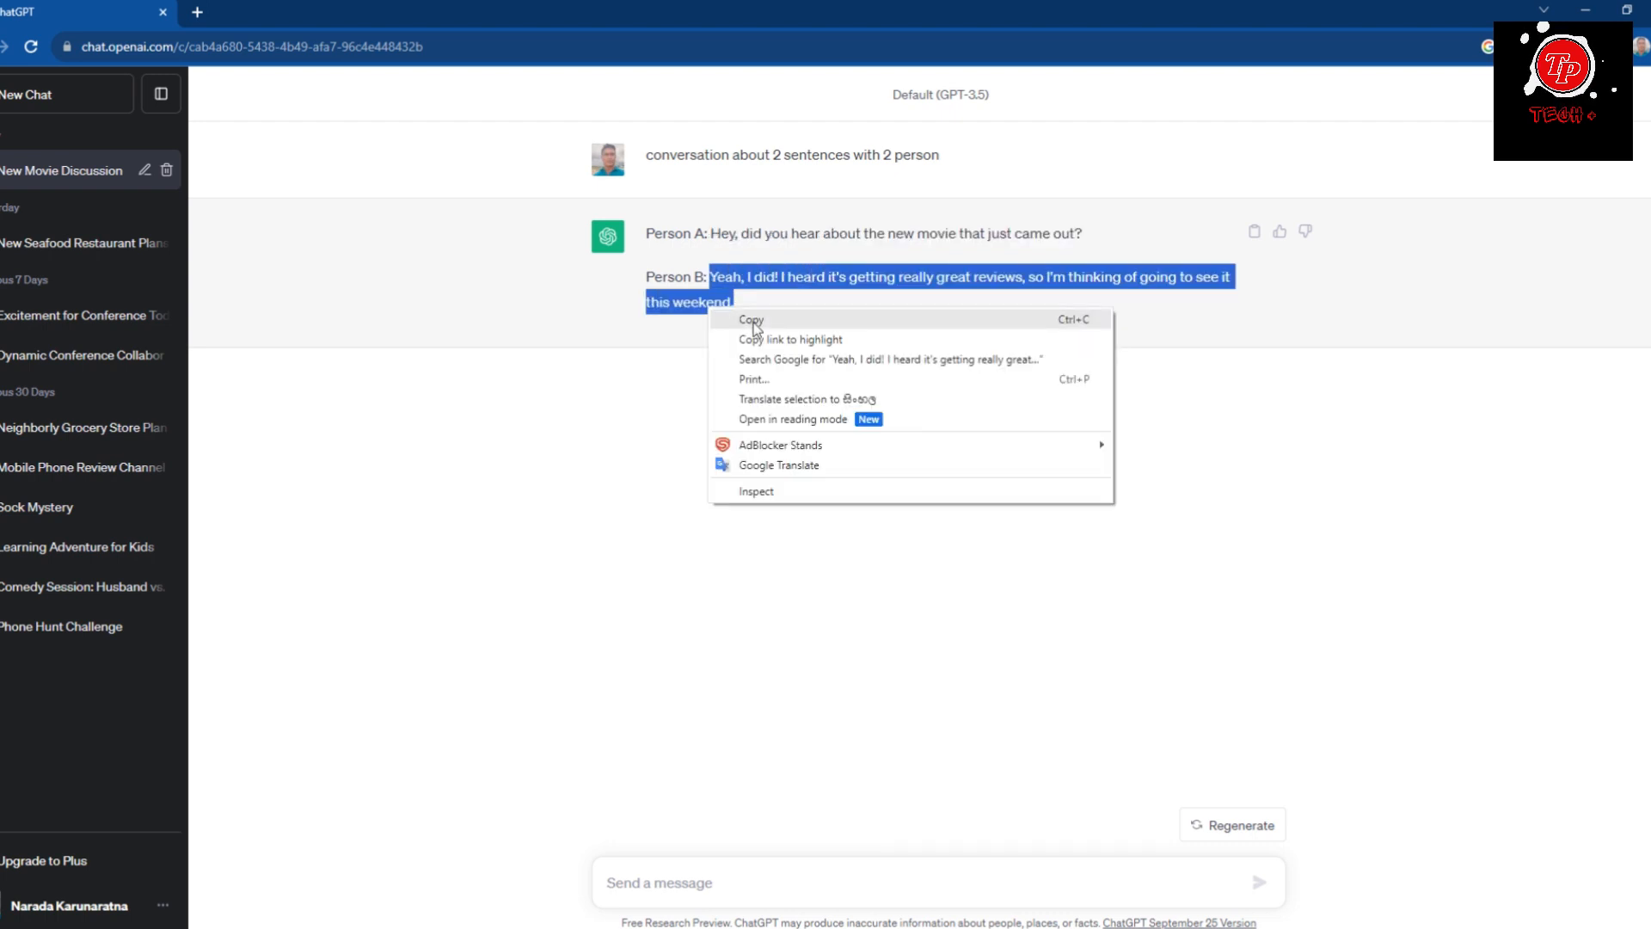
pyautogui.click(750, 321)
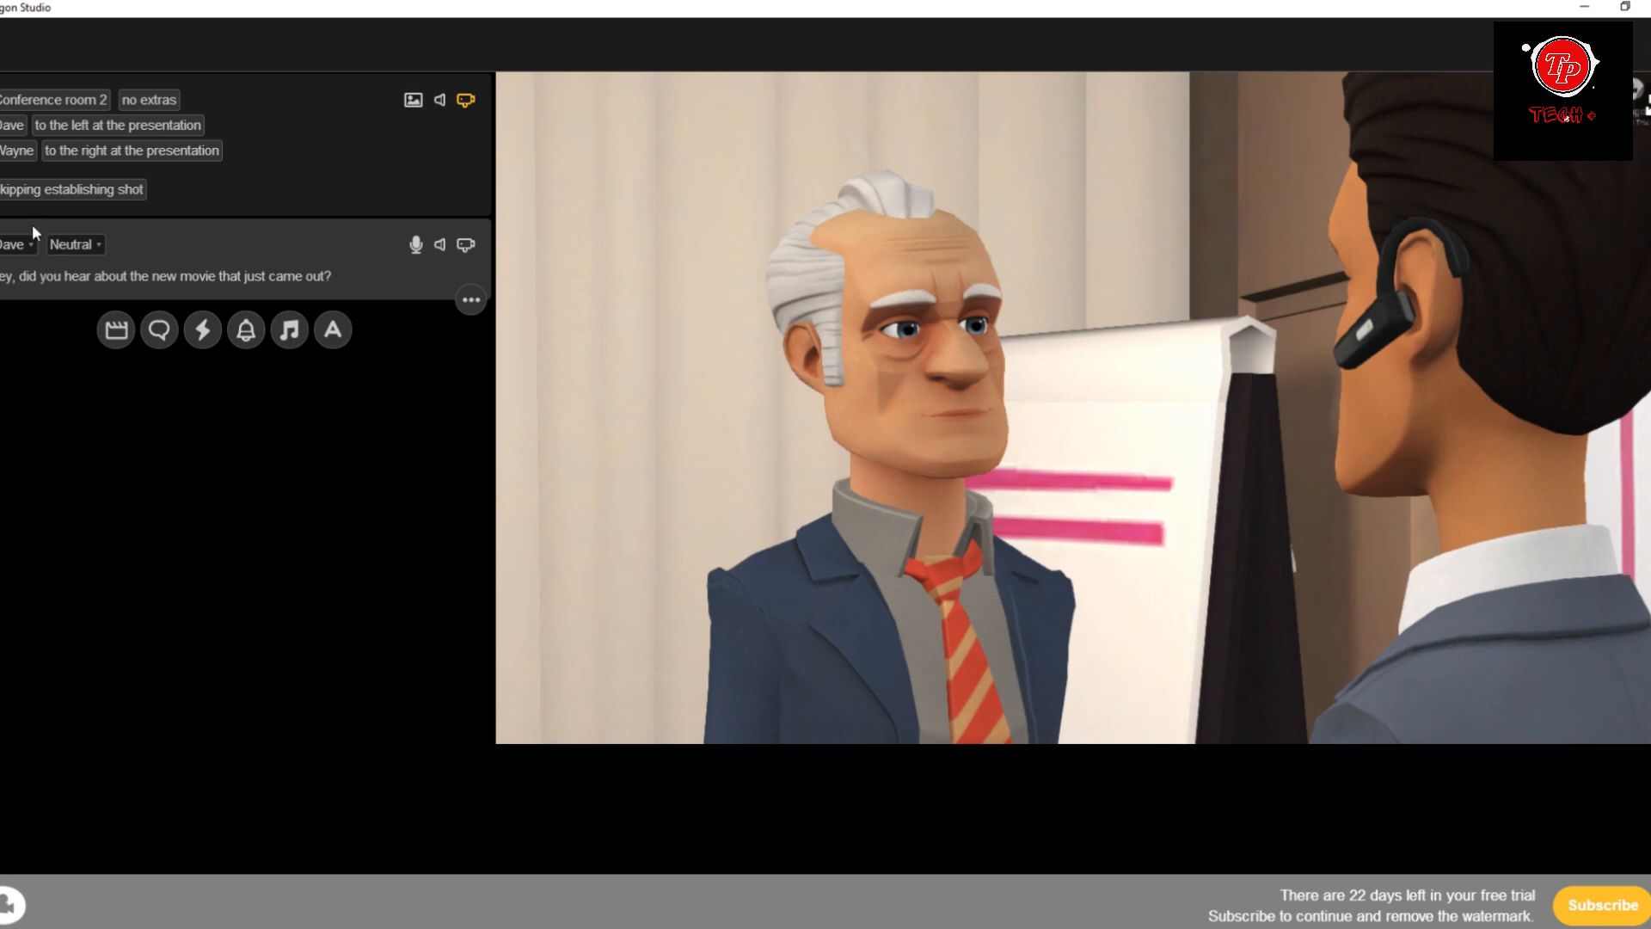
# In Plotagon Studio, add a second dialogue line for Wayne and paste in the copied answer.
pyautogui.click(159, 331)
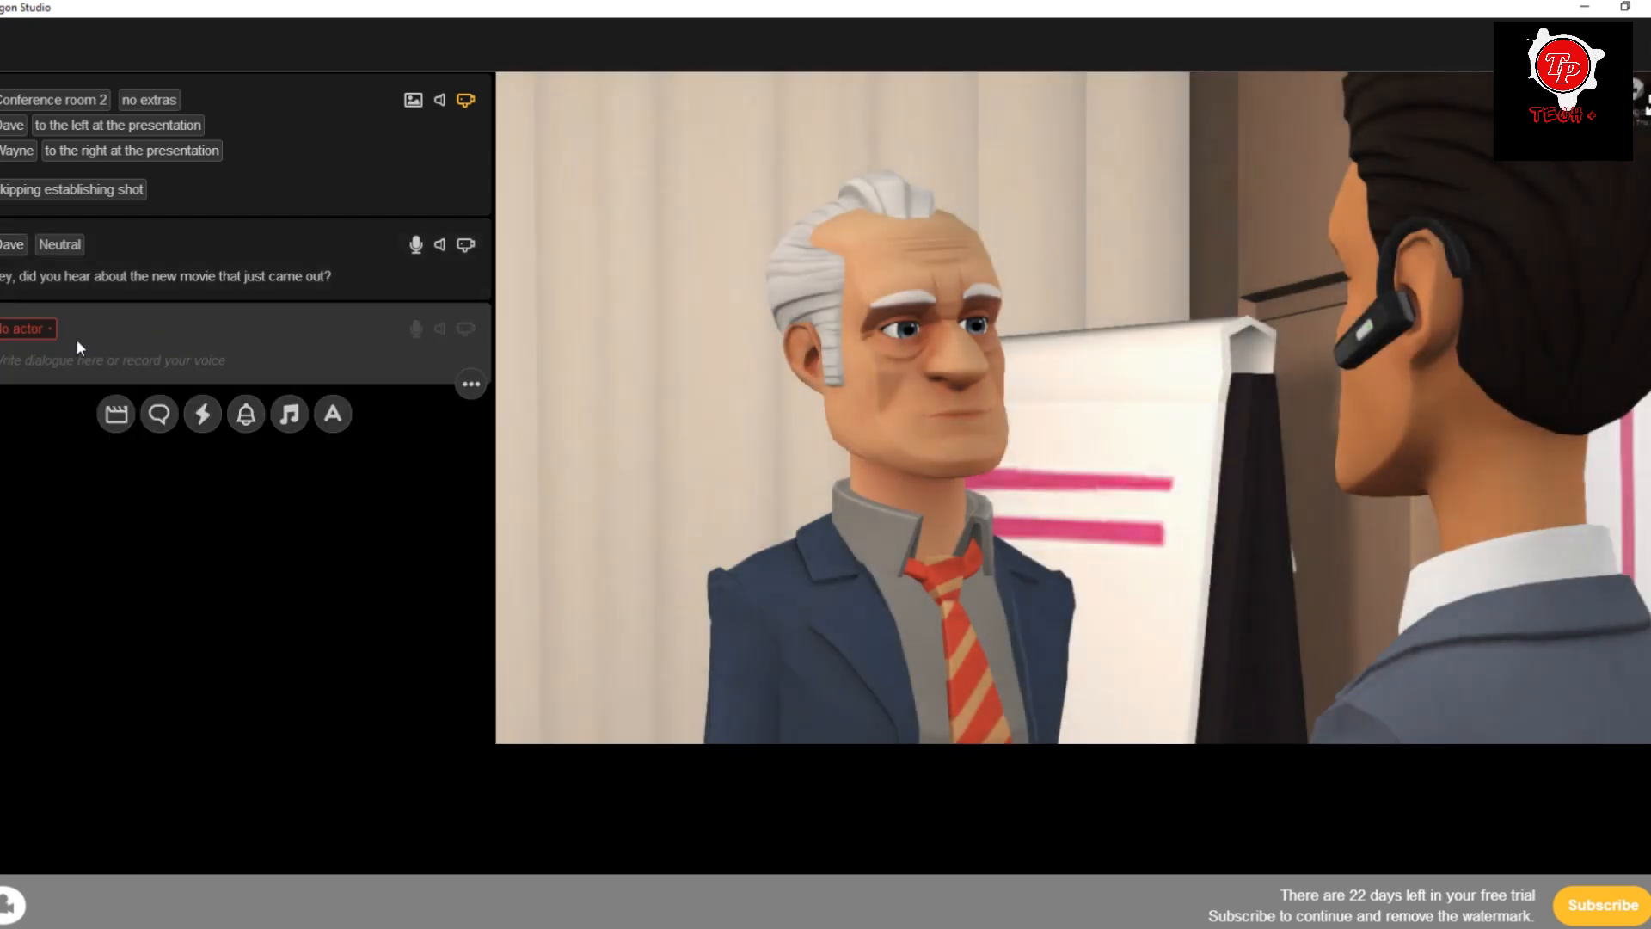
pyautogui.click(23, 329)
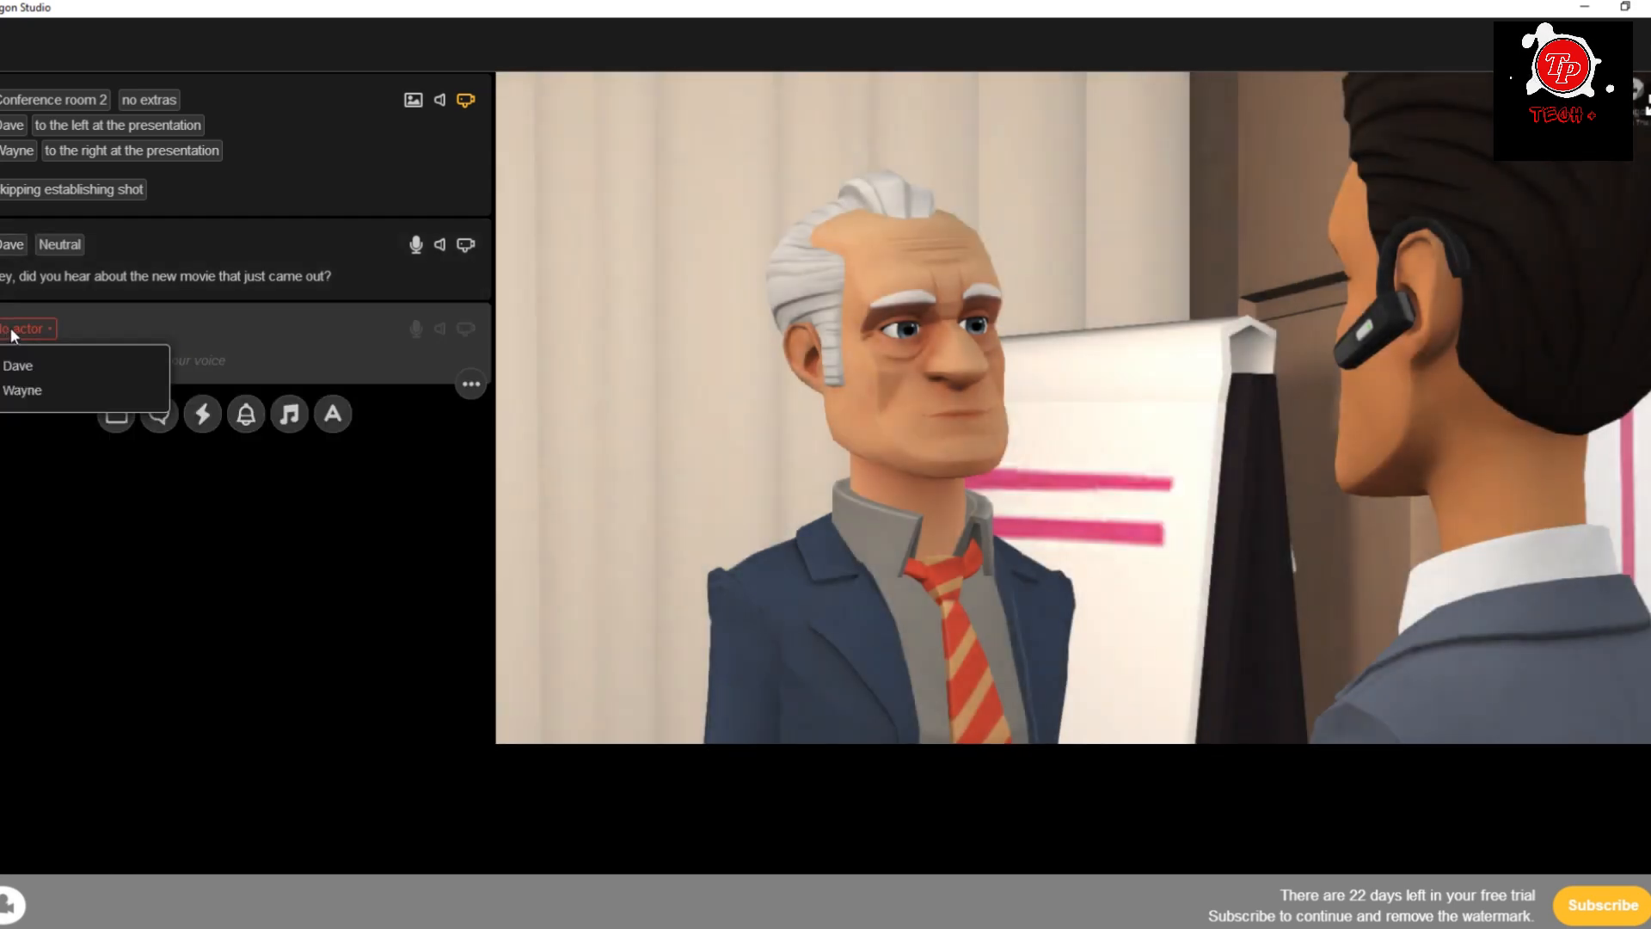
pyautogui.click(29, 391)
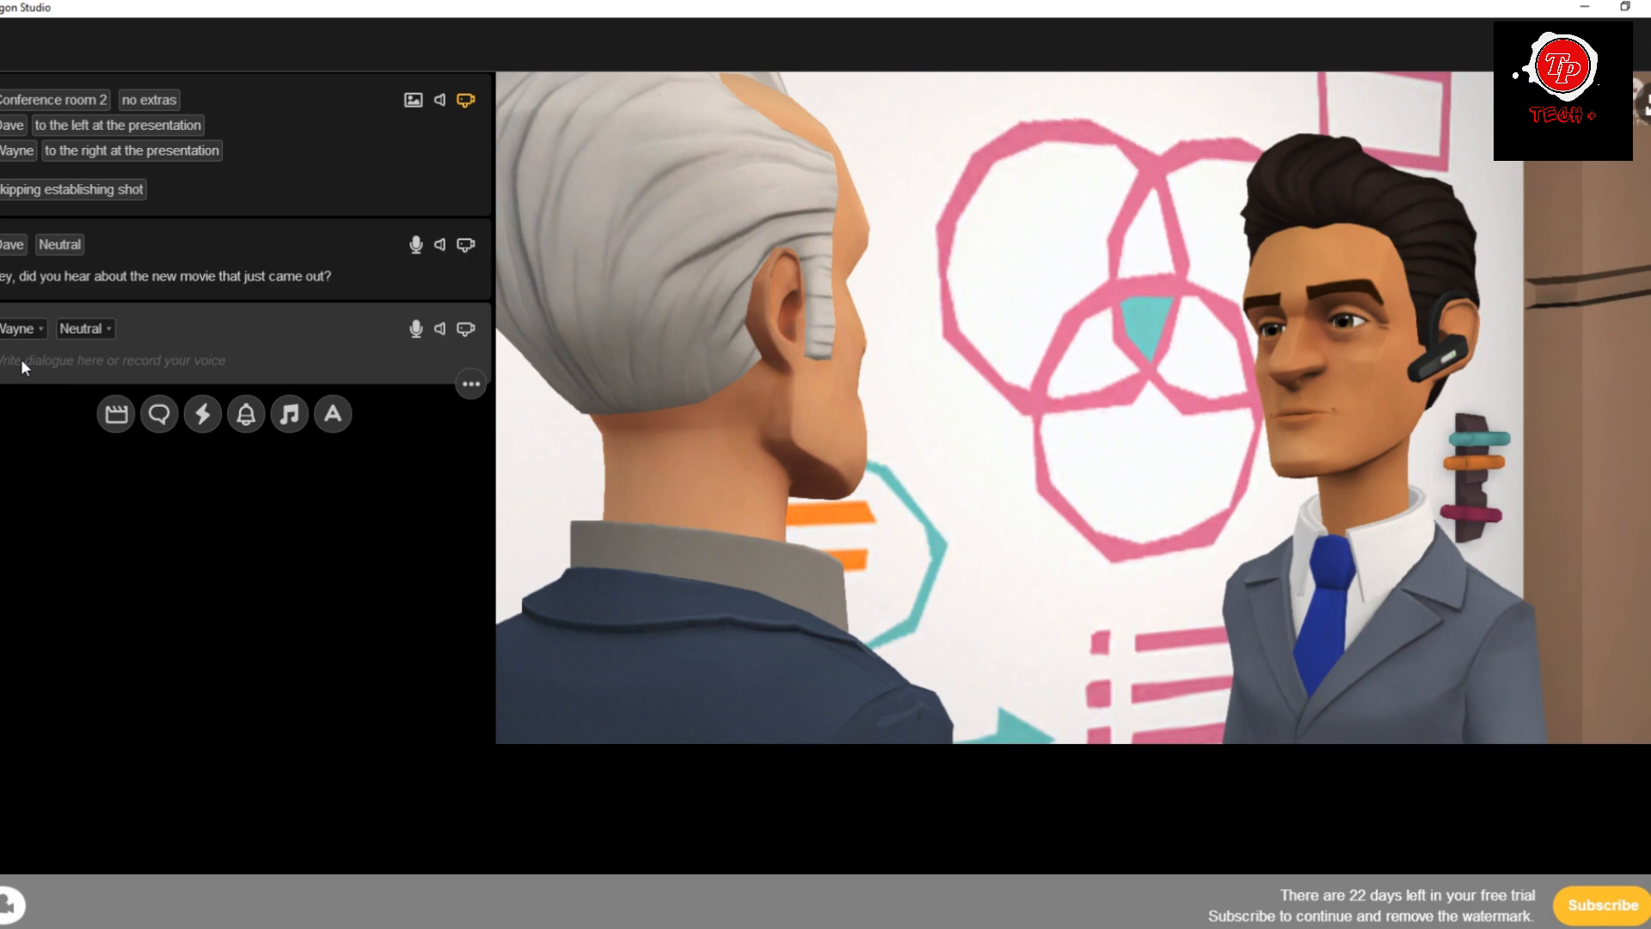
pyautogui.click(24, 358)
pyautogui.hotkey('ctrl', 'v')
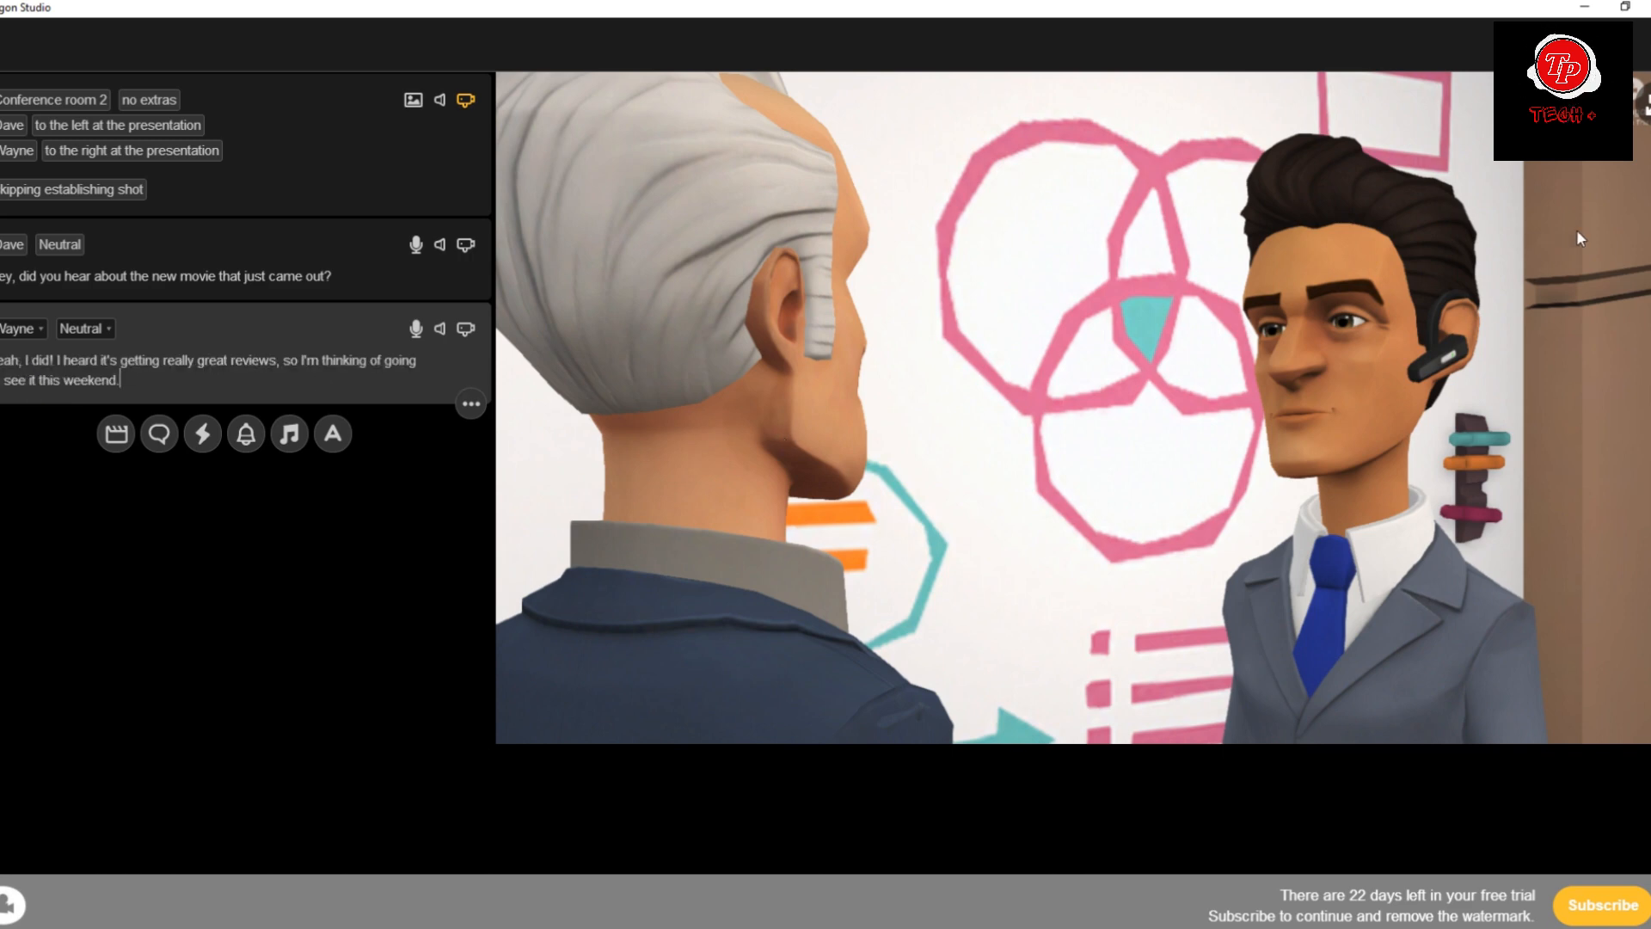
# Set the conference room scene's camera to moving right from the establishing spot, looking at Presentation (left).
pyautogui.click(346, 195)
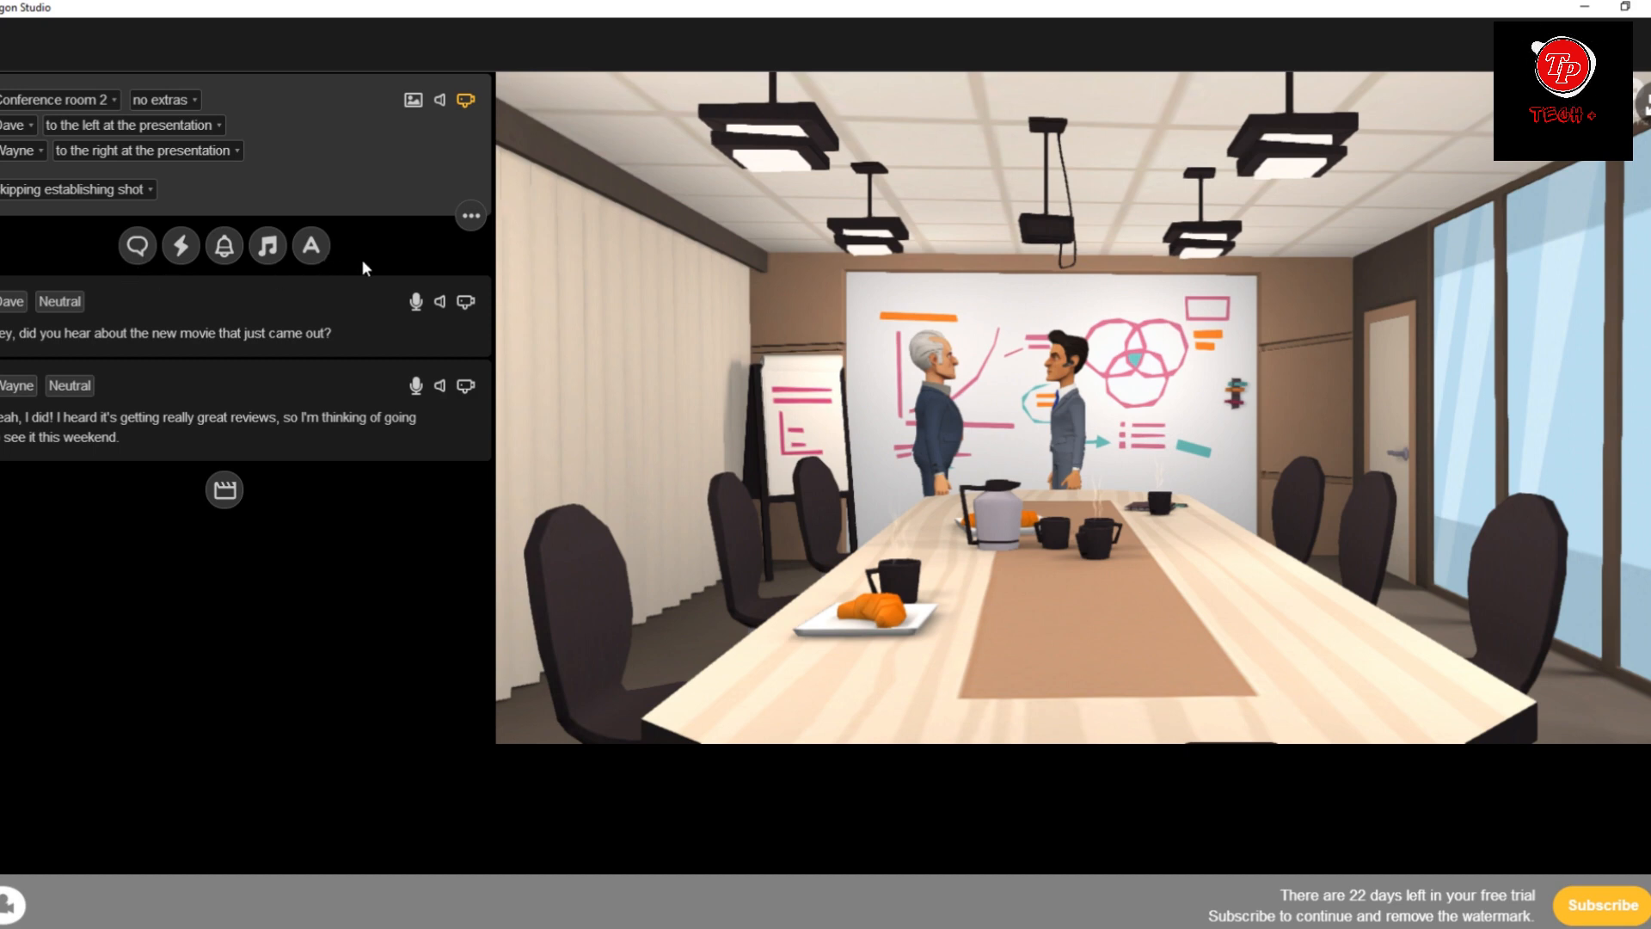
pyautogui.click(464, 99)
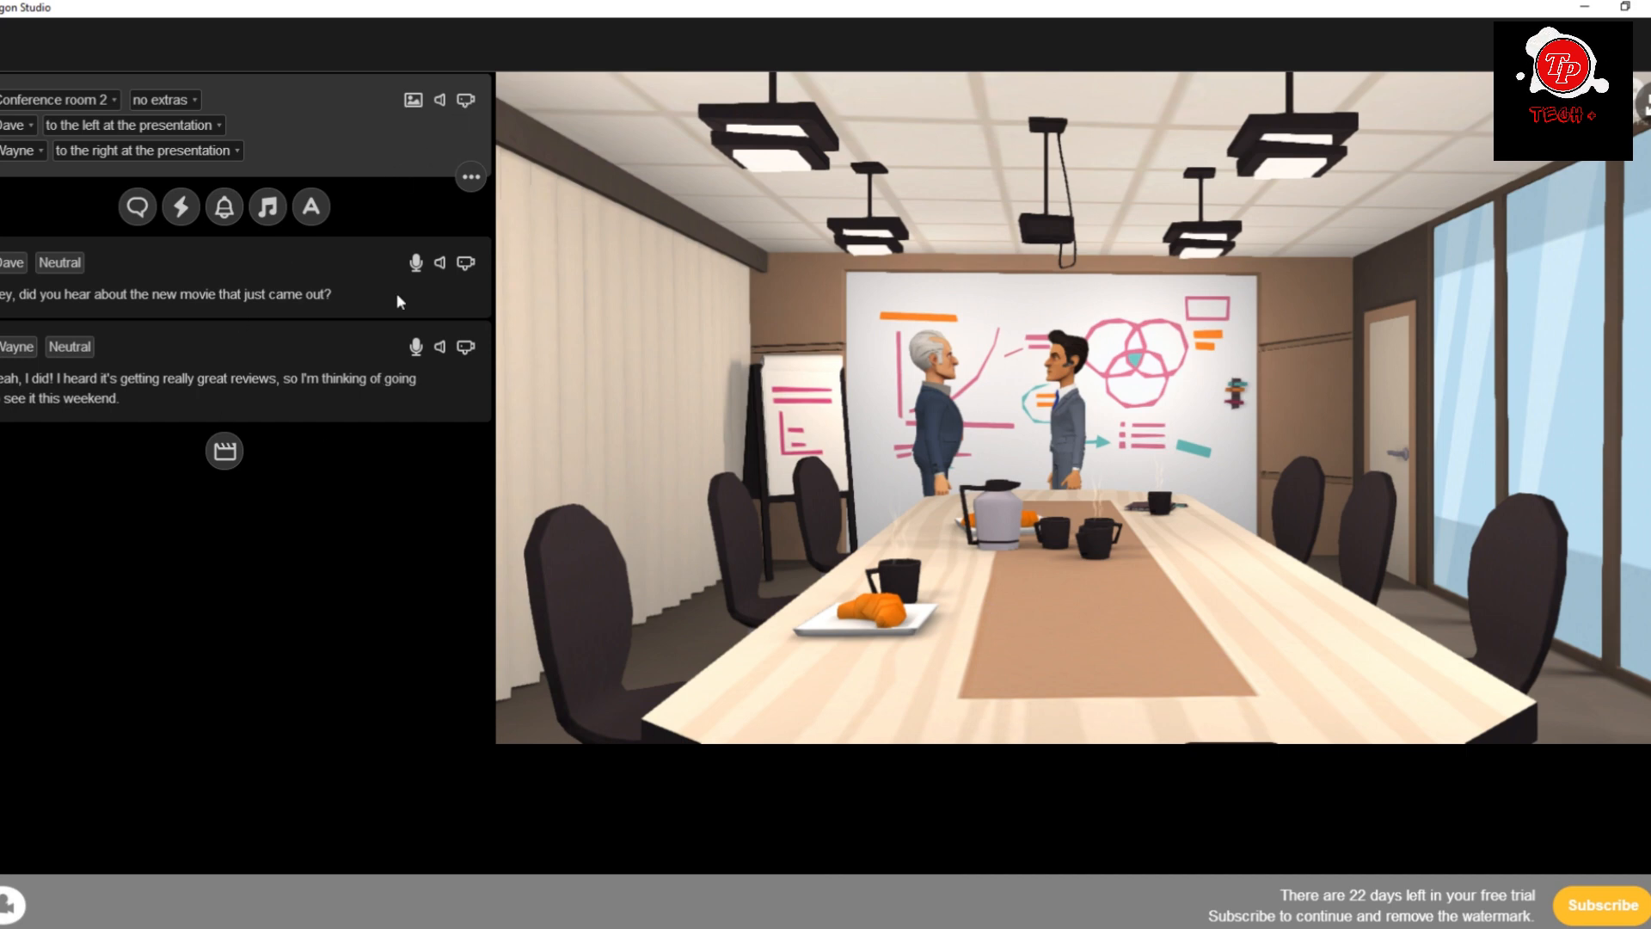
pyautogui.click(464, 100)
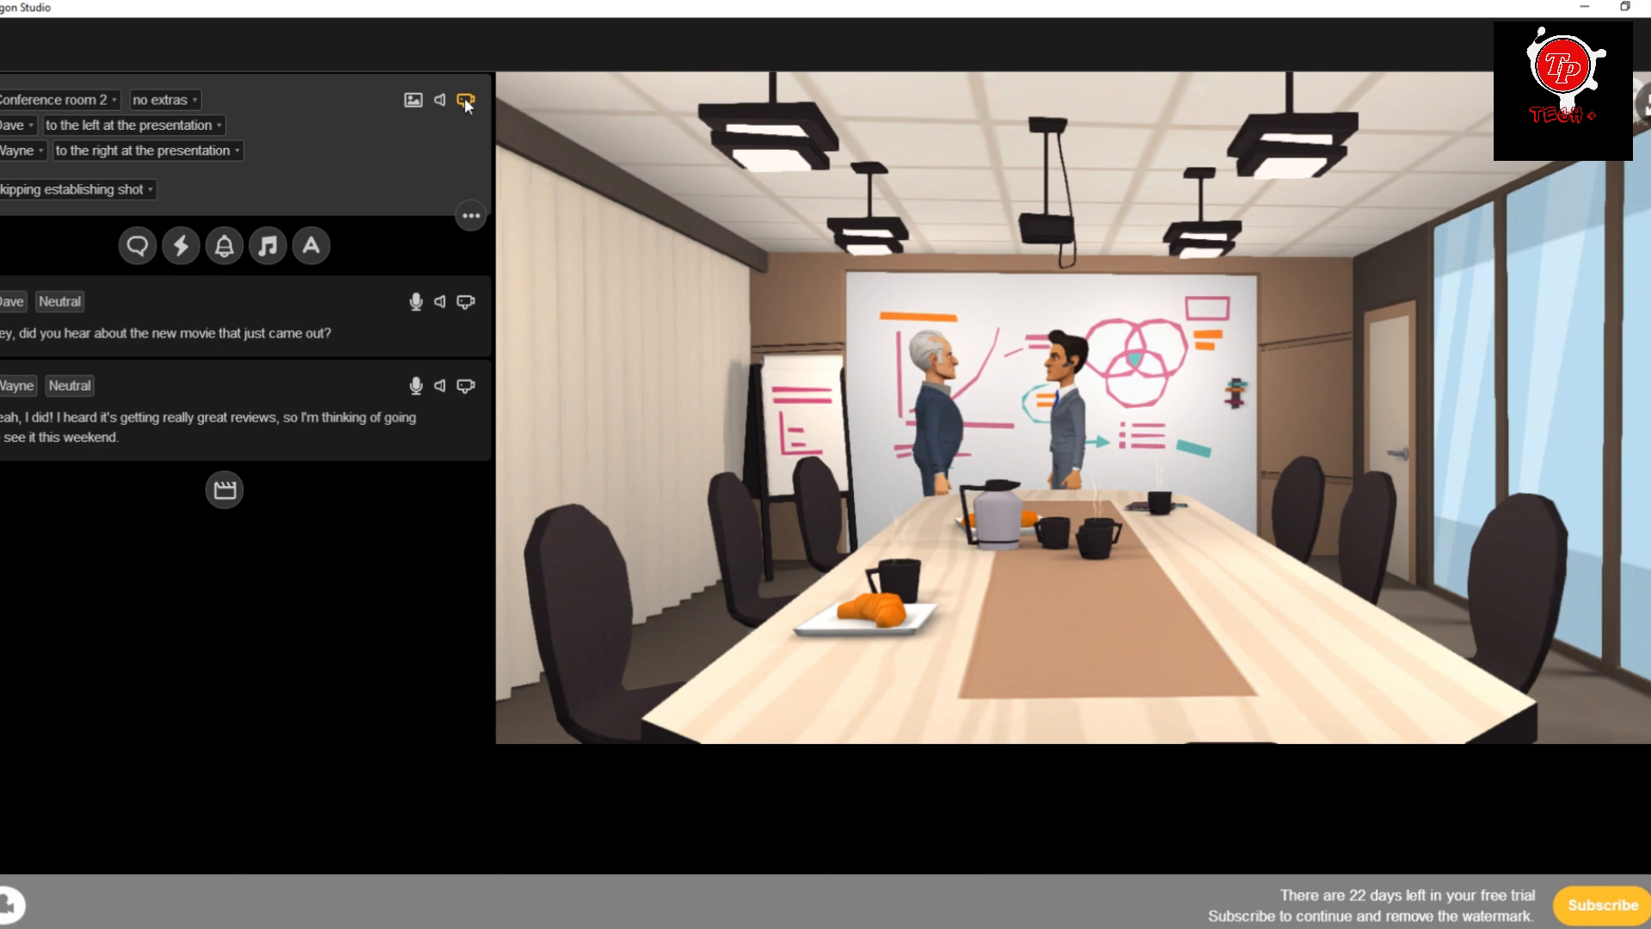
pyautogui.click(150, 191)
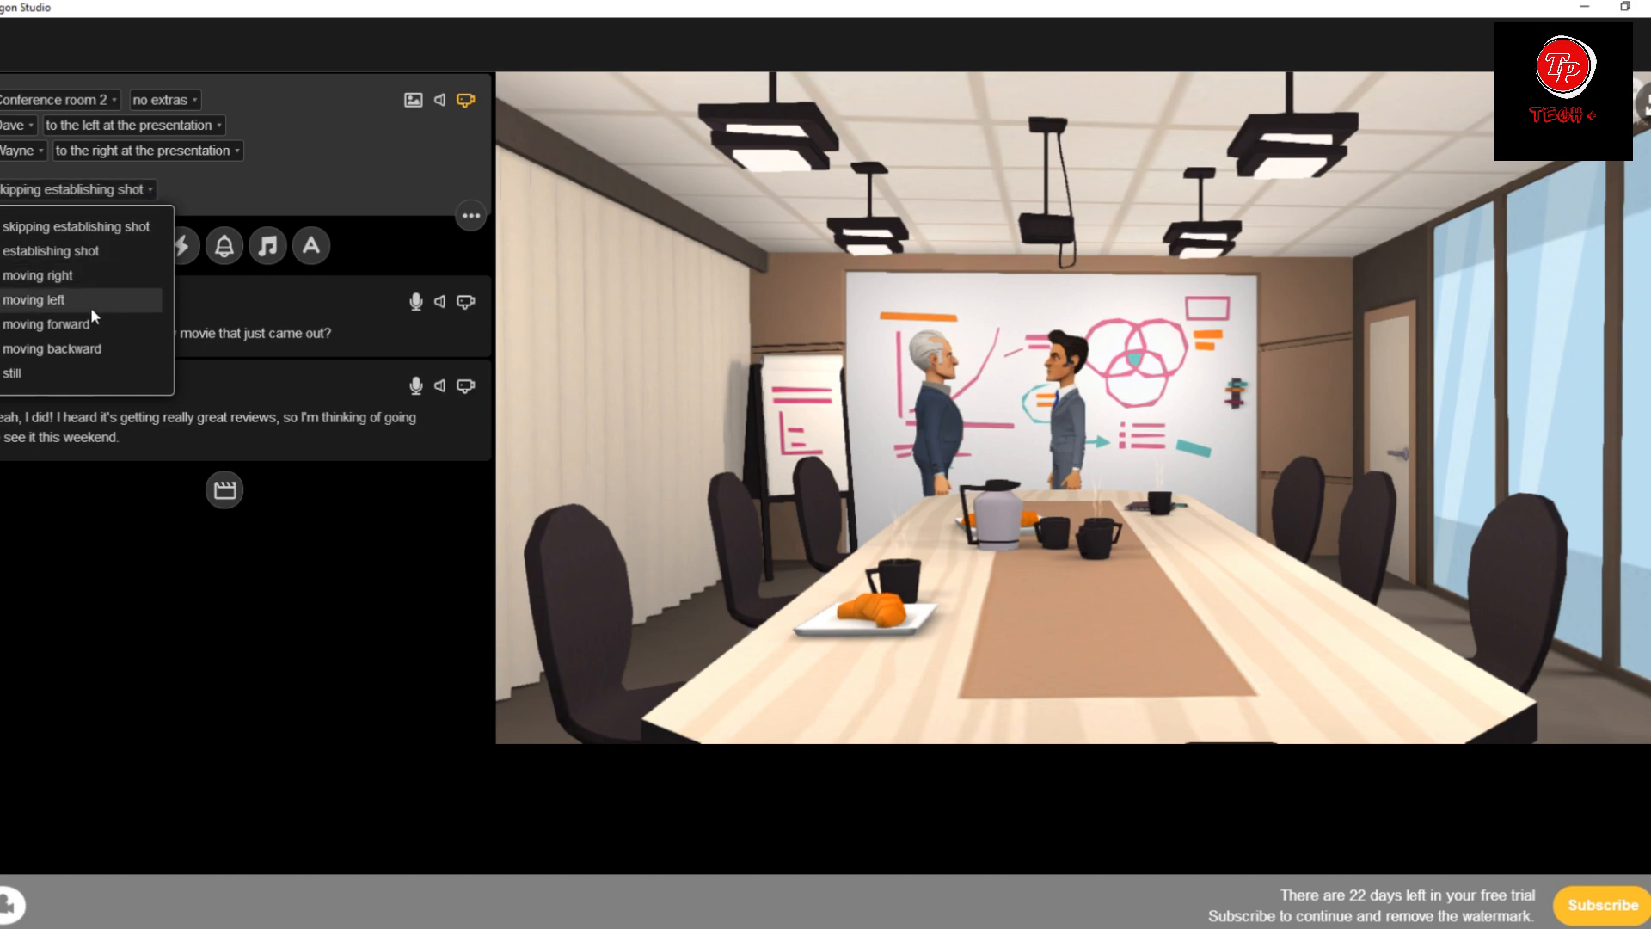
pyautogui.click(88, 274)
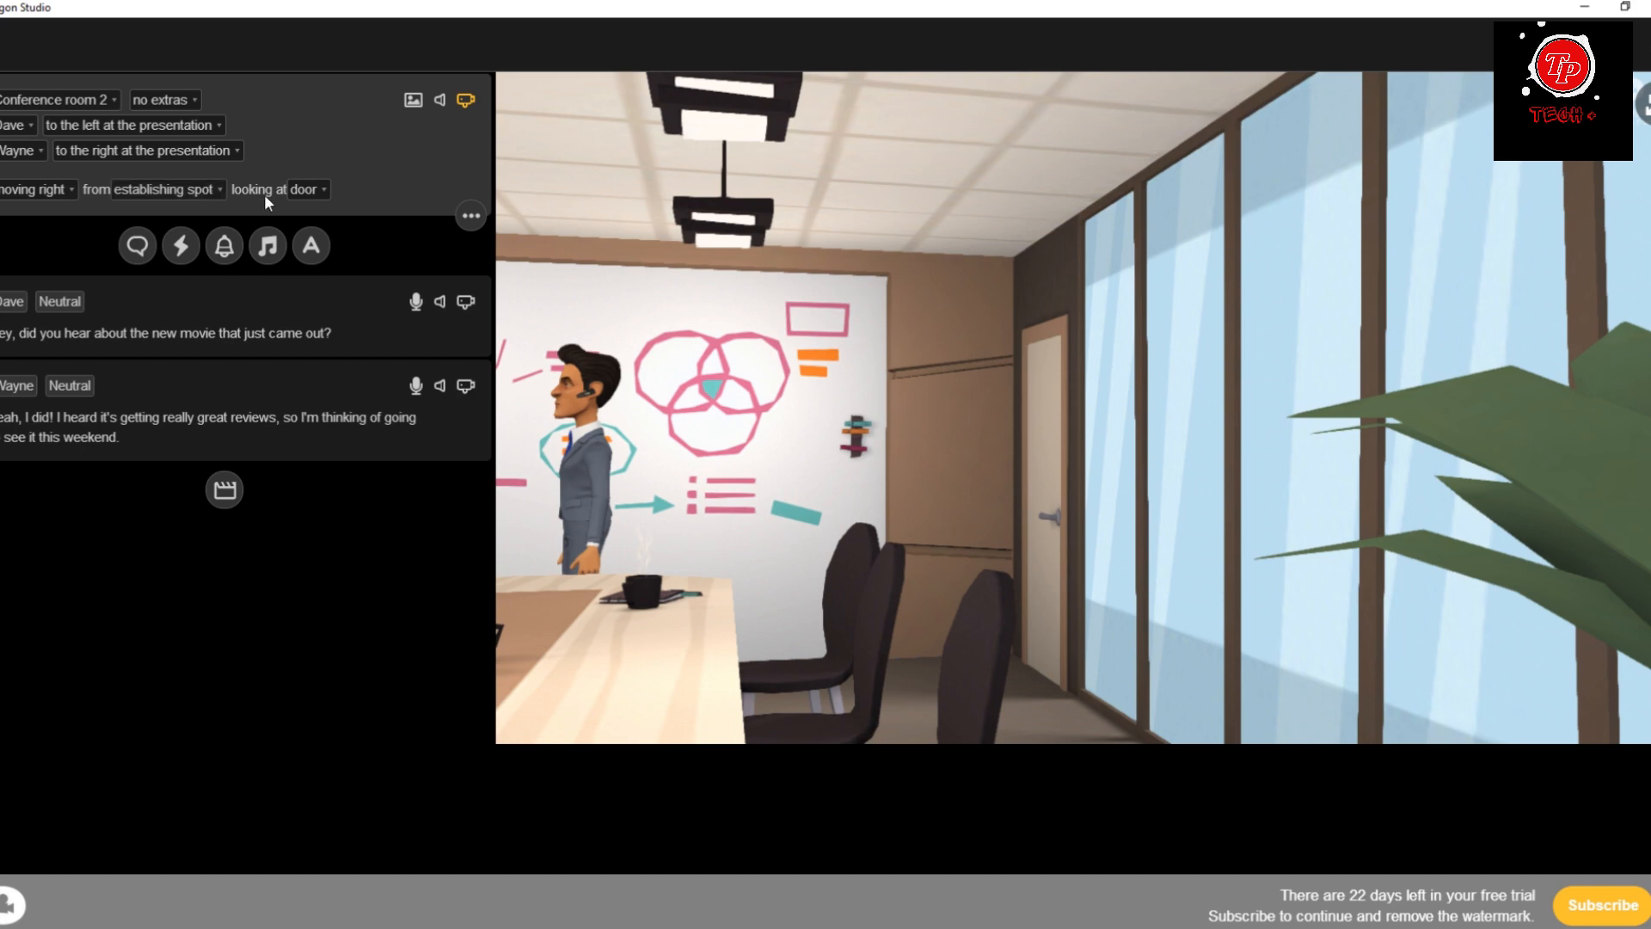
pyautogui.click(308, 189)
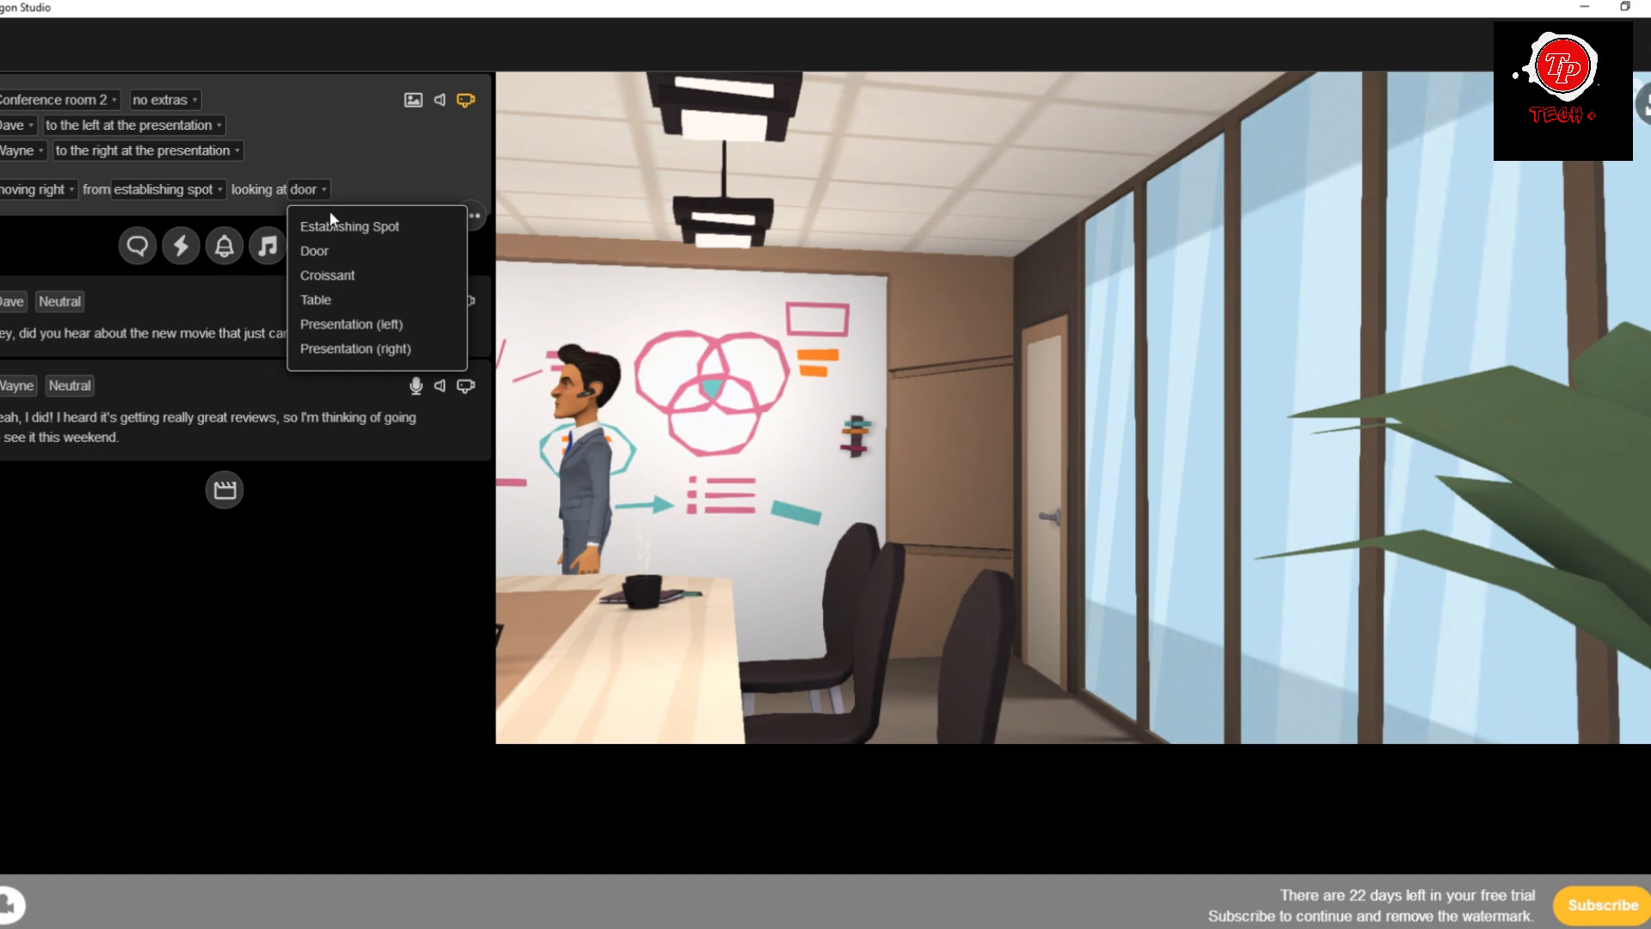
pyautogui.click(340, 327)
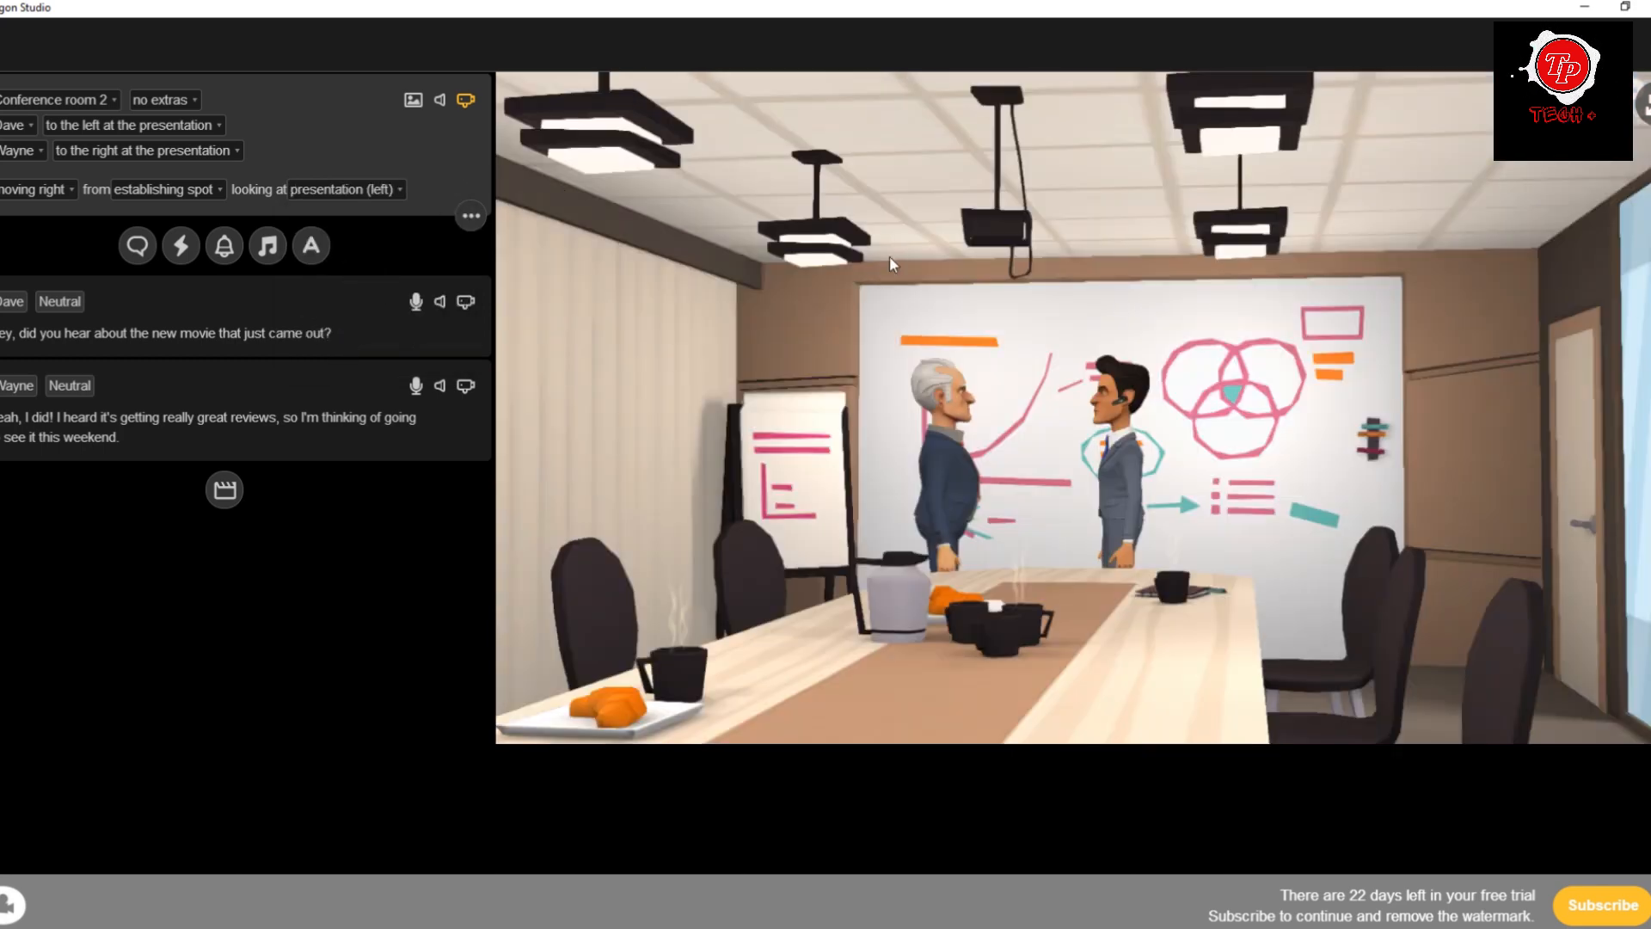
# Add a new scene at the end of the movie and set its location to CEO office.
pyautogui.press('space')
pyautogui.click(223, 488)
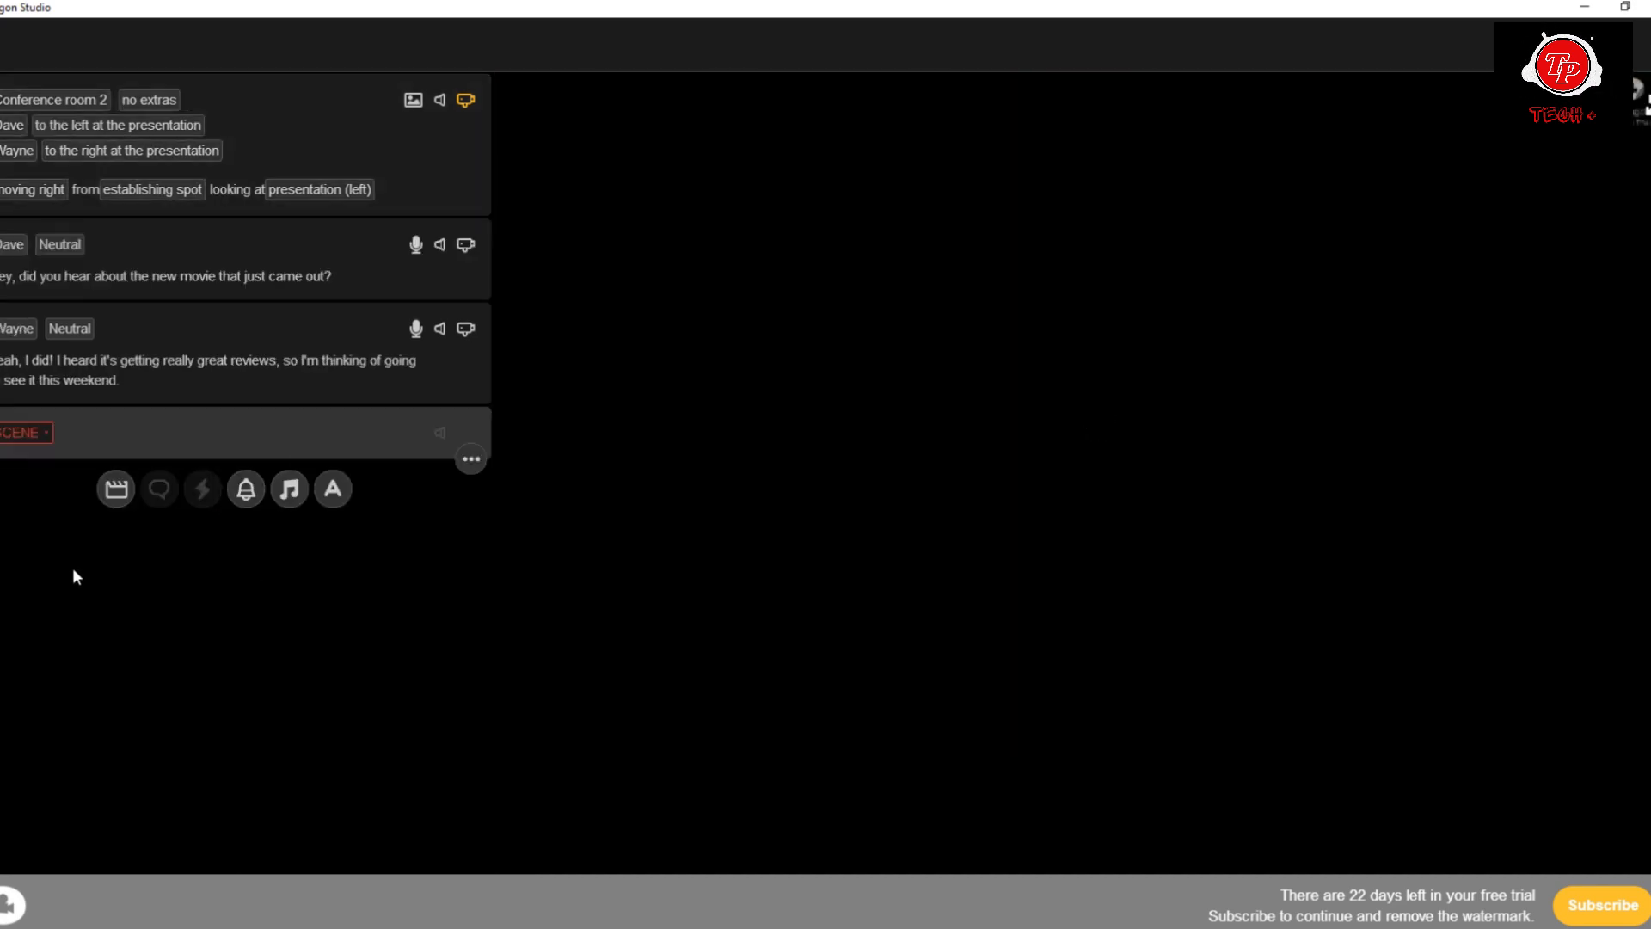
pyautogui.click(15, 436)
pyautogui.scroll(-10, 791, 492)
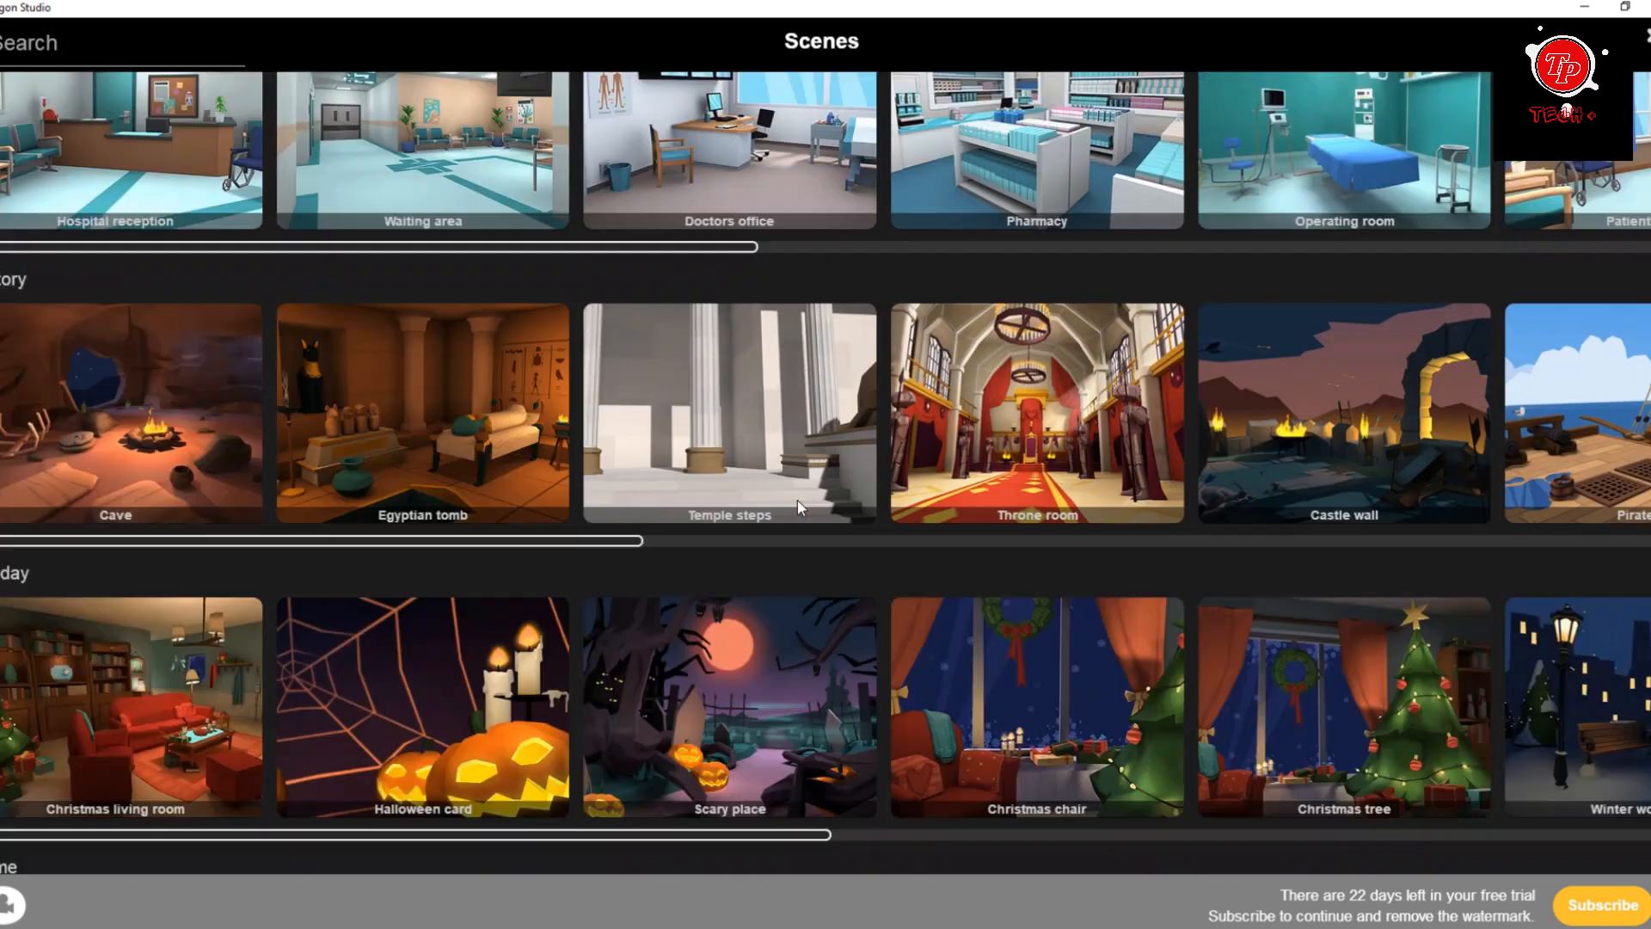
pyautogui.scroll(-10, 797, 498)
pyautogui.click(761, 357)
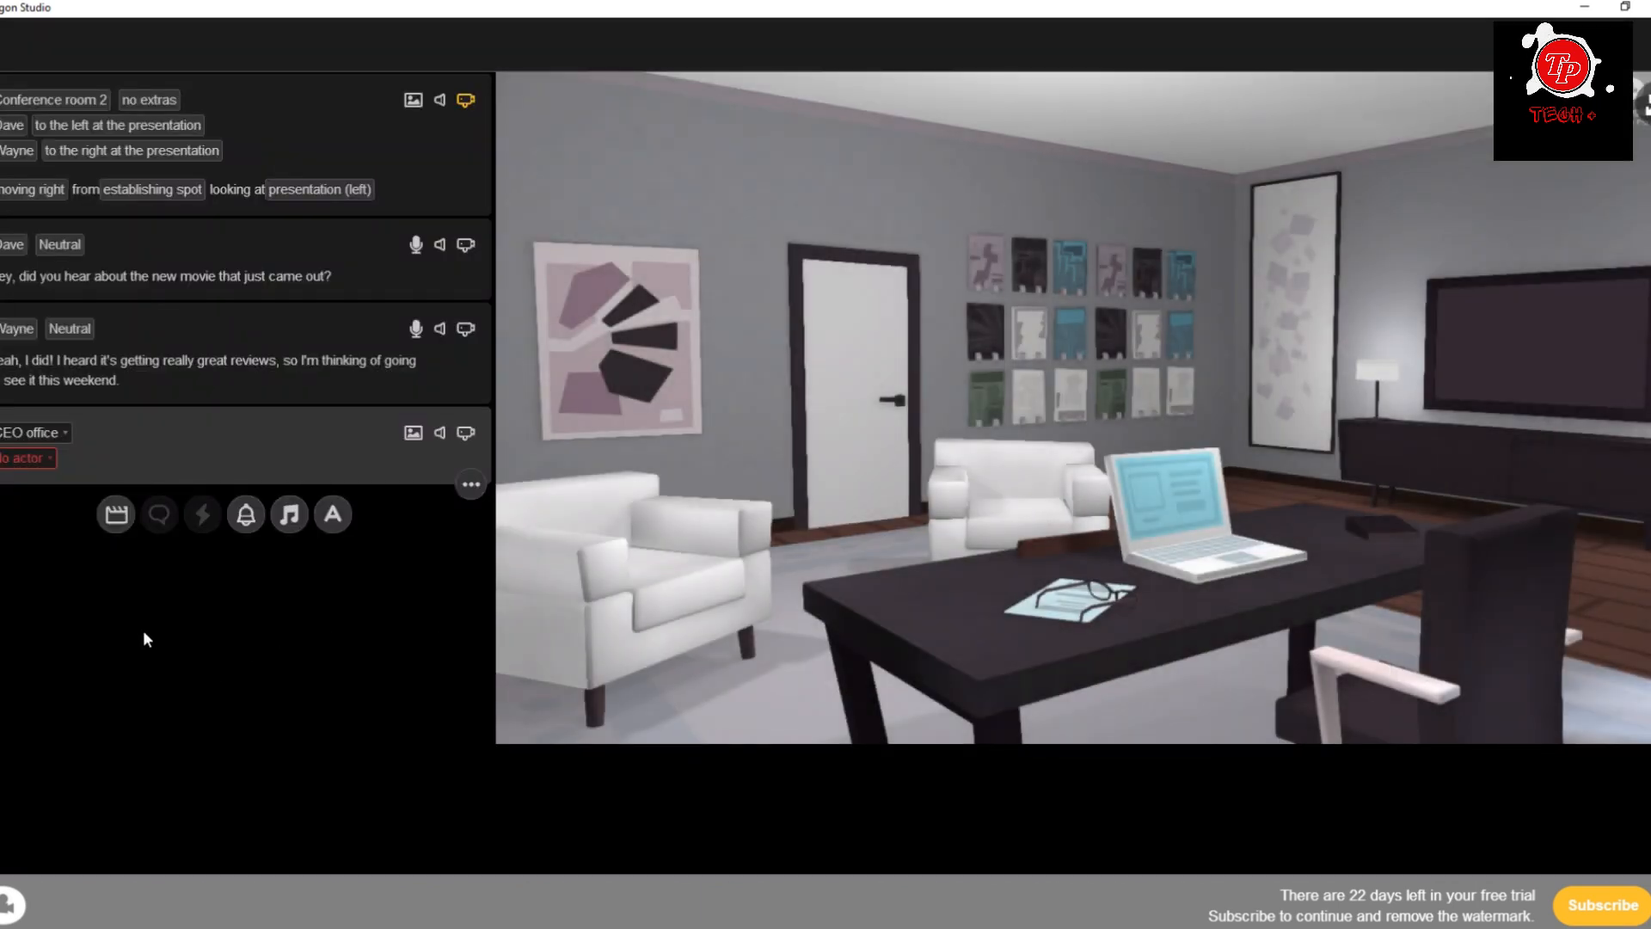
# Cast Carla to the left by the desk and Dave to the right by the desk in the CEO office scene.
pyautogui.click(25, 458)
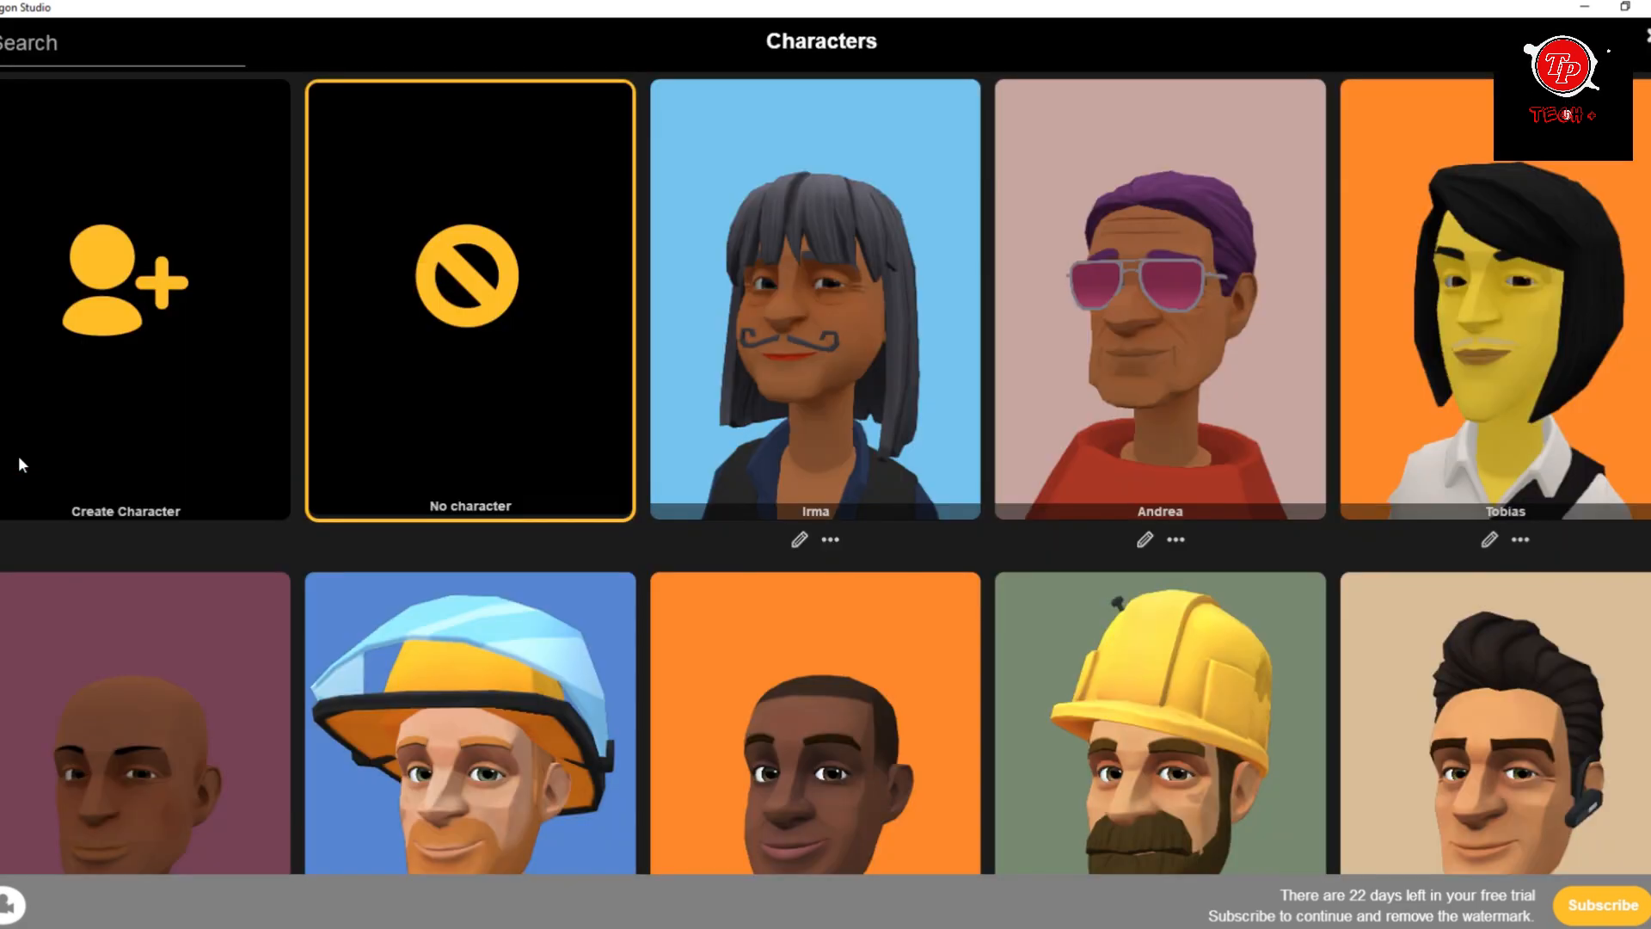
pyautogui.scroll(-9, 828, 451)
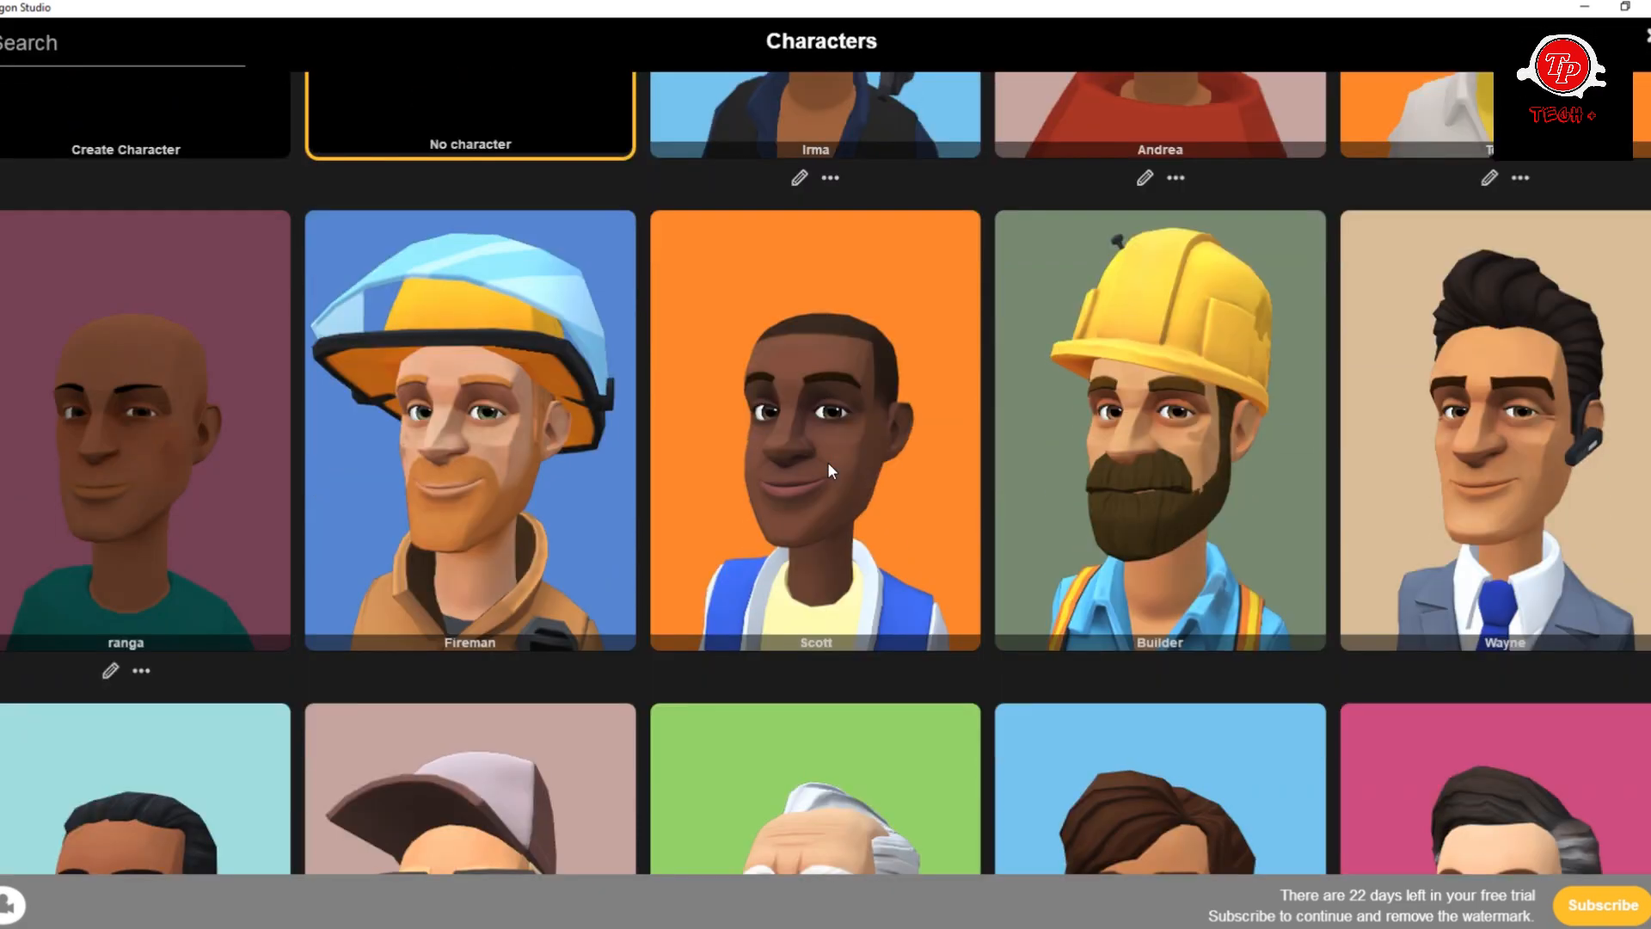
pyautogui.scroll(-2, 827, 471)
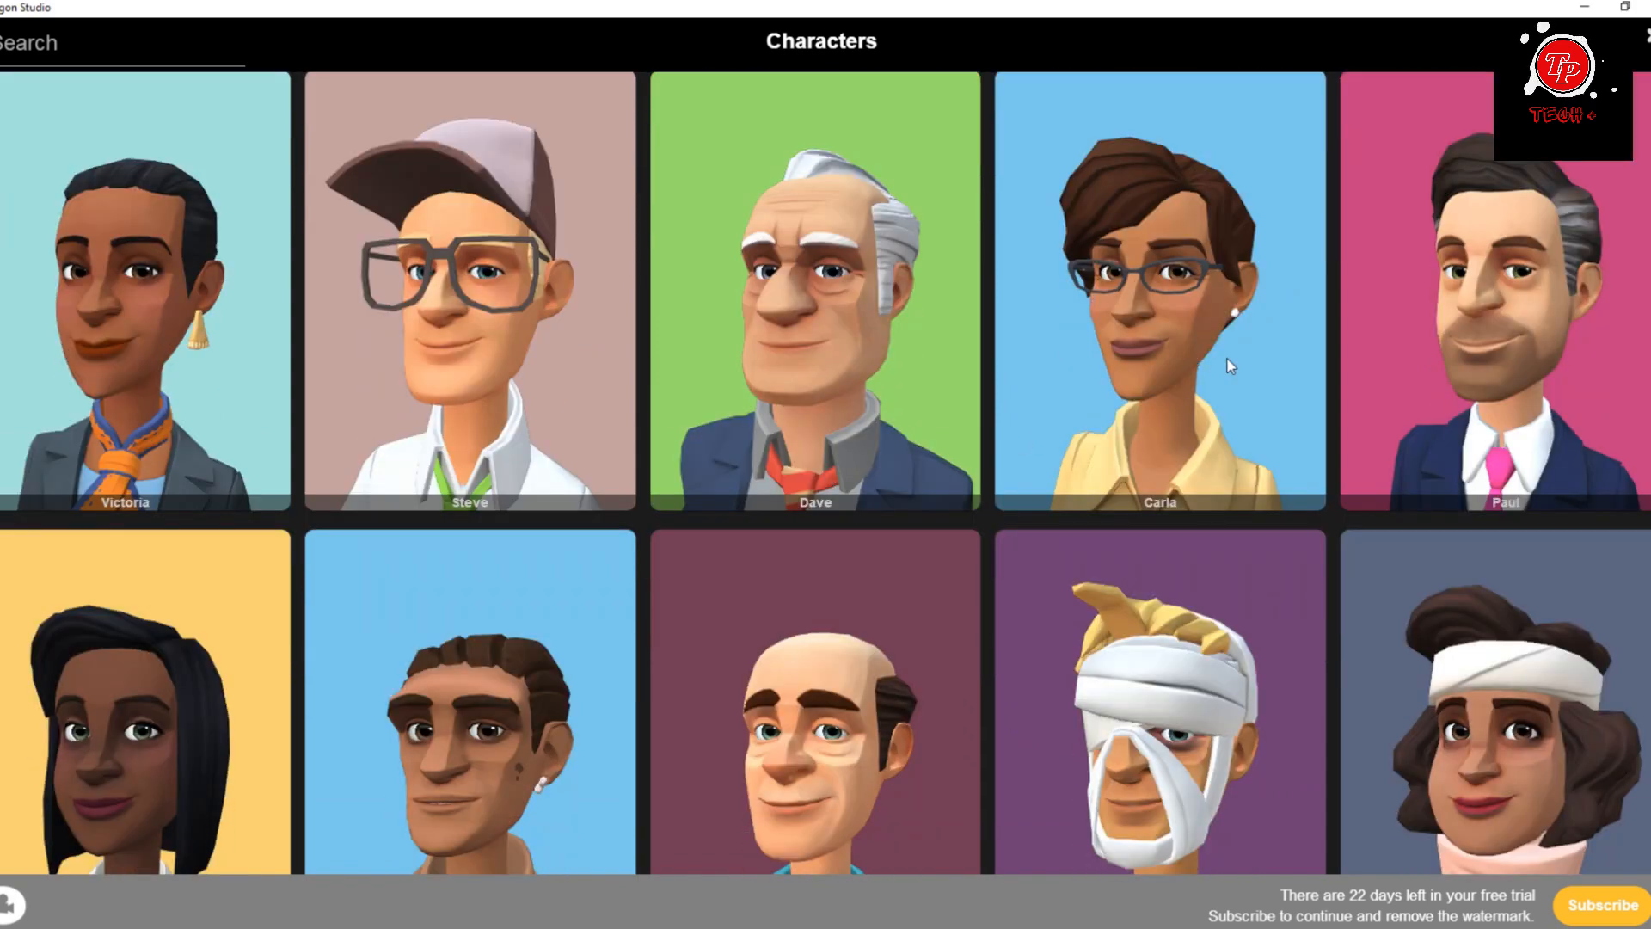
pyautogui.scroll(-2, 699, 652)
pyautogui.scroll(2, 713, 642)
pyautogui.scroll(5, 1154, 373)
pyautogui.scroll(-3, 1153, 373)
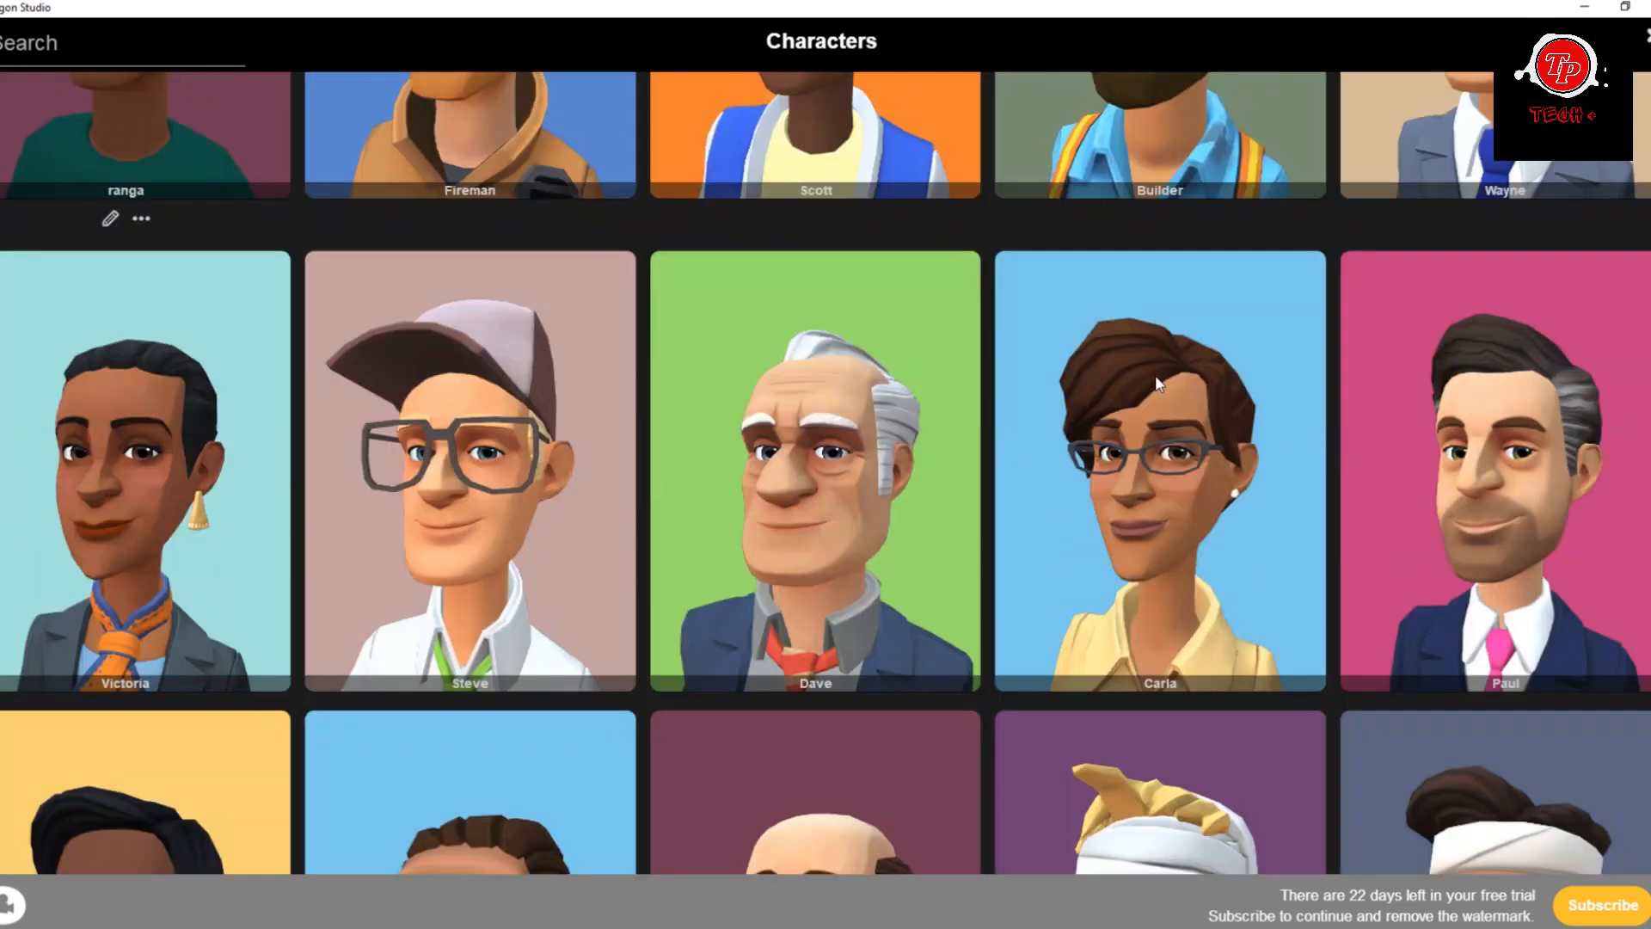
pyautogui.scroll(-2, 1157, 383)
pyautogui.scroll(-5, 1161, 370)
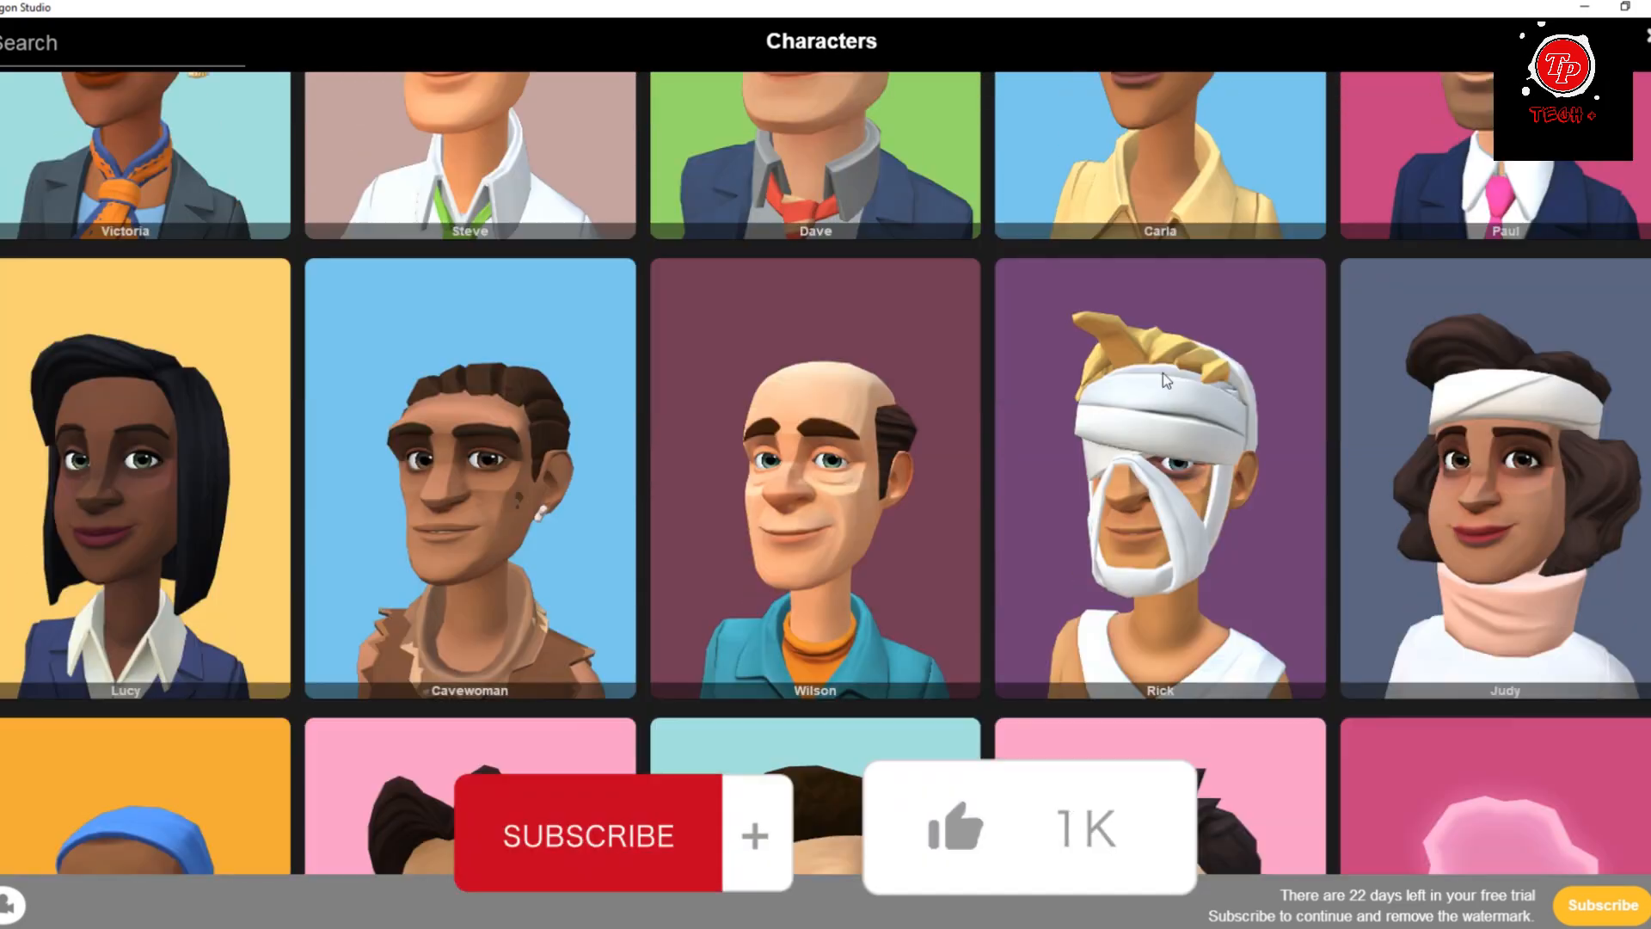
pyautogui.scroll(4, 1162, 372)
pyautogui.scroll(1, 1162, 372)
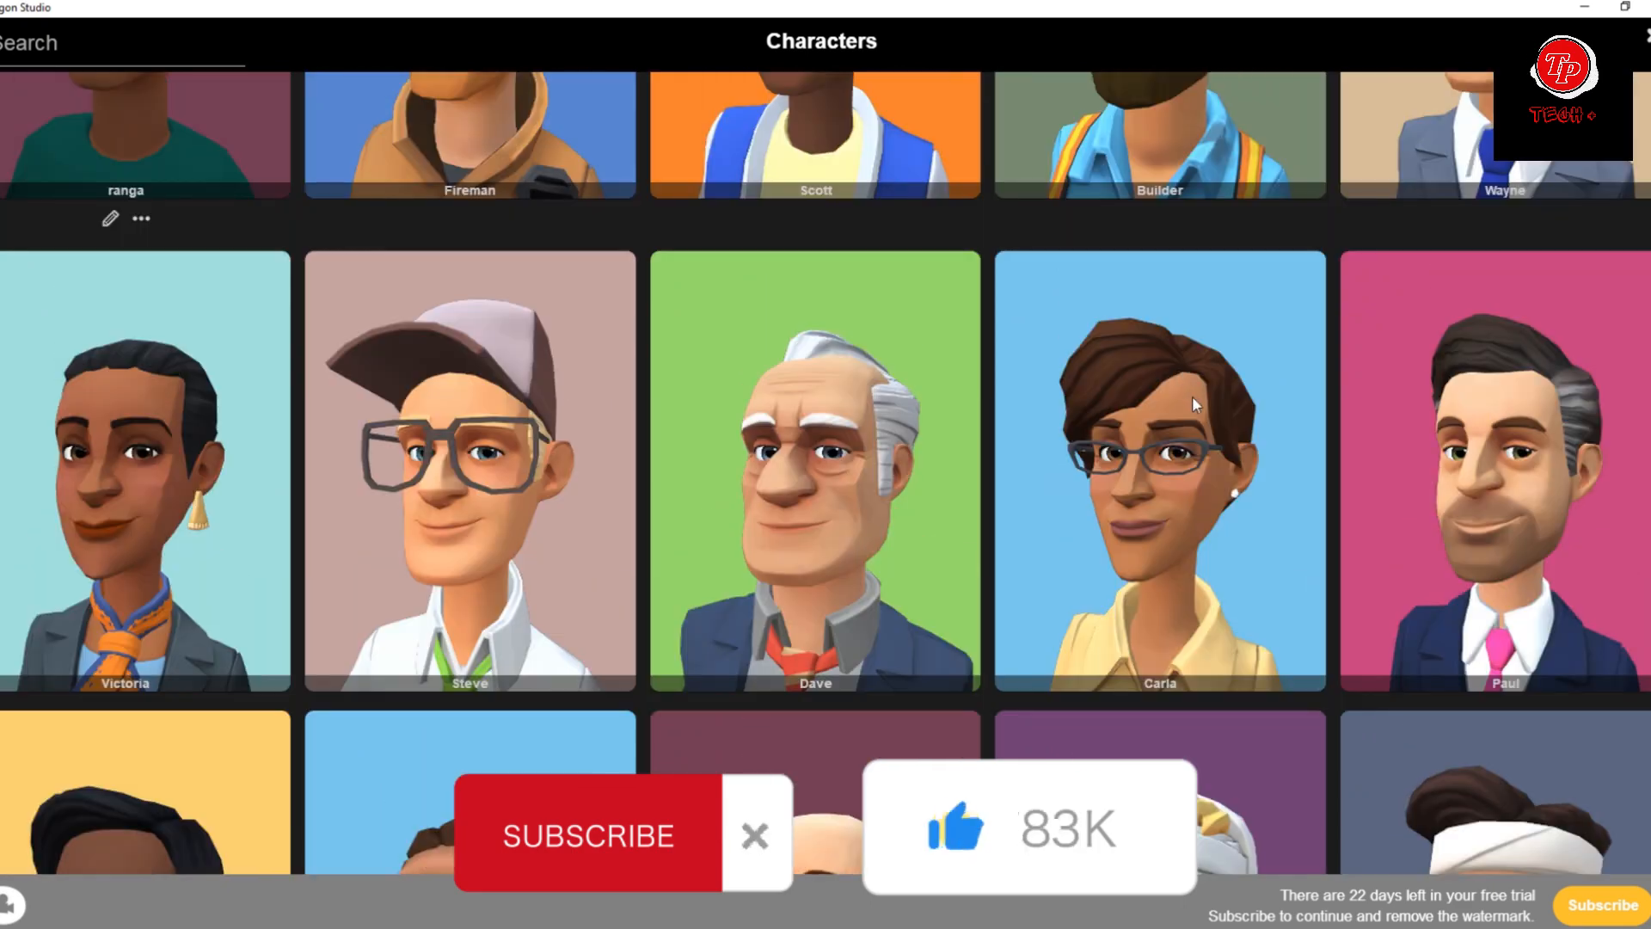
pyautogui.click(1189, 396)
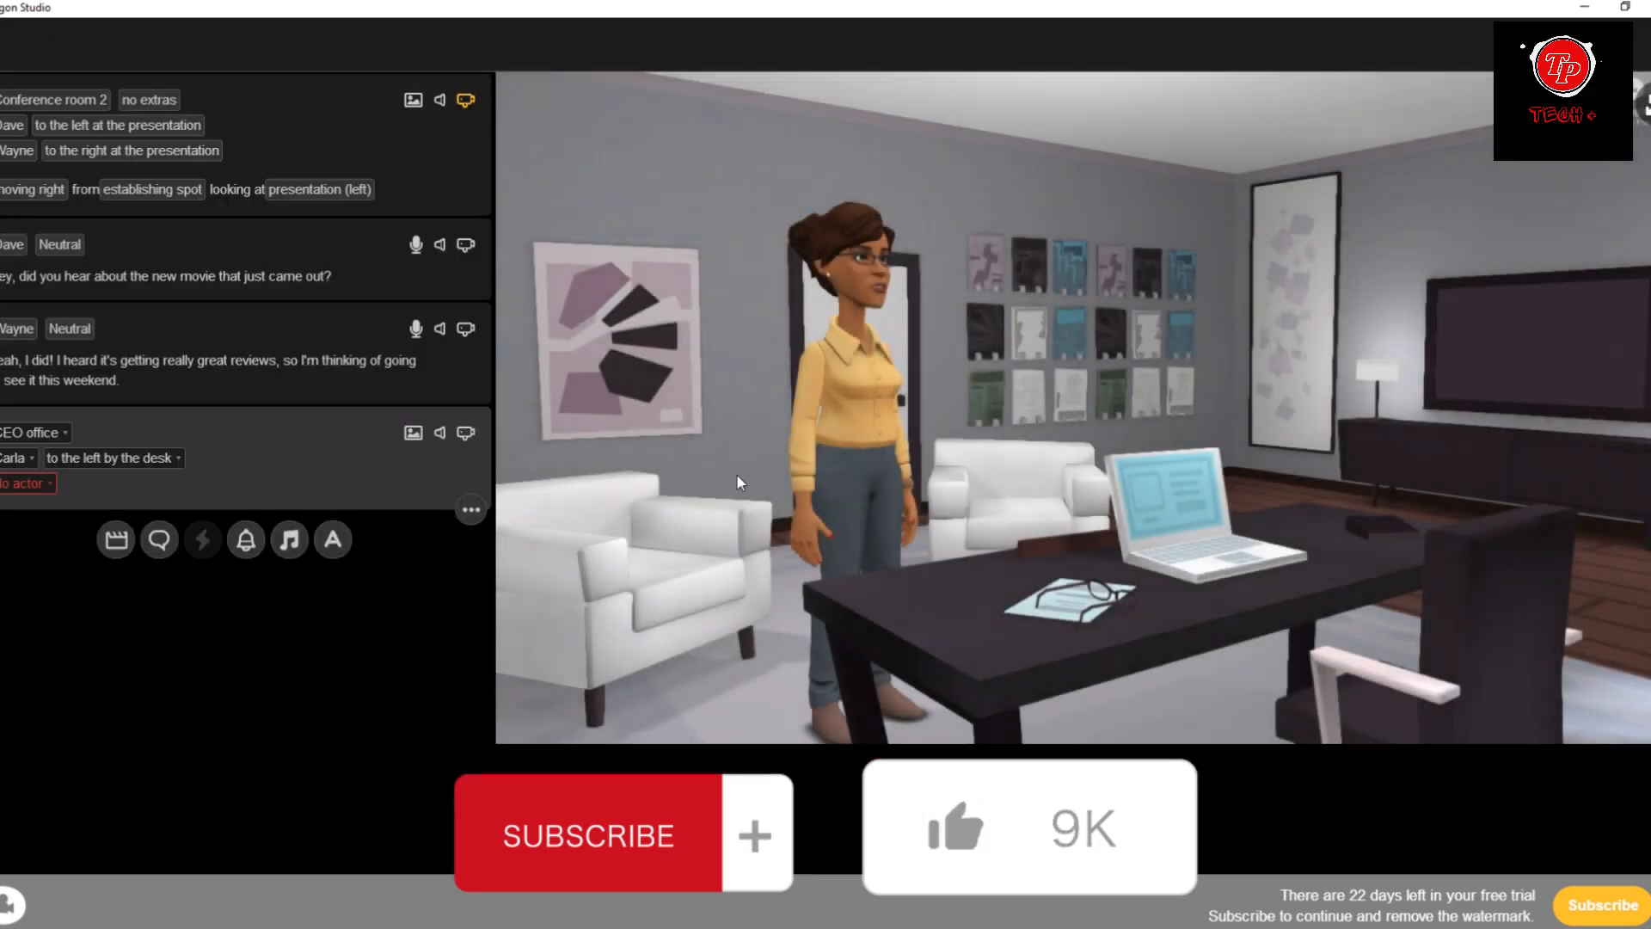
pyautogui.click(18, 483)
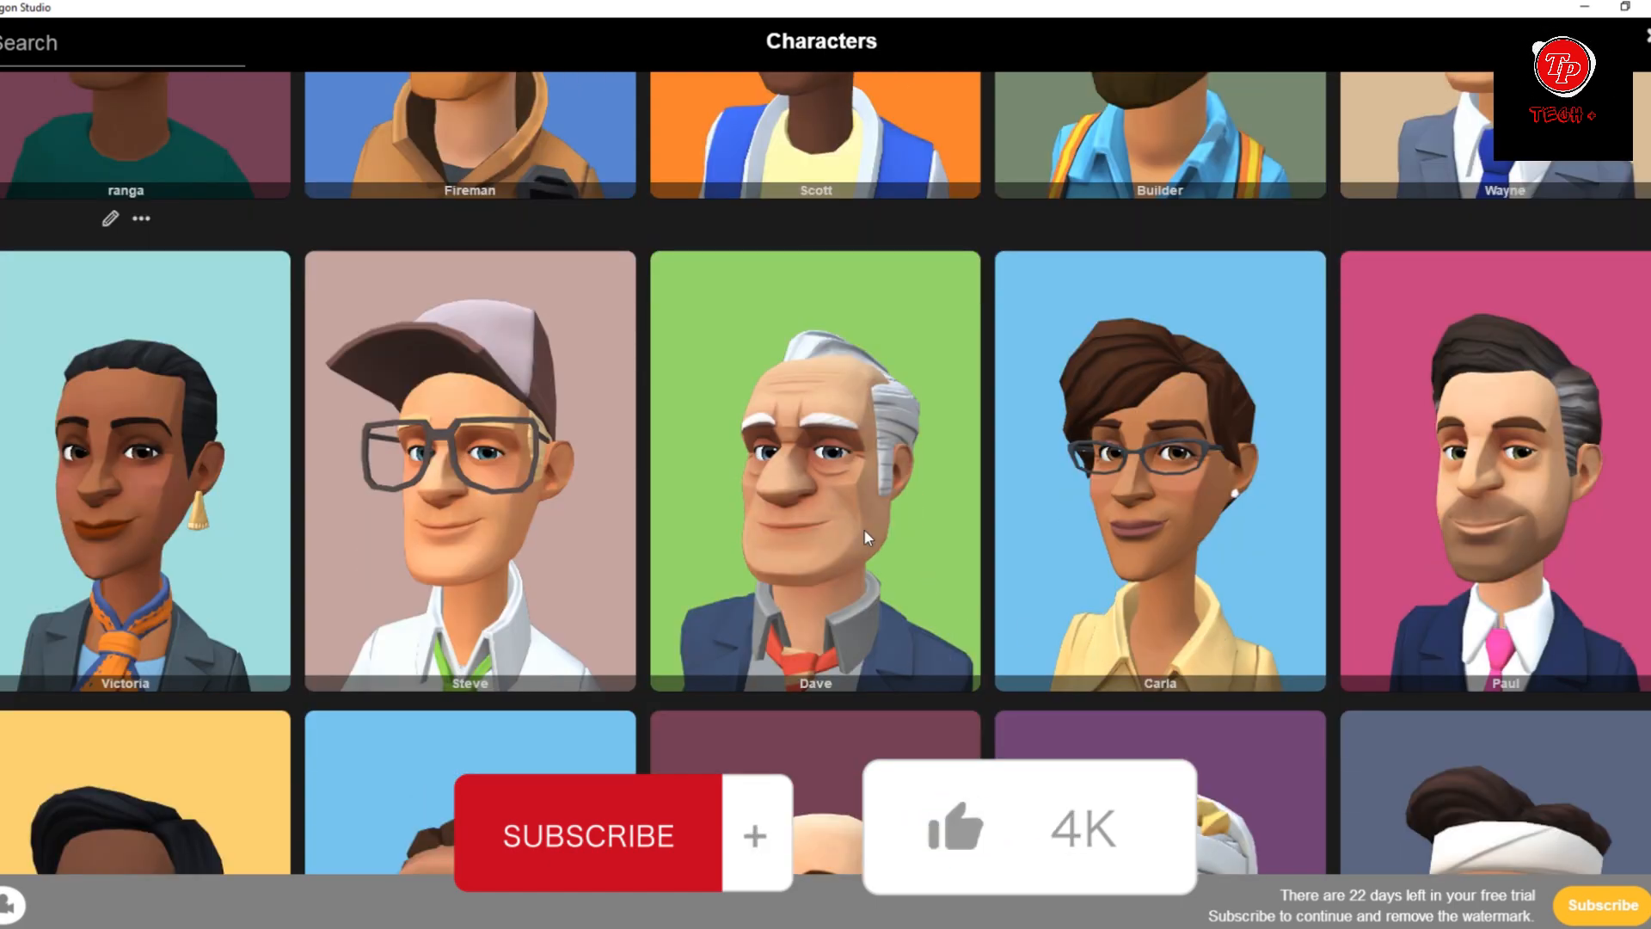
pyautogui.click(822, 503)
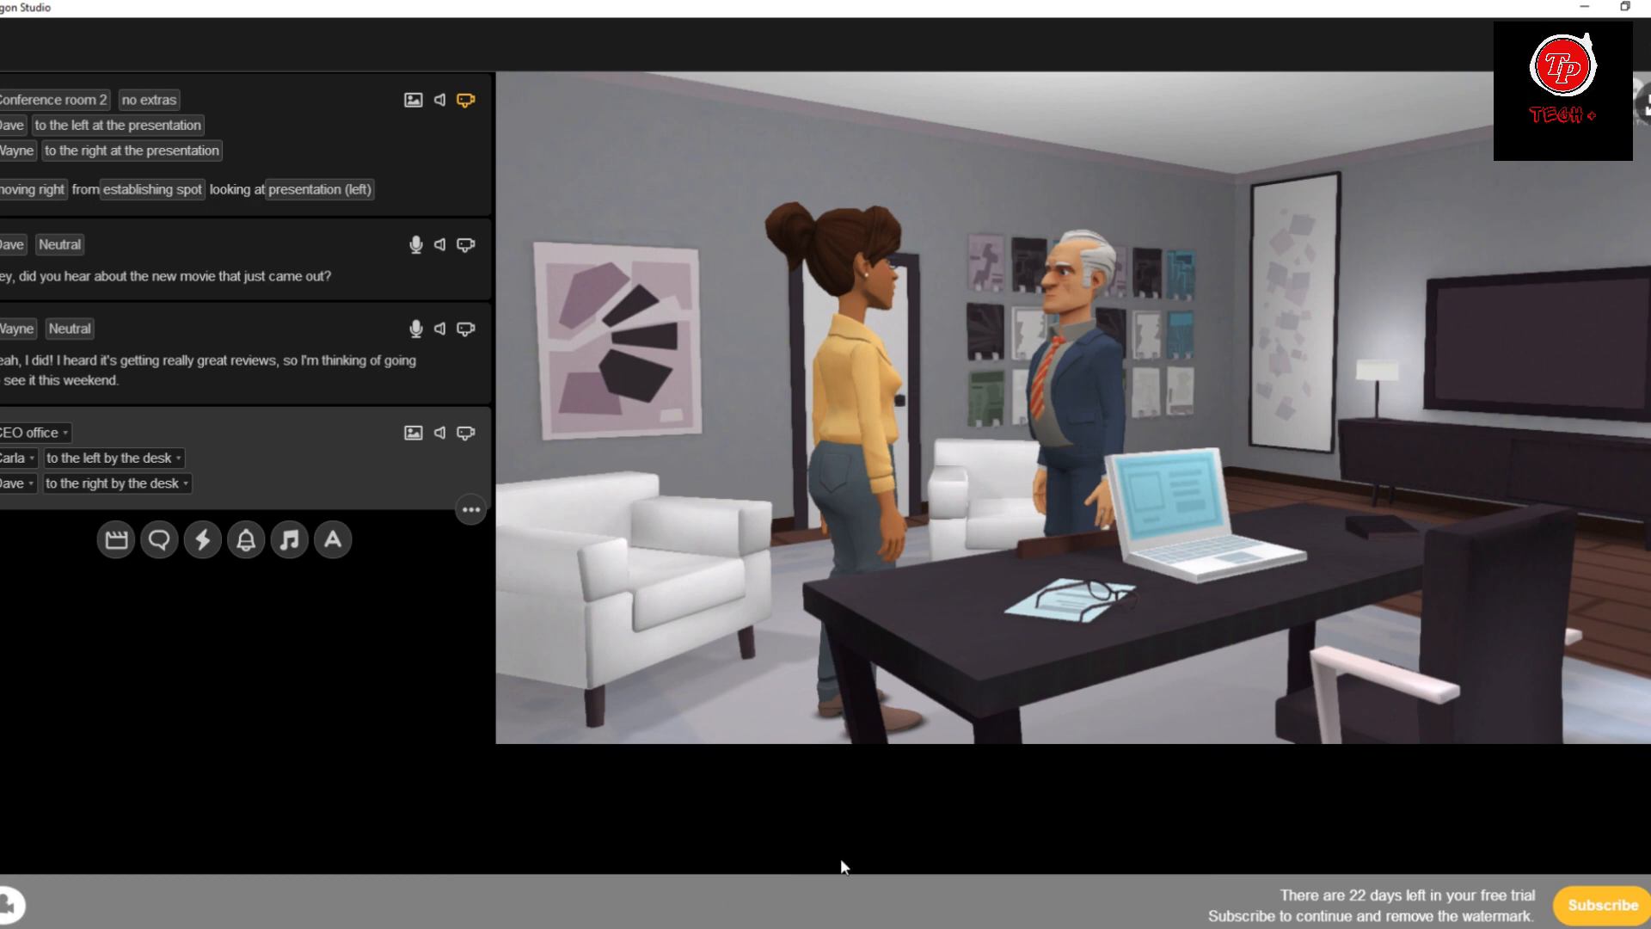
# Switch to ChatGPT and send the earlier prompt "conversation about 2 sentences with 2 person" again.
pyautogui.click(732, 927)
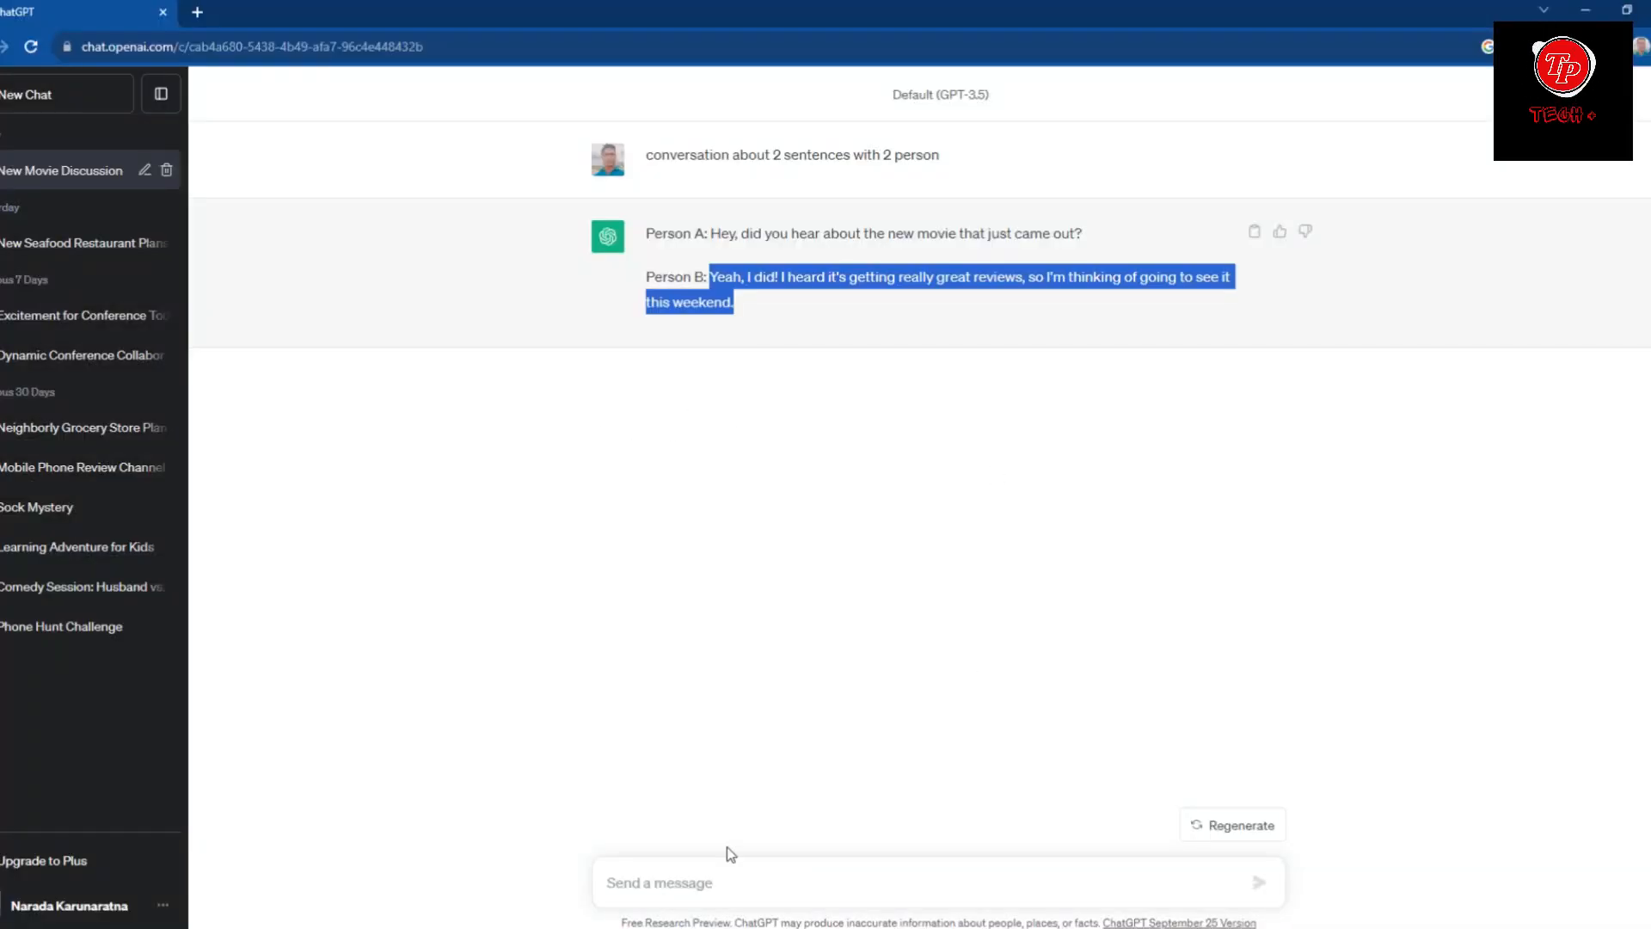
pyautogui.moveTo(646, 157); pyautogui.dragTo(910, 171)
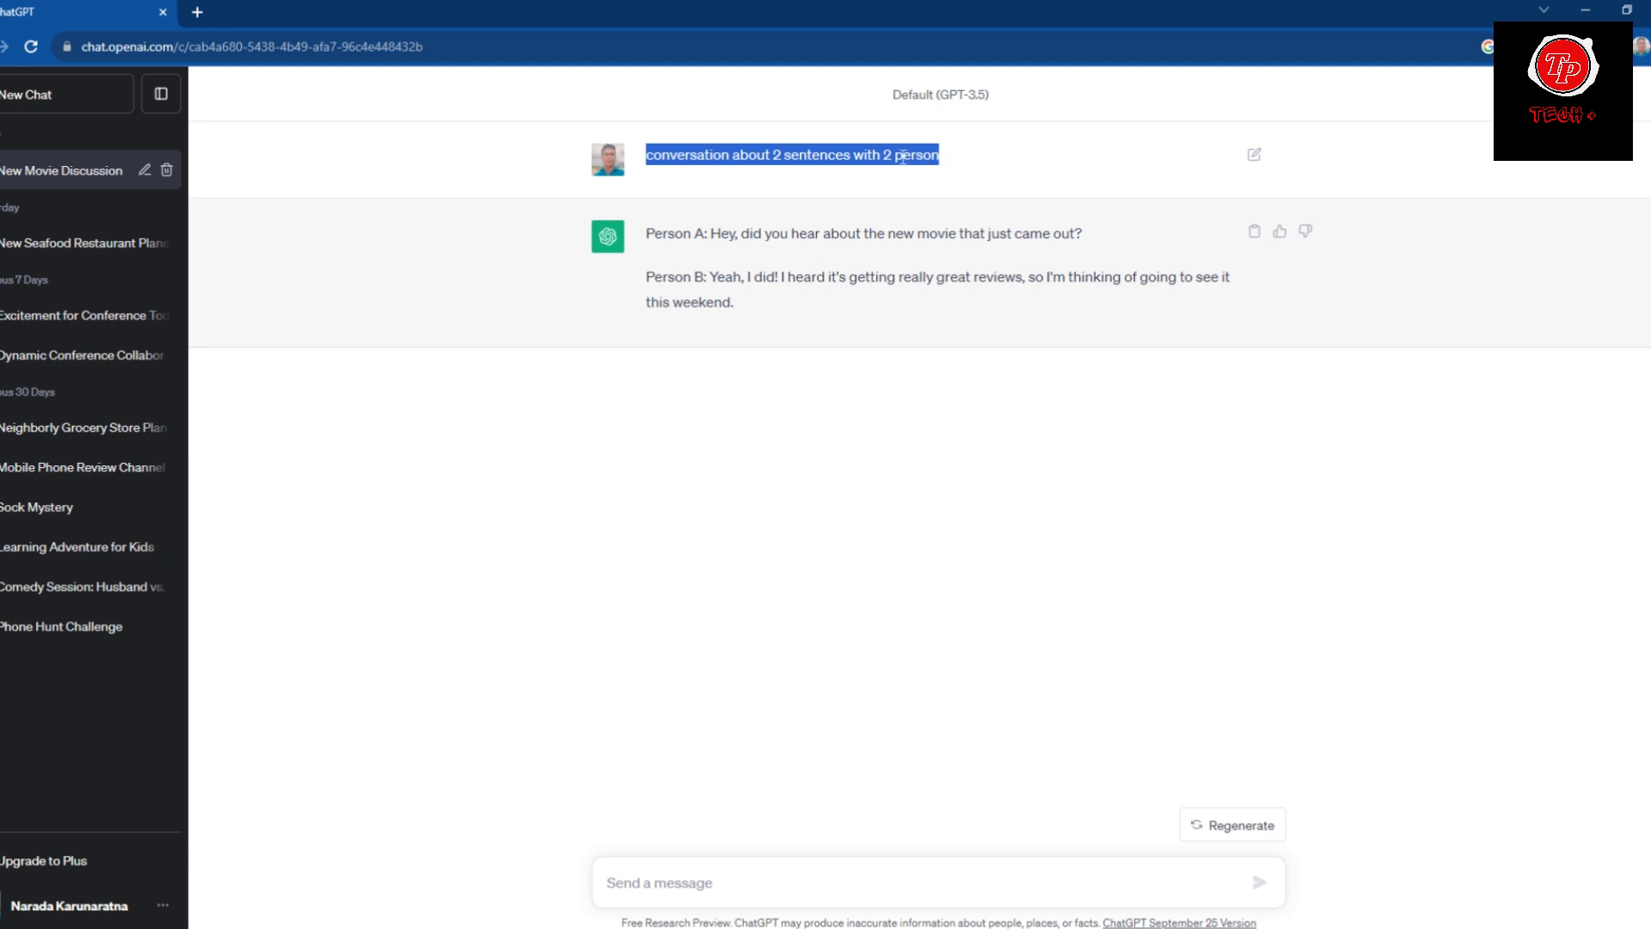
pyautogui.rightClick(902, 157)
pyautogui.click(937, 167)
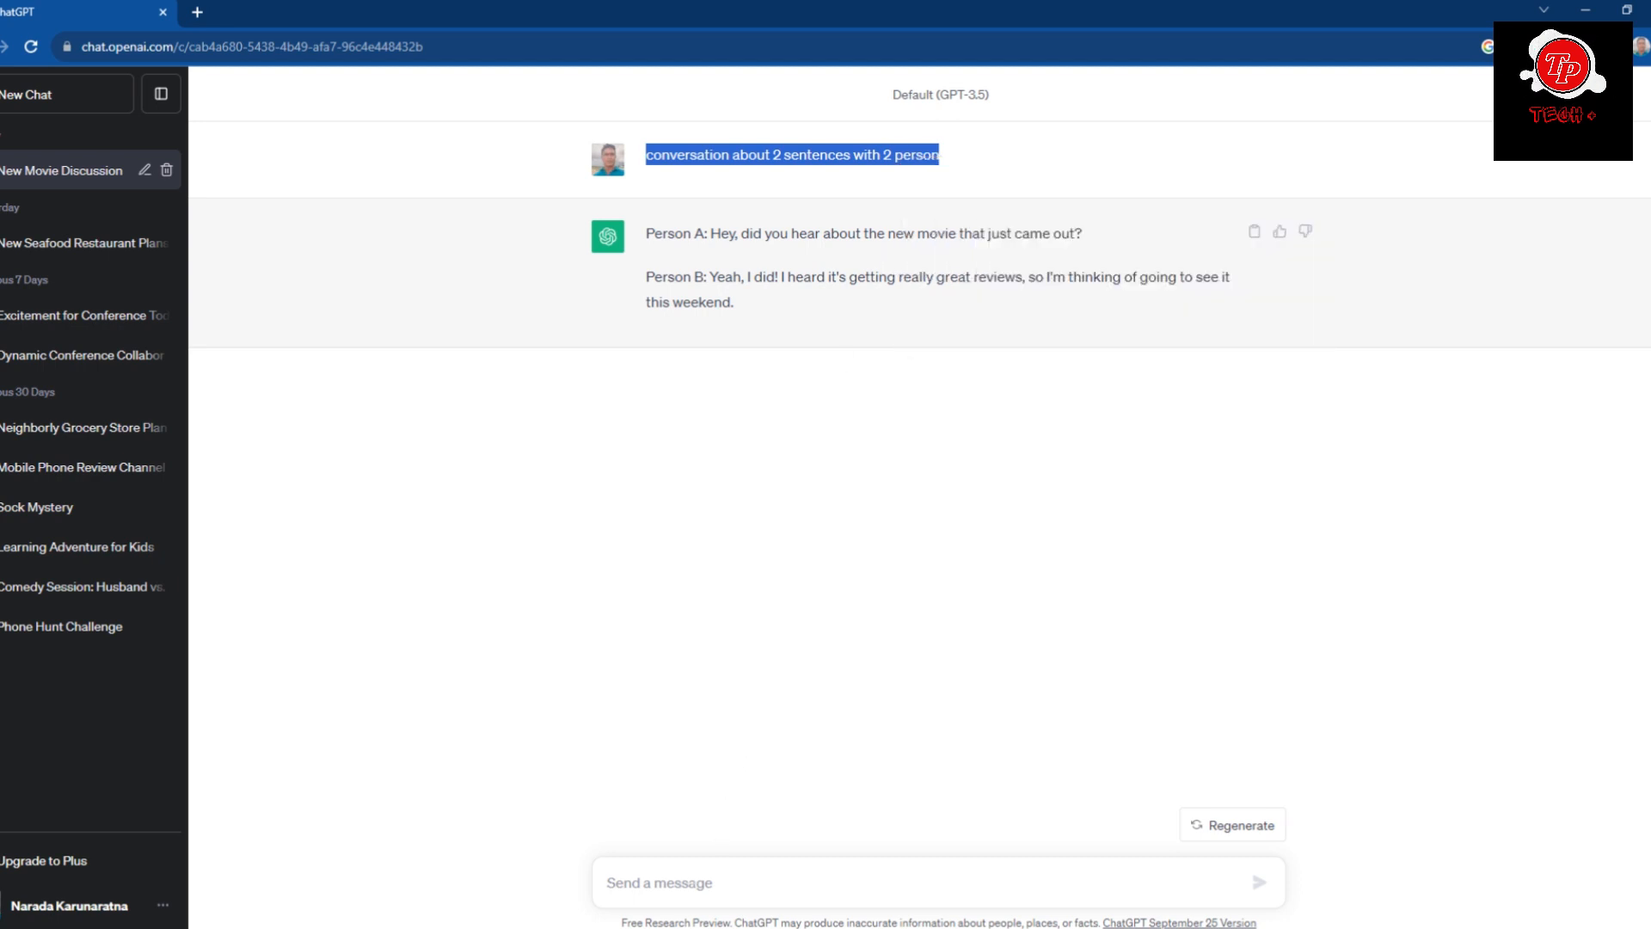
pyautogui.click(671, 883)
pyautogui.rightClick(701, 888)
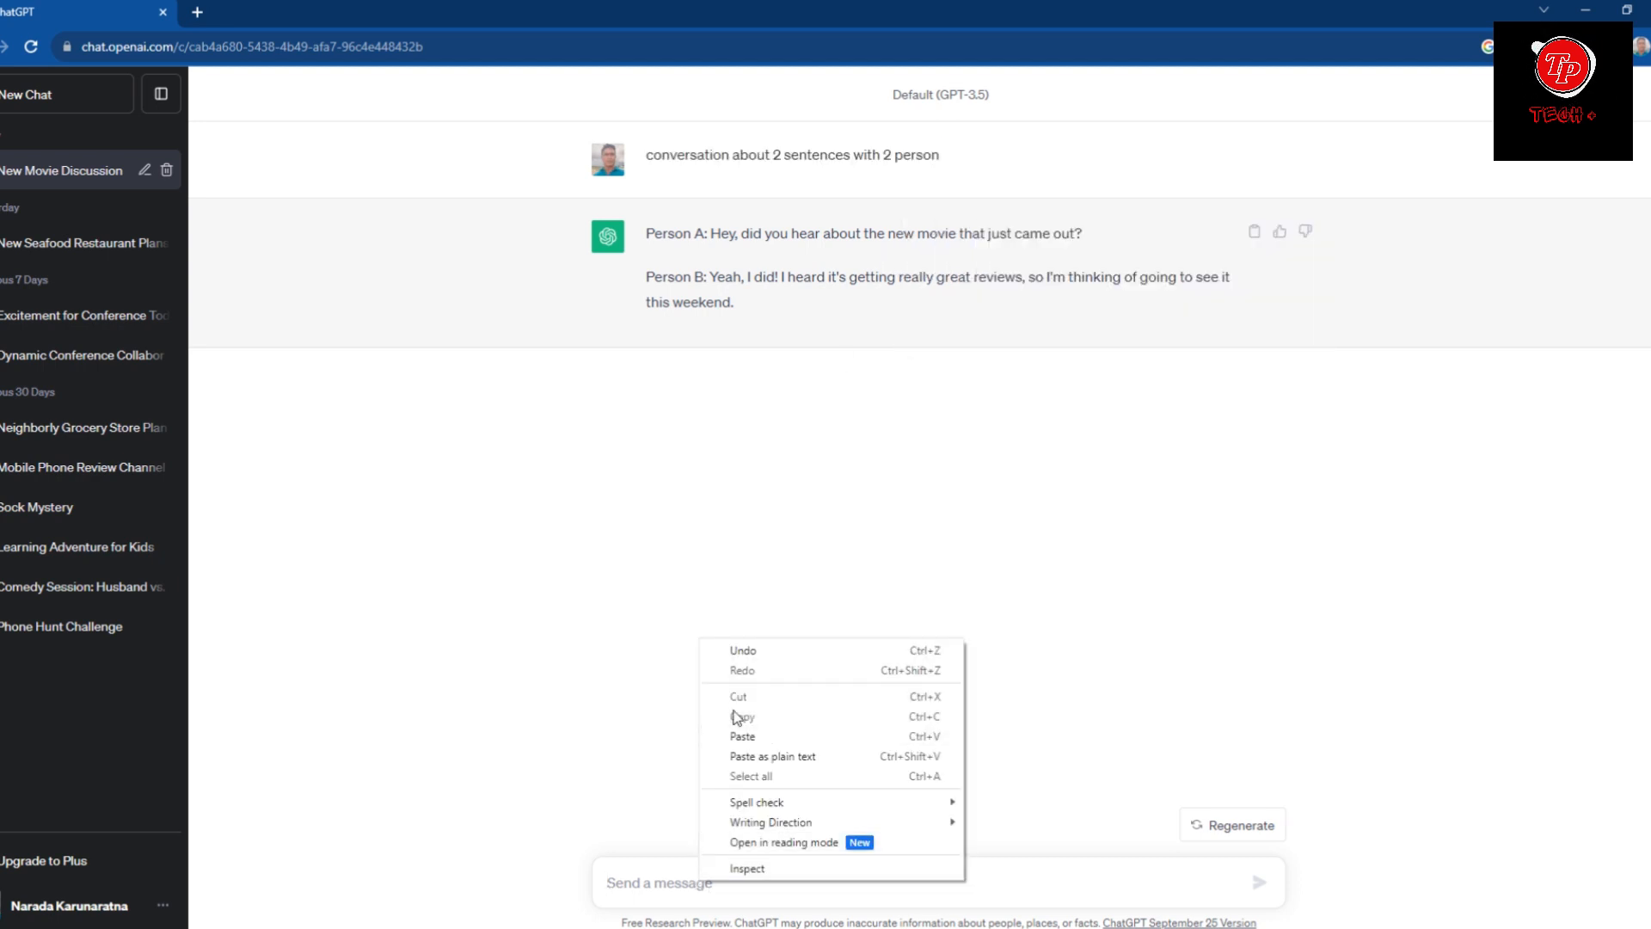
pyautogui.click(747, 733)
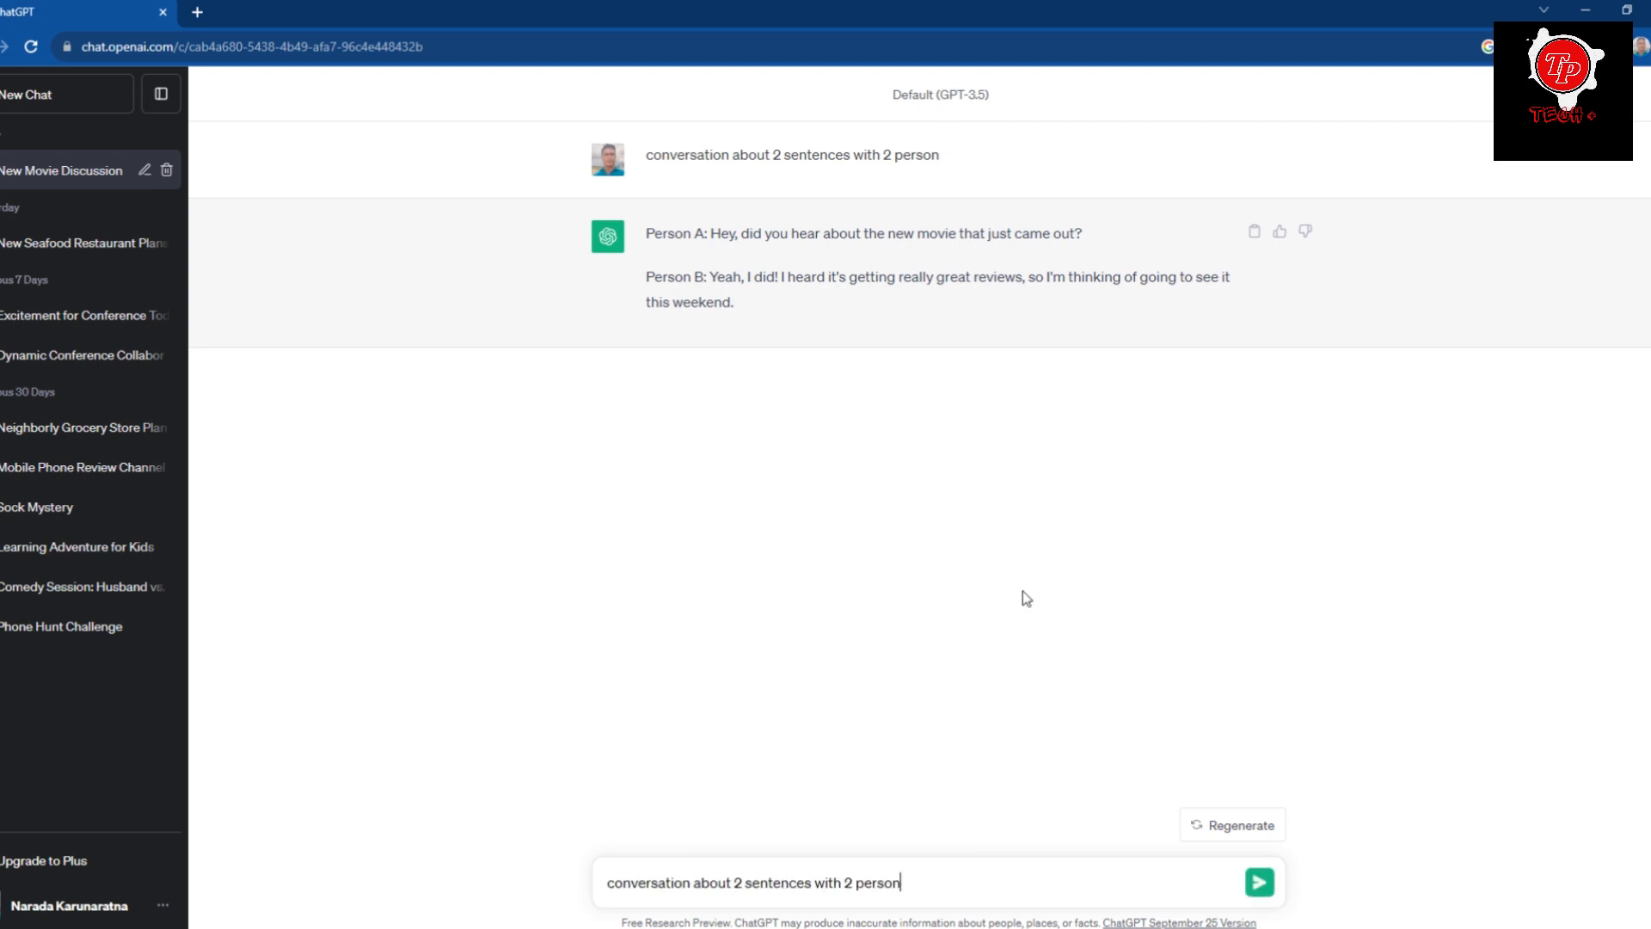
pyautogui.click(1260, 886)
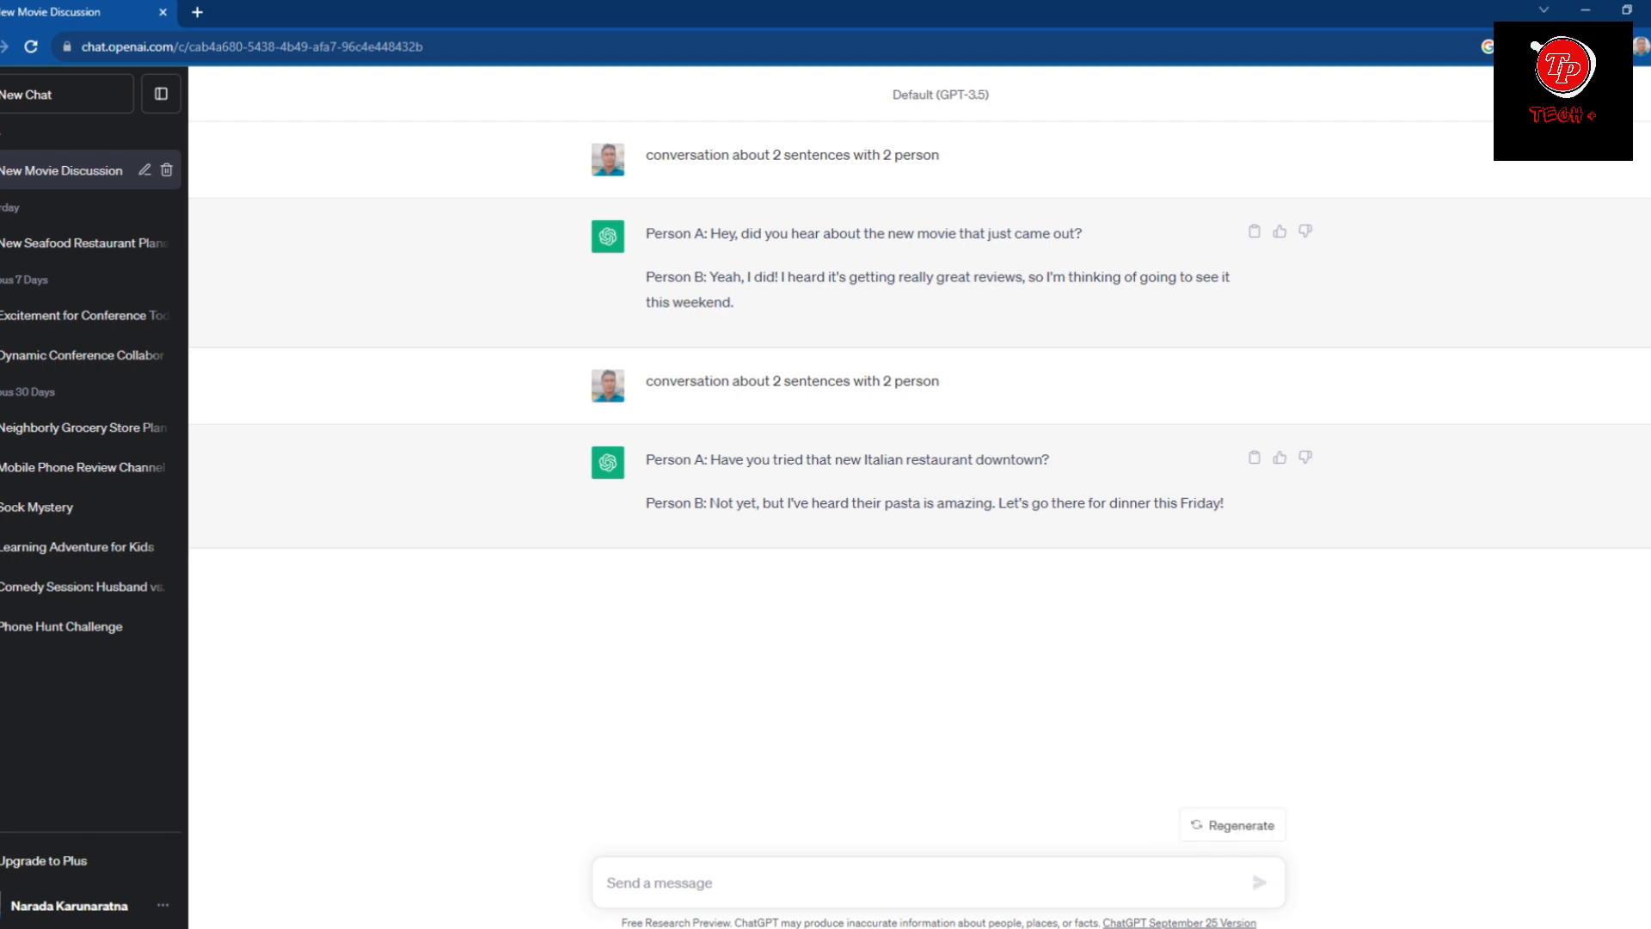
# Copy Person A's question about the Italian restaurant from the new ChatGPT reply, leaving out the speaker label.
pyautogui.moveTo(710, 460); pyautogui.dragTo(1050, 464)
pyautogui.rightClick(1053, 469)
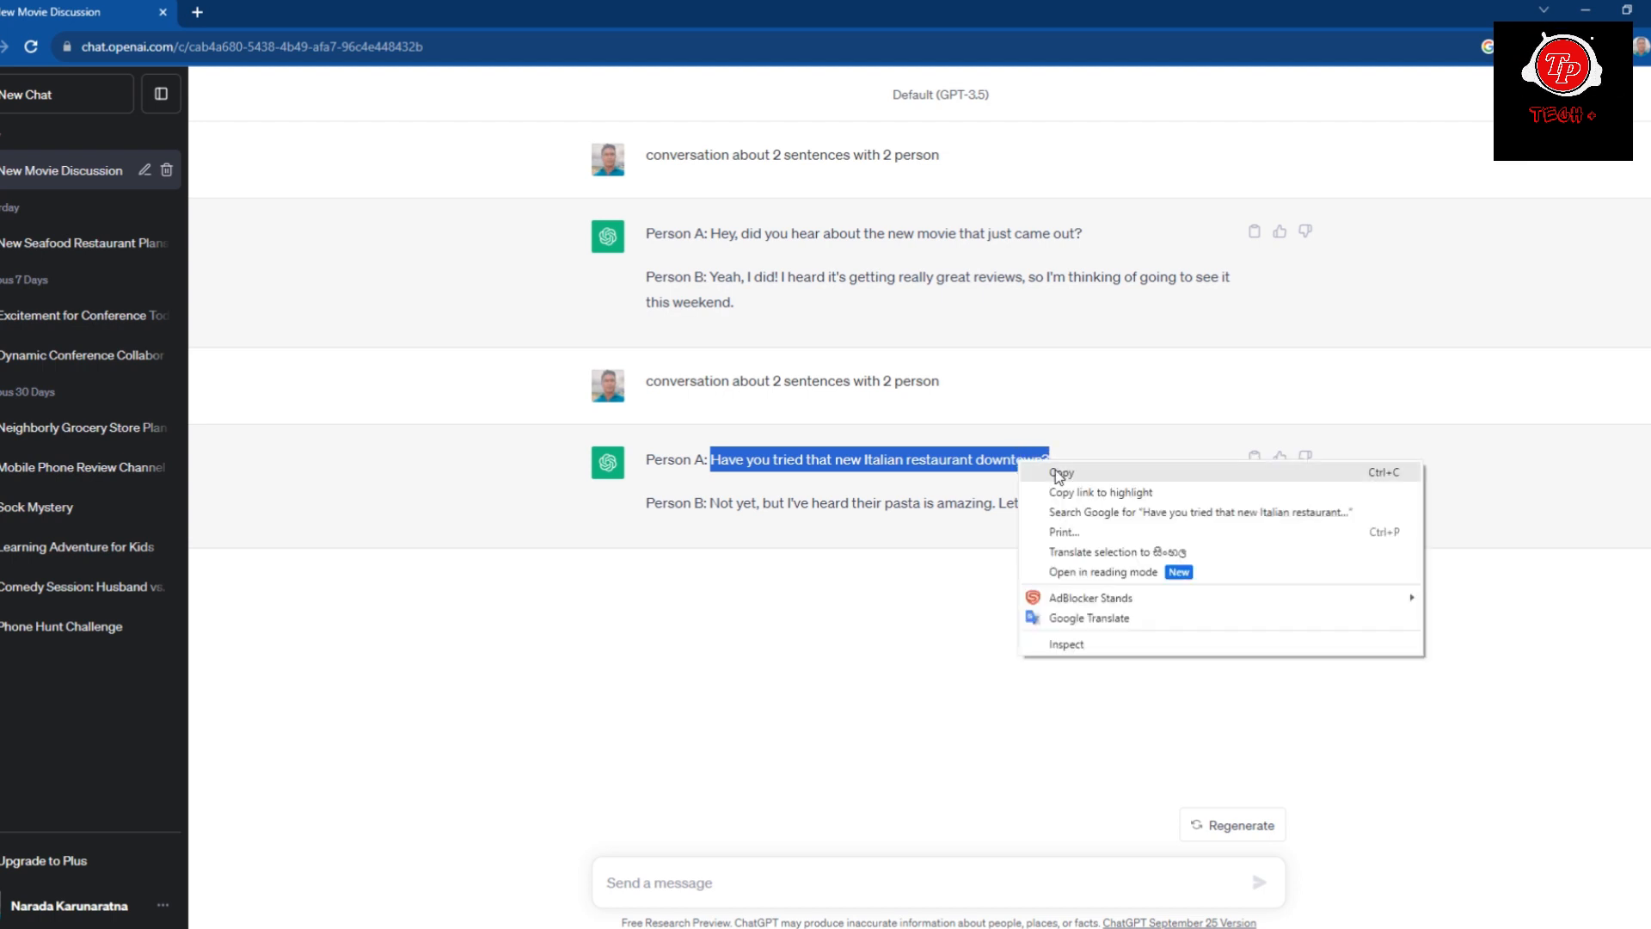
pyautogui.click(1055, 474)
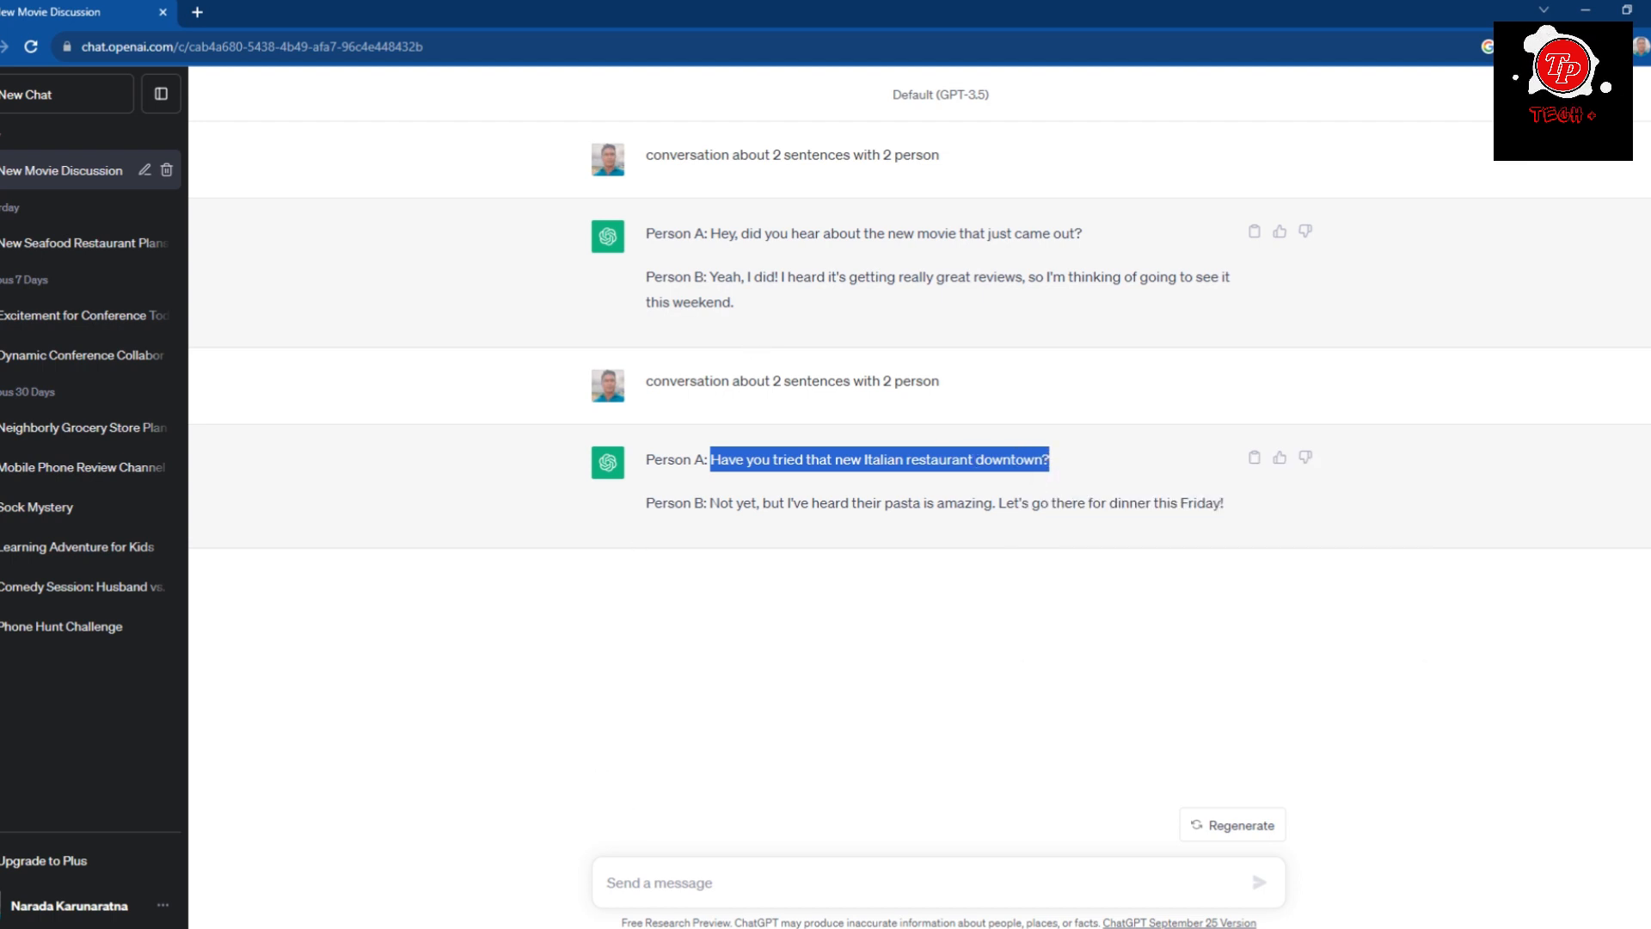
# In Plotagon Studio, add a dialogue line for Carla to the CEO office scene and paste in the copied question.
pyautogui.hotkey('alt', 'Tab')
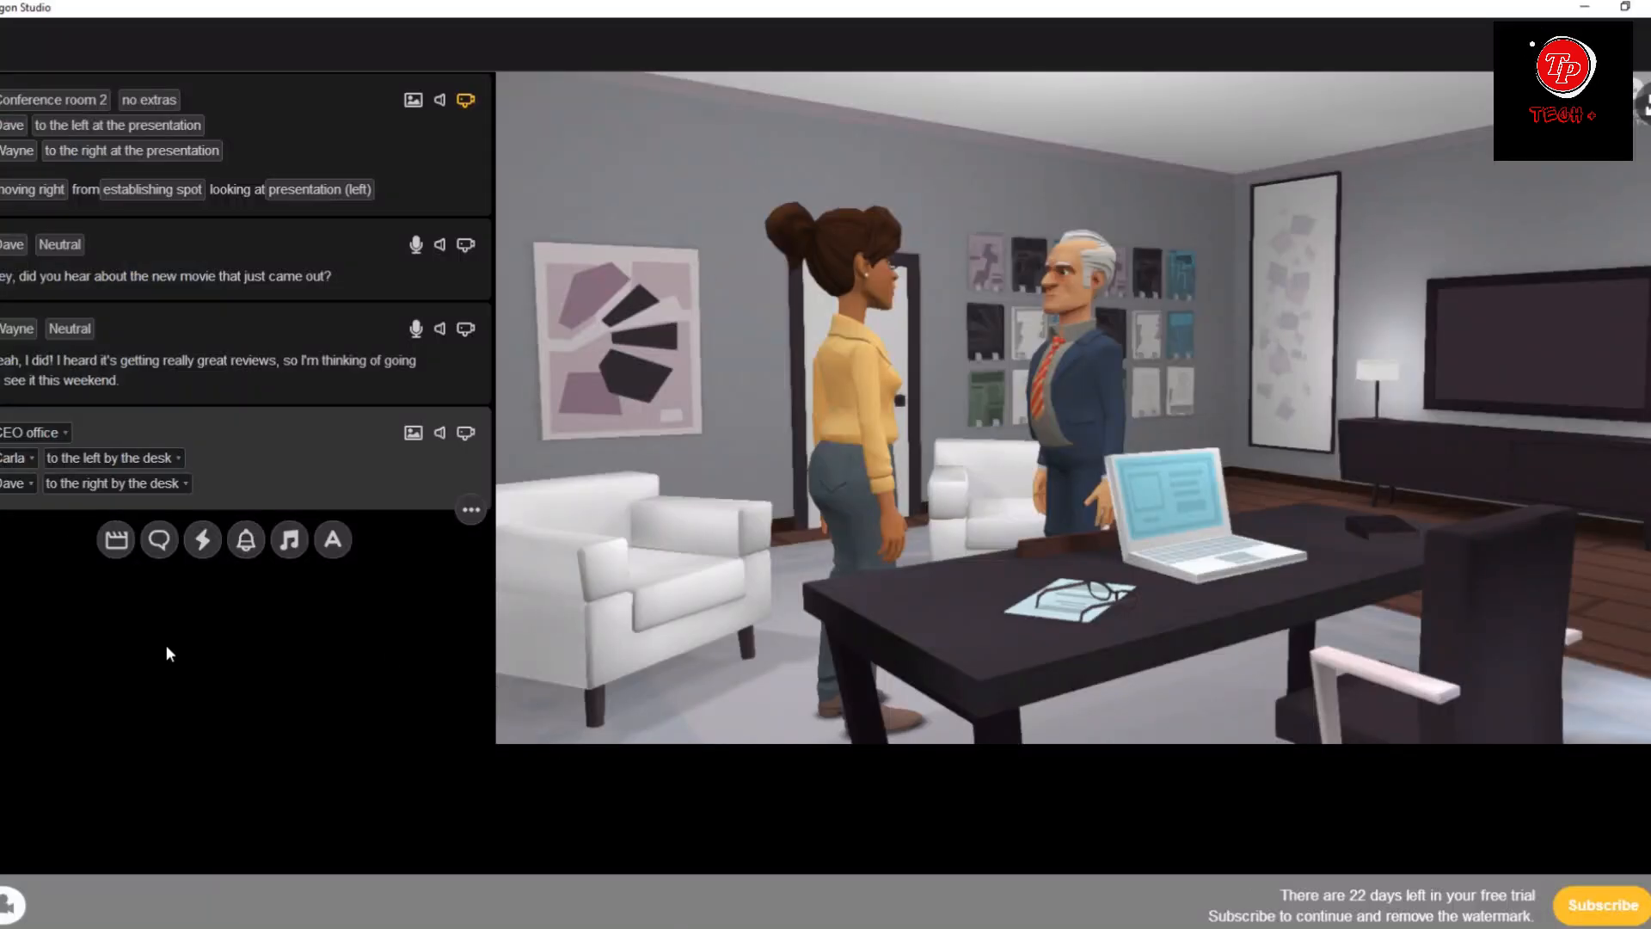
pyautogui.click(160, 549)
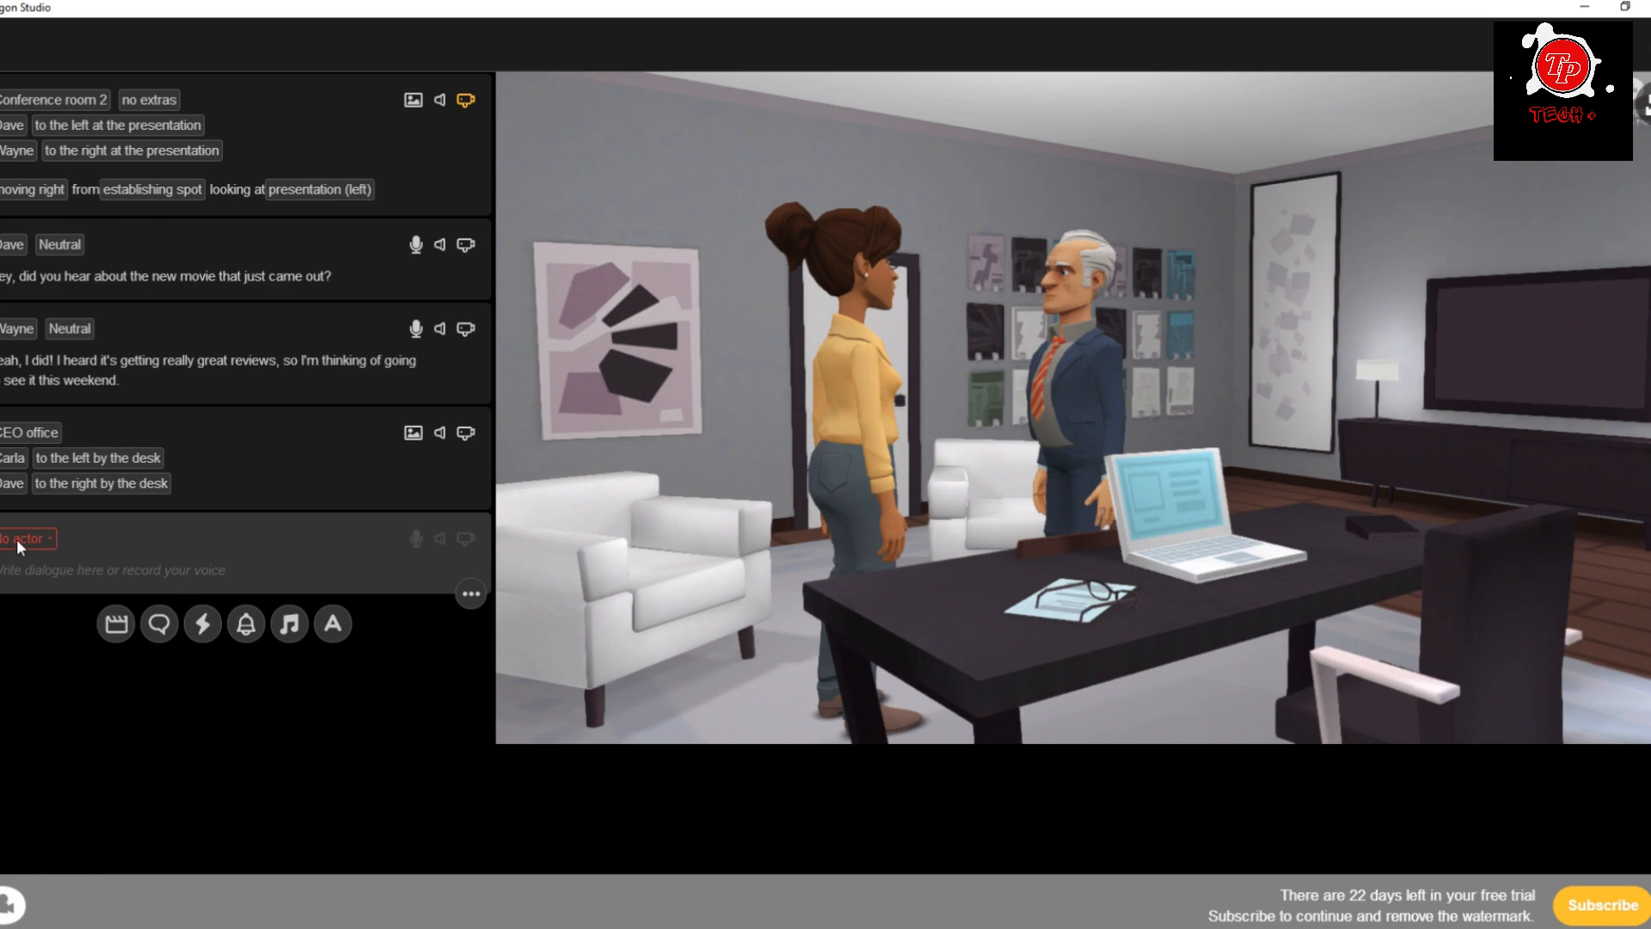
pyautogui.click(17, 540)
pyautogui.click(17, 575)
pyautogui.click(57, 567)
pyautogui.hotkey('ctrl', 'v')
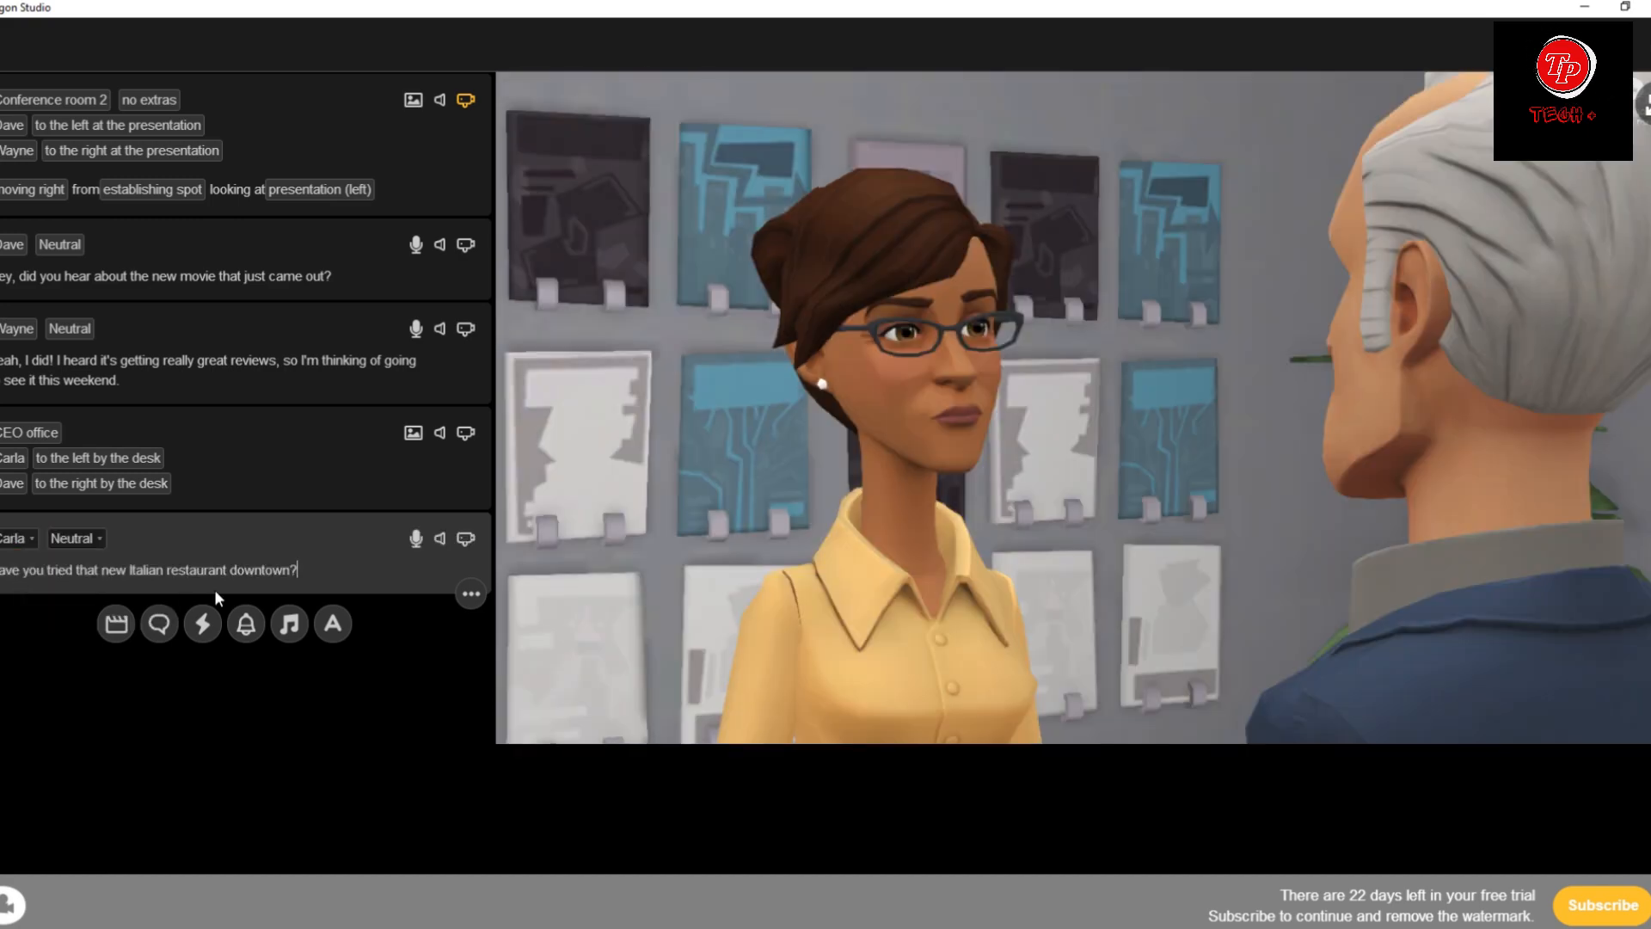
# Copy Person B's answer about the pasta from ChatGPT and paste it into a new dialogue line for Dave in Plotagon Studio.
pyautogui.hotkey('alt', 'Tab')
pyautogui.moveTo(707, 501); pyautogui.dragTo(1257, 507)
pyautogui.hotkey('alt', 'Tab')
pyautogui.click(160, 625)
pyautogui.click(19, 622)
pyautogui.click(38, 655)
pyautogui.click(38, 662)
pyautogui.hotkey('ctrl', 'v')
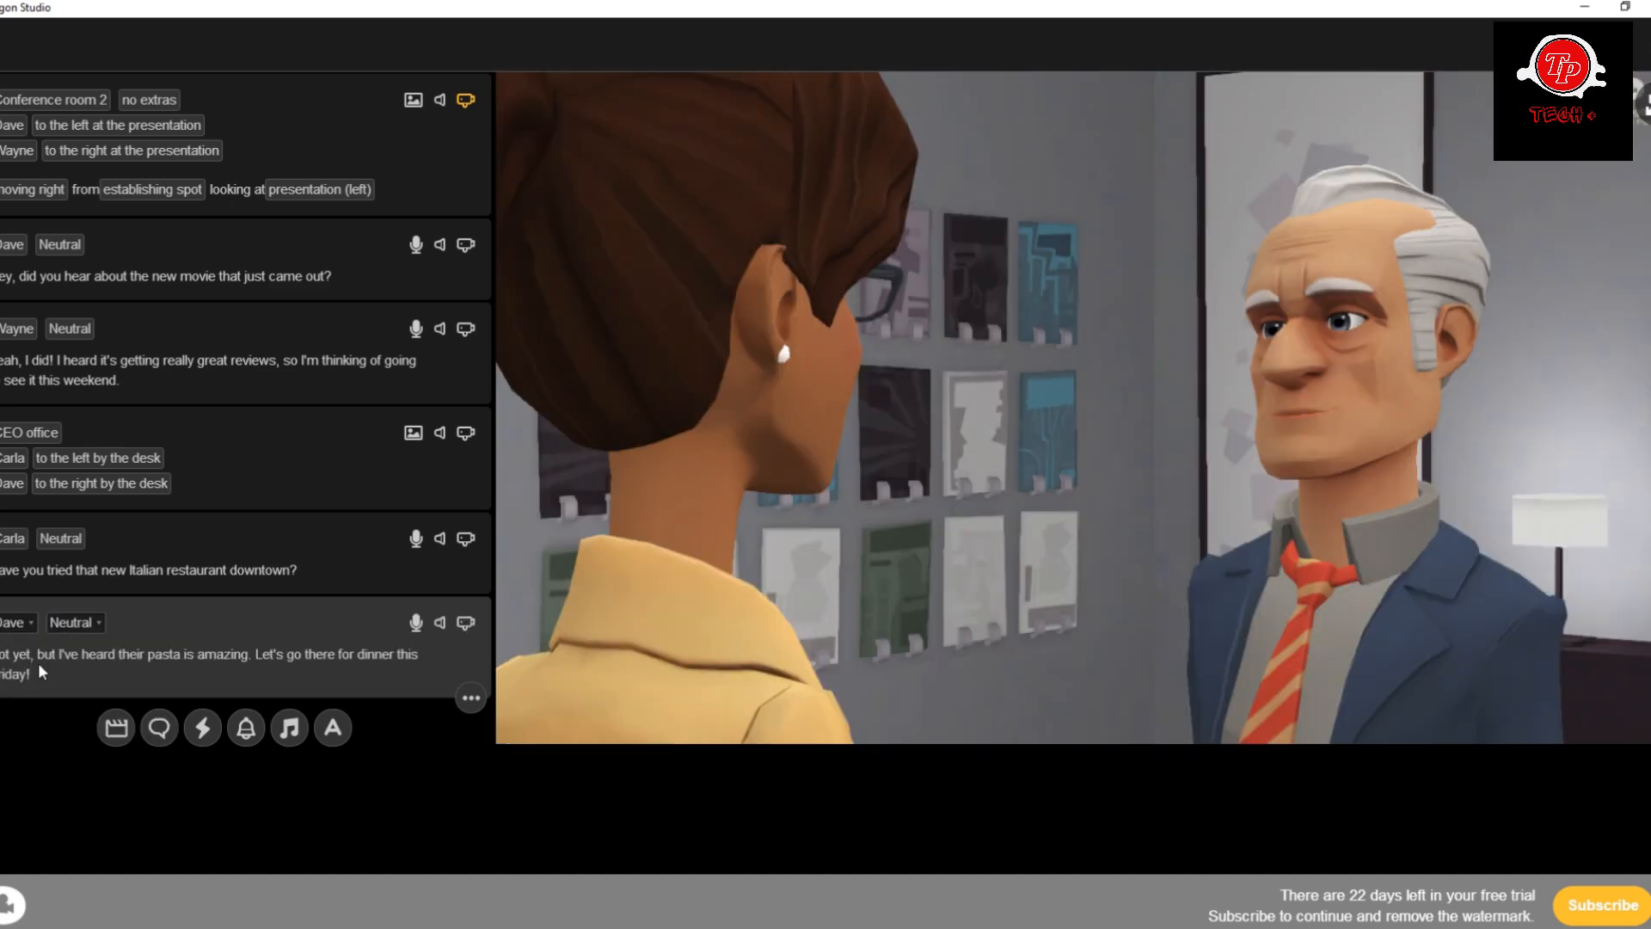
# Add a Catcall sound effect after Wayne's dialogue line in the conference room scene.
pyautogui.click(254, 398)
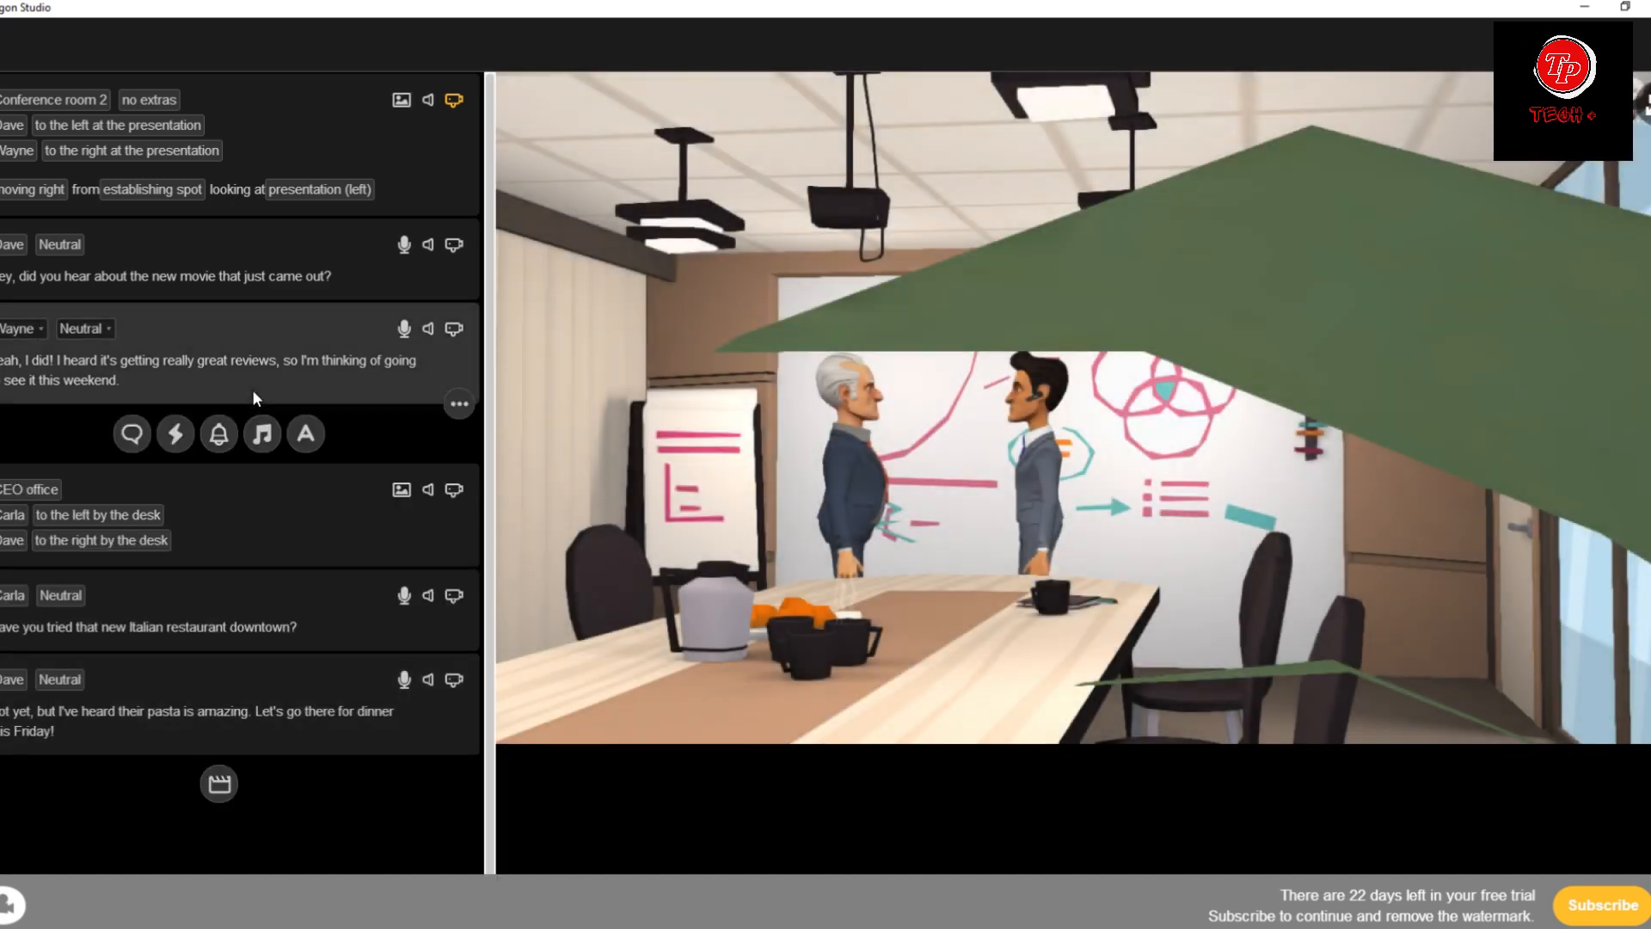
pyautogui.click(220, 436)
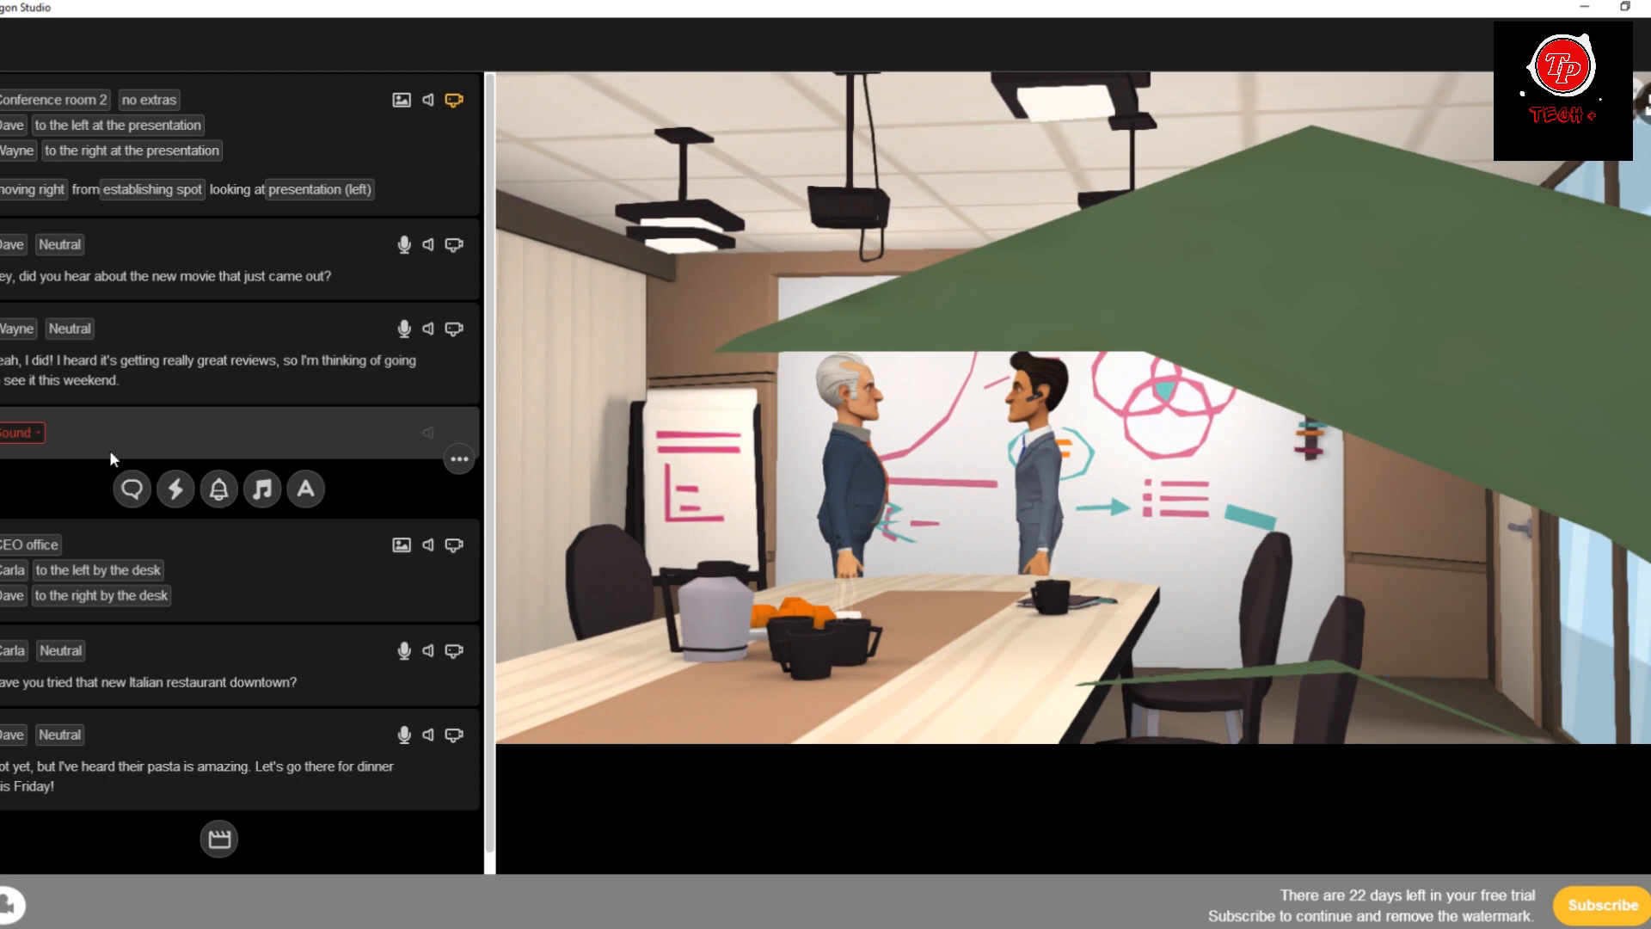
pyautogui.click(12, 434)
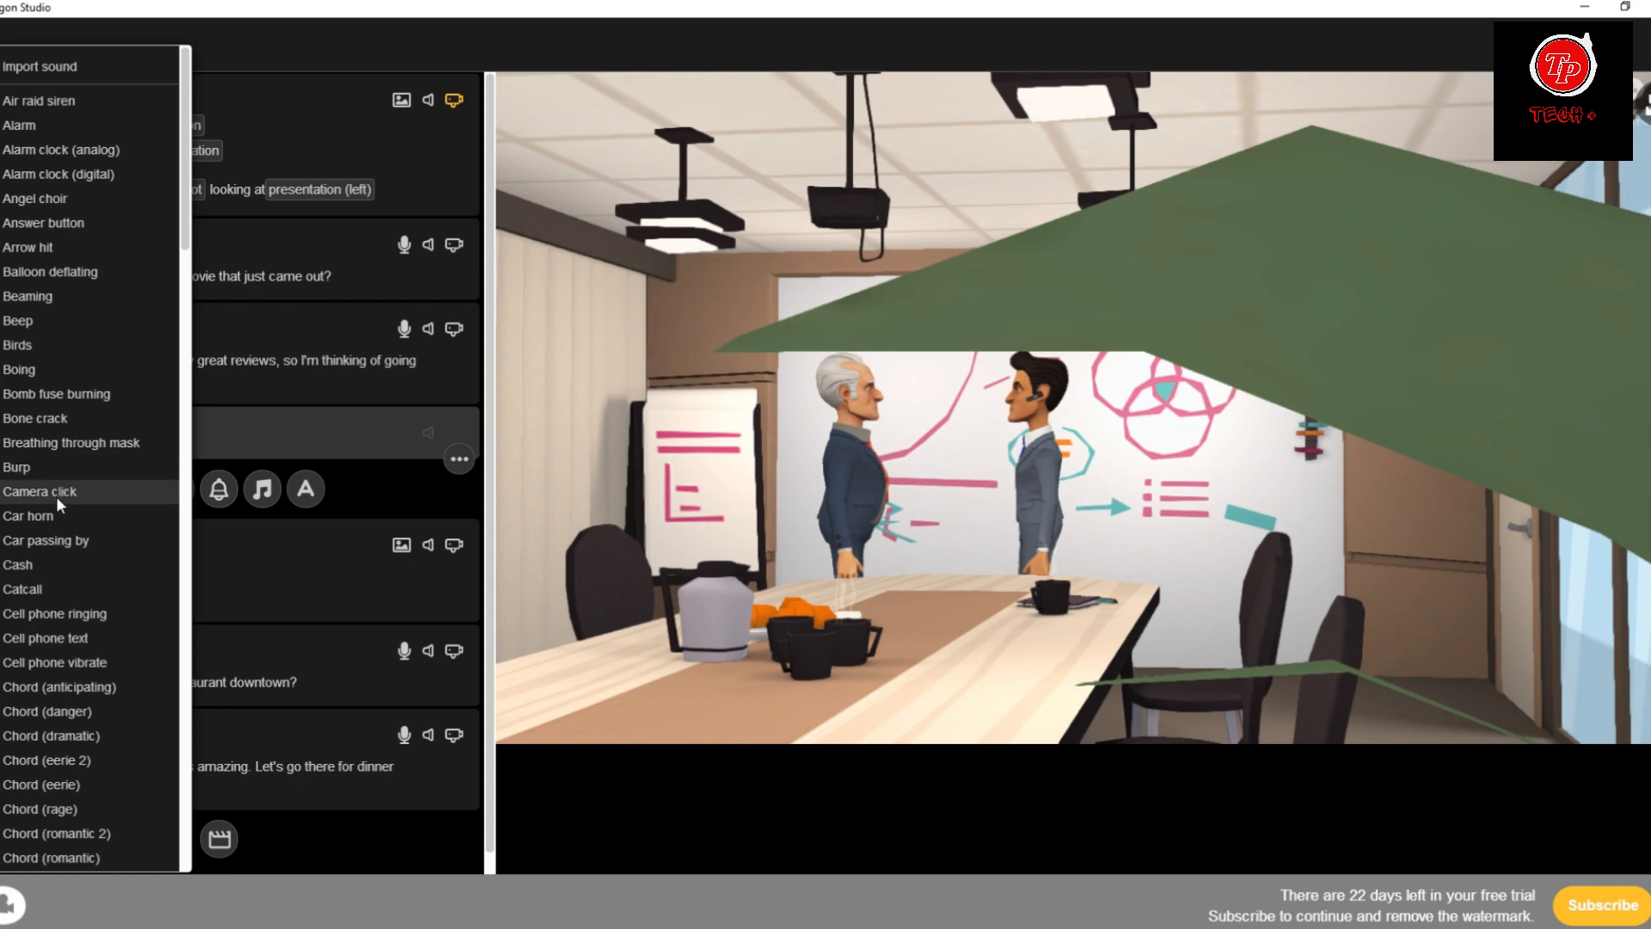
pyautogui.click(25, 589)
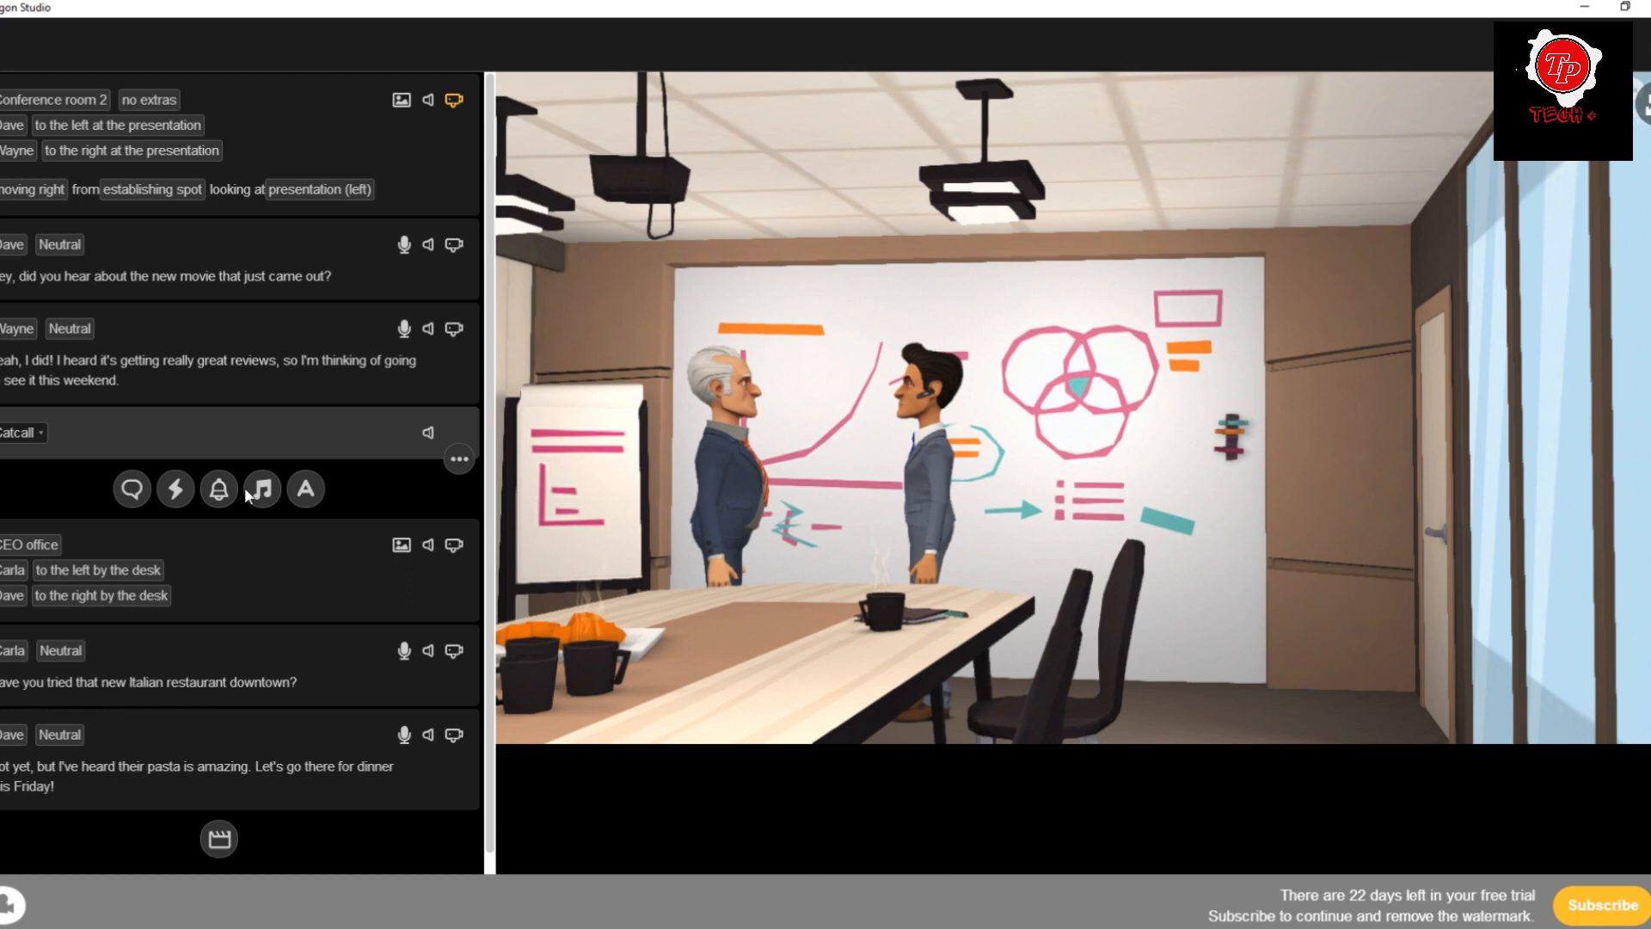
# Add the music track Drama - Action Scene directly after the conference room scene settings, before Dave's first line.
pyautogui.click(244, 368)
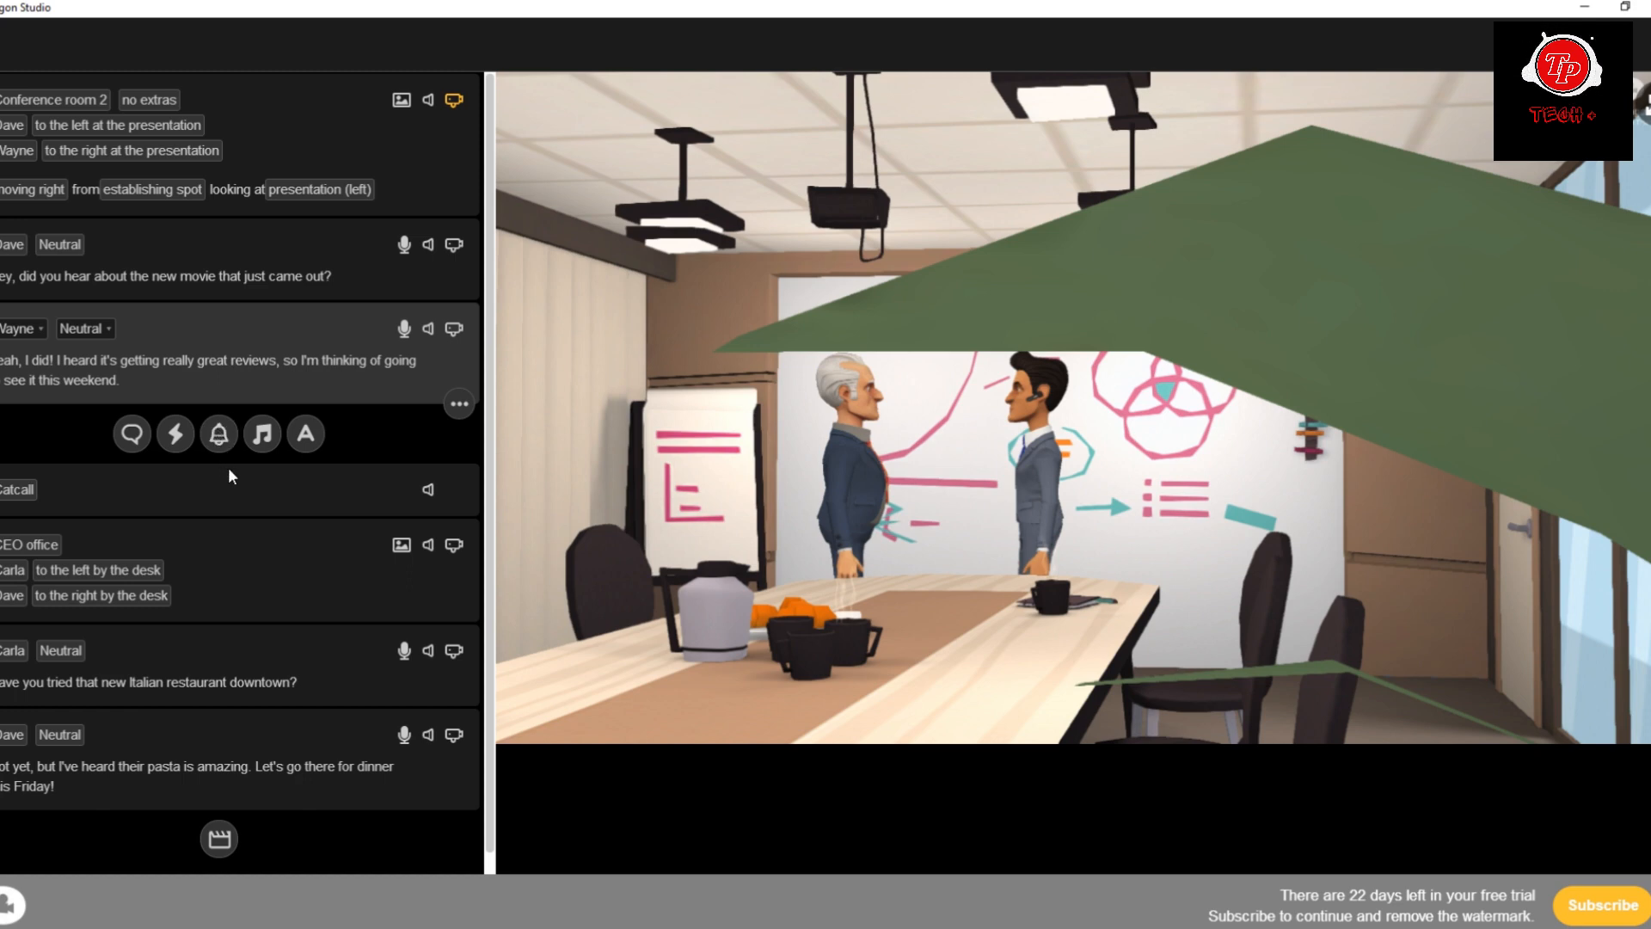
pyautogui.click(430, 180)
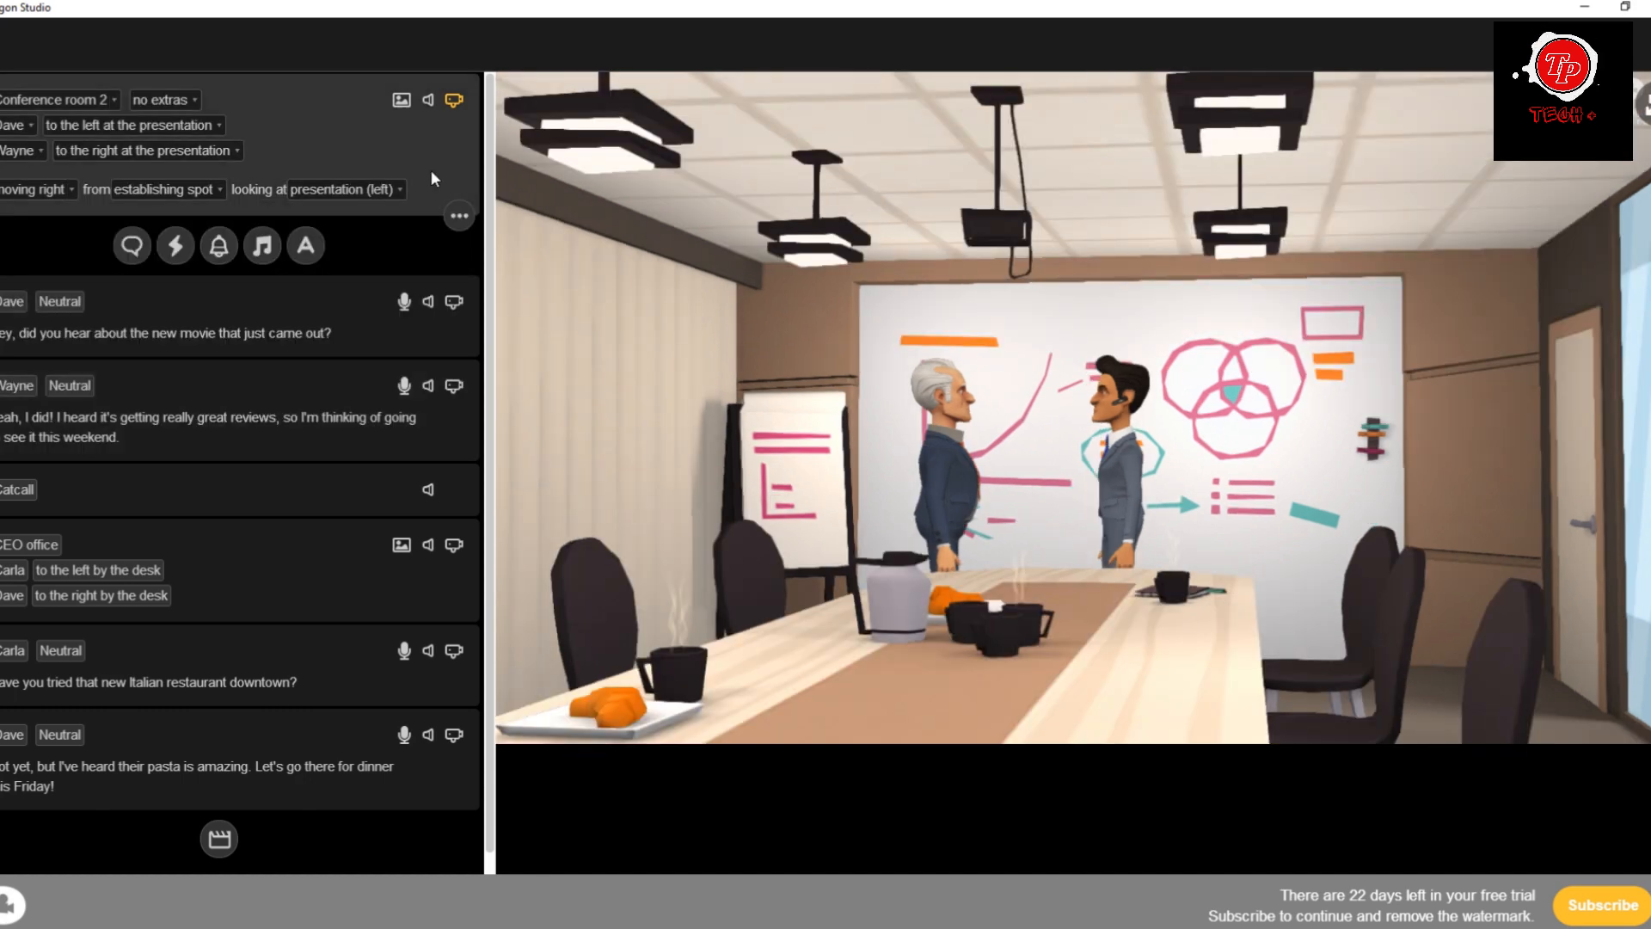
pyautogui.click(263, 247)
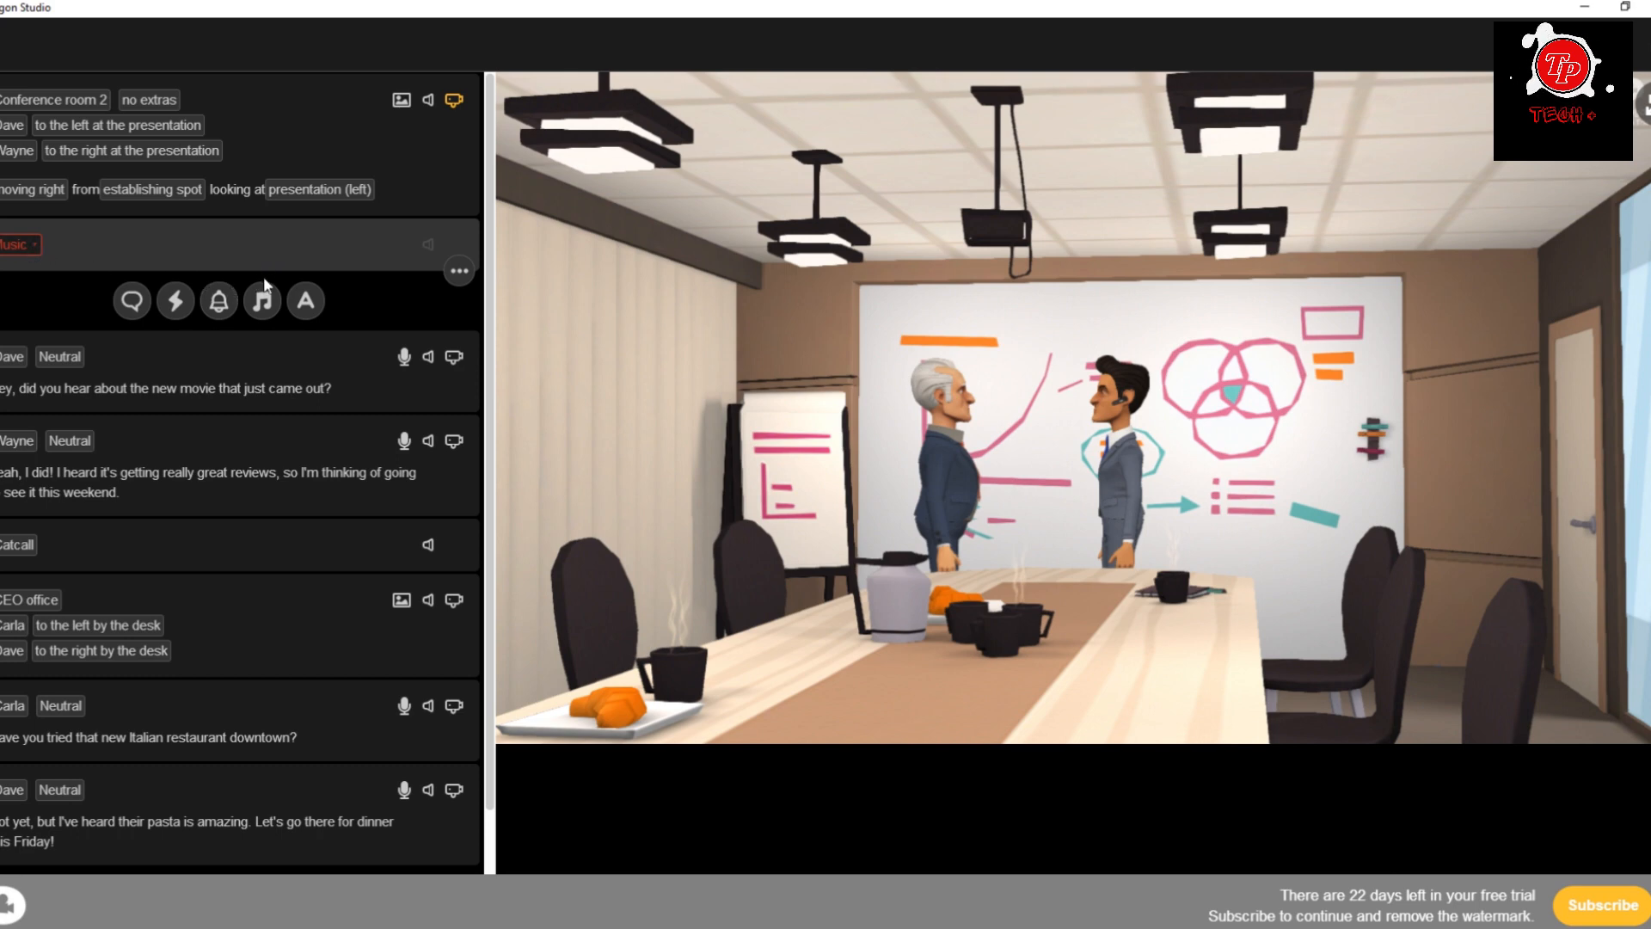
pyautogui.click(17, 247)
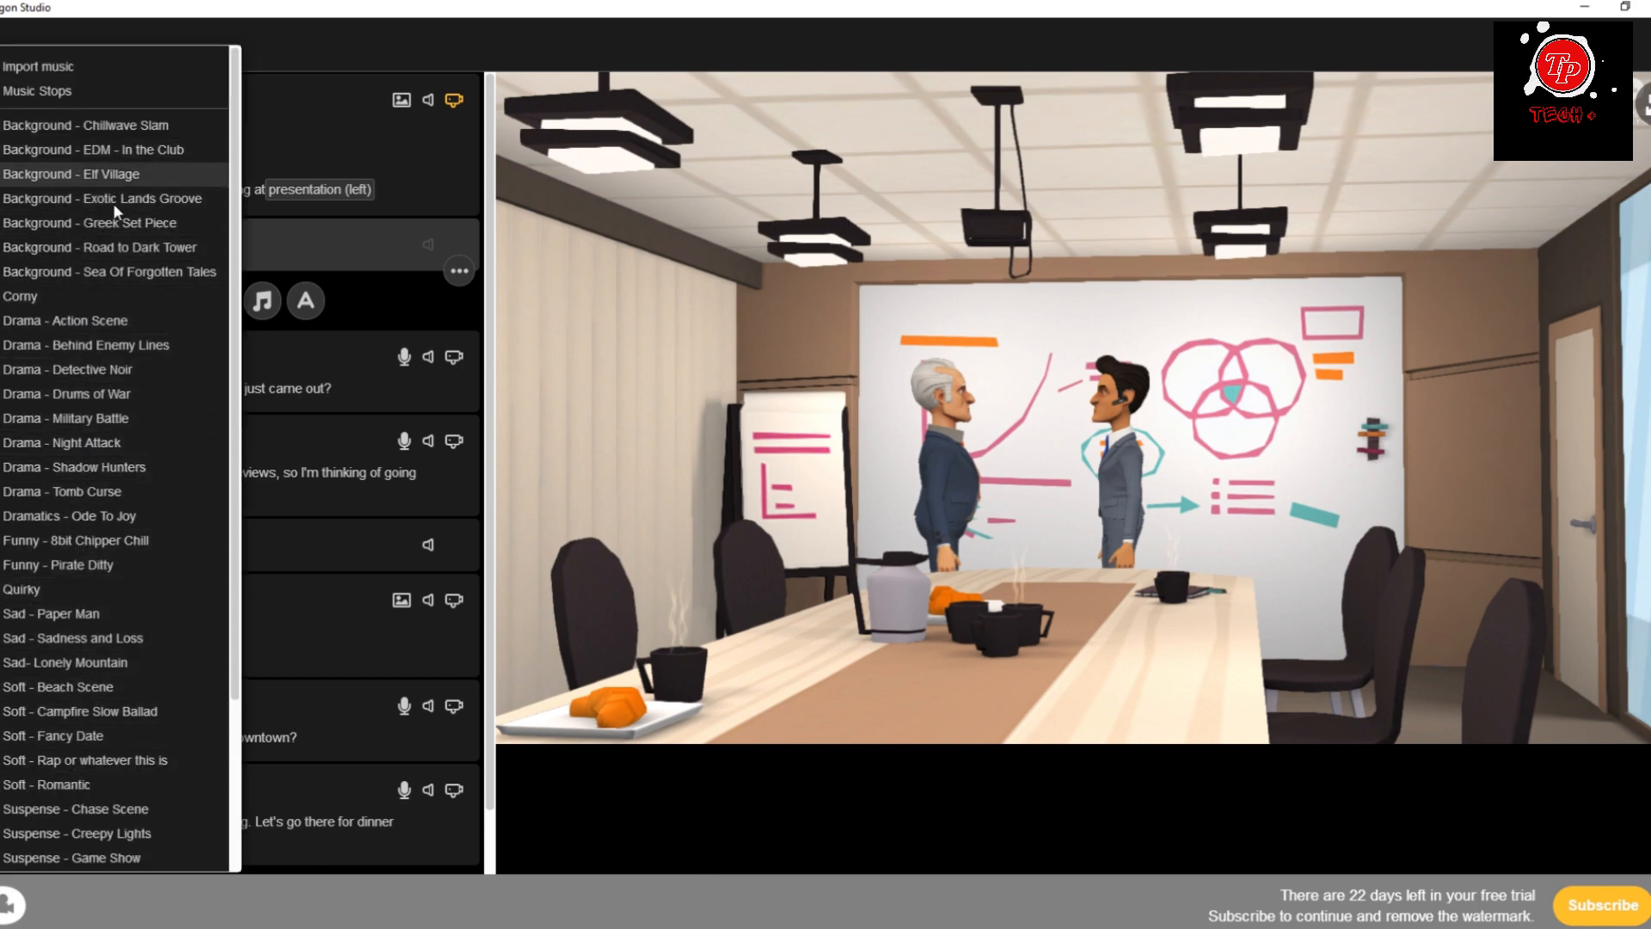
pyautogui.click(99, 320)
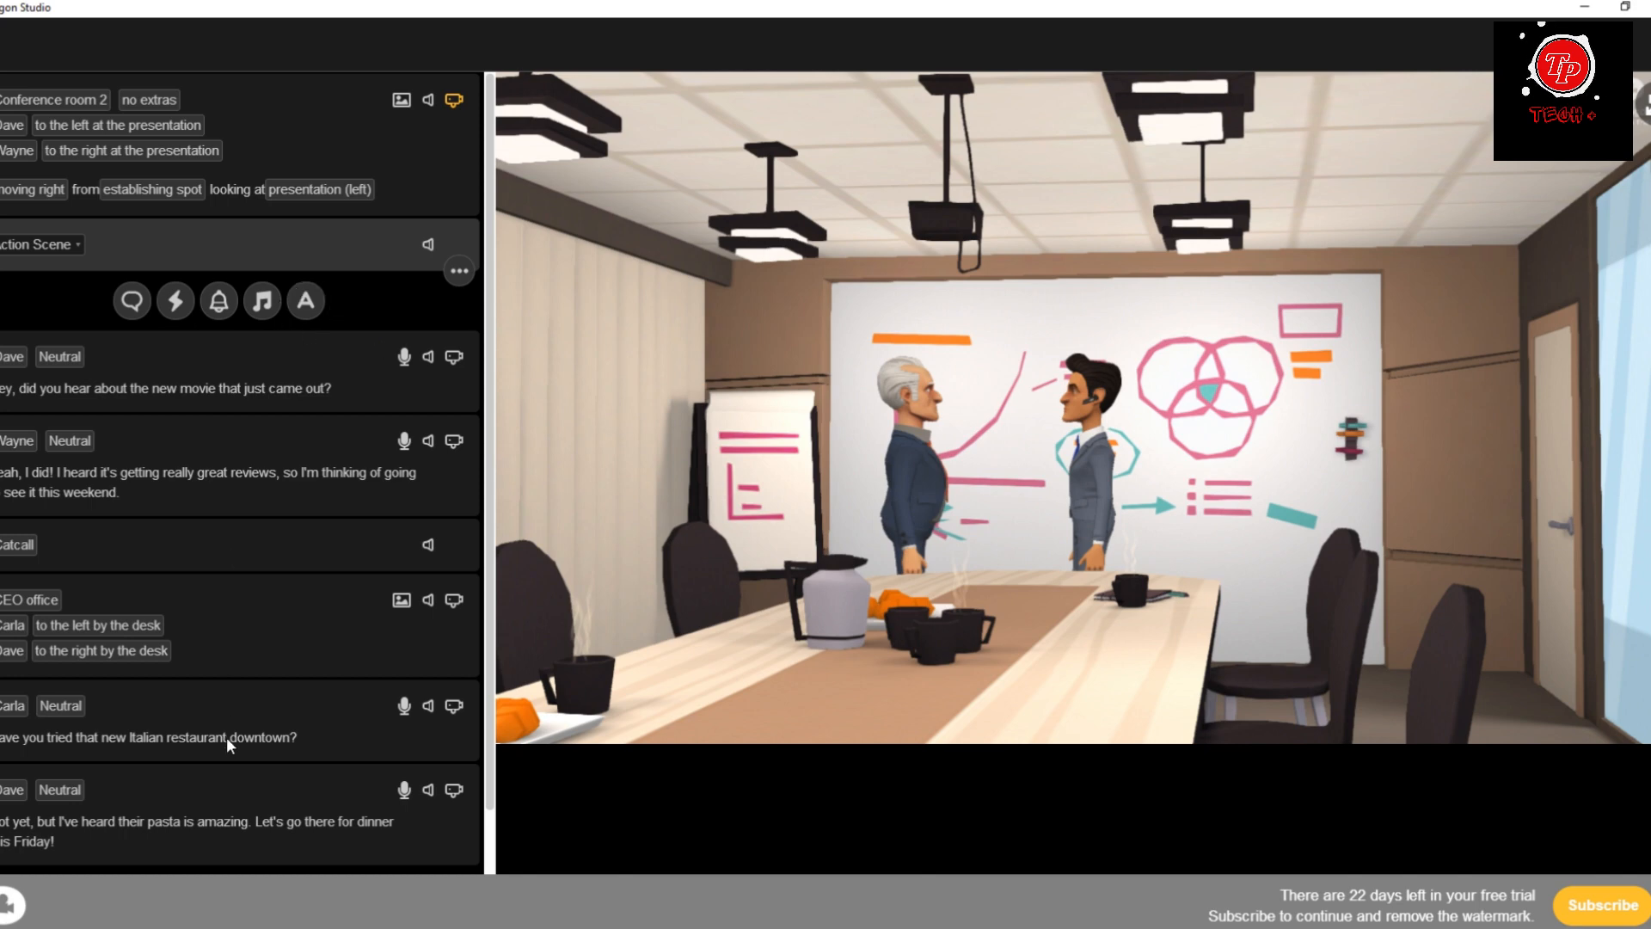
# Add two centered text blocks directly after the conference room scene settings and write "Dave with Conference" in the upper one.
pyautogui.click(415, 179)
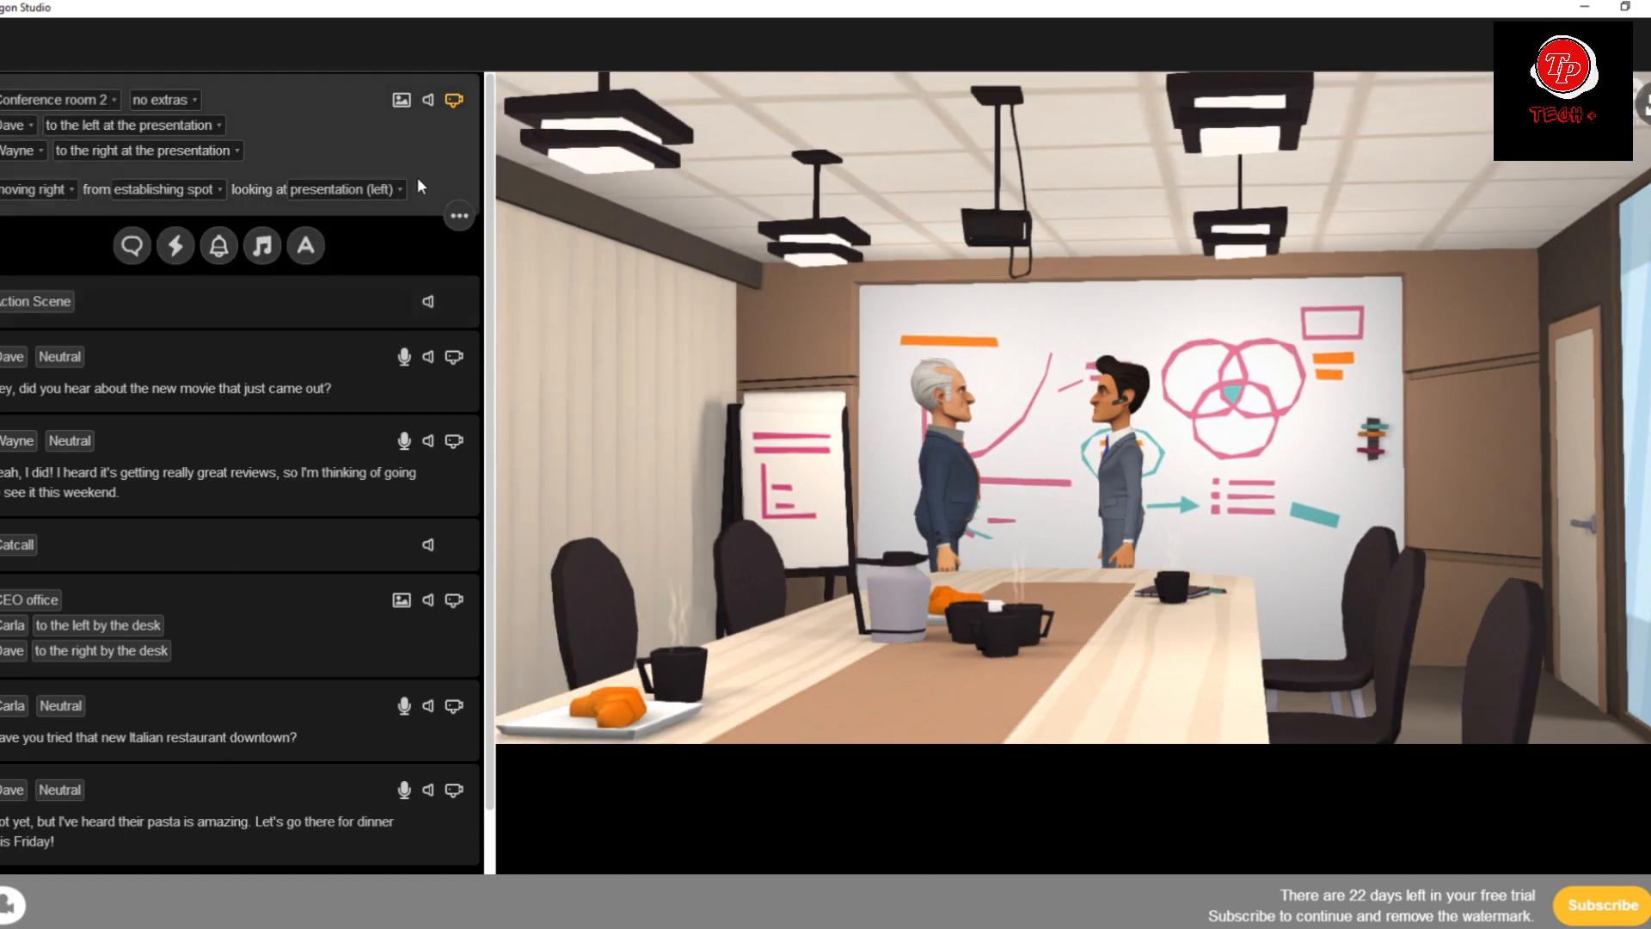
pyautogui.click(306, 247)
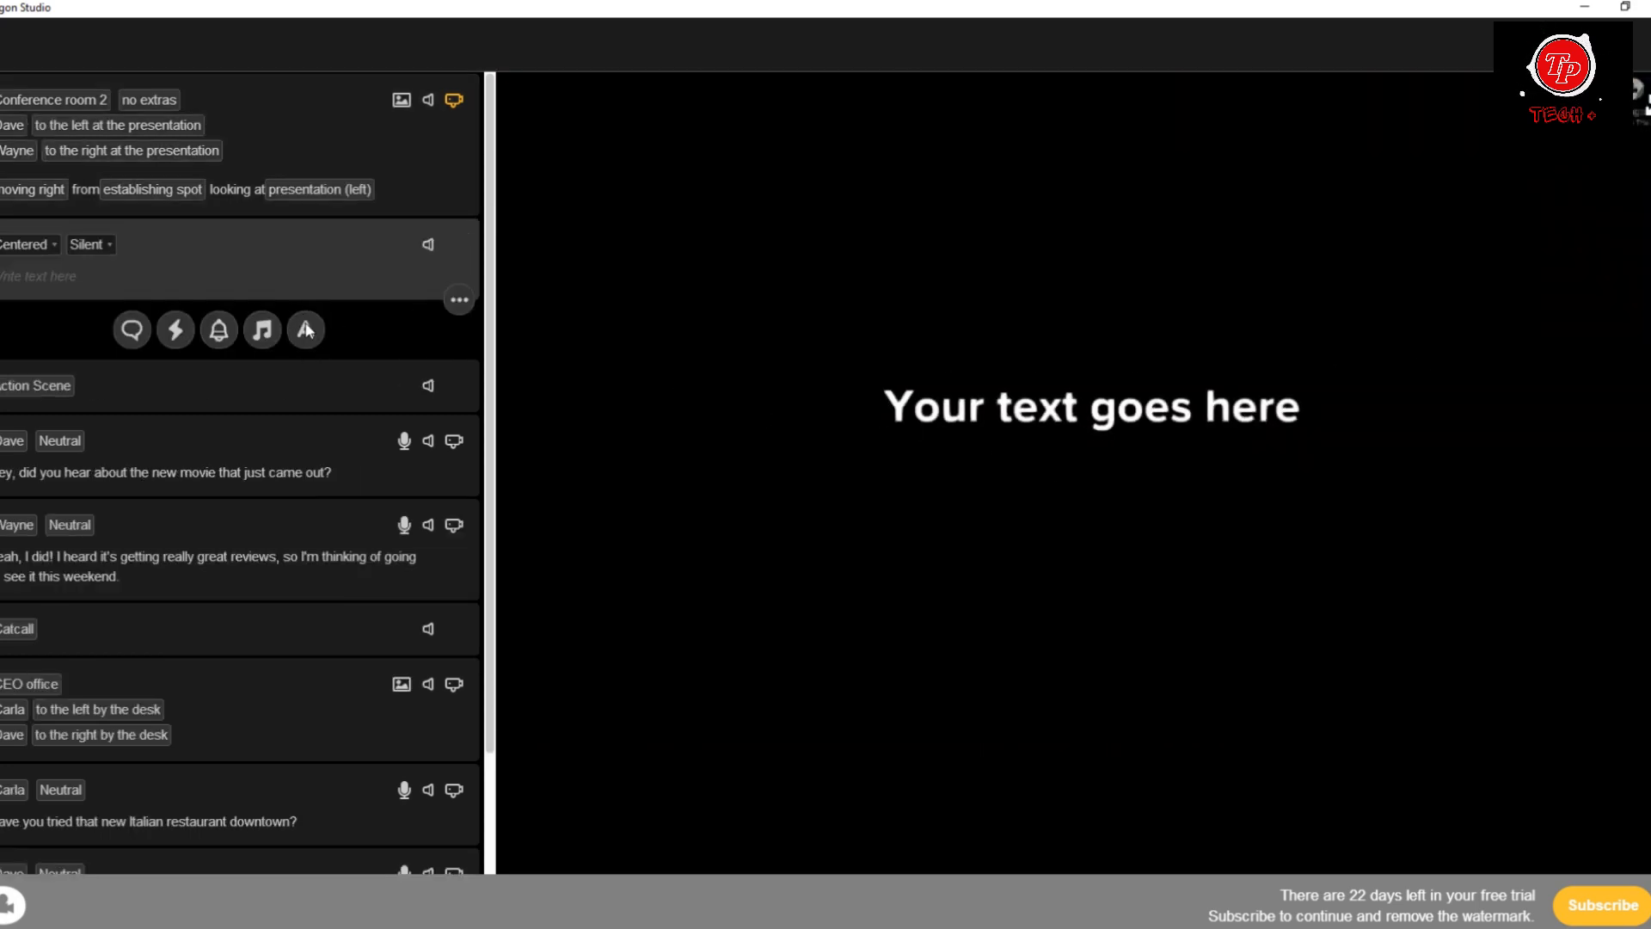
pyautogui.click(420, 179)
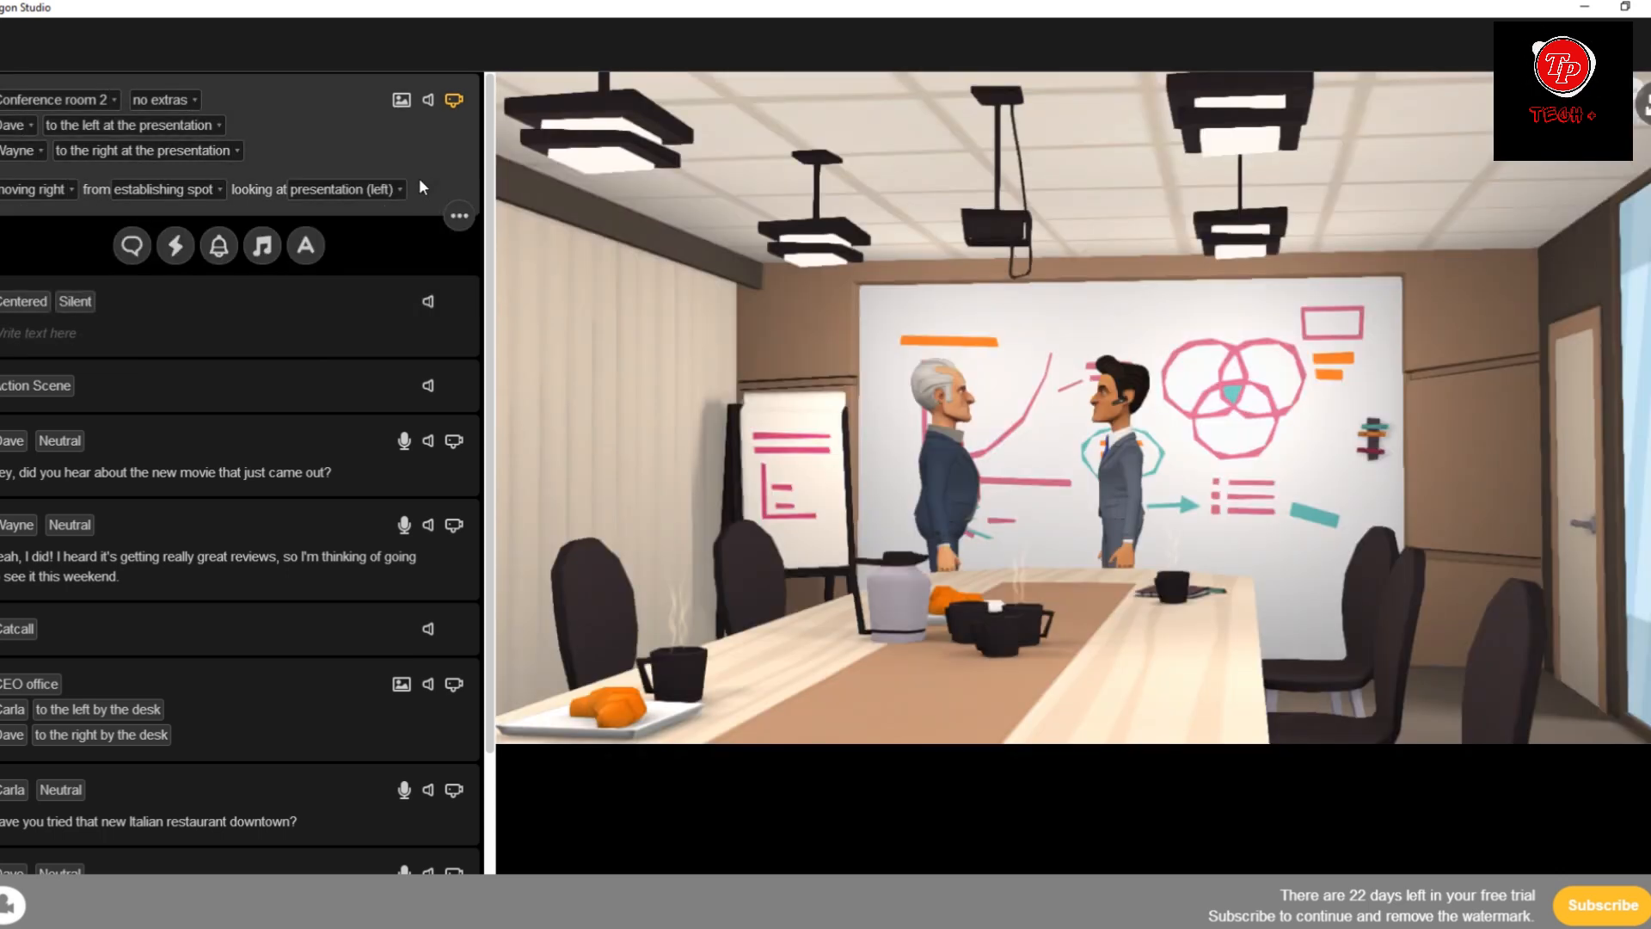
pyautogui.click(306, 247)
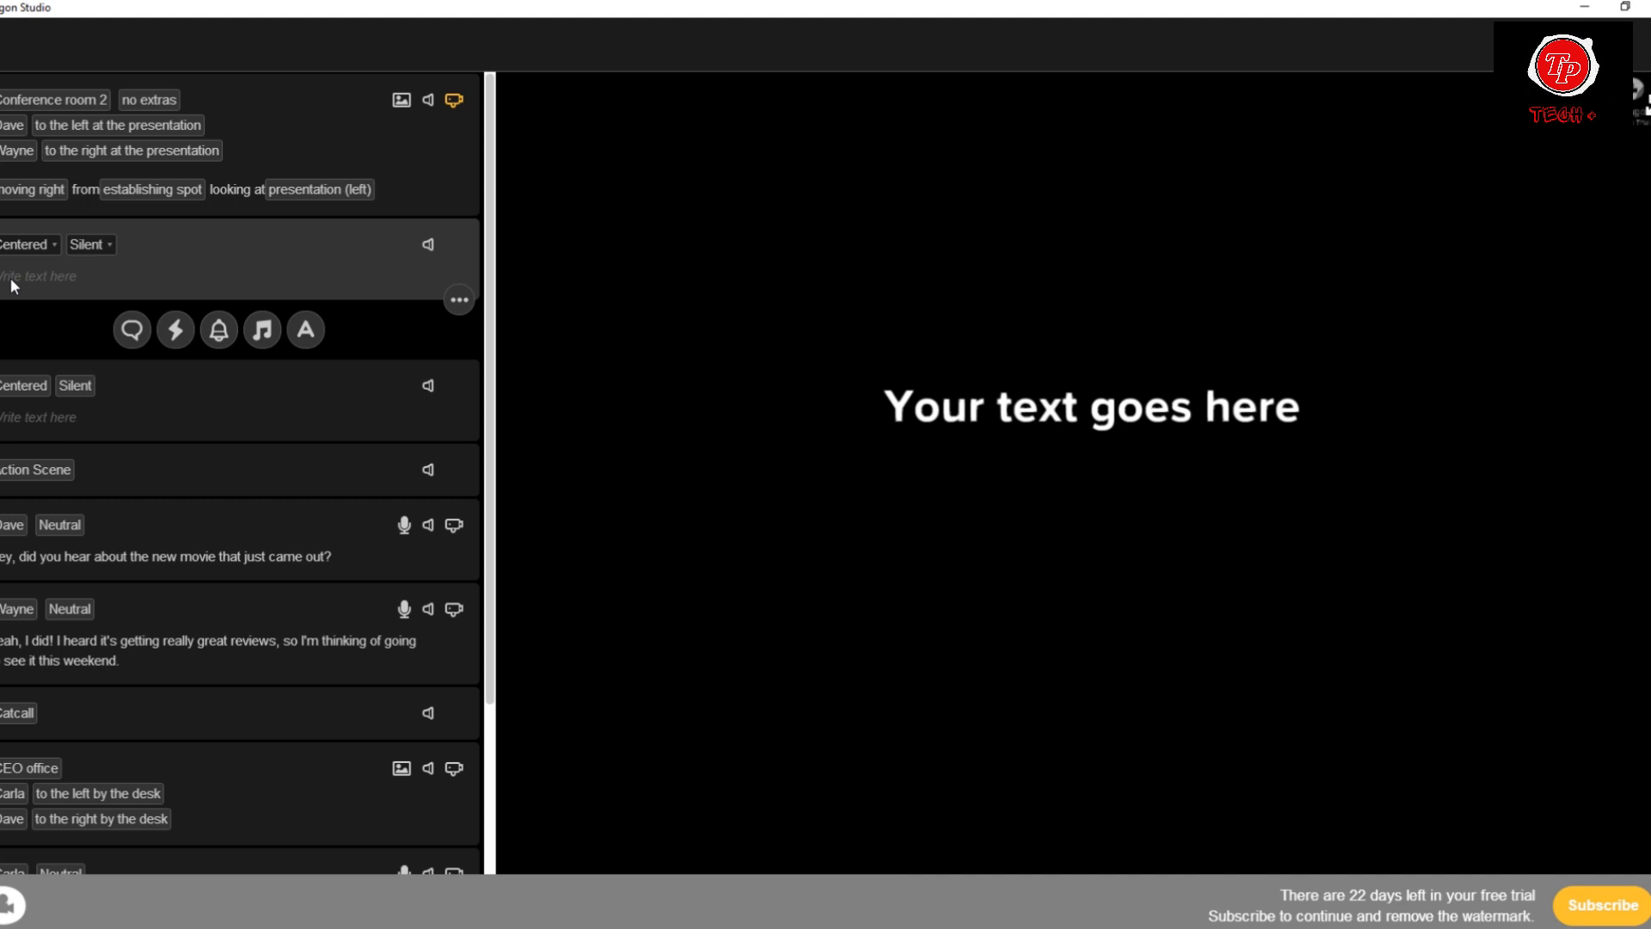
pyautogui.write('Dave')
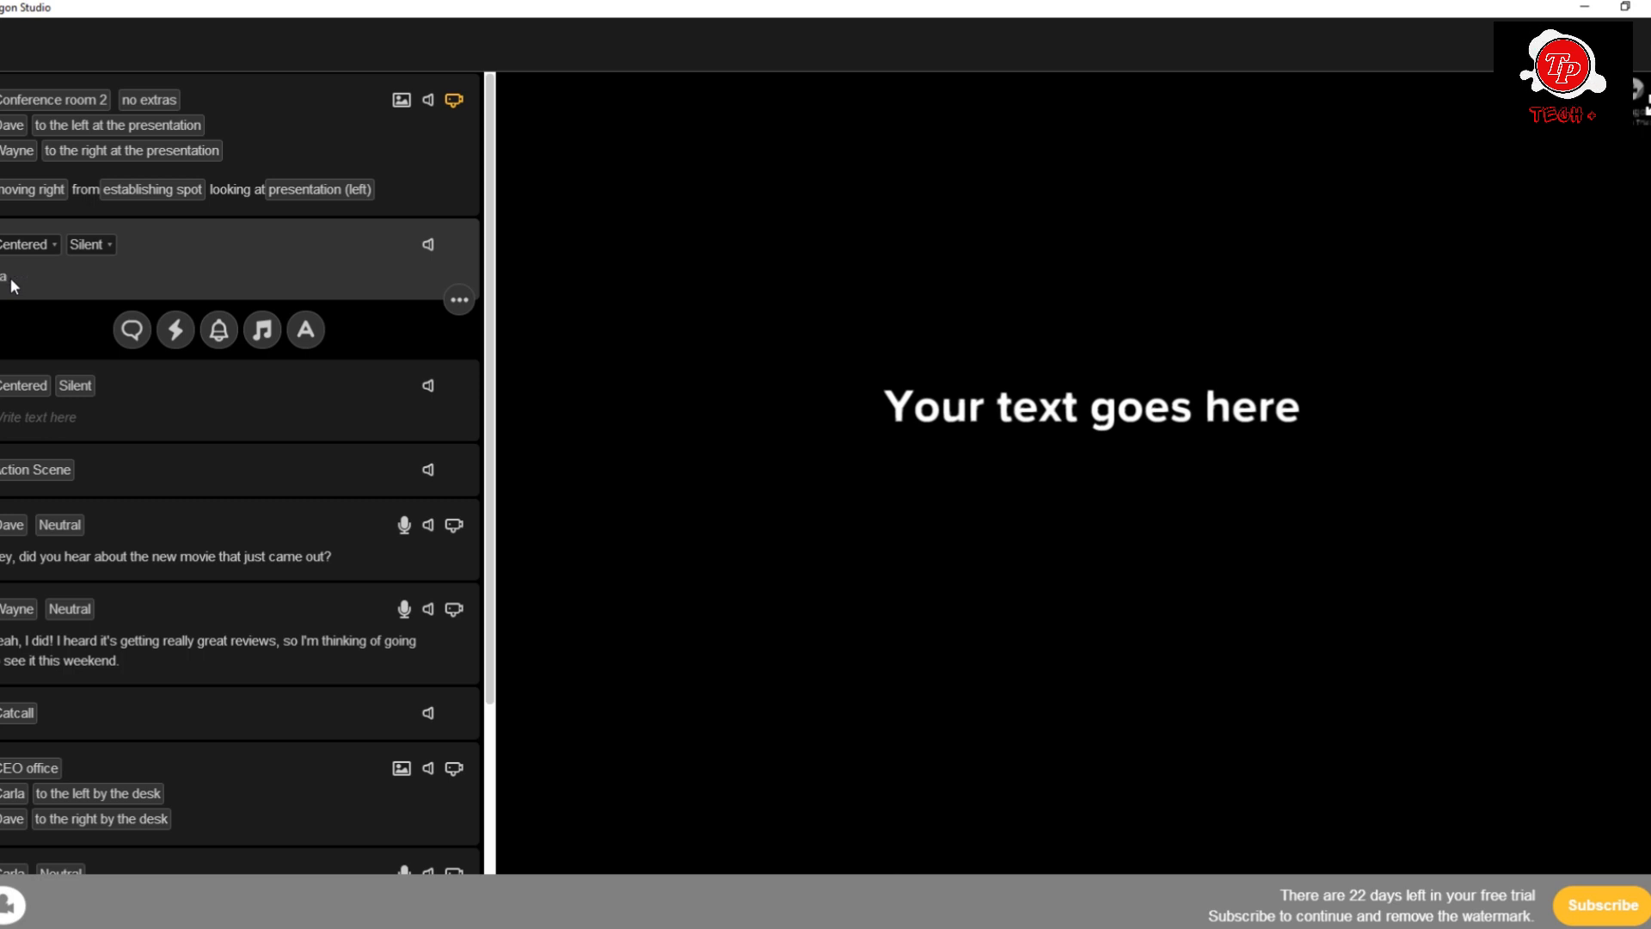
pyautogui.write(' wit')
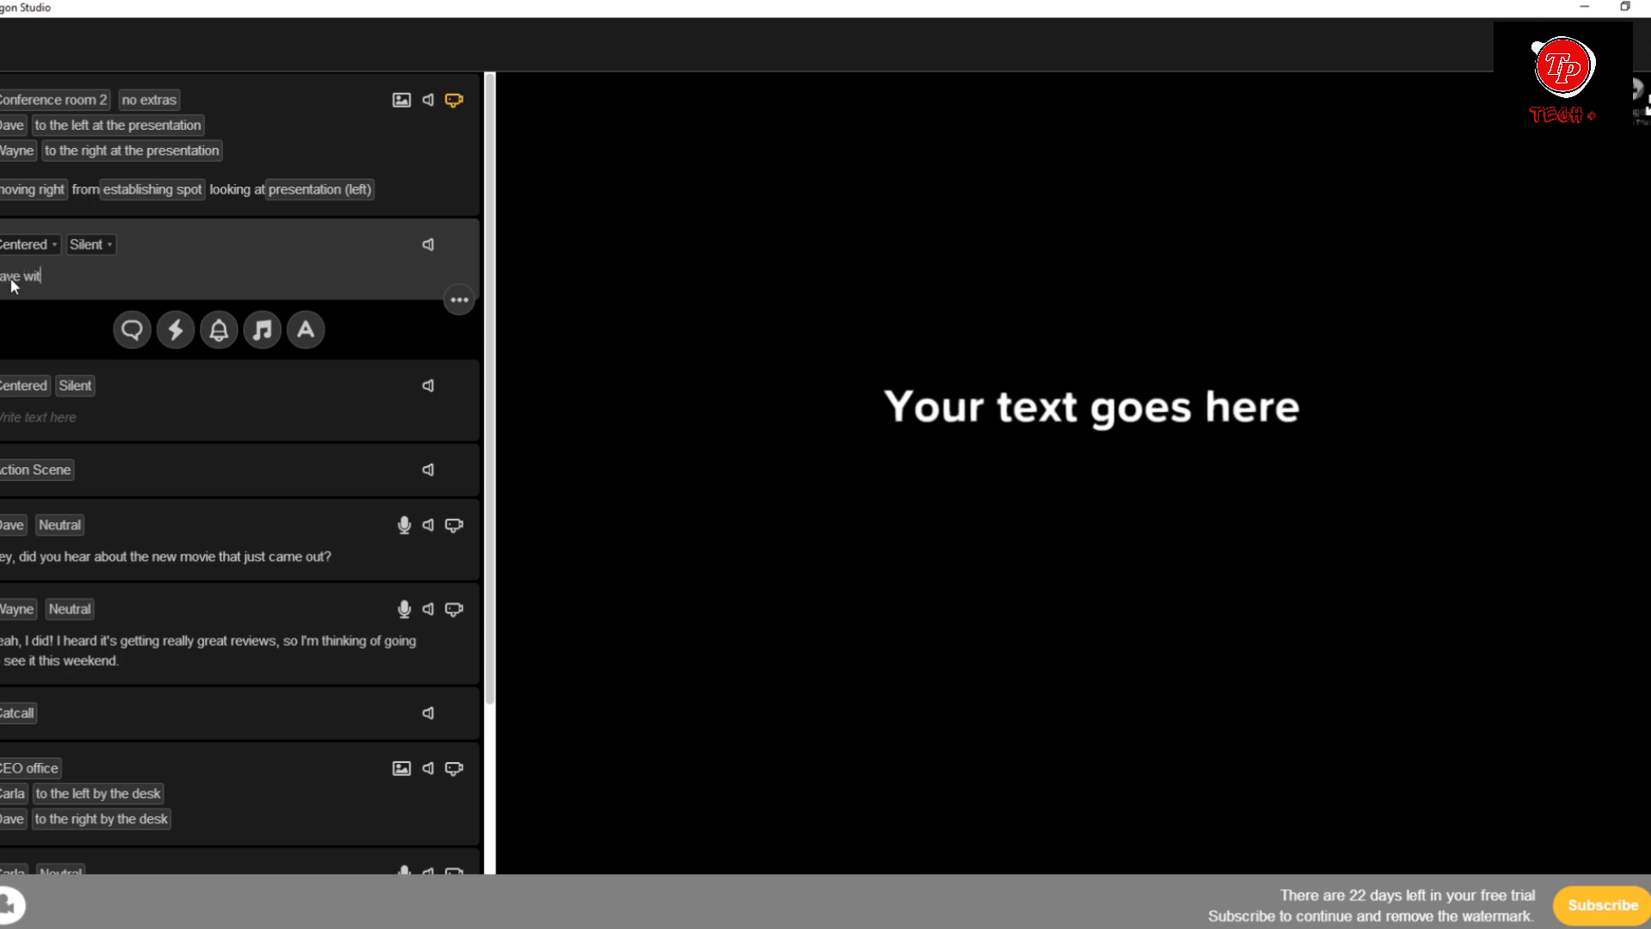
pyautogui.write('h Con')
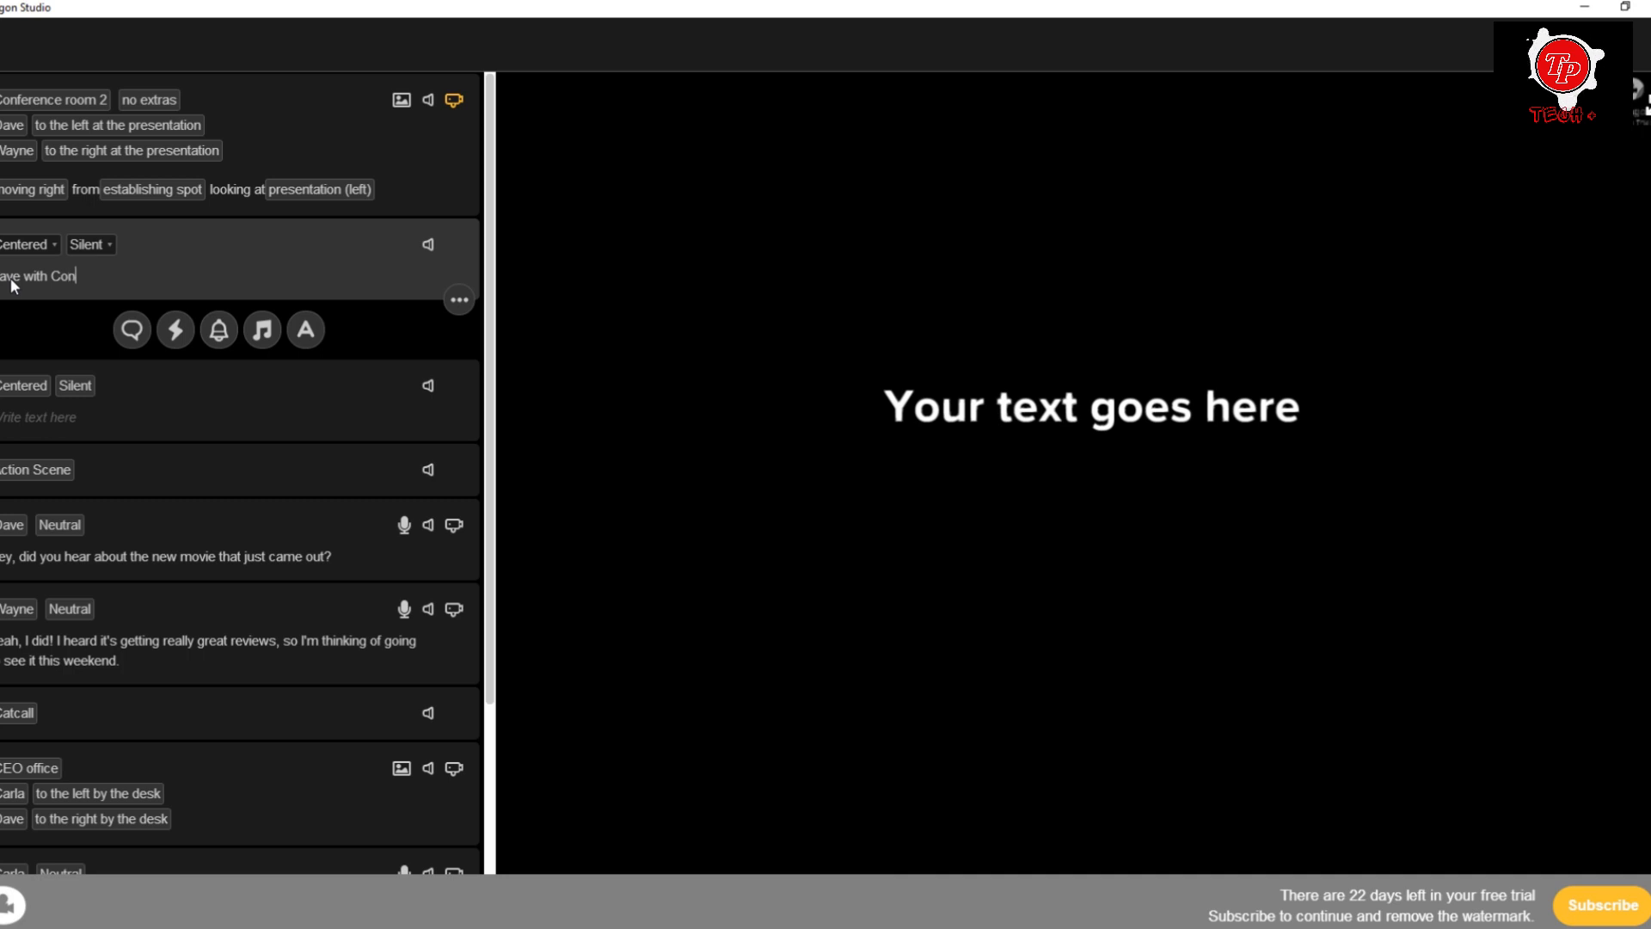
pyautogui.write('ference')
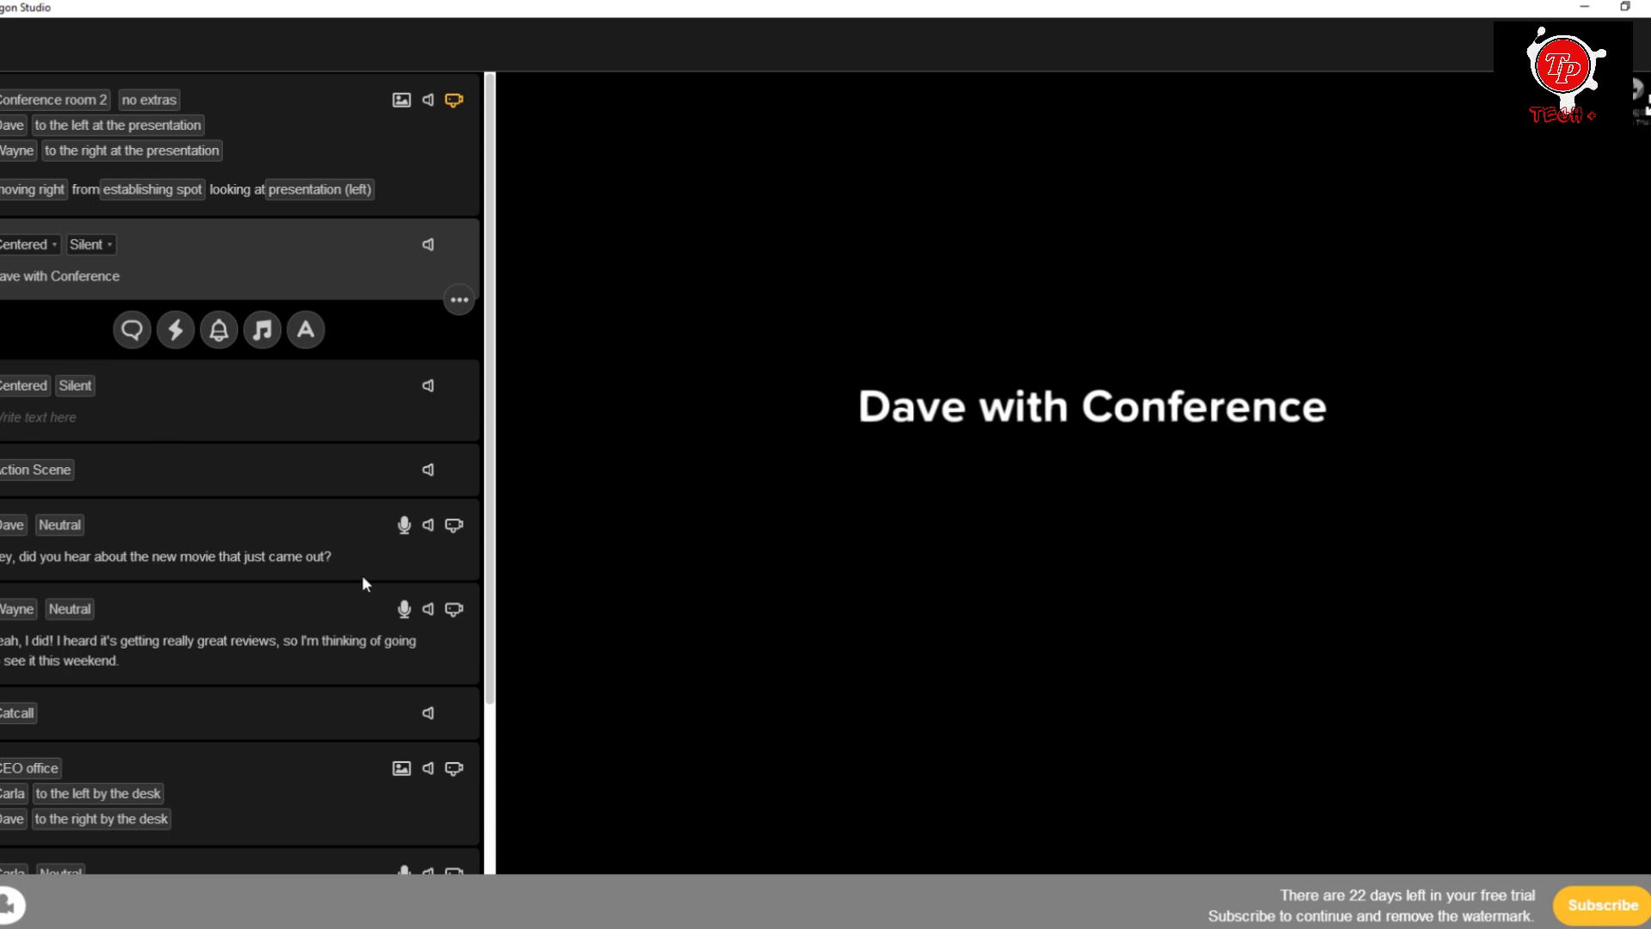
# Add a centered text block reading "The End" after Dave's last dialogue line in the CEO office scene.
pyautogui.scroll(-3, 363, 583)
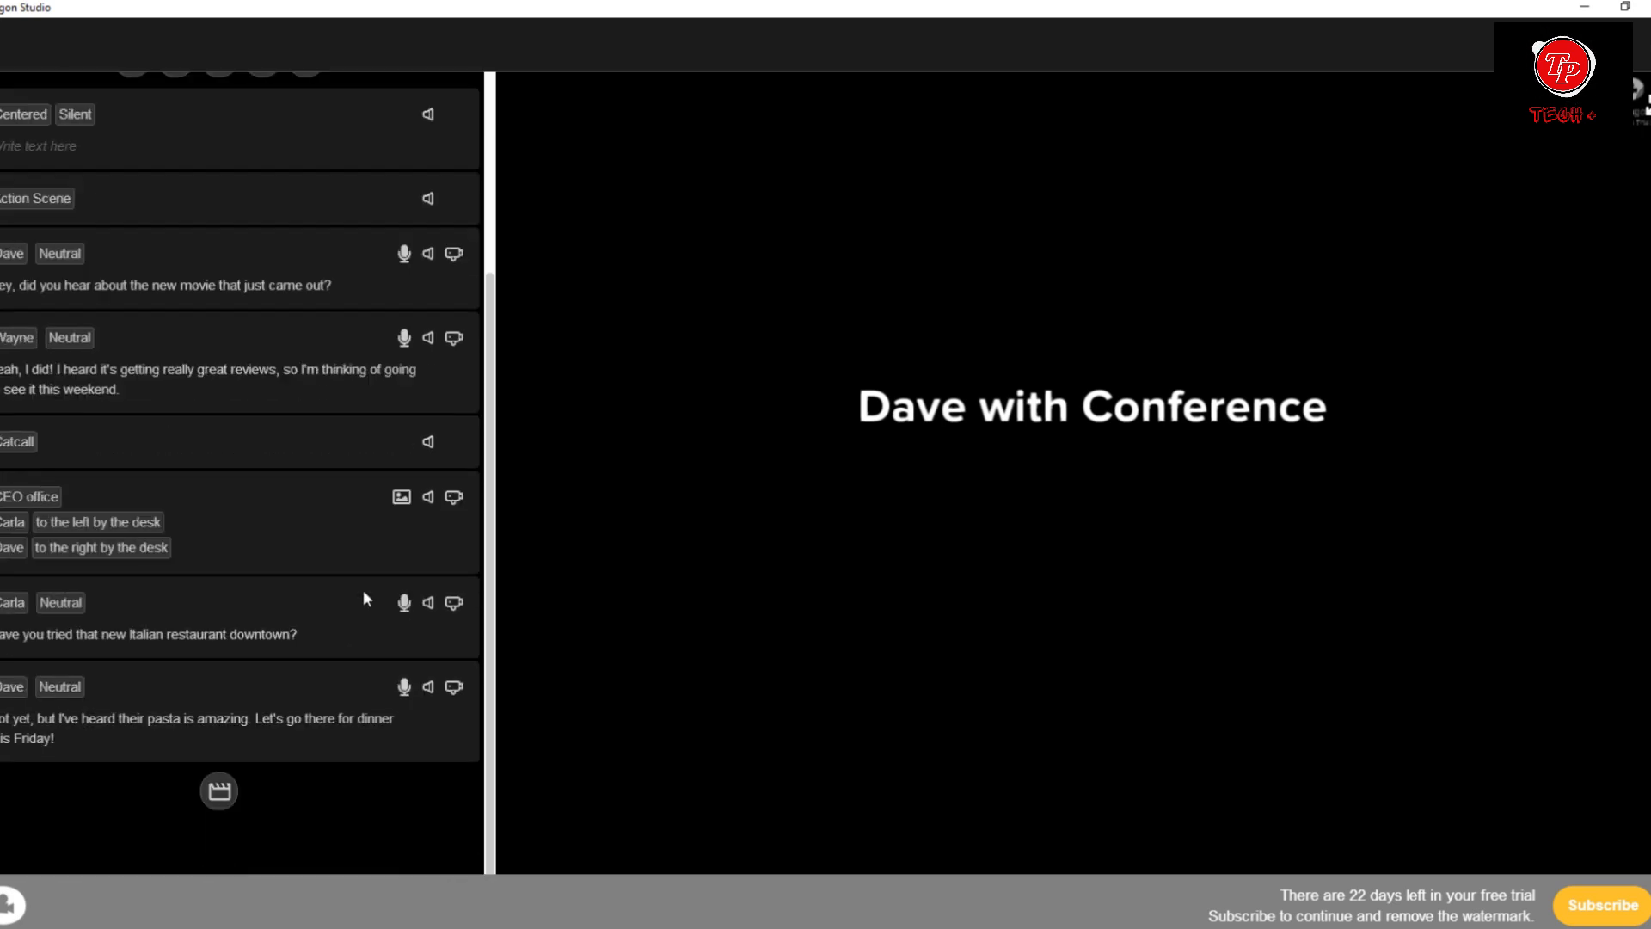
pyautogui.click(294, 751)
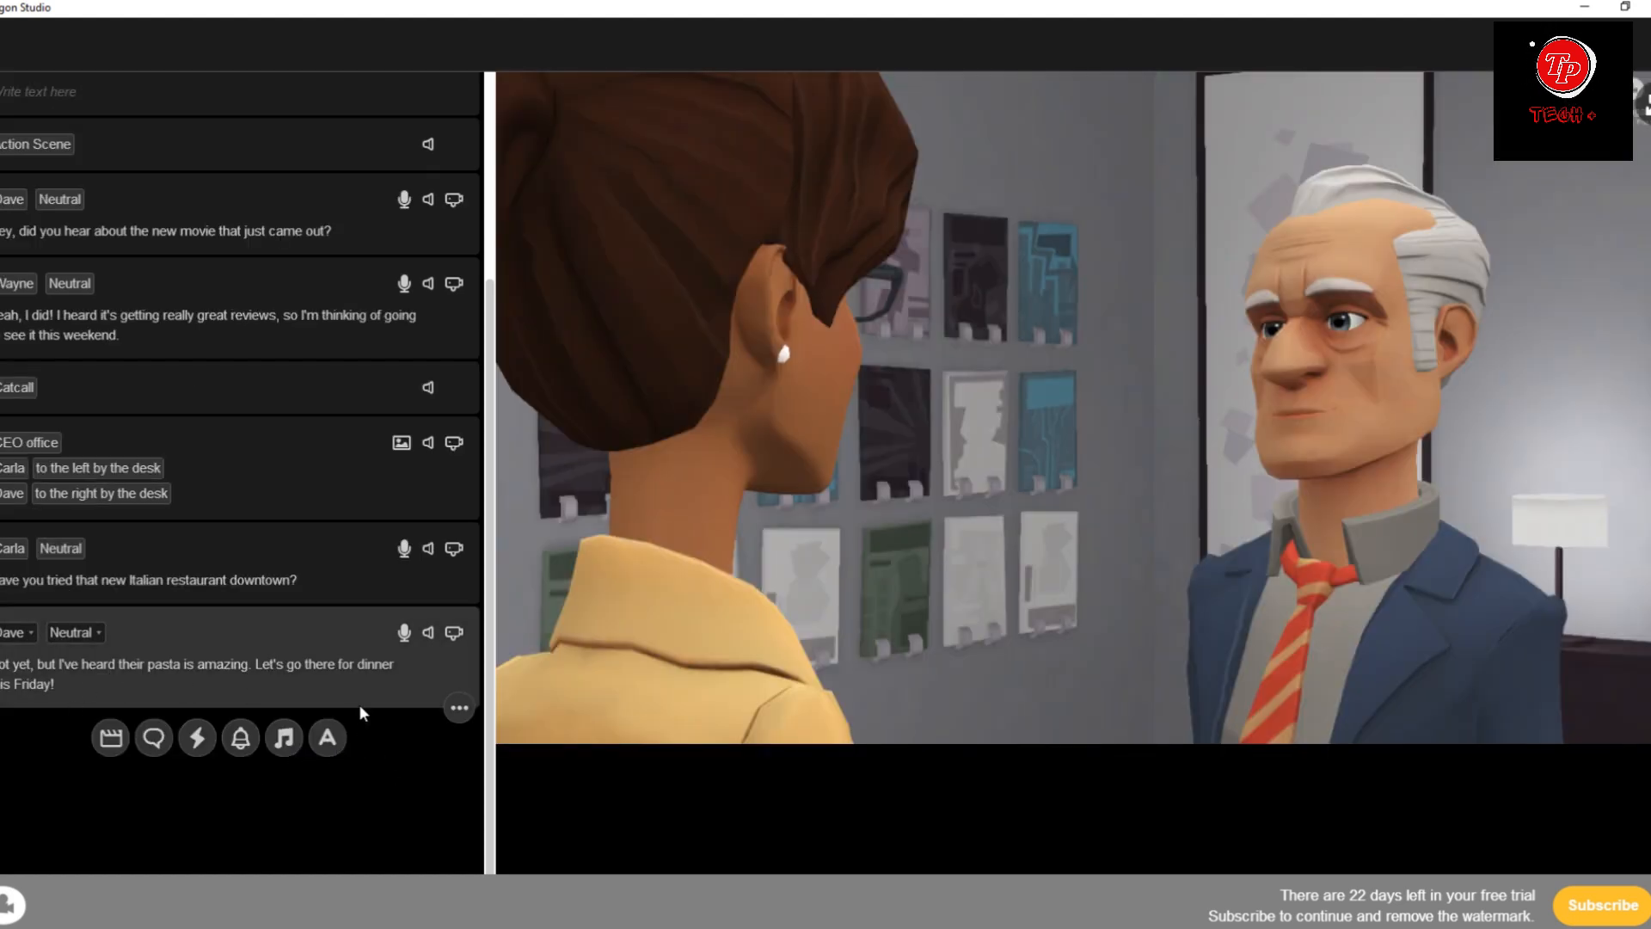
pyautogui.click(322, 740)
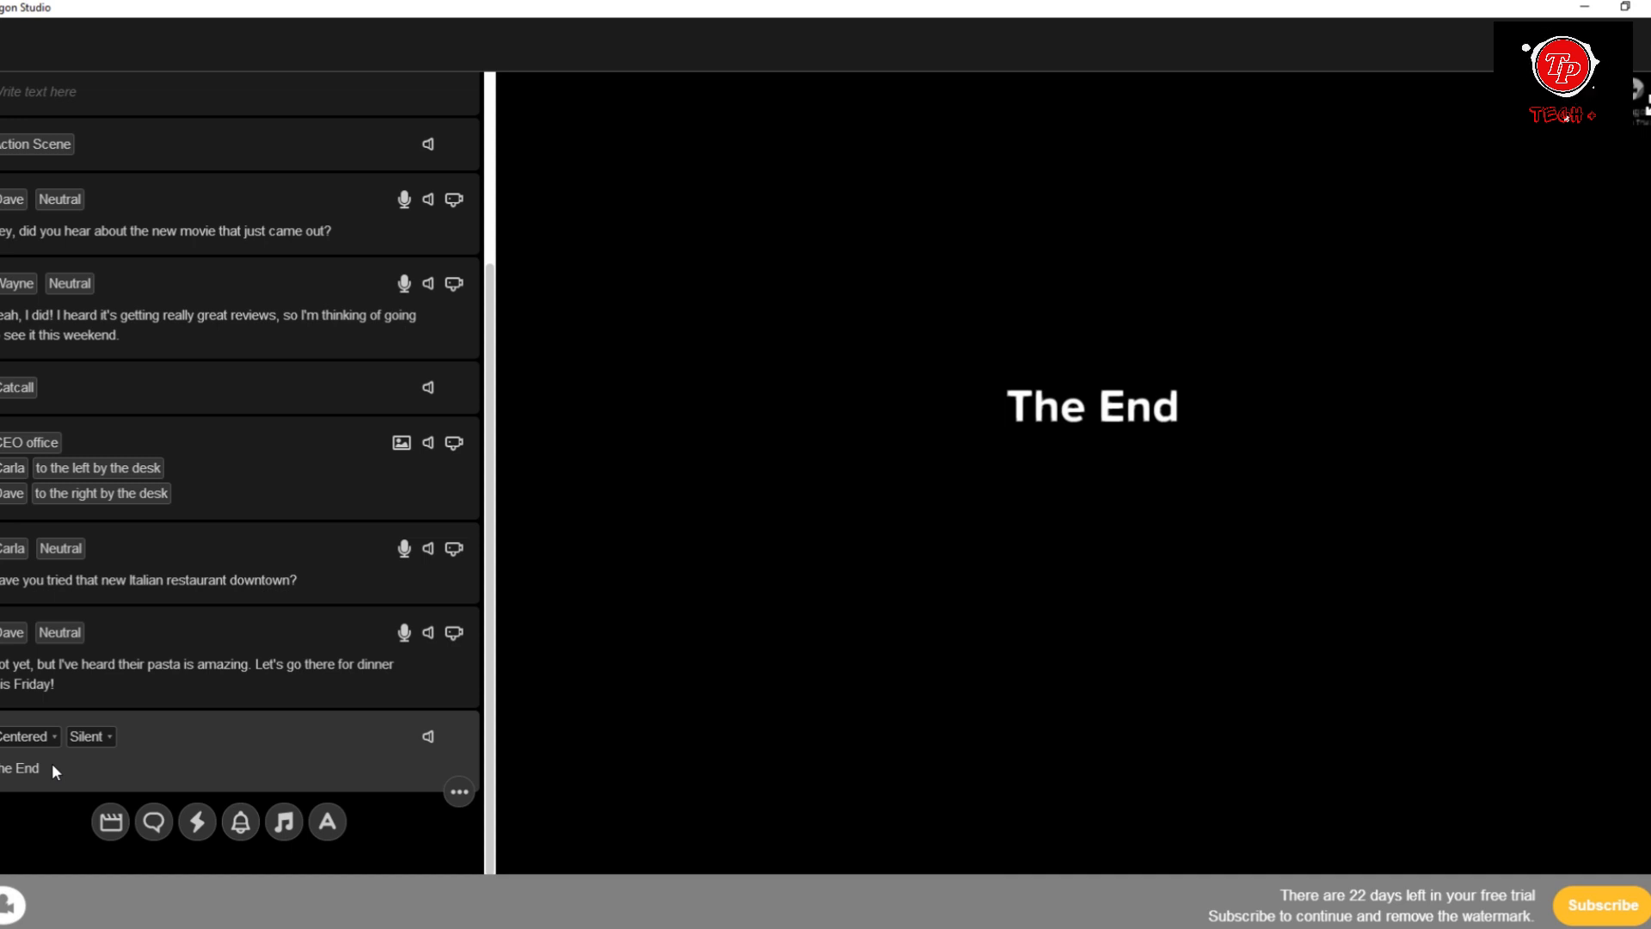
pyautogui.scroll(3, 234, 613)
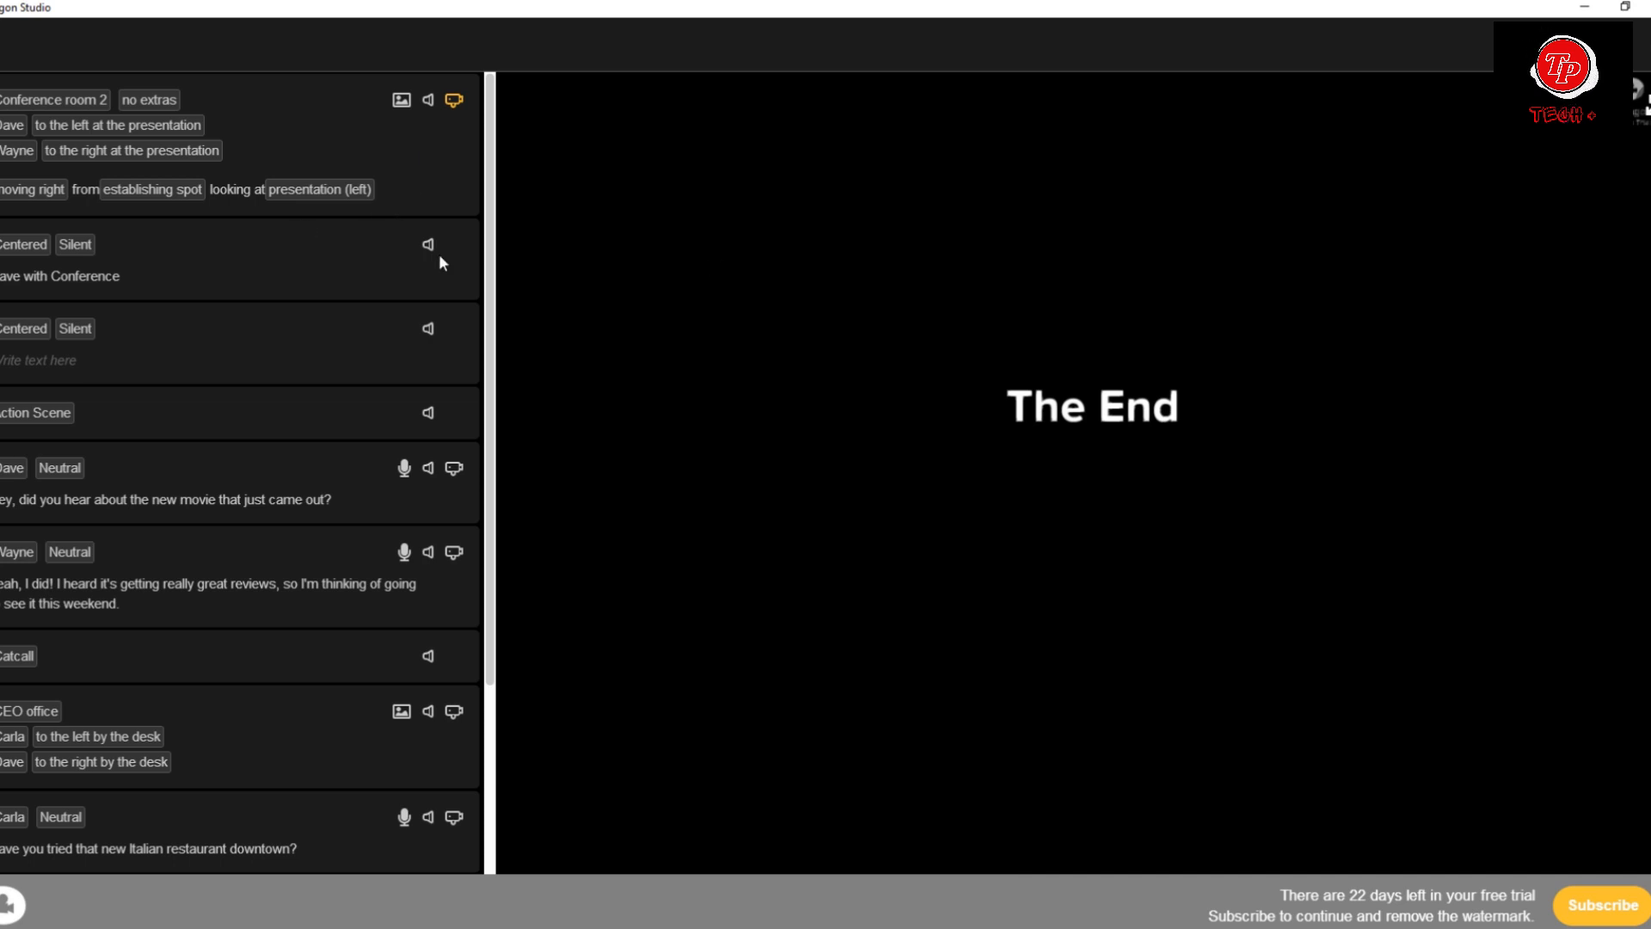
pyautogui.click(410, 158)
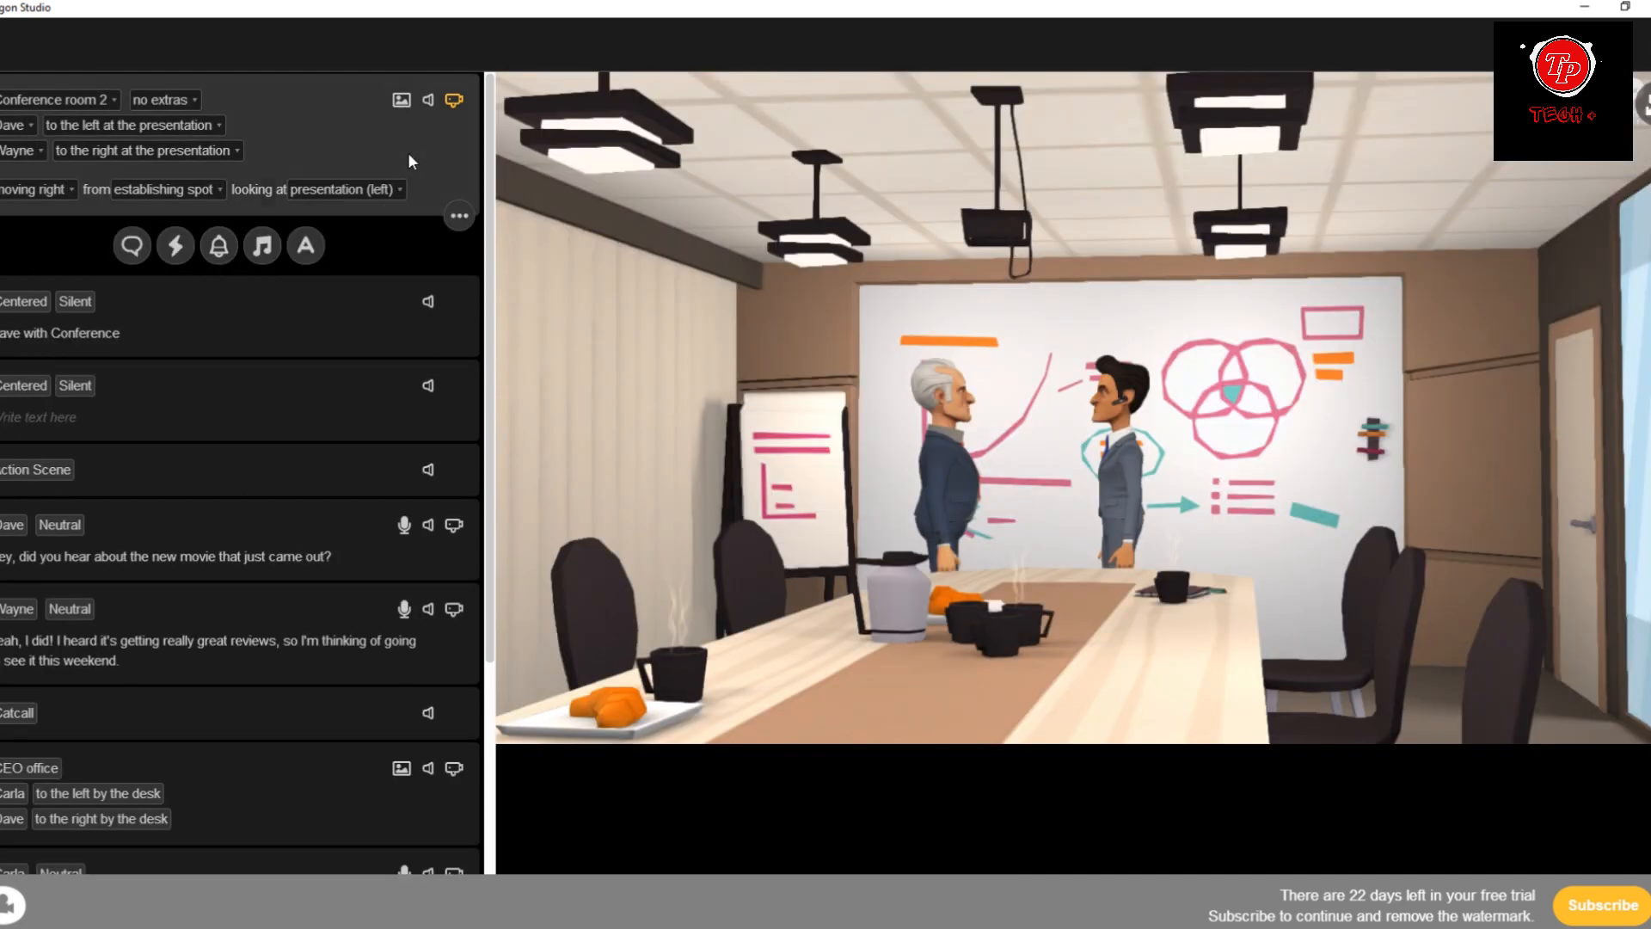
pyautogui.click(361, 304)
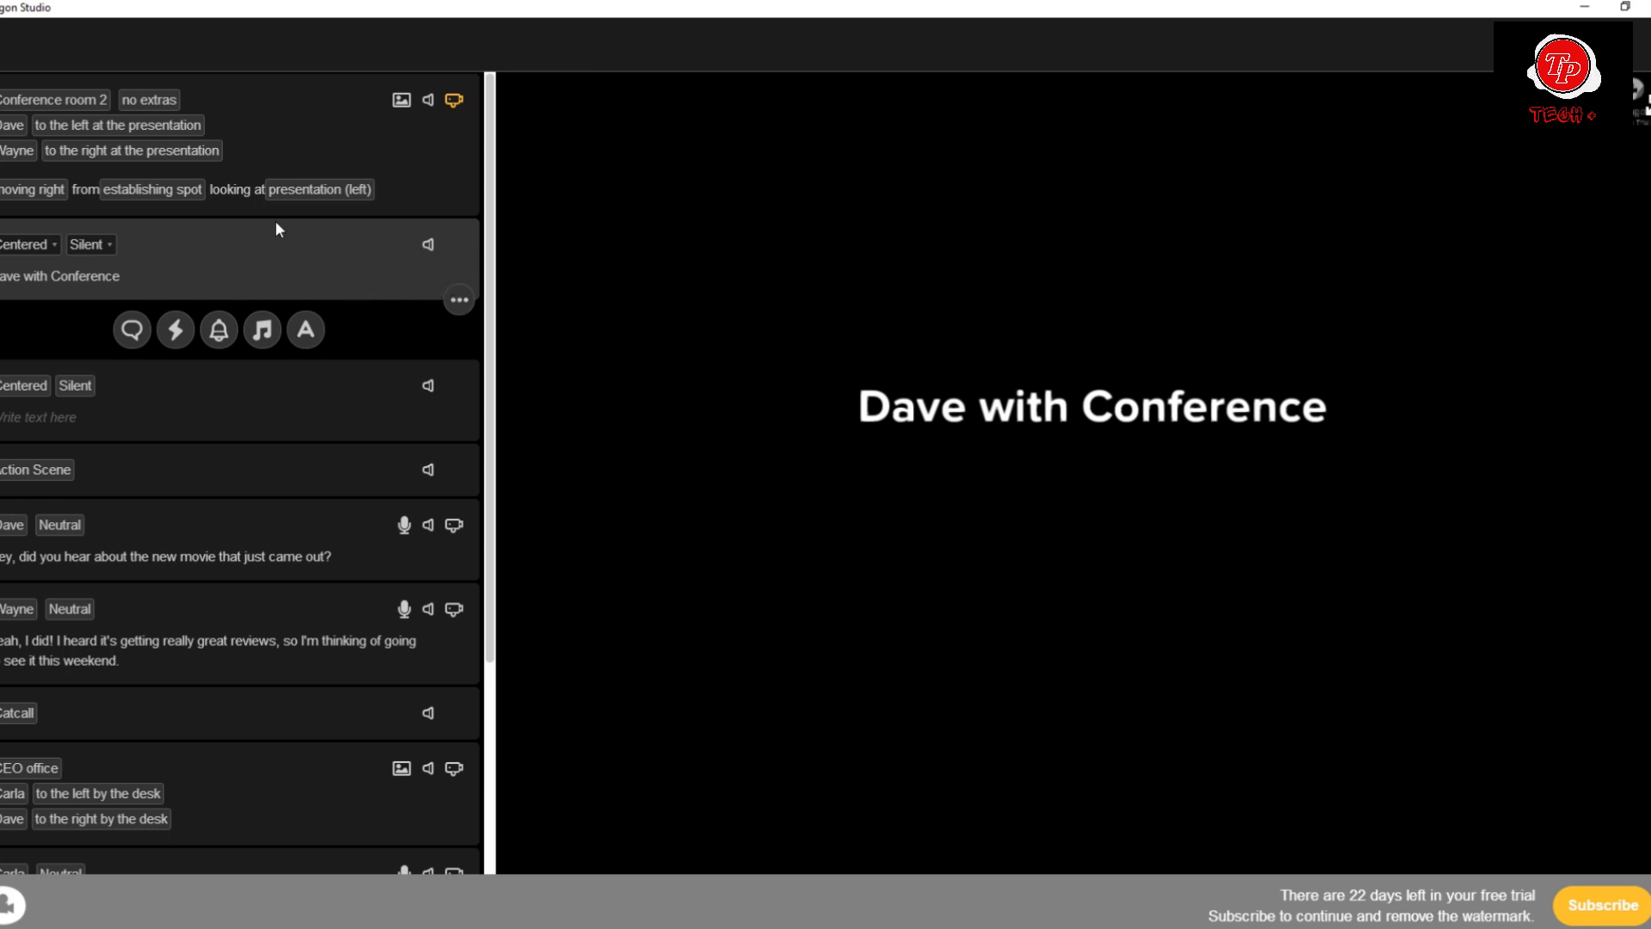
pyautogui.click(457, 300)
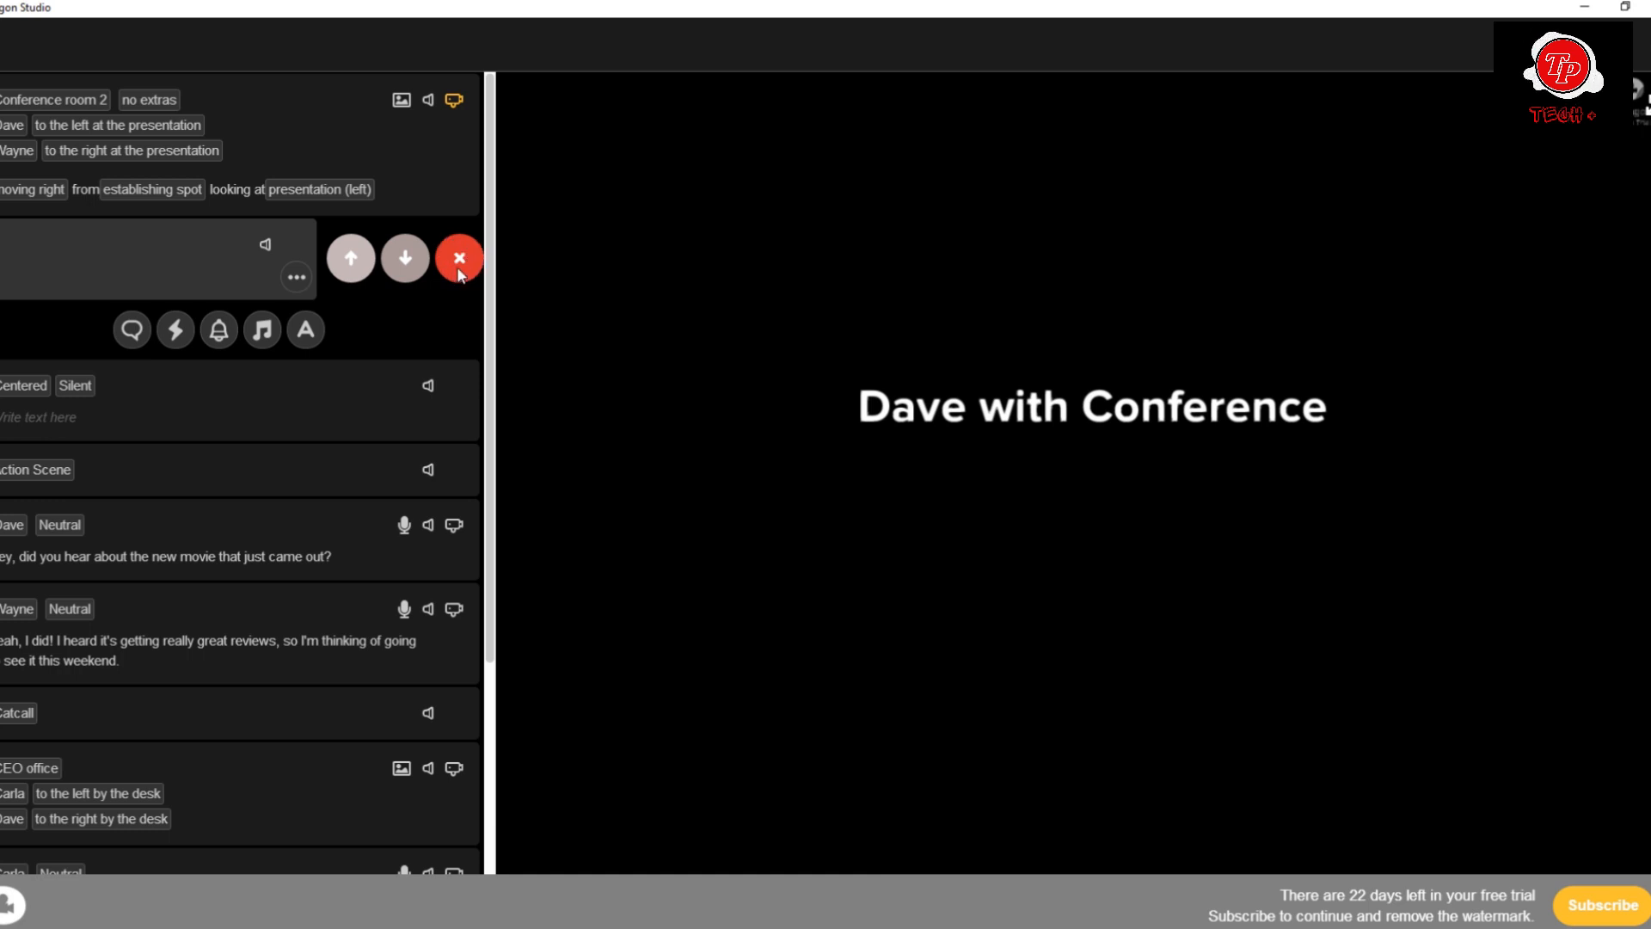
pyautogui.click(204, 251)
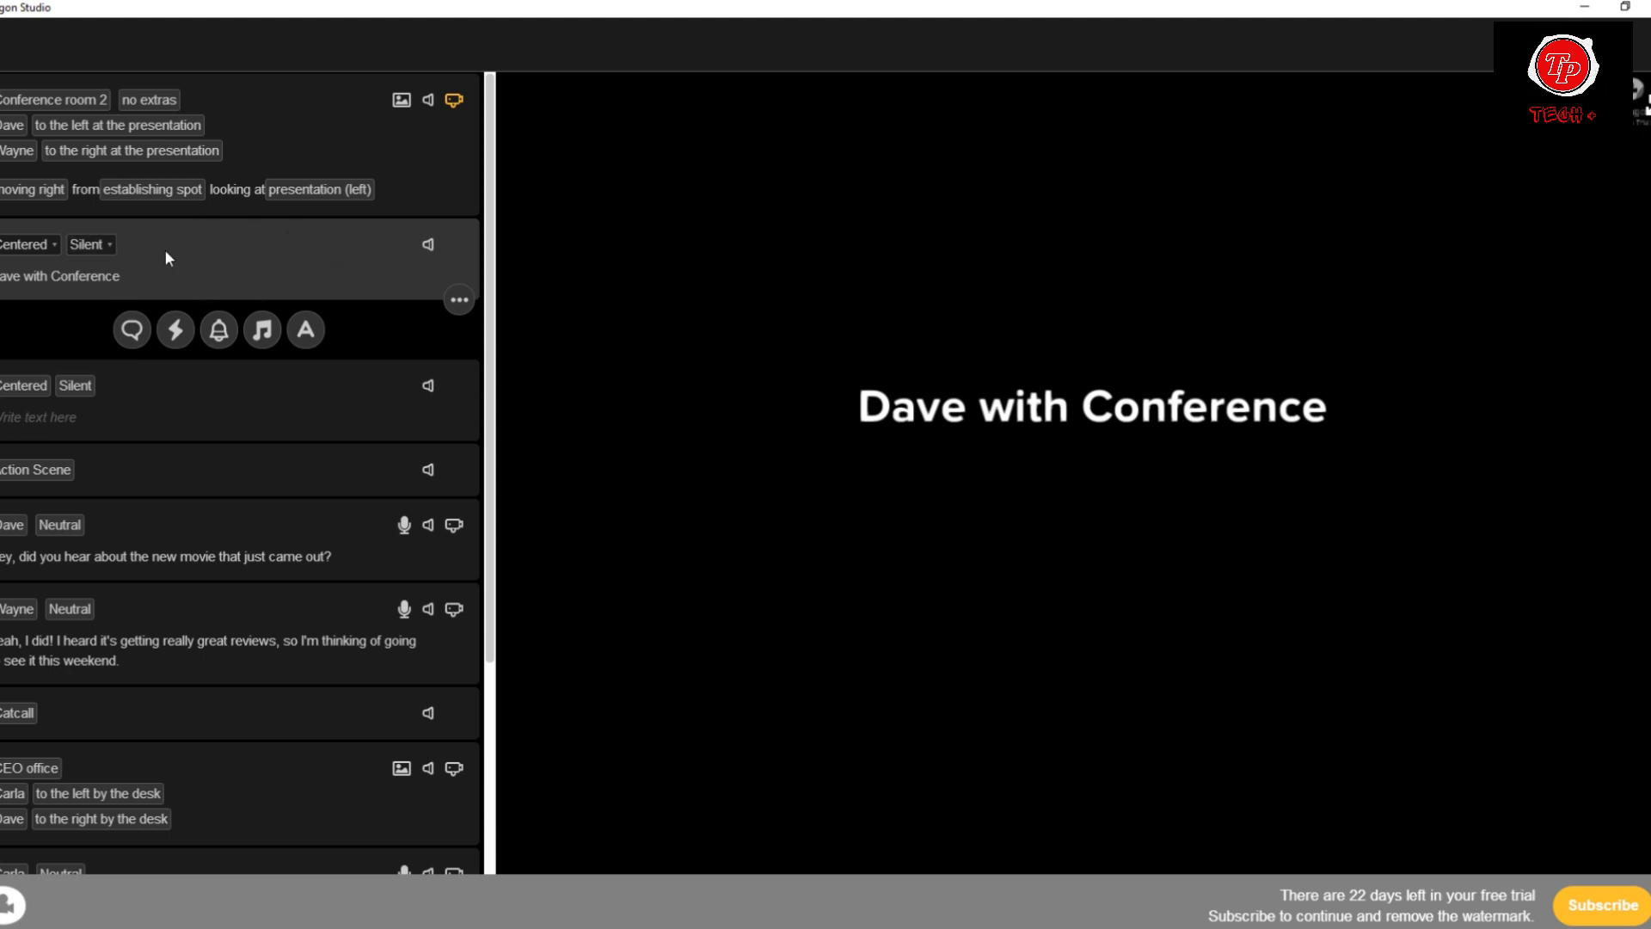
# Play the movie from the conference room scene in the enlarged preview.
pyautogui.click(430, 184)
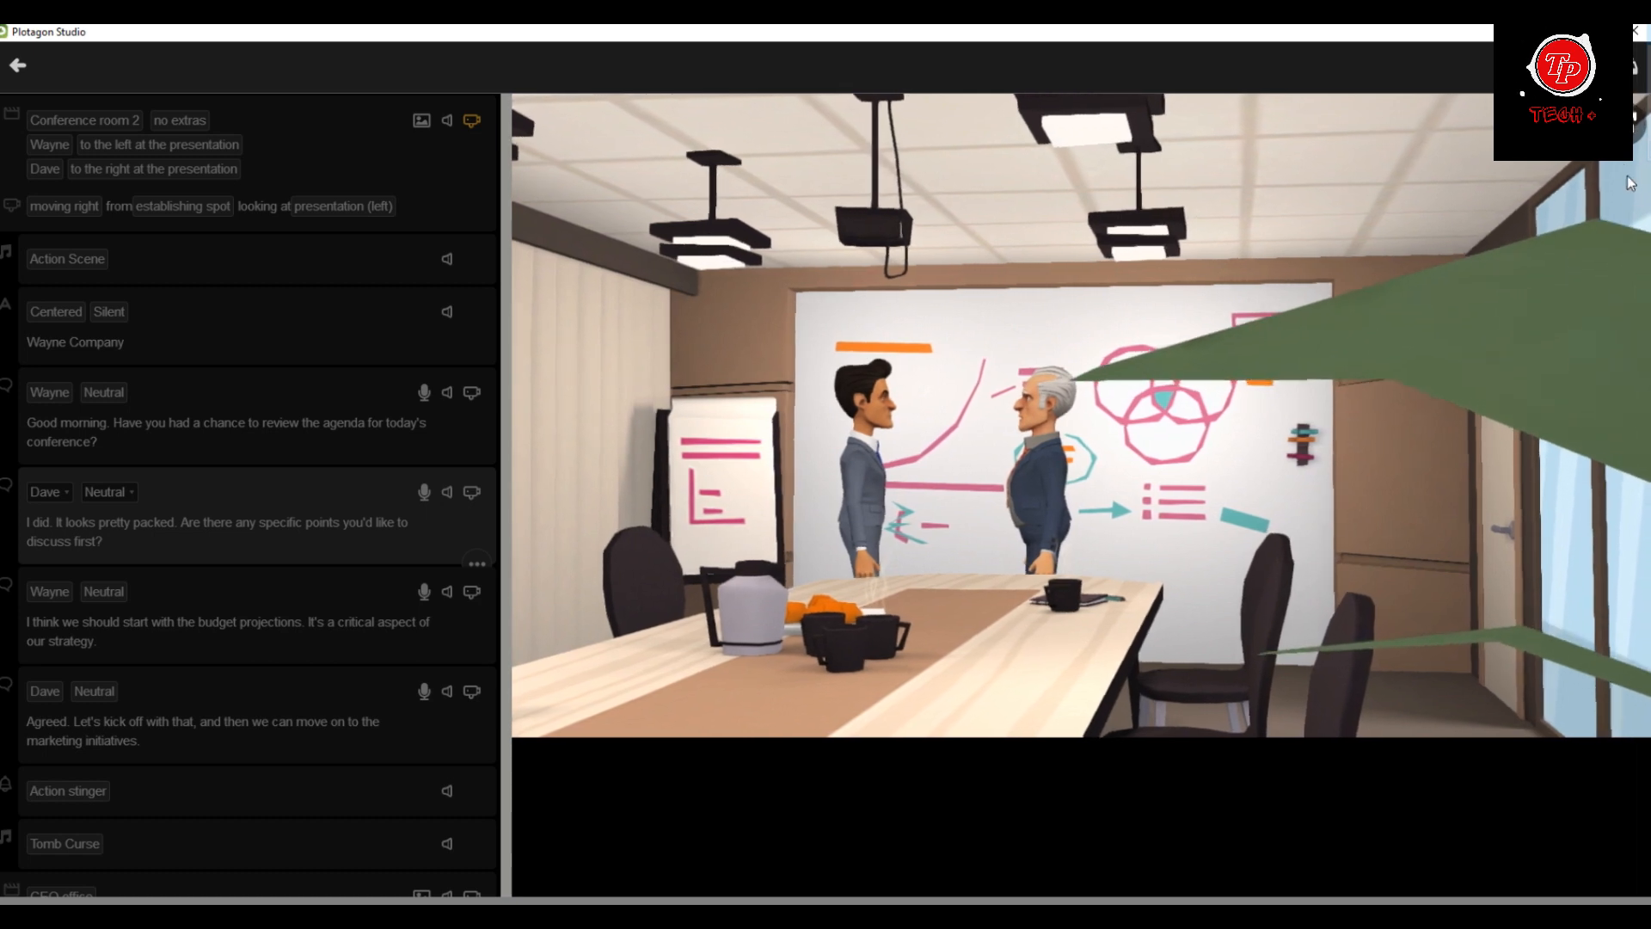
pyautogui.click(1631, 123)
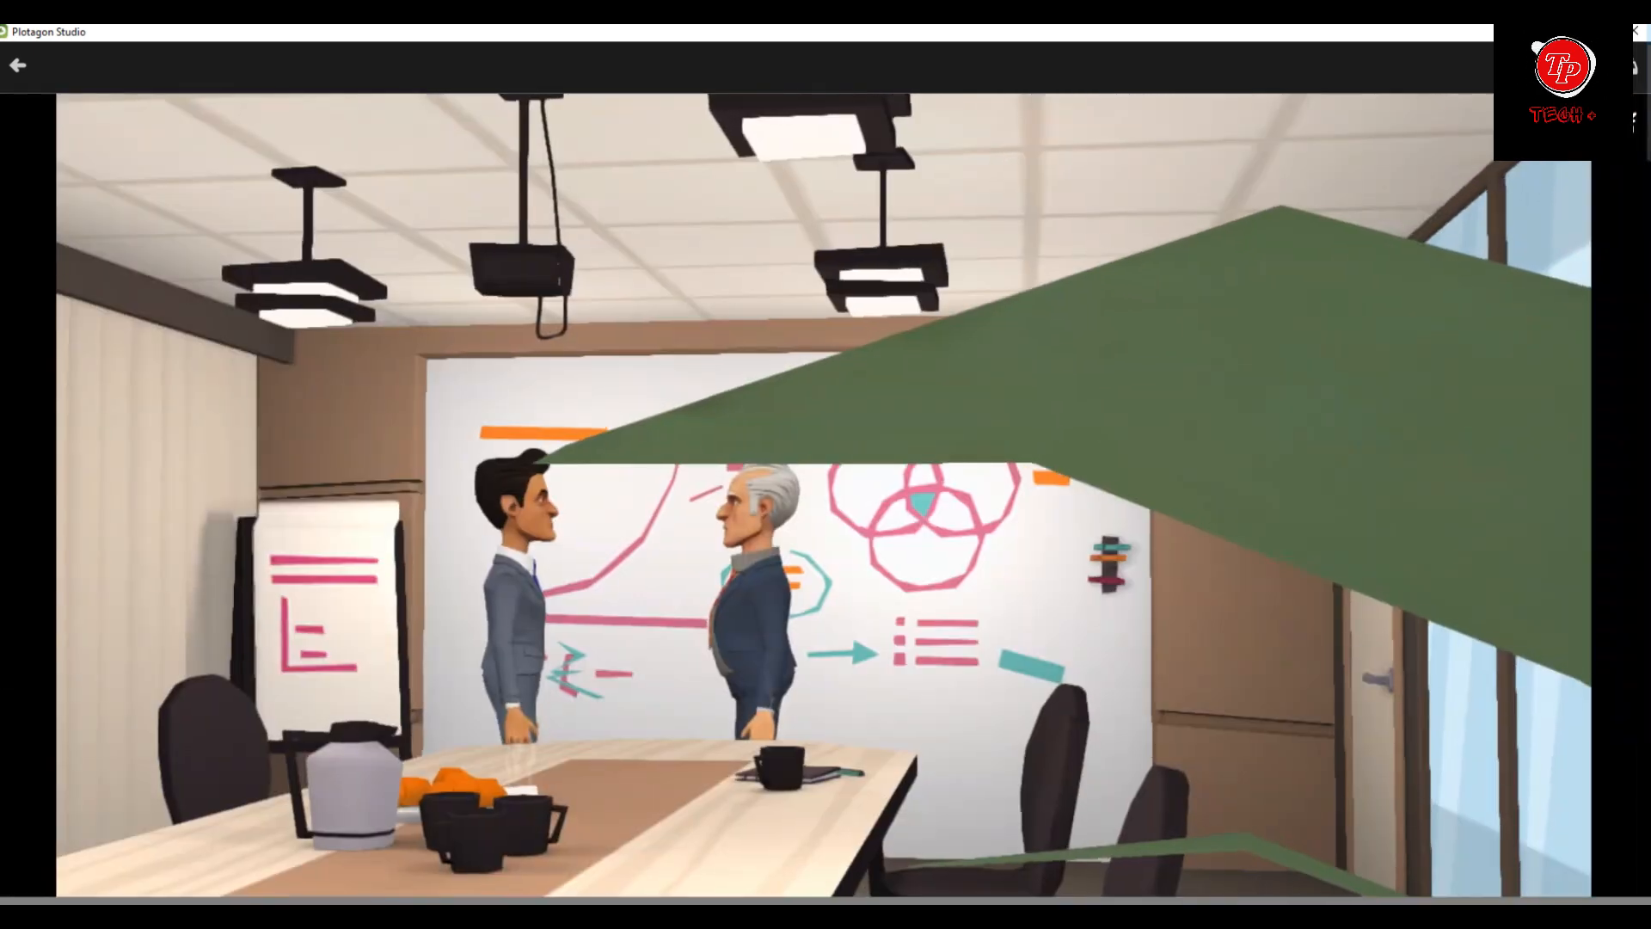